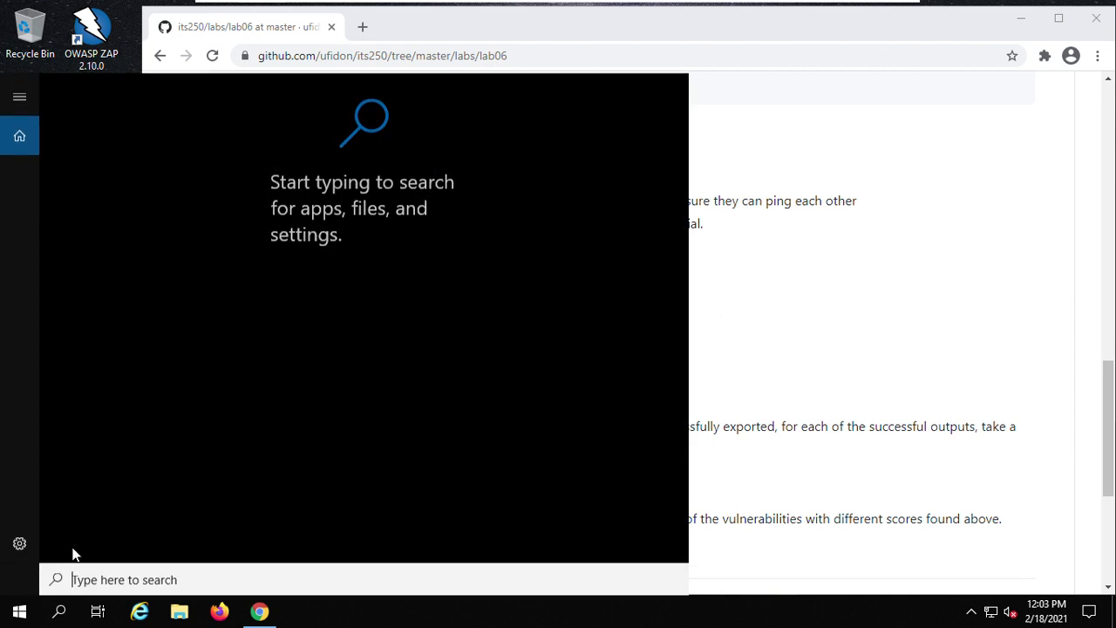
Open Command Prompt, run ipconfig /all and highlight the Ethernet adapter's IPv4 address
text(com)
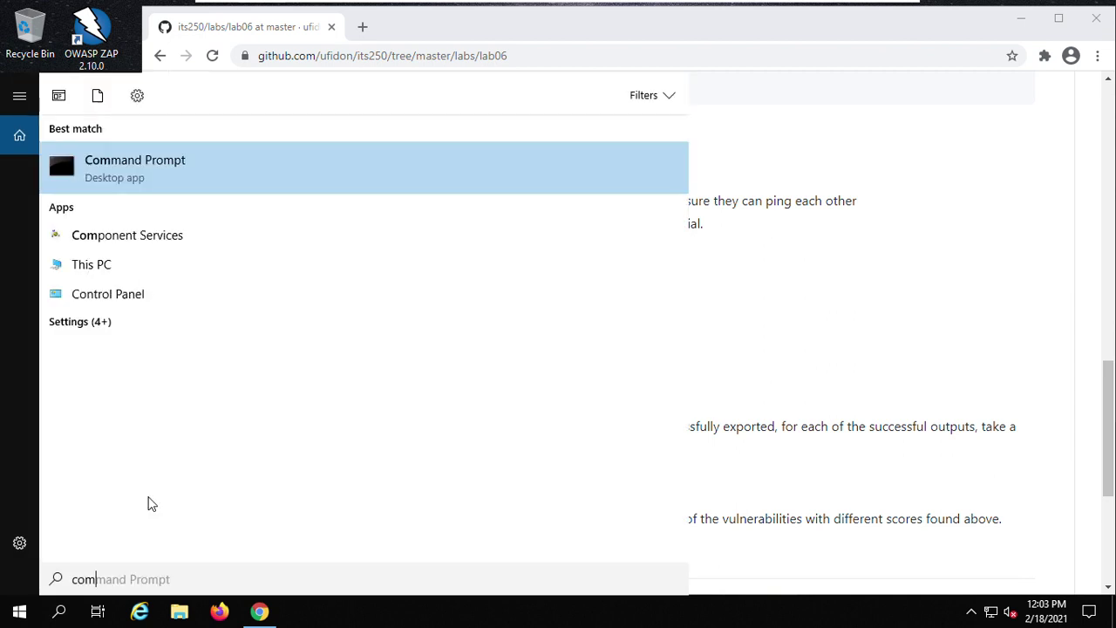
click(124, 183)
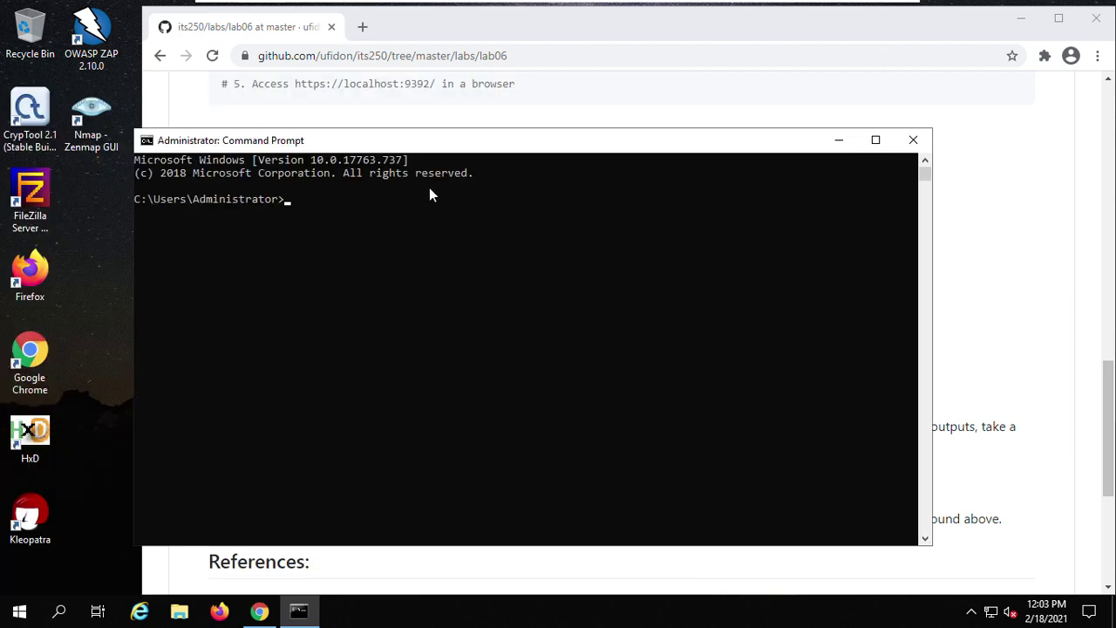
drag(424, 148, 494, 155)
text(ip)
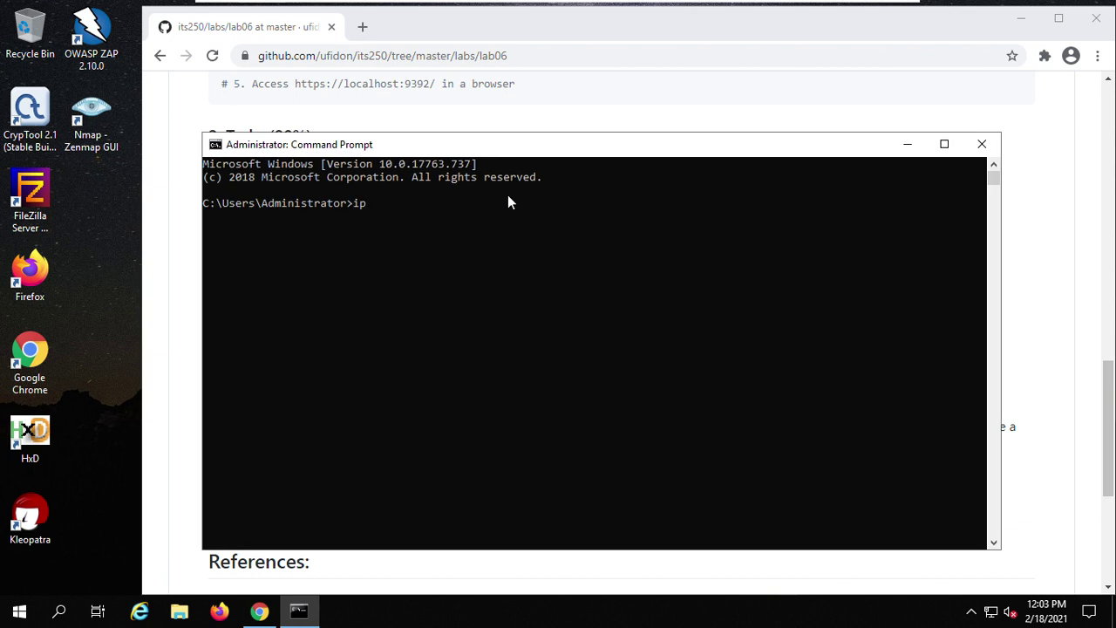
text(config /all)
key(Return)
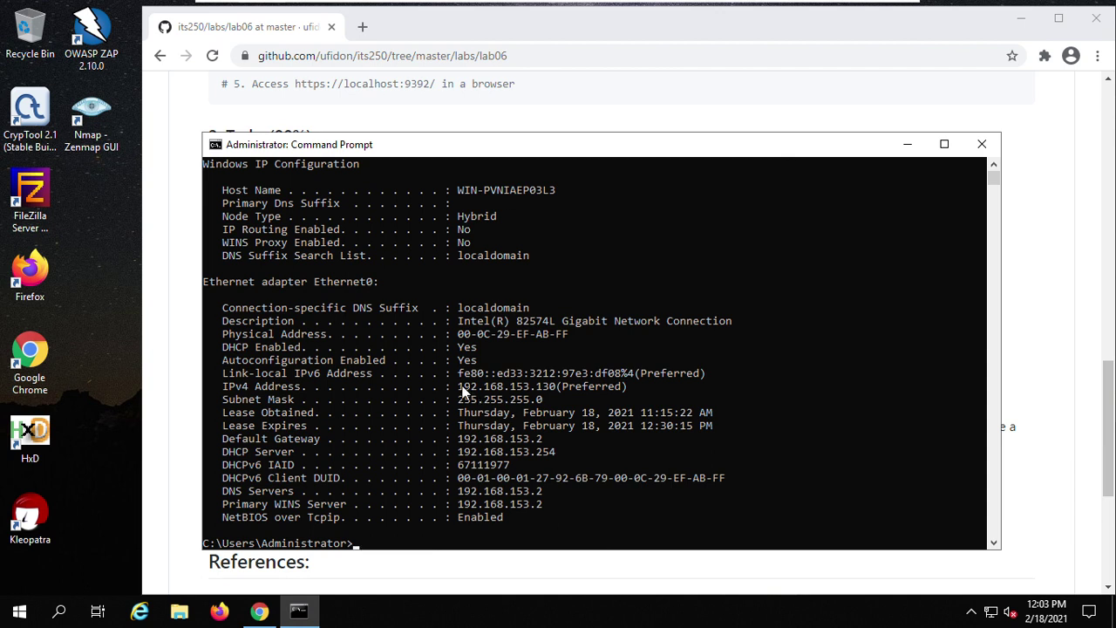
drag(457, 385, 480, 386)
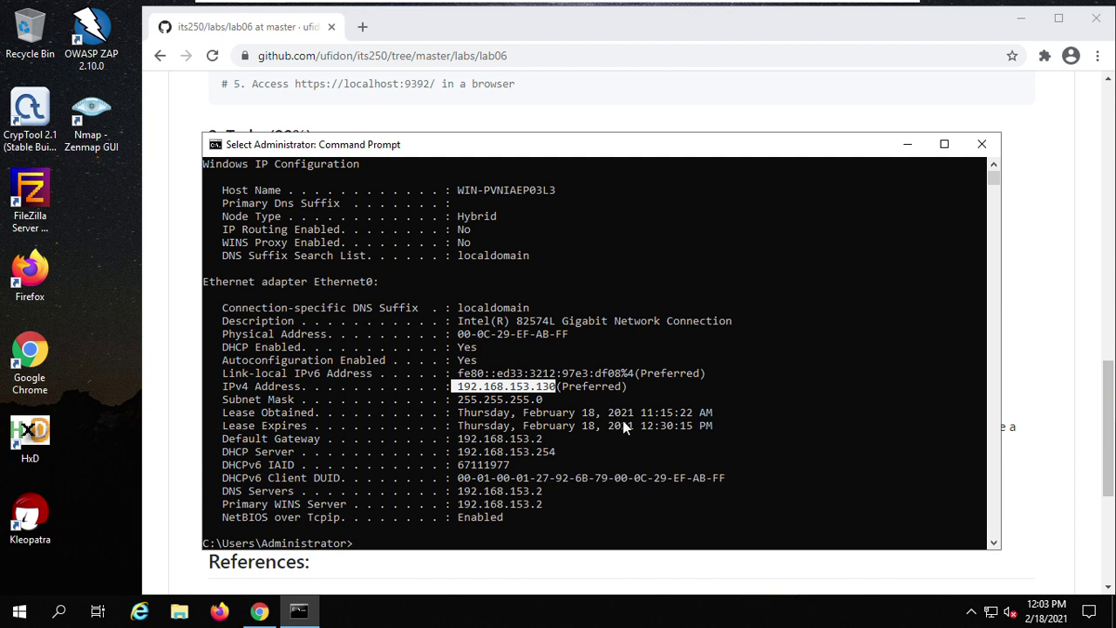
click(504, 543)
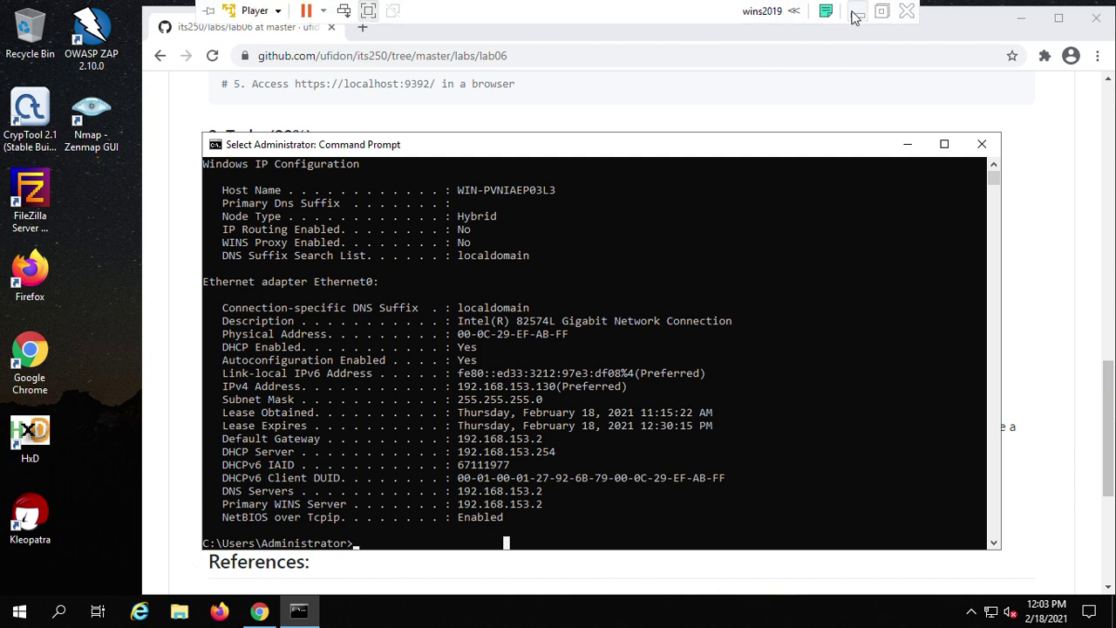
Switch to the Ubuntu virtual machine and unlock its session with the account password
click(854, 24)
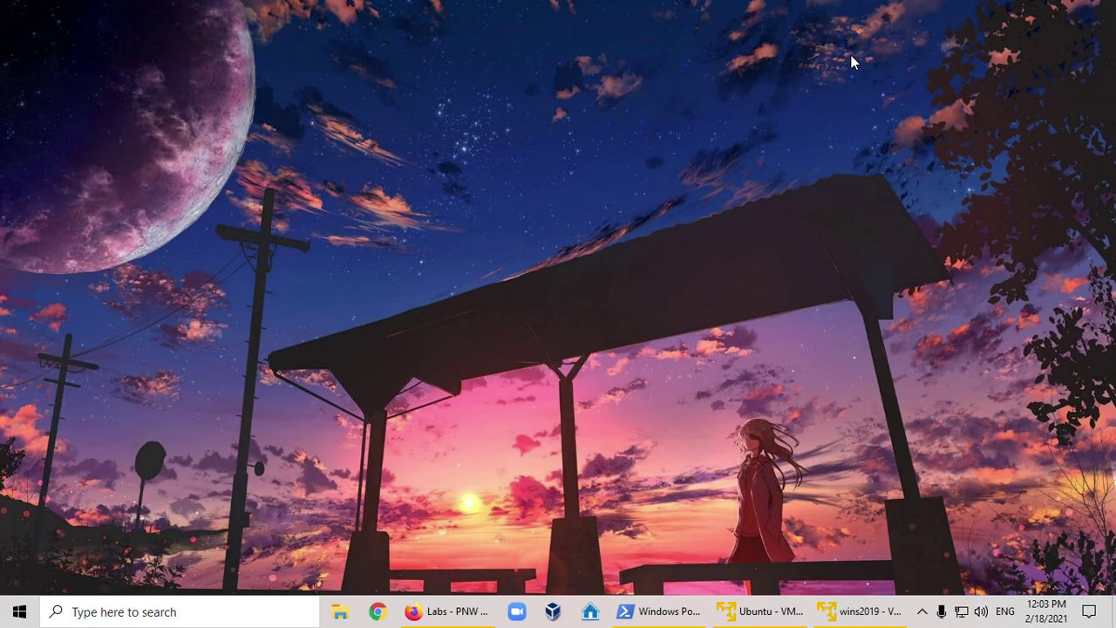
click(764, 614)
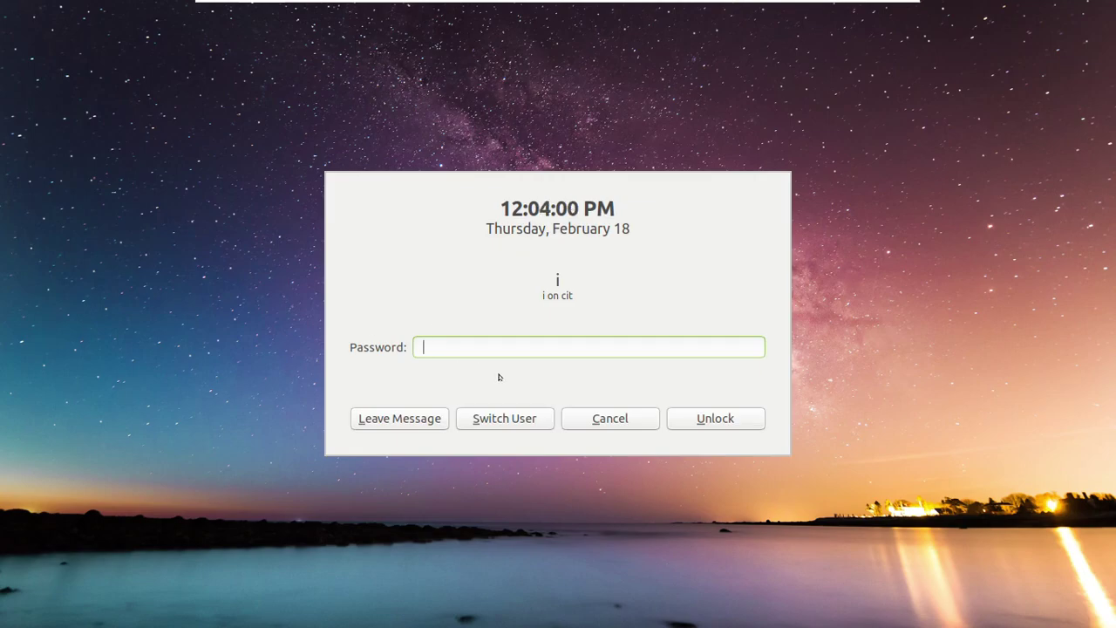
text(••••)
key(Return)
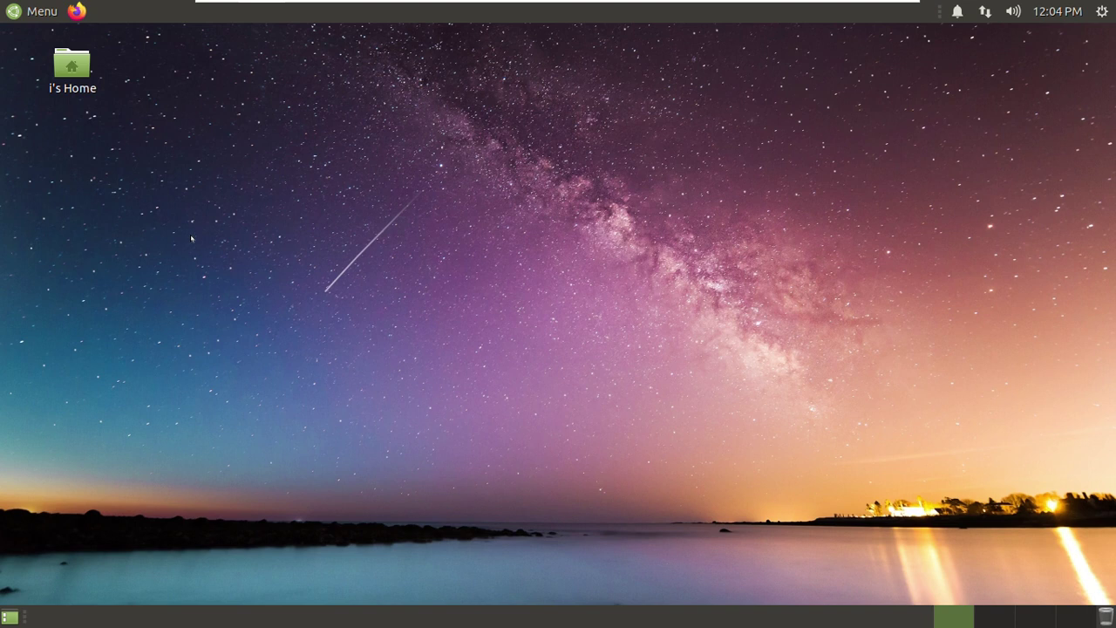
Create a folder named lab06 inside Documents/its250 in the home directory and open it
double_click(61, 68)
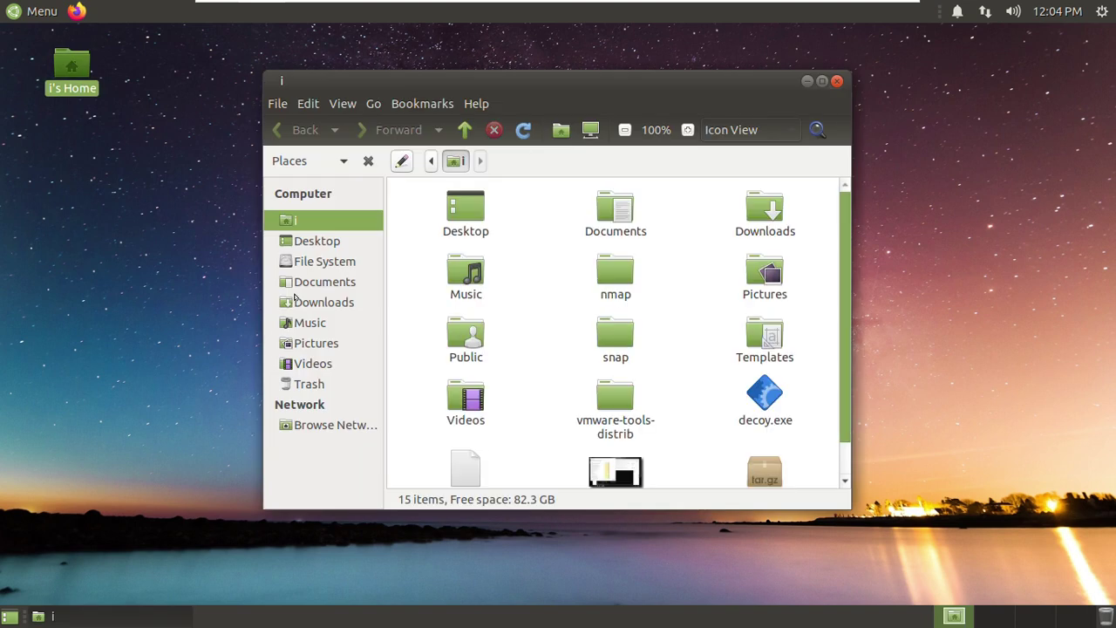
double_click(619, 216)
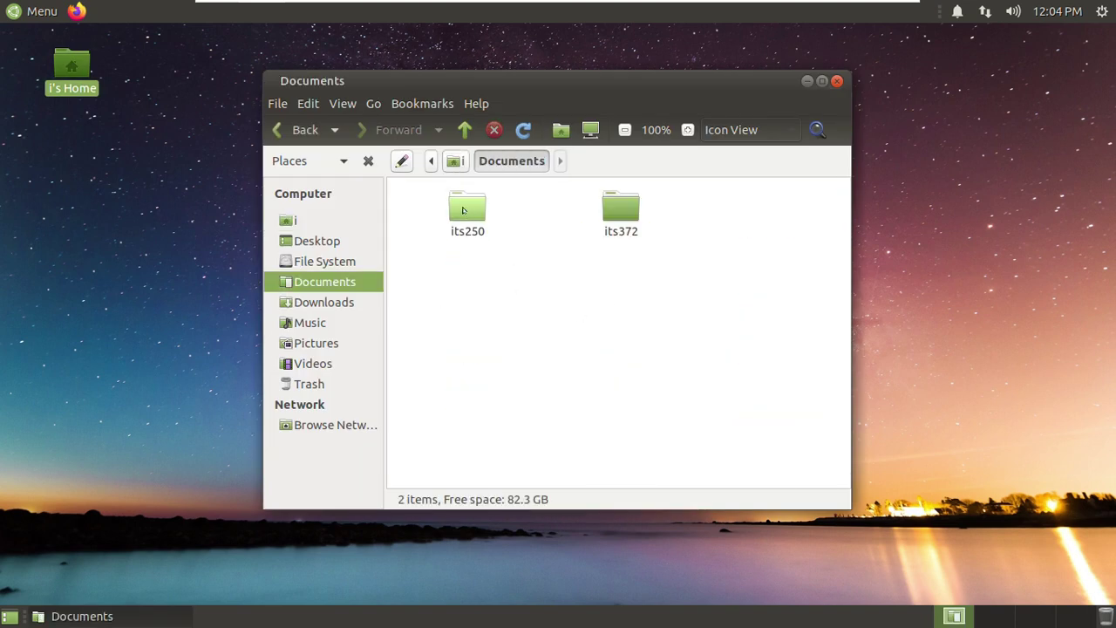
double_click(463, 210)
right_click(535, 303)
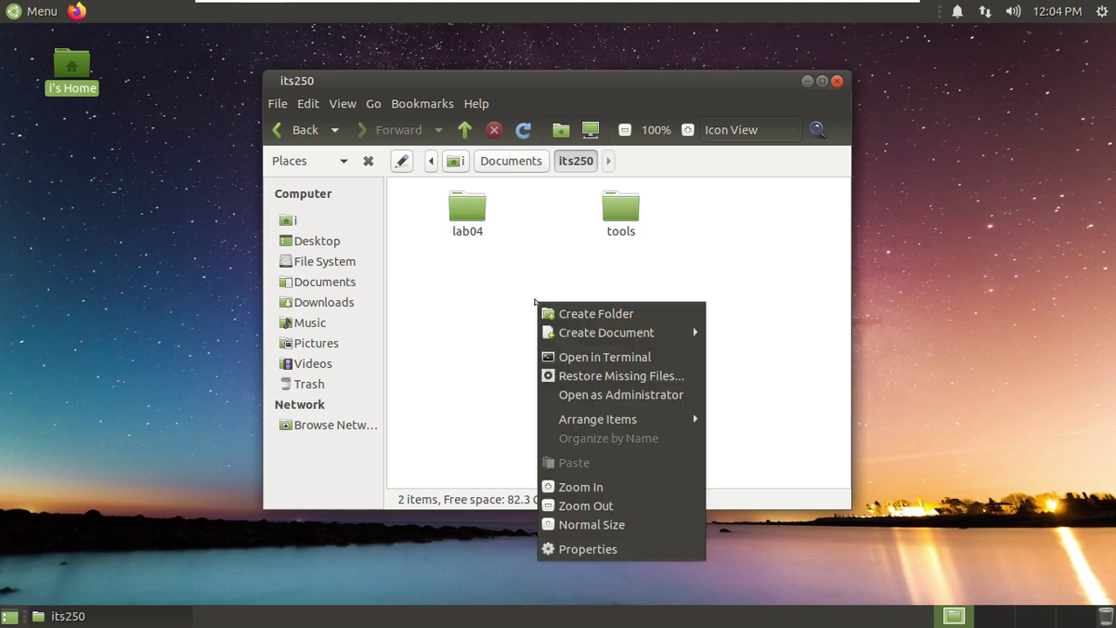
click(589, 315)
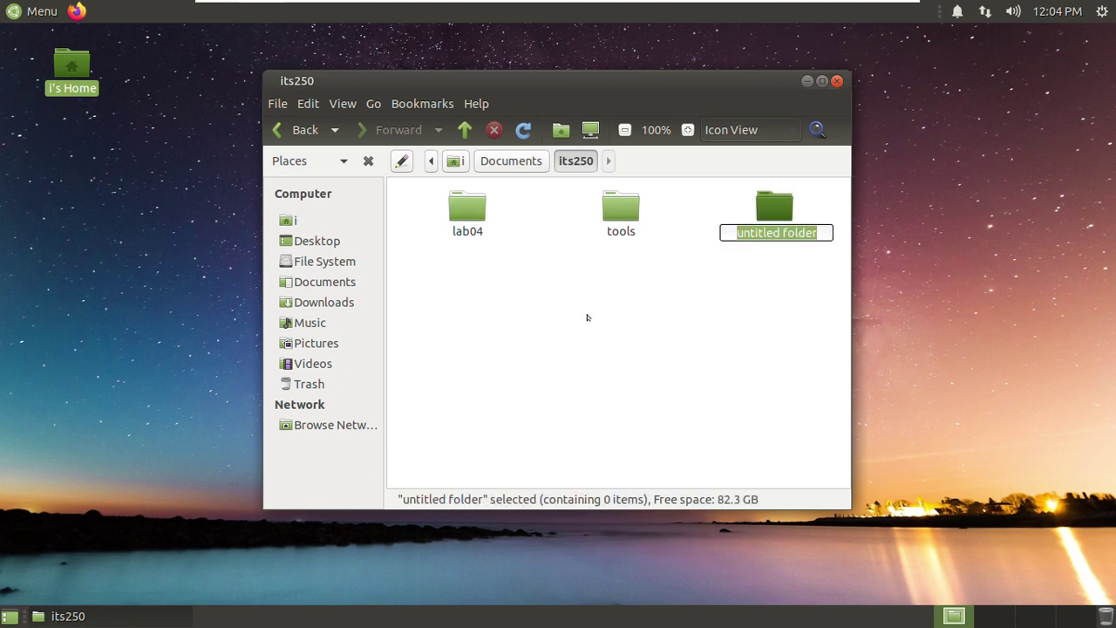
text(lab06)
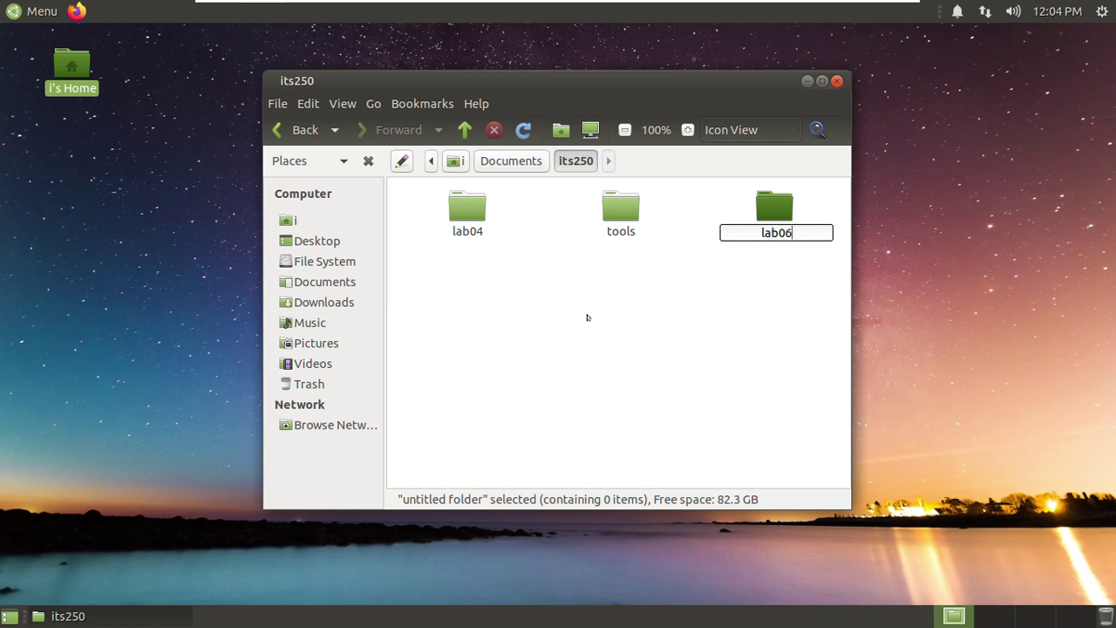
key(Return)
key(Return)
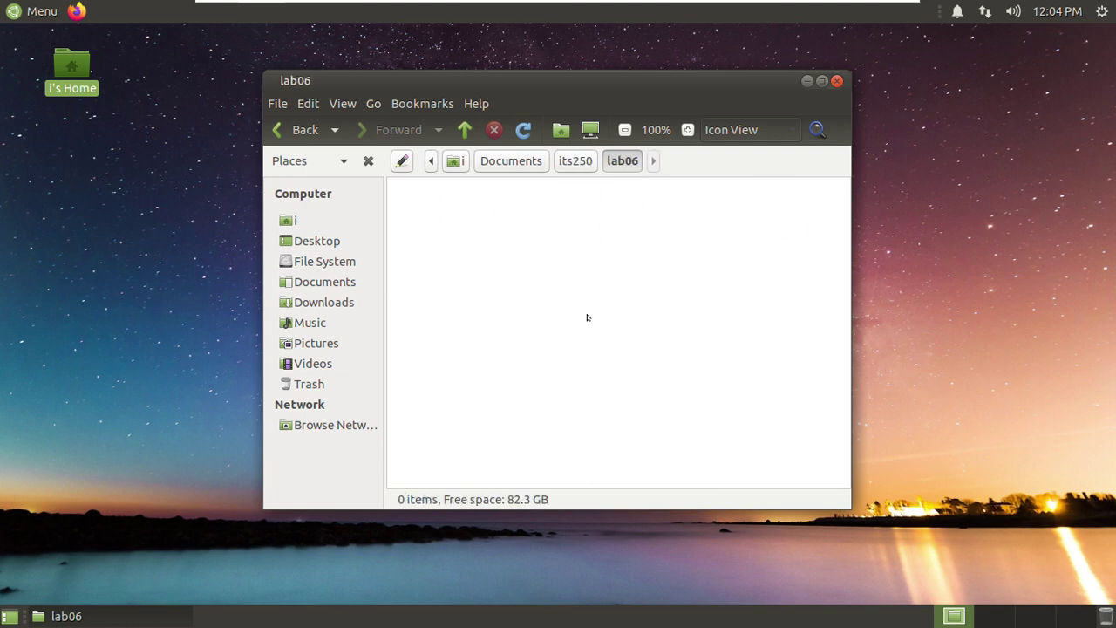
Open a terminal in the lab06 folder, run ip addr and highlight the ens33 interface's IPv4 address
right_click(555, 268)
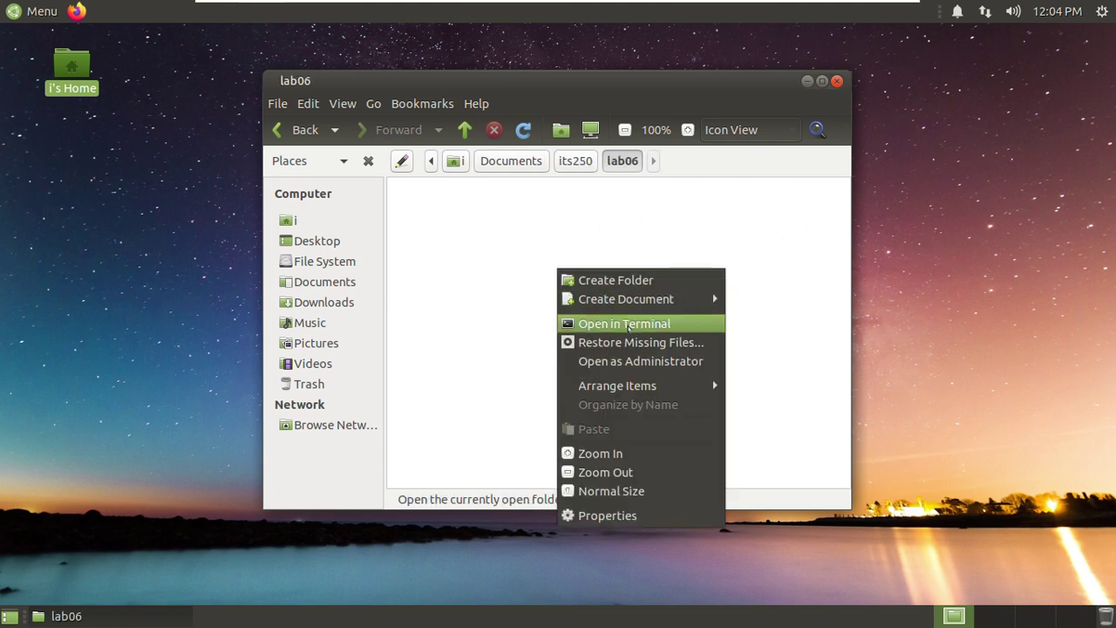
click(626, 325)
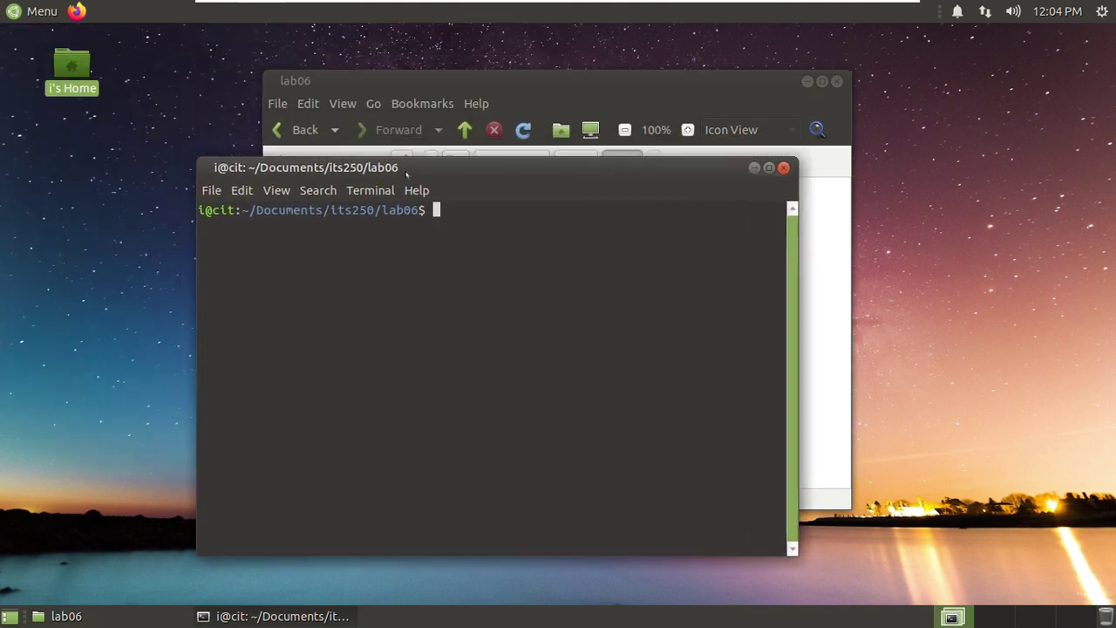
text(ip addr)
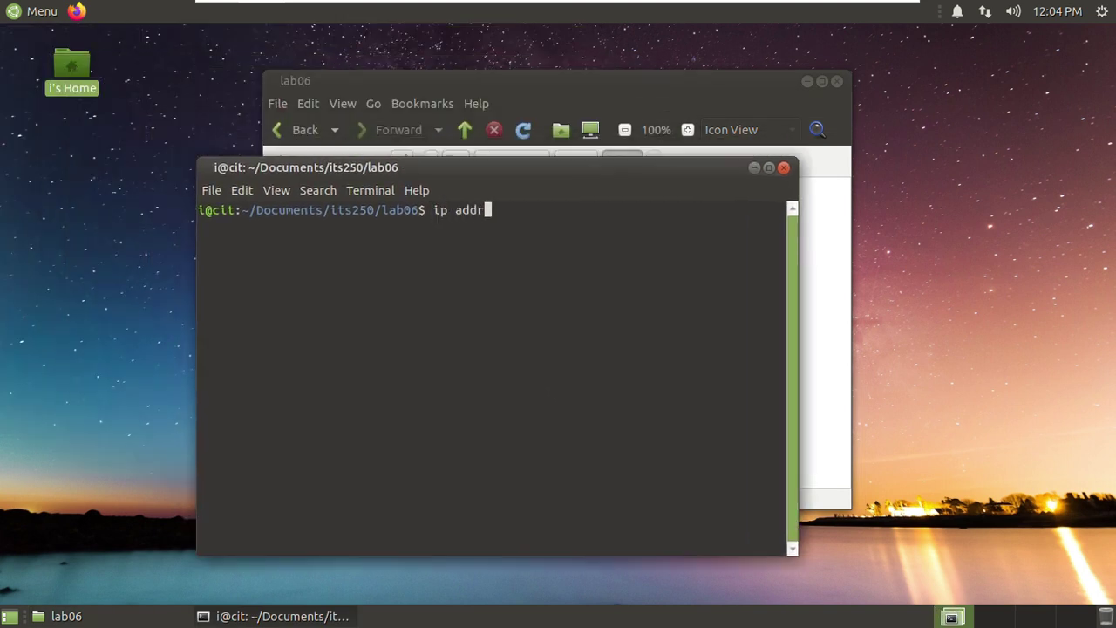
key(Return)
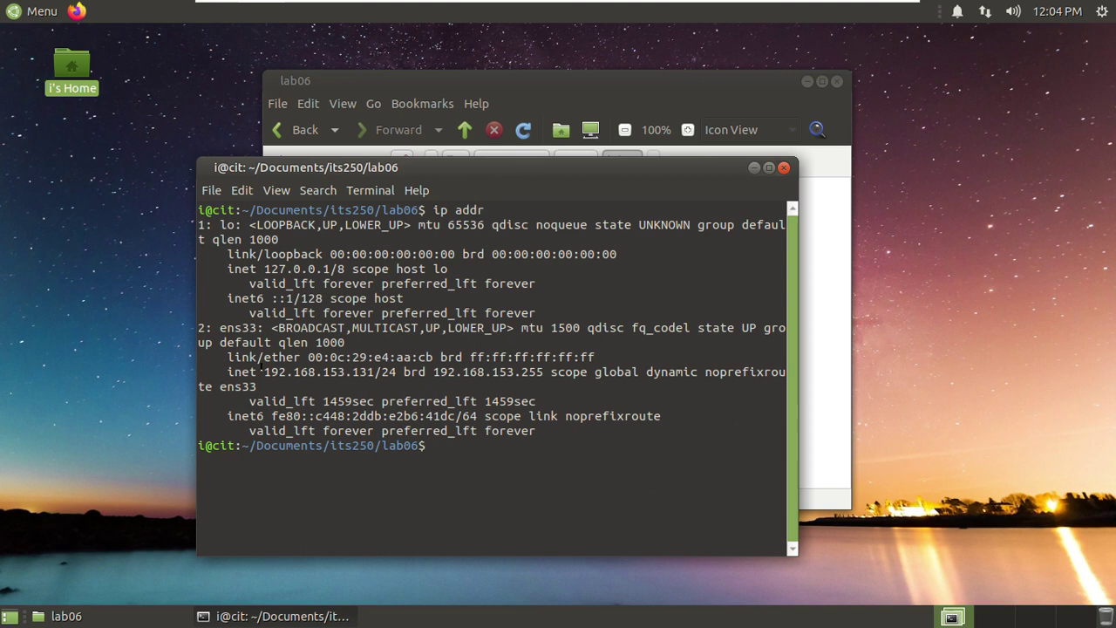
drag(263, 371, 375, 372)
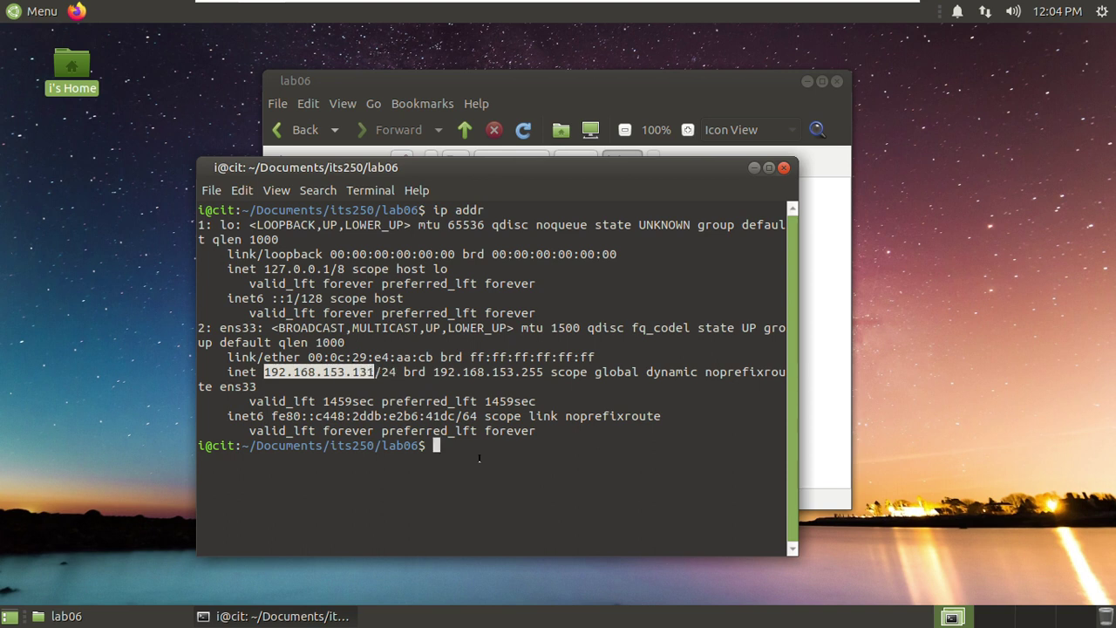
click(396, 384)
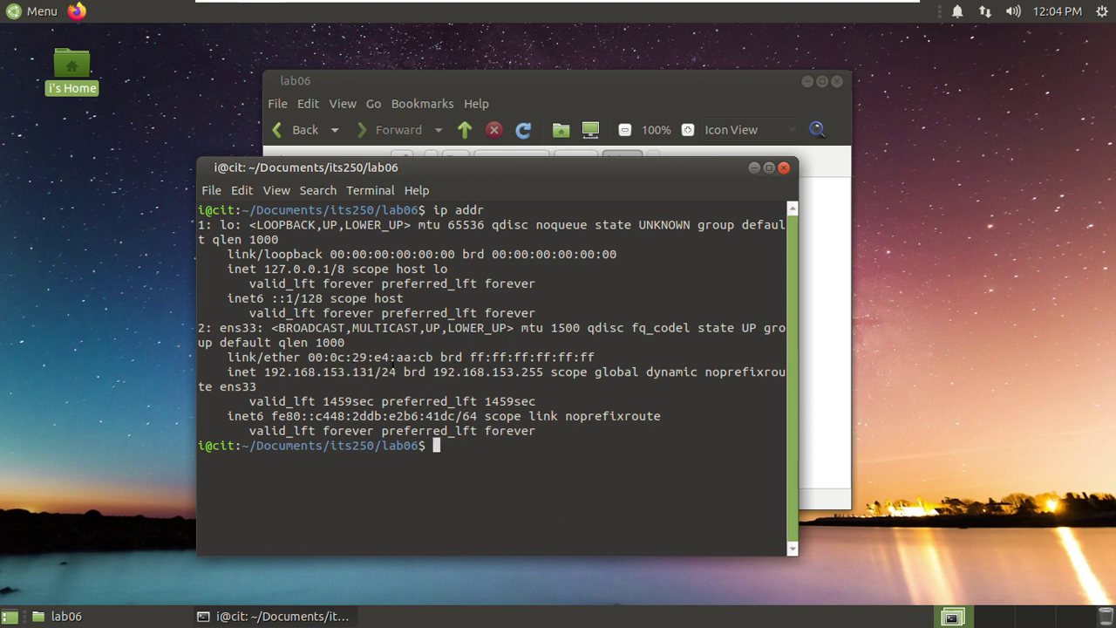
drag(398, 371, 267, 372)
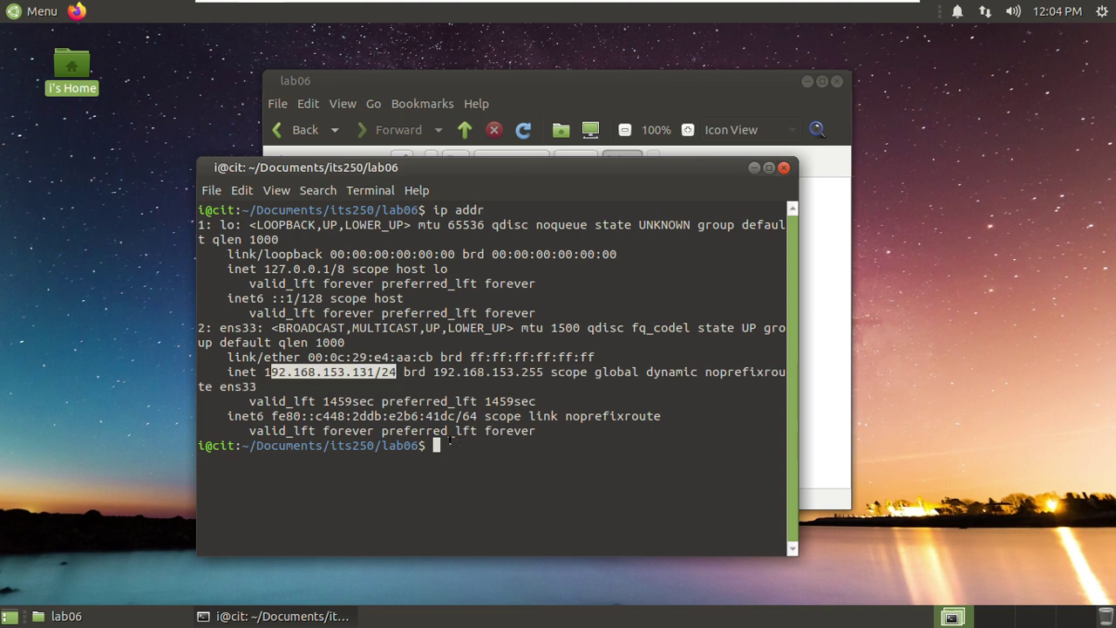
click(450, 442)
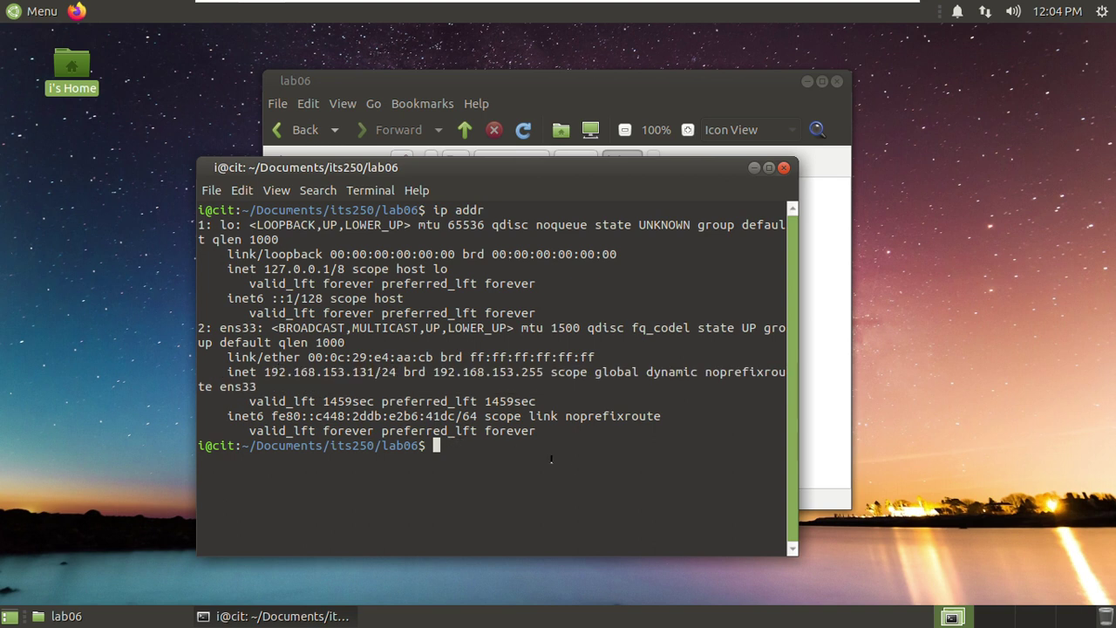
Ping the Windows server at 192.168.153.130 from the Ubuntu terminal, stopping the ping after a couple of replies
text(ping 192.168.153.130)
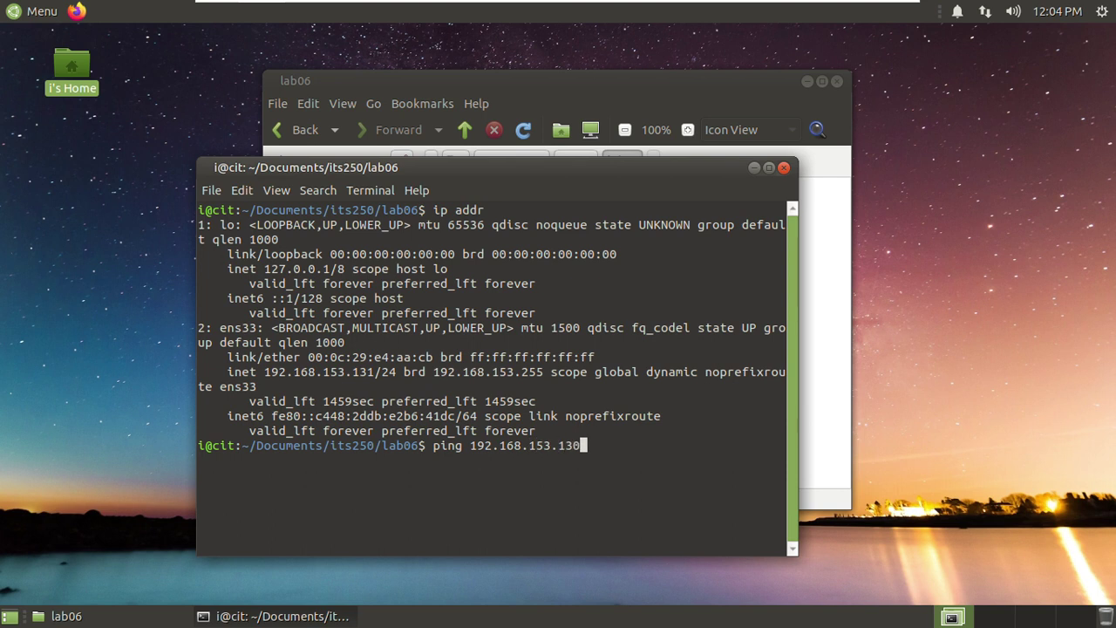
key(Return)
key(ctrl+c)
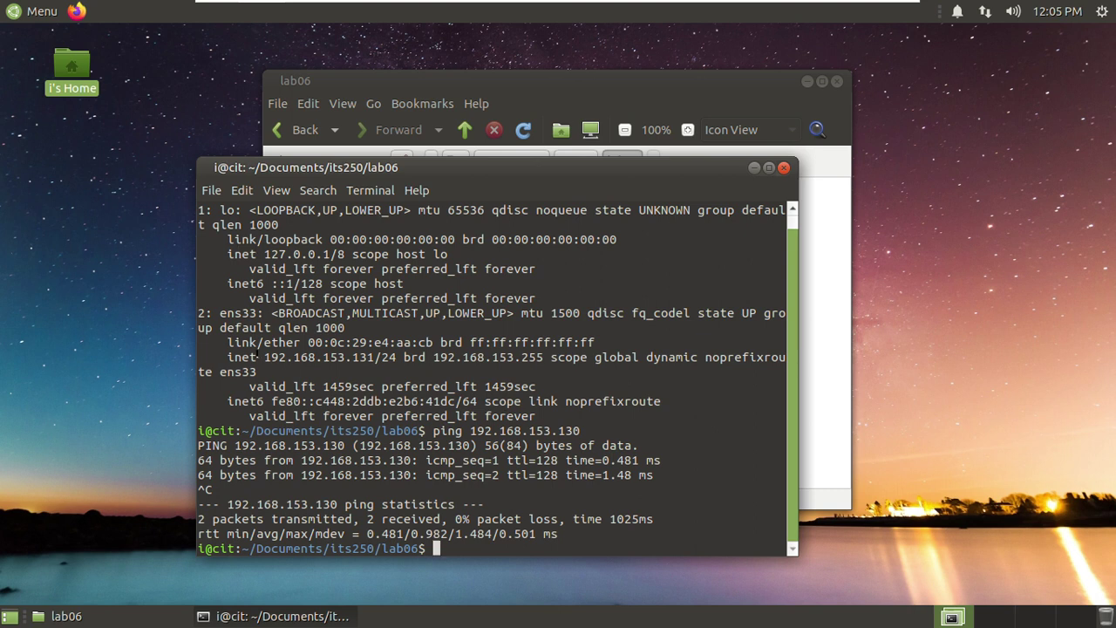
Switch to the wins2019 virtual machine, ping the Ubuntu machine at 192.168.153.131 from Command Prompt and highlight the replies
drag(255, 357, 374, 358)
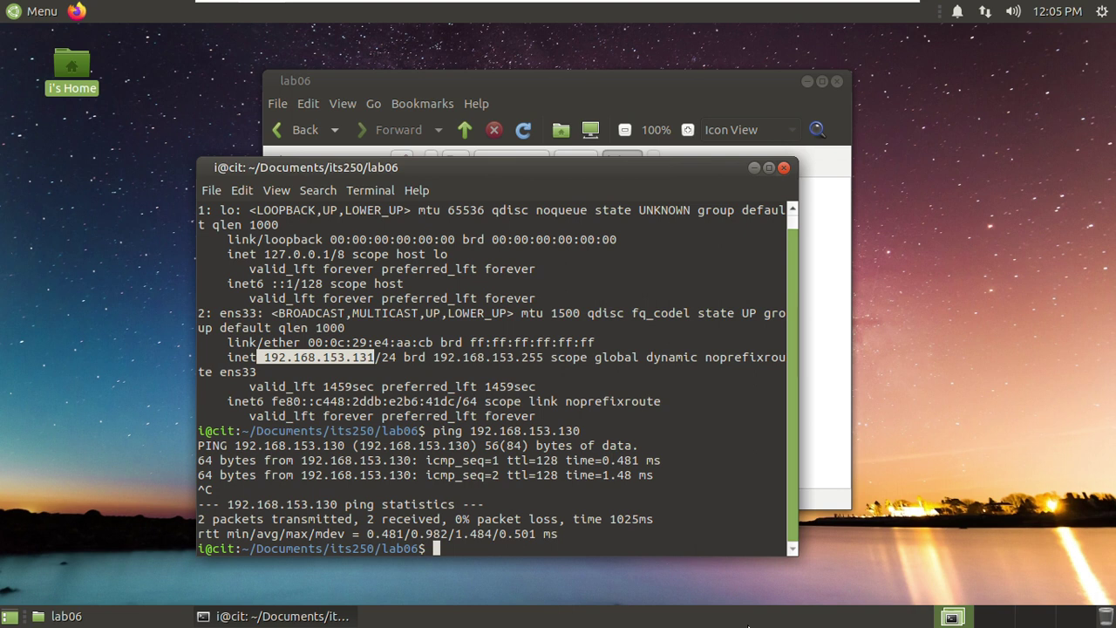
mouse_move(731, 4)
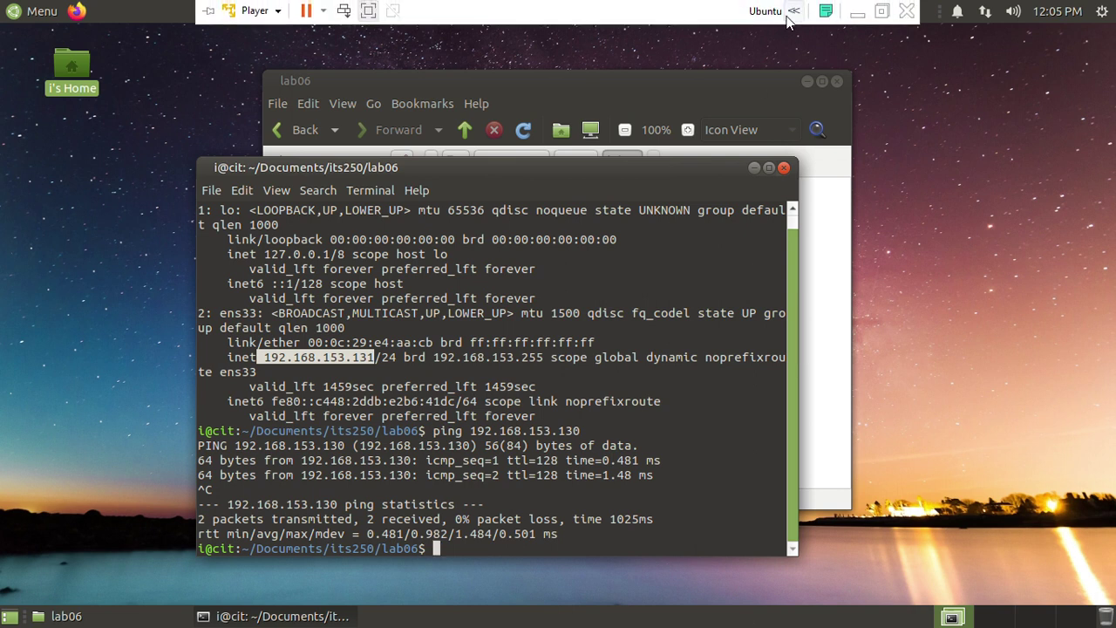
click(857, 12)
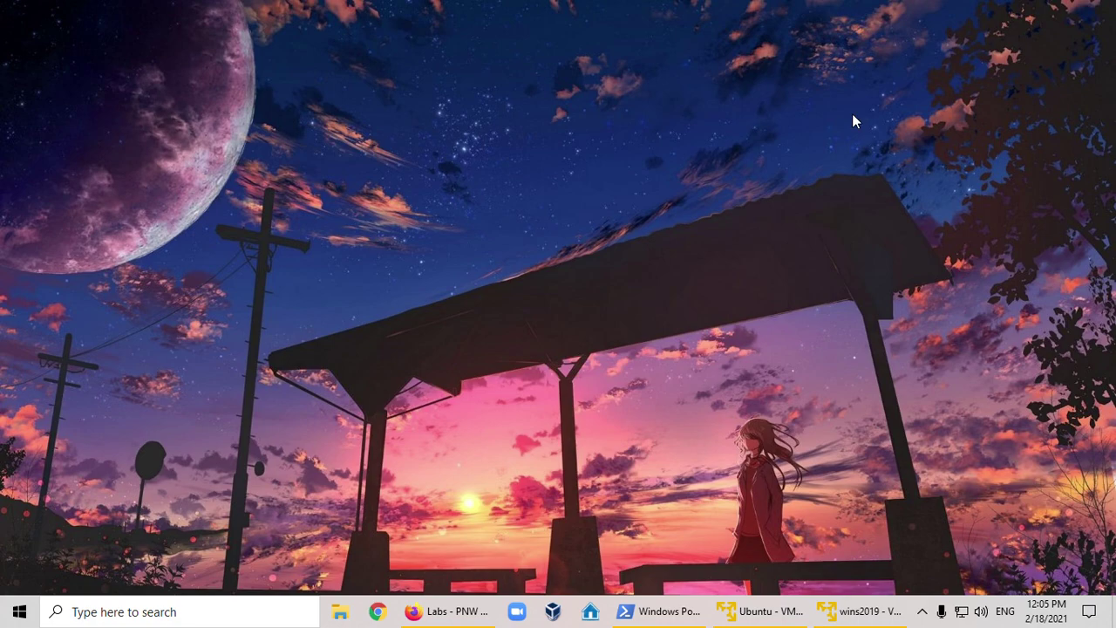
click(862, 611)
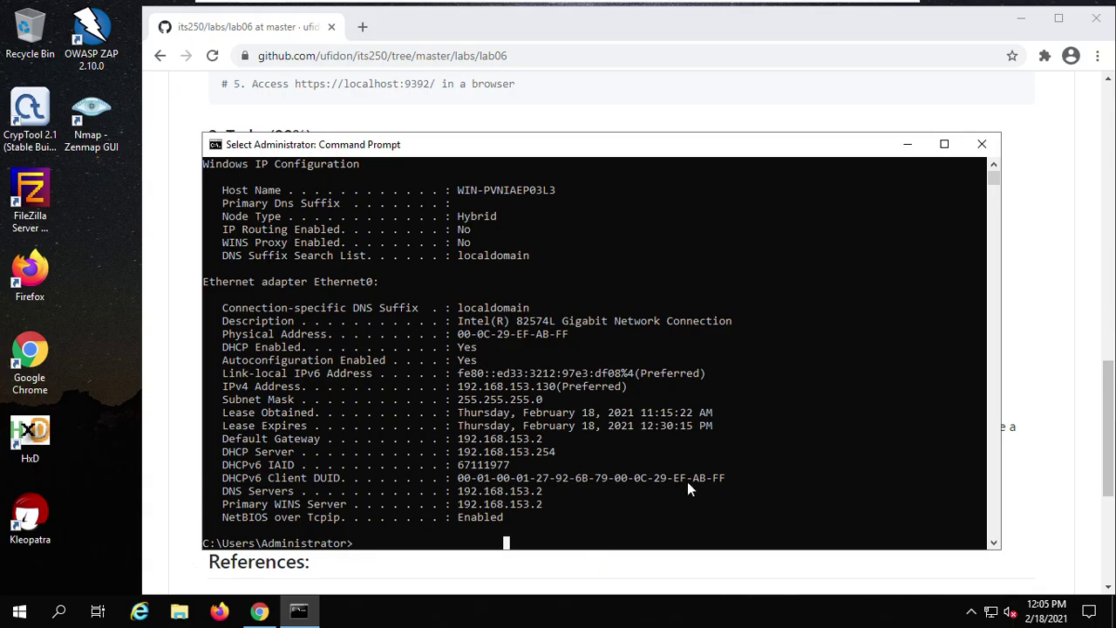
text(ping)
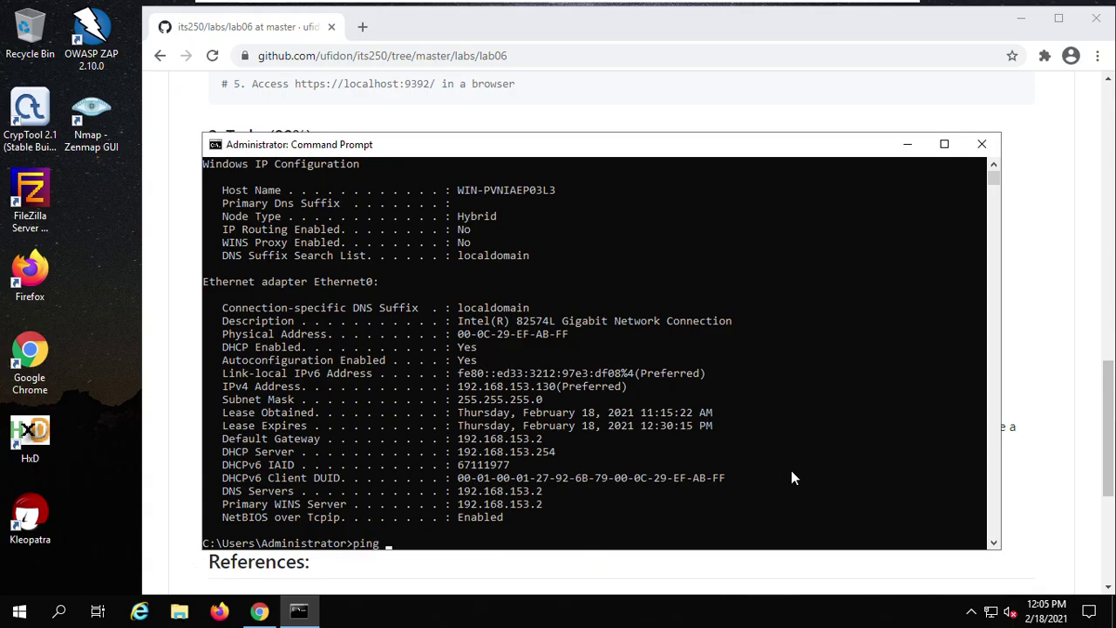
text( 192.168.153.131)
drag(459, 544, 486, 545)
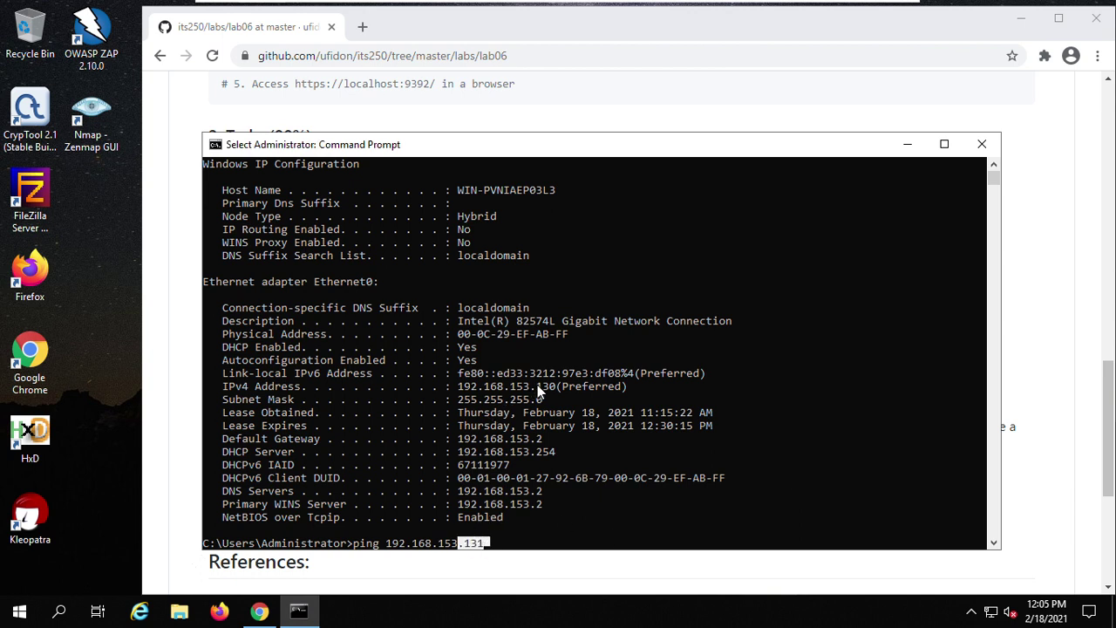
drag(536, 386, 550, 386)
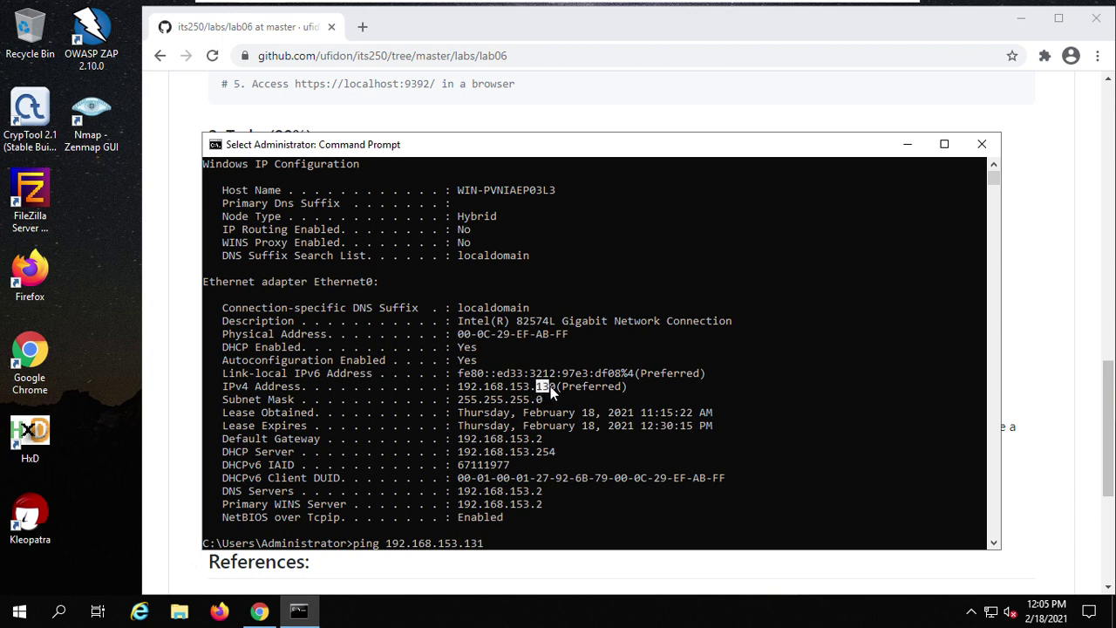
right_click(559, 532)
key(Return)
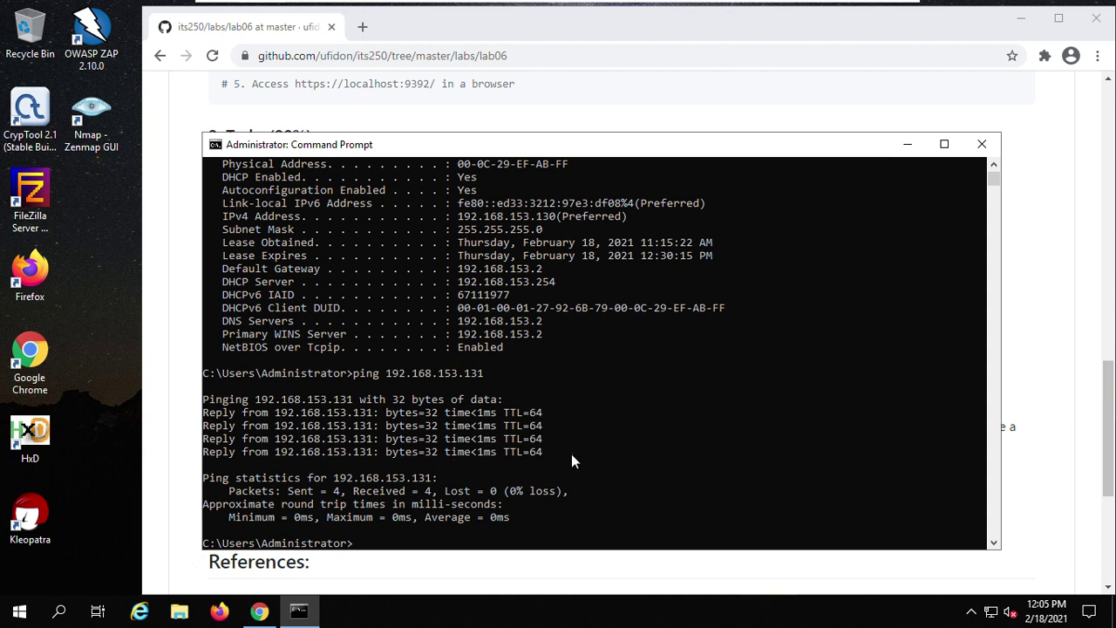
drag(571, 454, 205, 408)
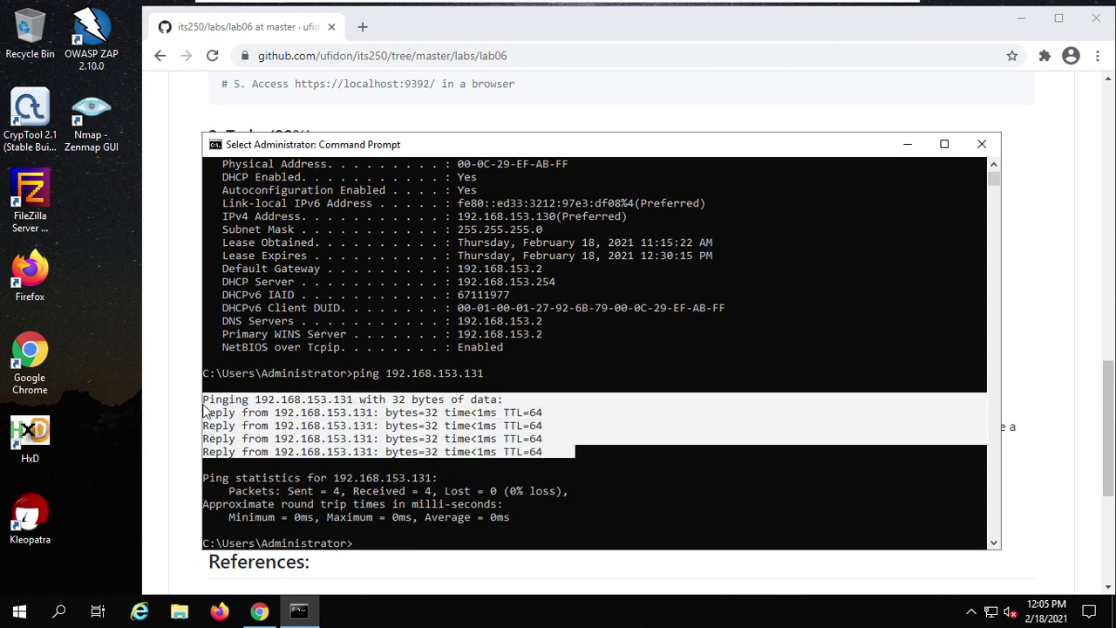
click(447, 453)
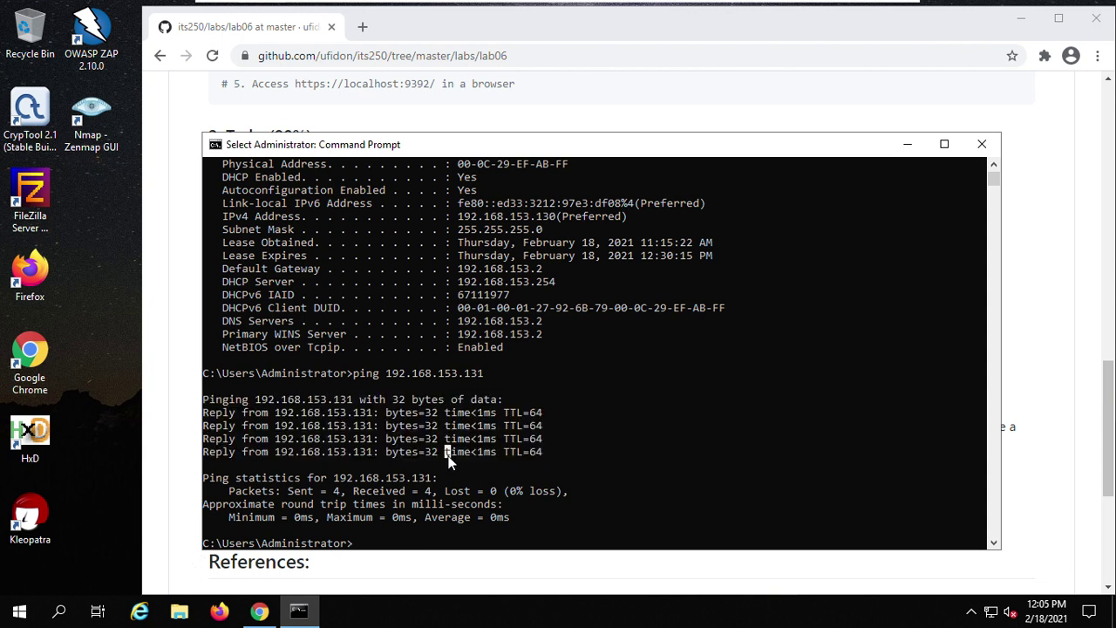
Highlight the packet statistics of the ping in Command Prompt, then reread task 1 on the lab06 page in Chrome
click(504, 492)
drag(394, 491, 432, 491)
click(479, 517)
click(259, 611)
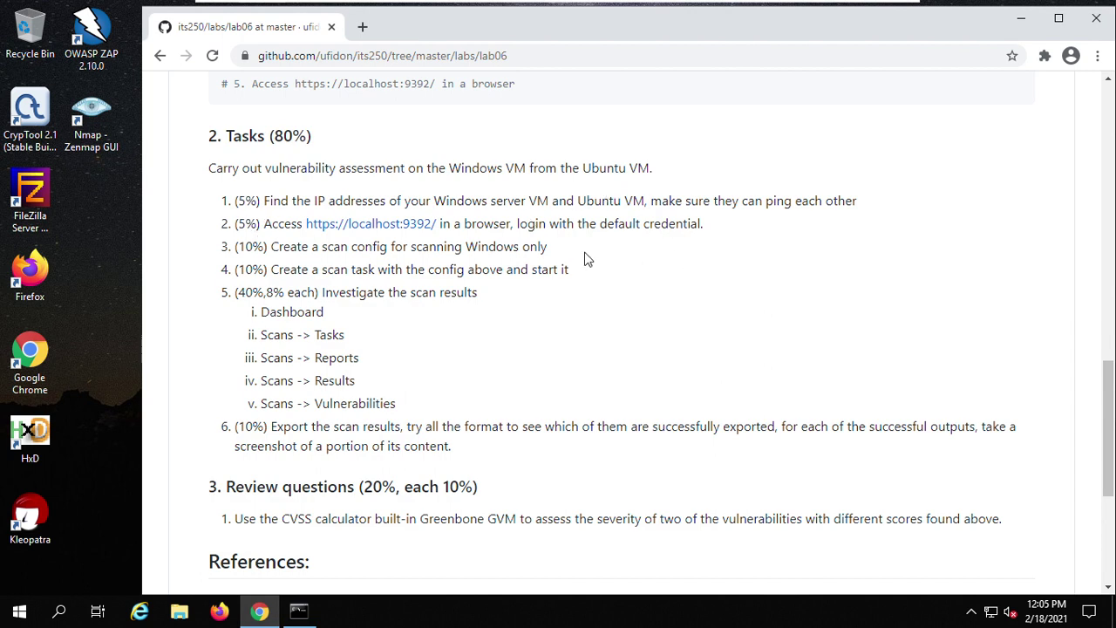
drag(282, 201, 431, 201)
click(696, 207)
Switch from the wins2019 virtual machine to the Ubuntu virtual machine and open Firefox there
mouse_move(747, 7)
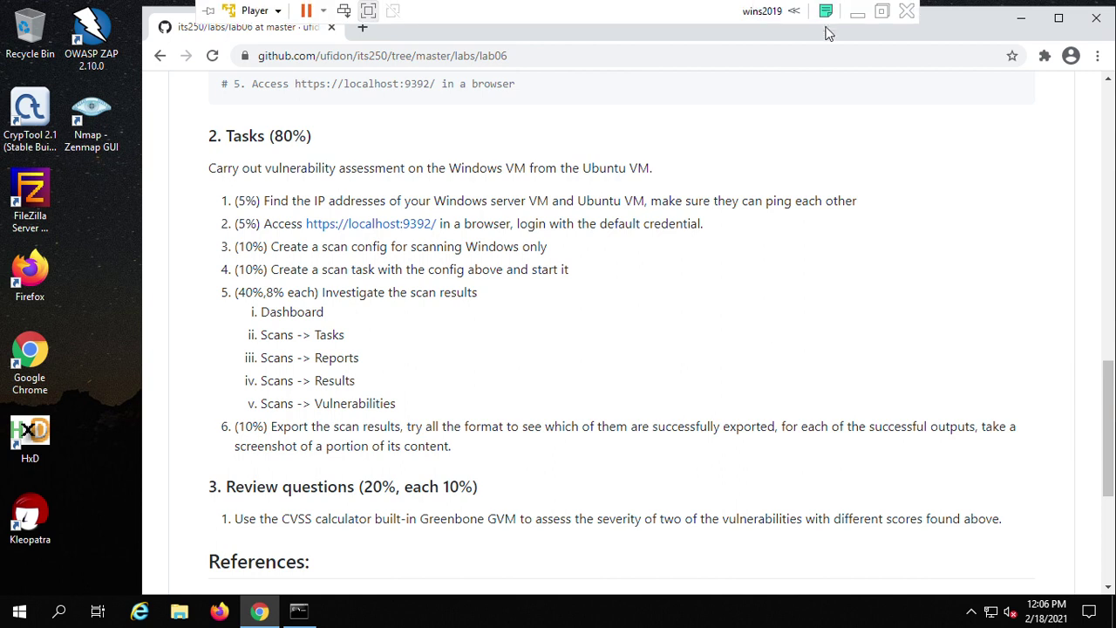
click(856, 15)
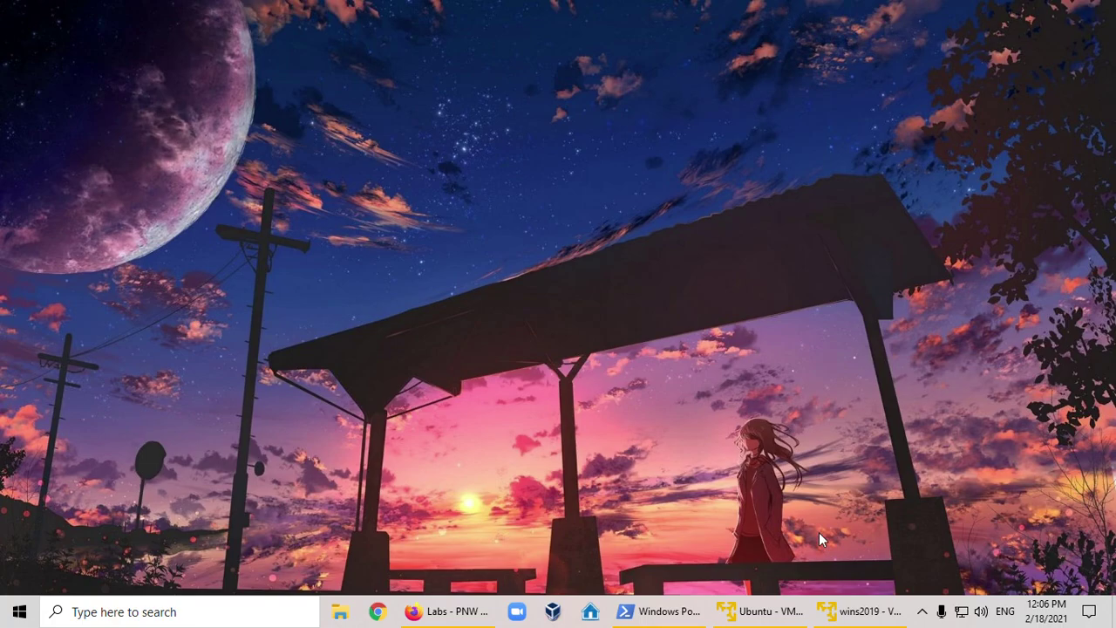
click(758, 614)
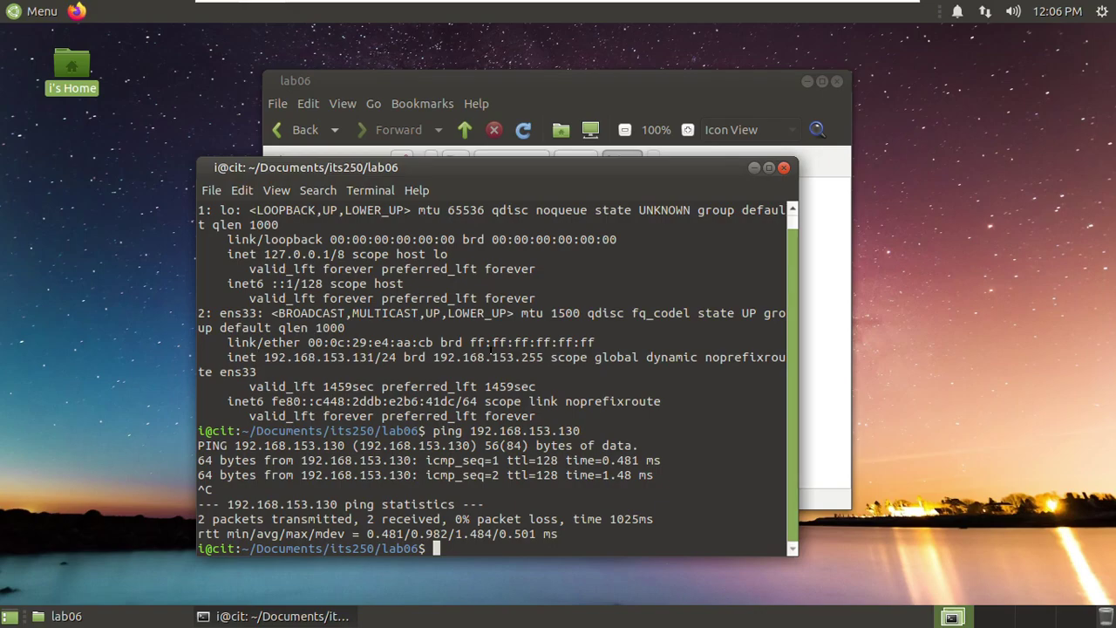
click(76, 11)
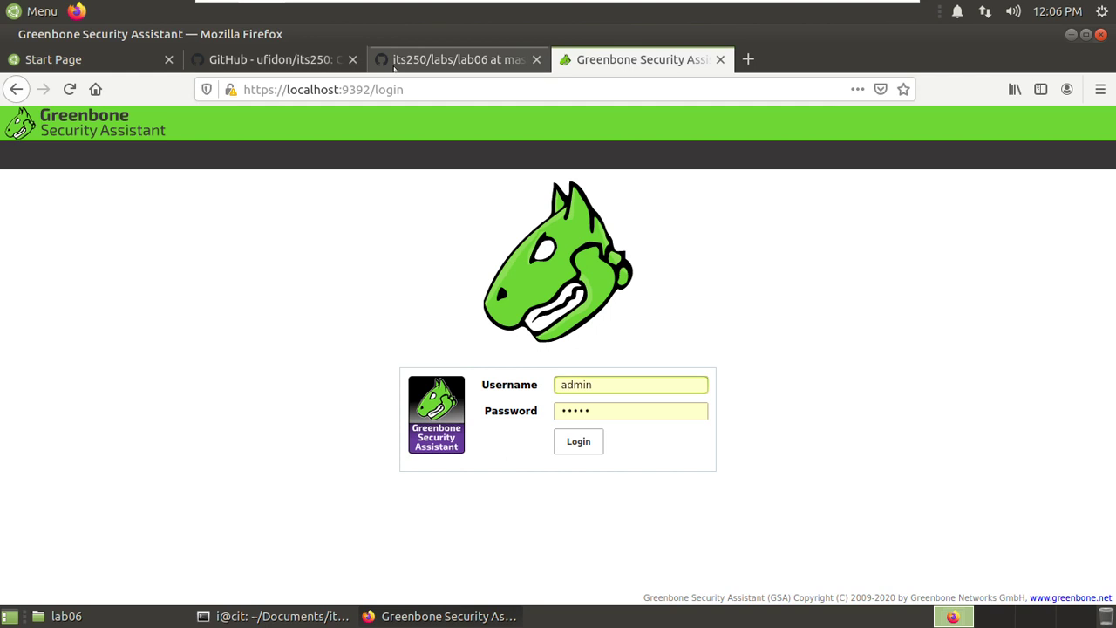
Close the extra its250 GitHub tab, reload the lab06 page and go to its Tasks section
click(437, 61)
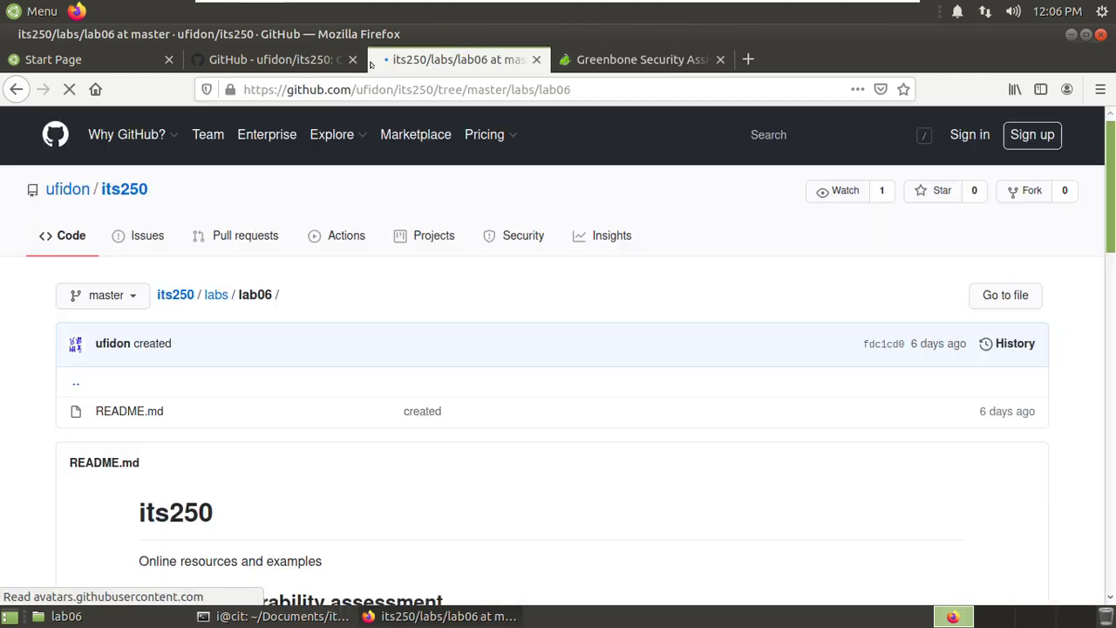
click(353, 59)
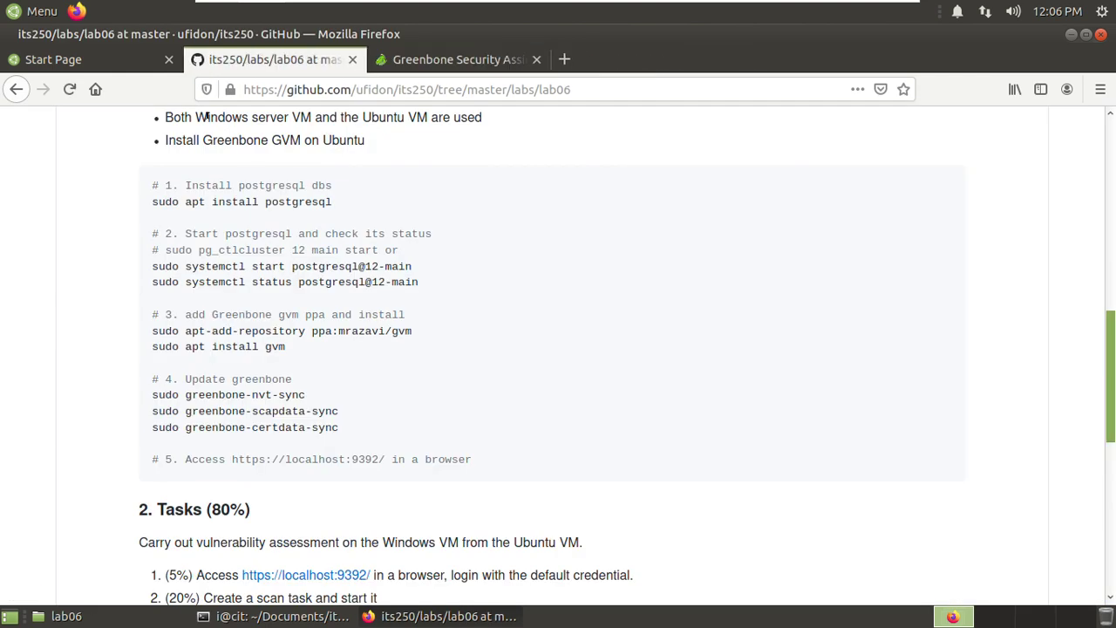
click(70, 89)
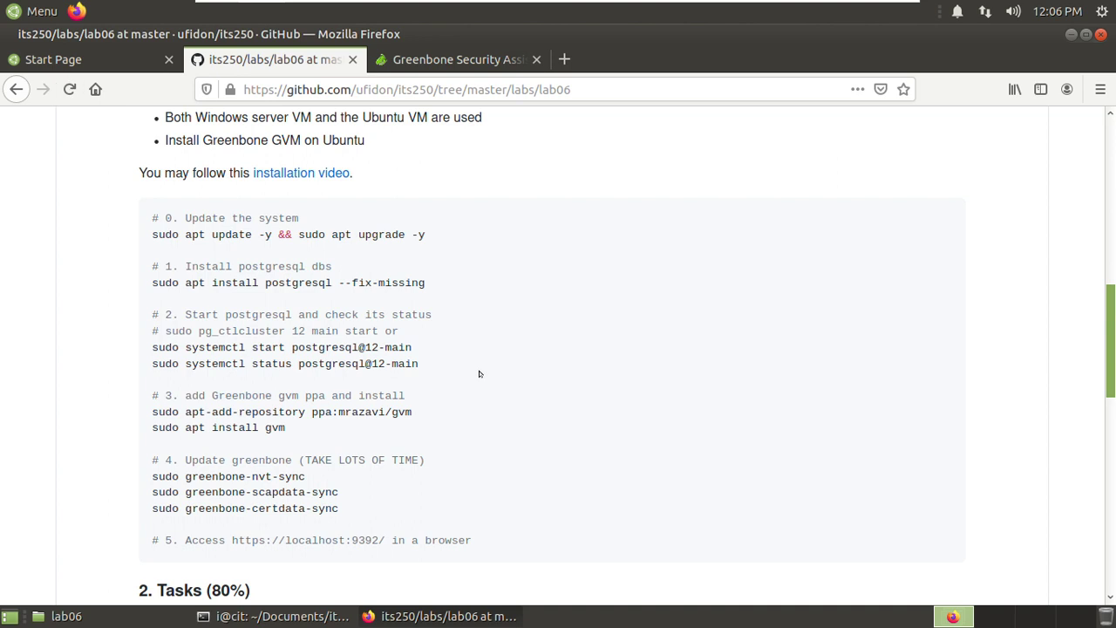
scroll(479, 374, down, 7)
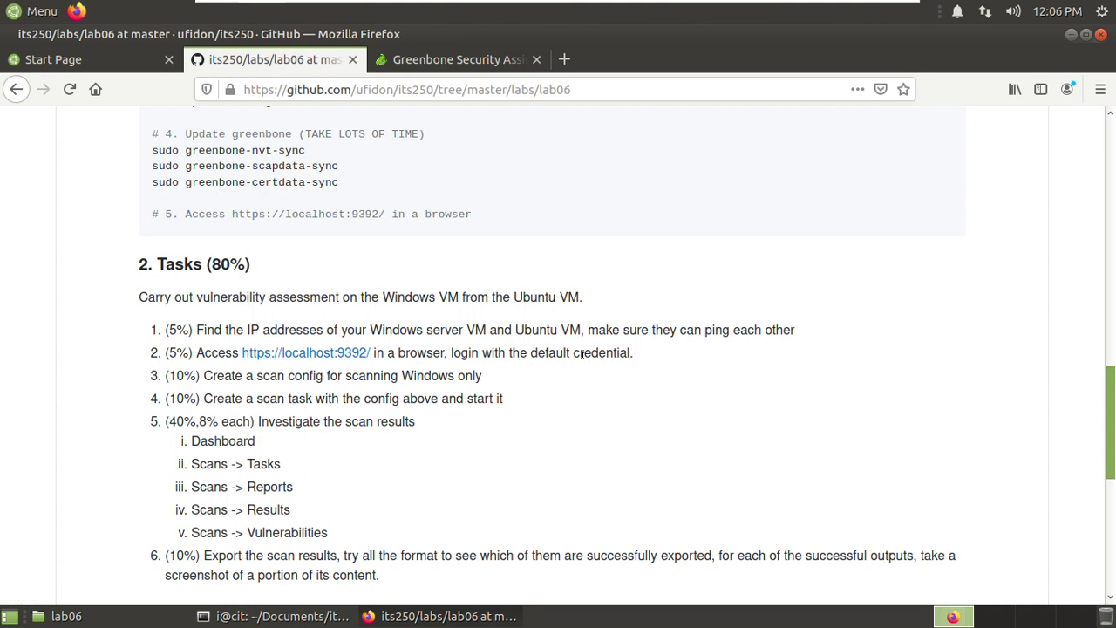
click(453, 59)
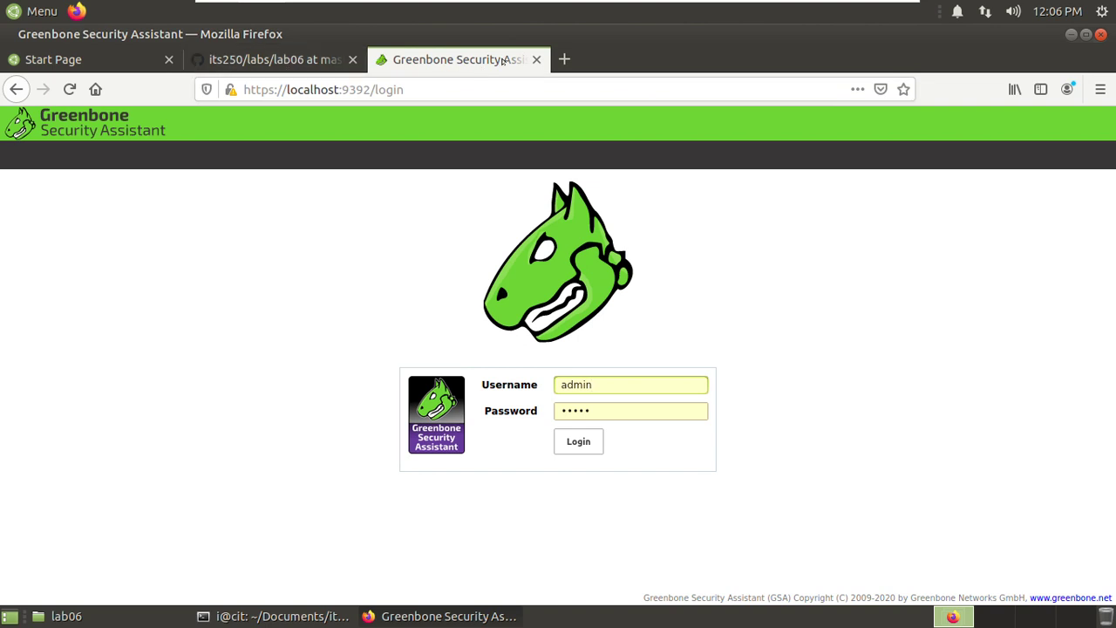
click(536, 59)
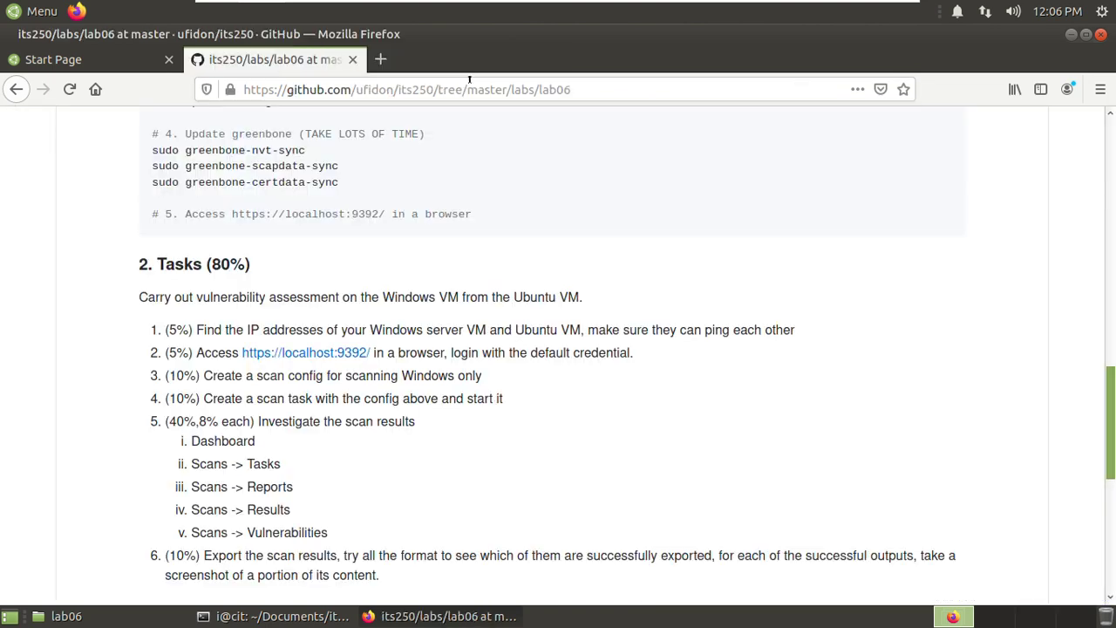
right_click(305, 352)
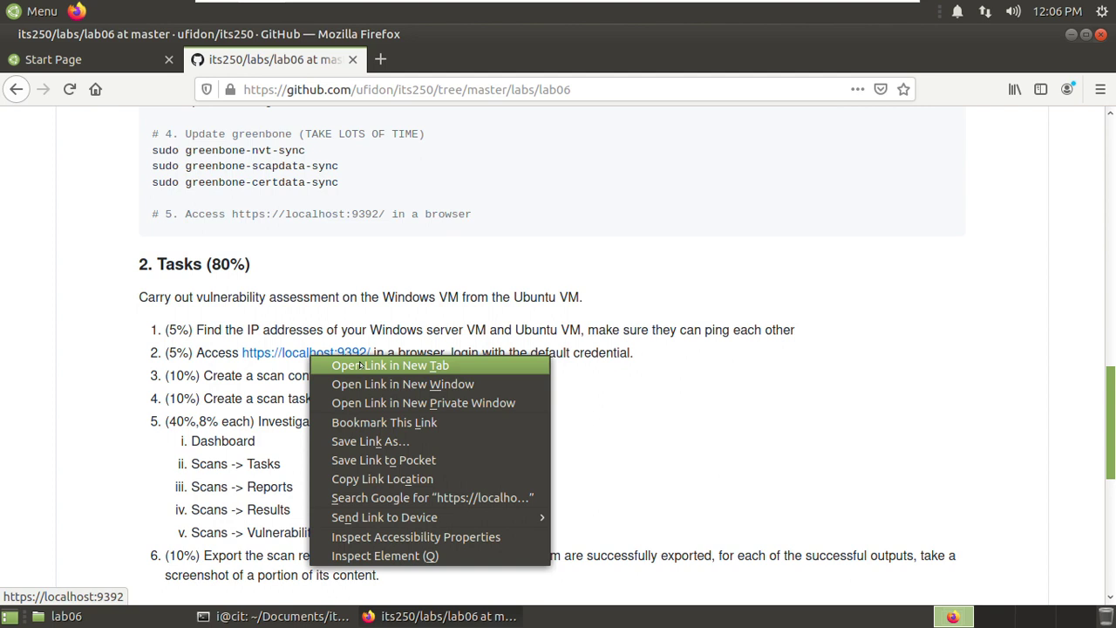
click(360, 366)
click(461, 59)
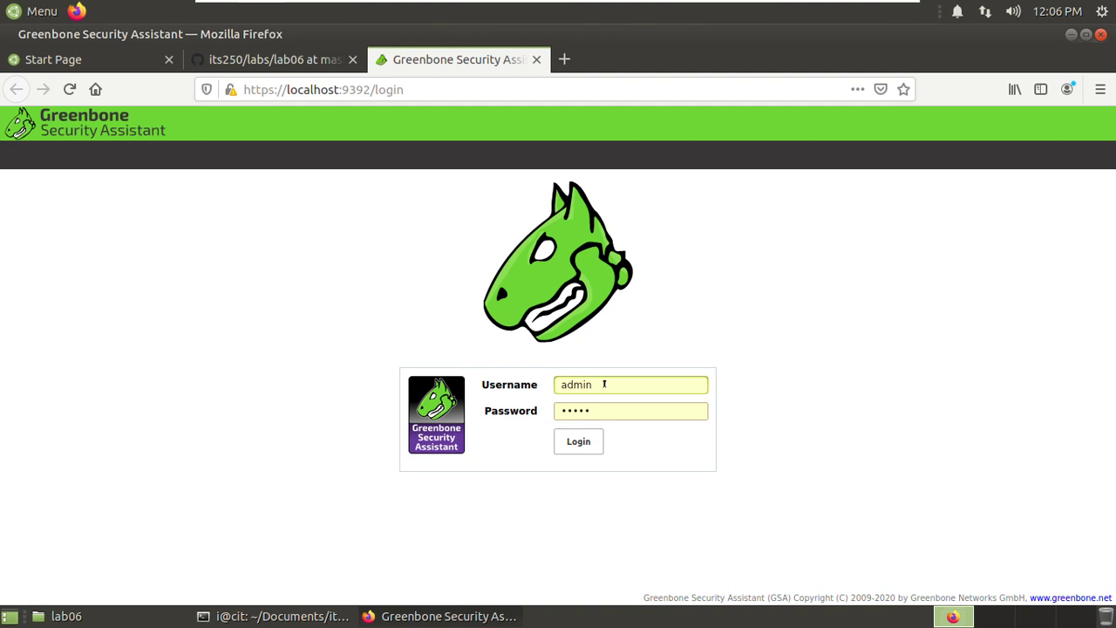
click(576, 443)
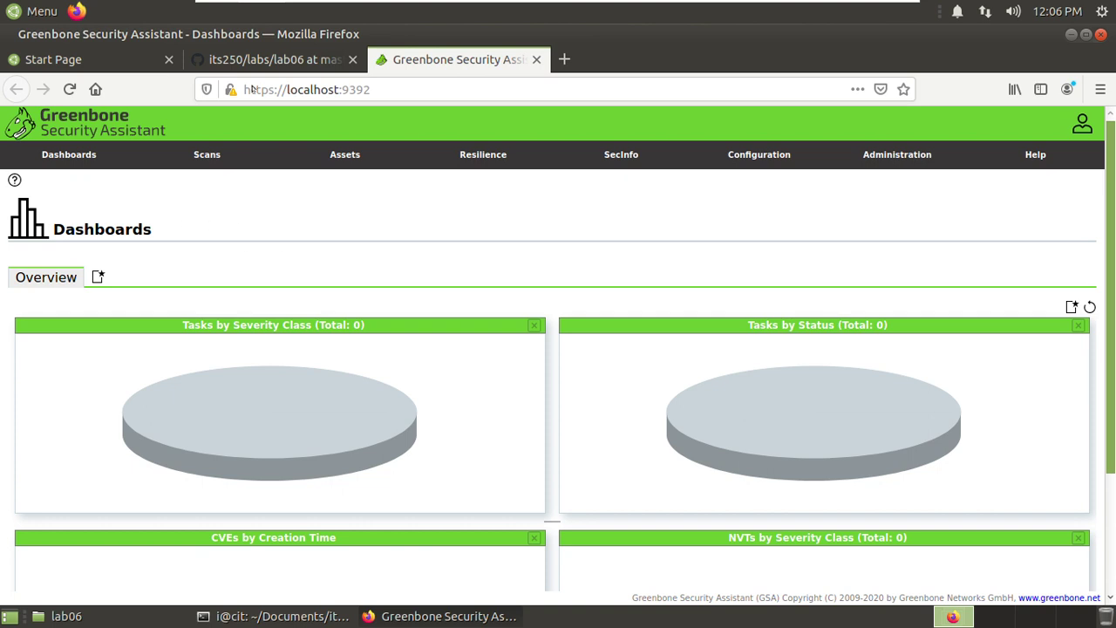
Read the remaining scan tasks and the review question on the lab06 page, highlighting key words about the CVSS calculator and two vulnerabilities
click(294, 60)
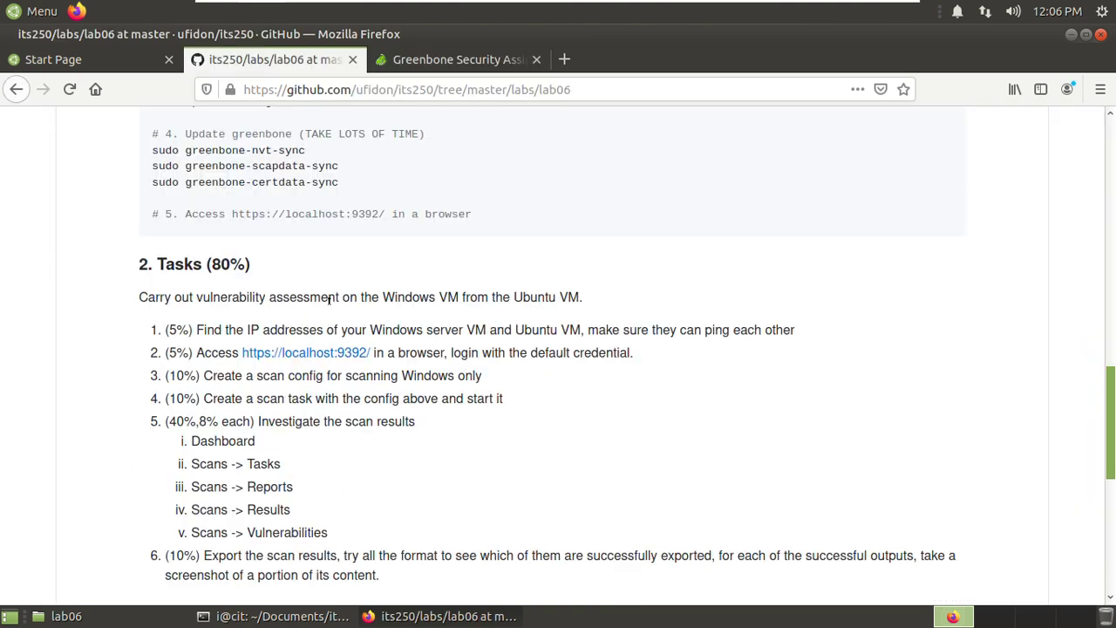
scroll(444, 411, down, 1)
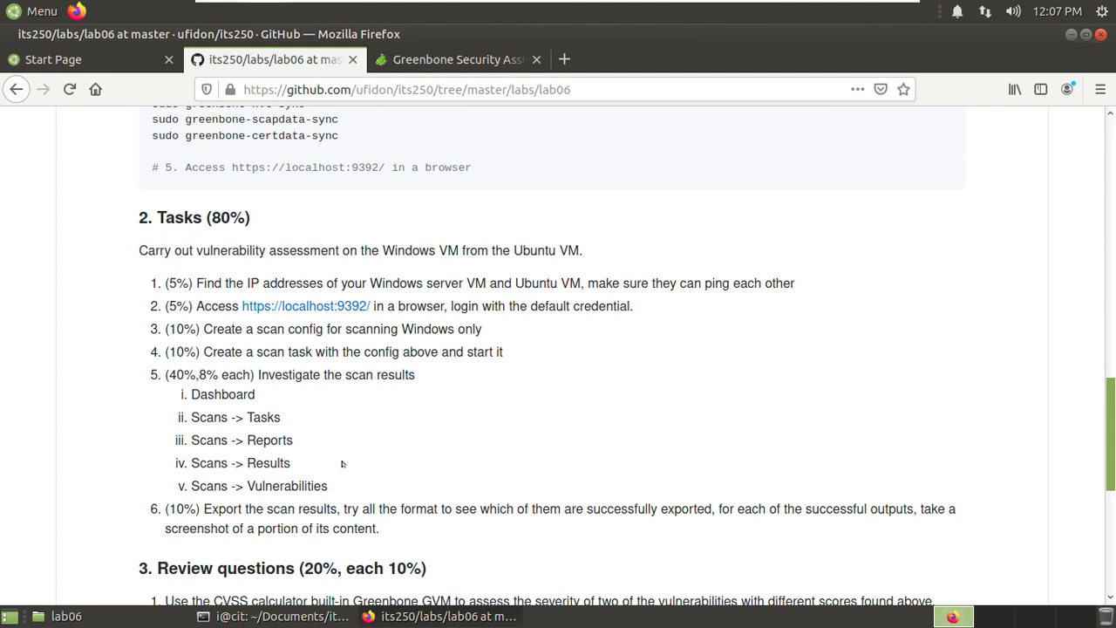
scroll(342, 471, down, 1)
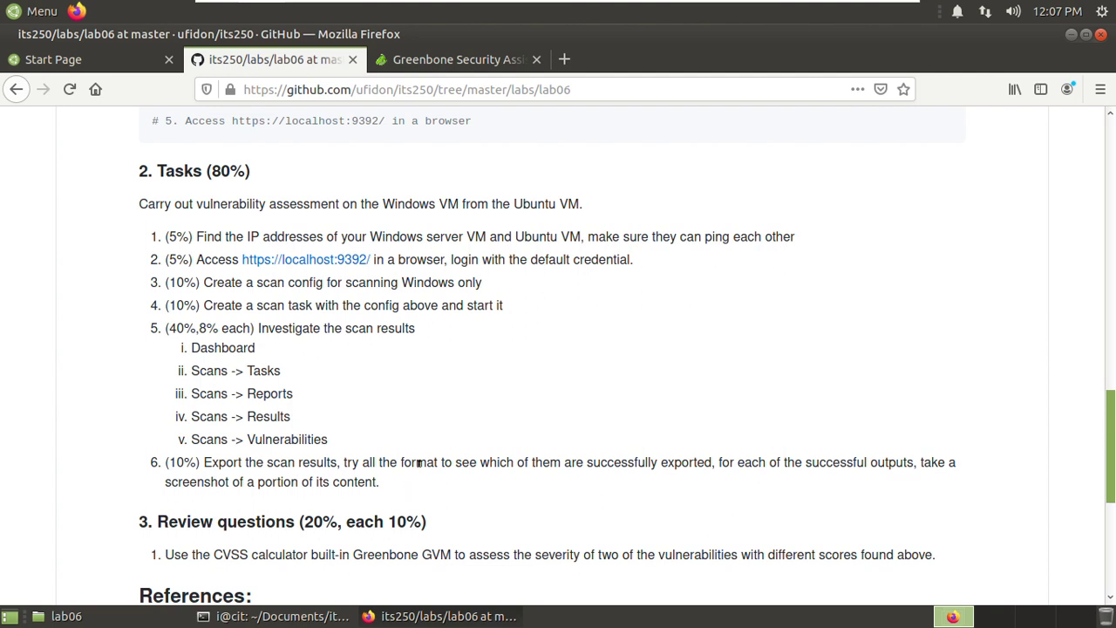
scroll(420, 463, down, 1)
drag(211, 504, 310, 508)
click(328, 530)
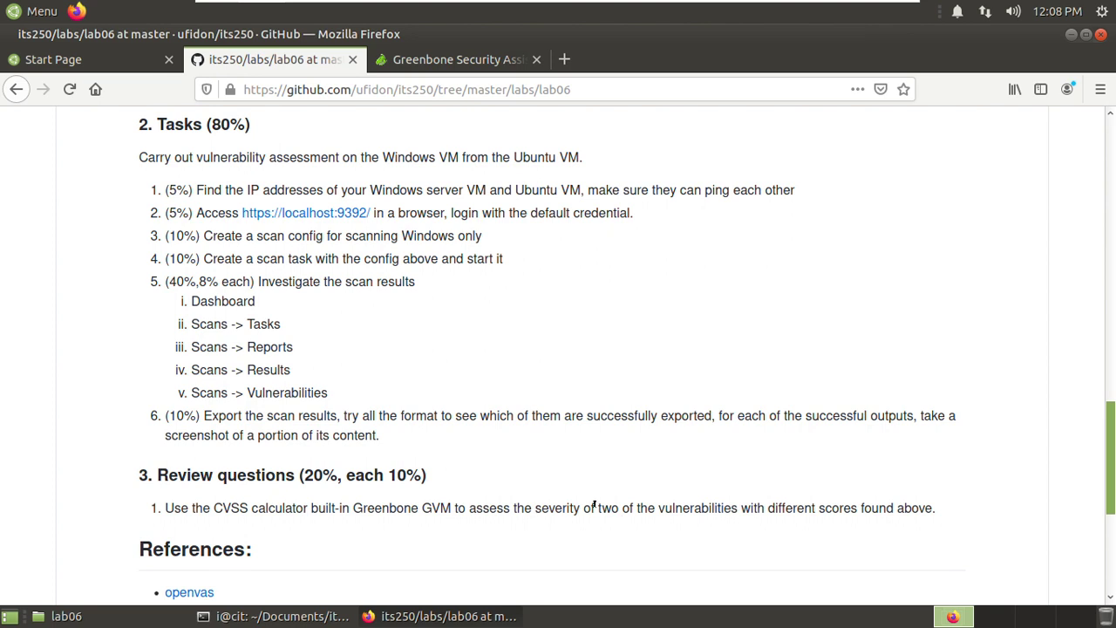
drag(594, 505, 630, 508)
click(597, 505)
Examine the charts on the Greenbone Overview dashboard, toggling Tasks by Severity Class to 2D and back to 3D
click(452, 61)
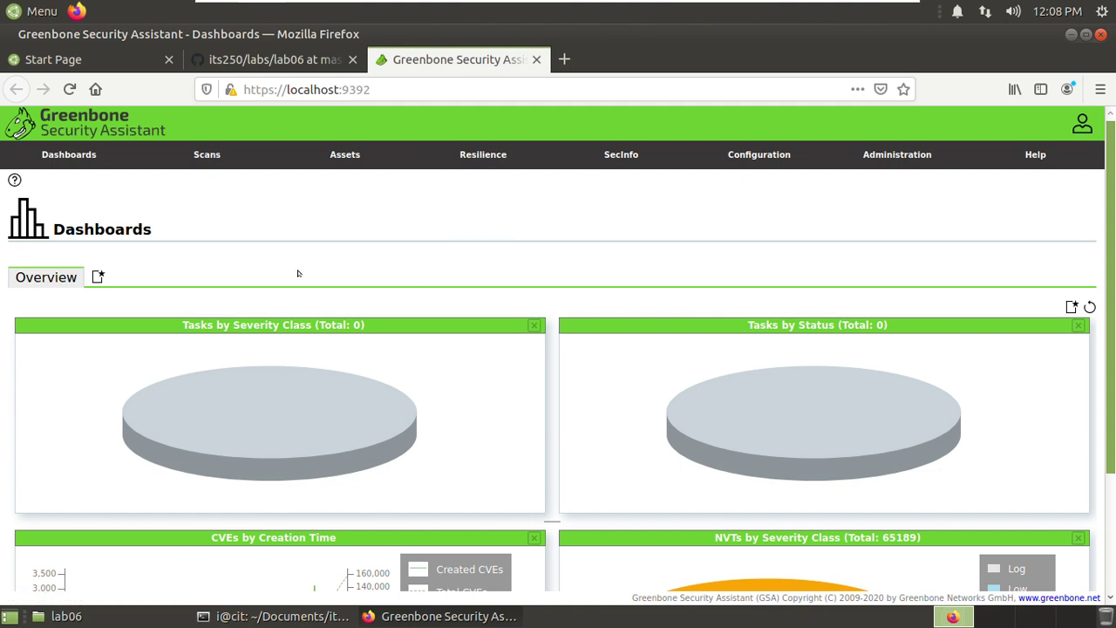
scroll(588, 345, down, 1)
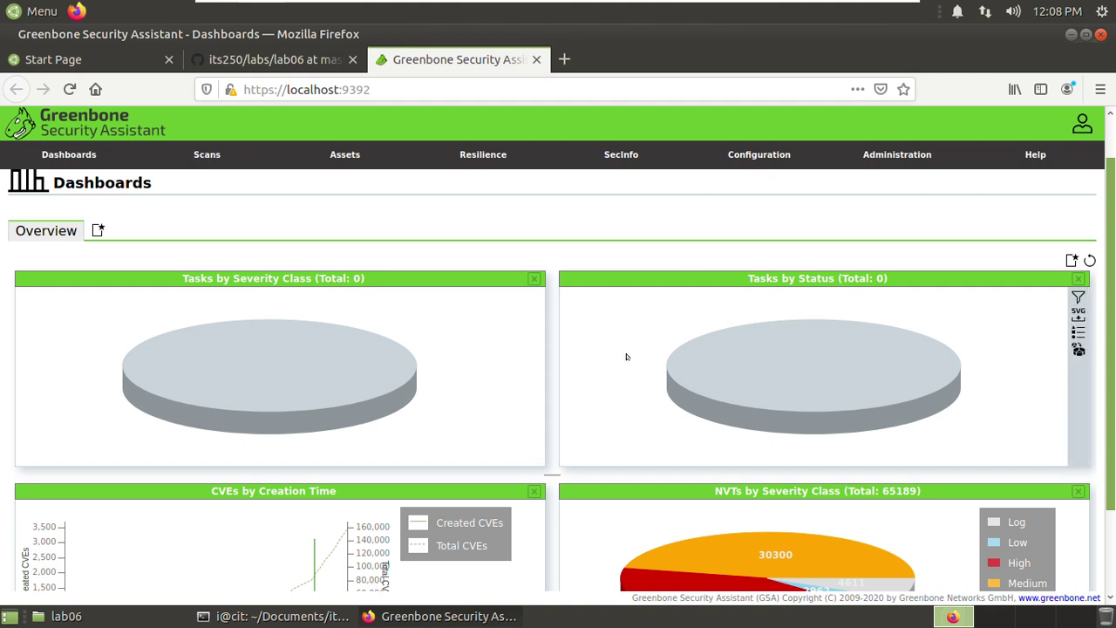
scroll(621, 358, down, 2)
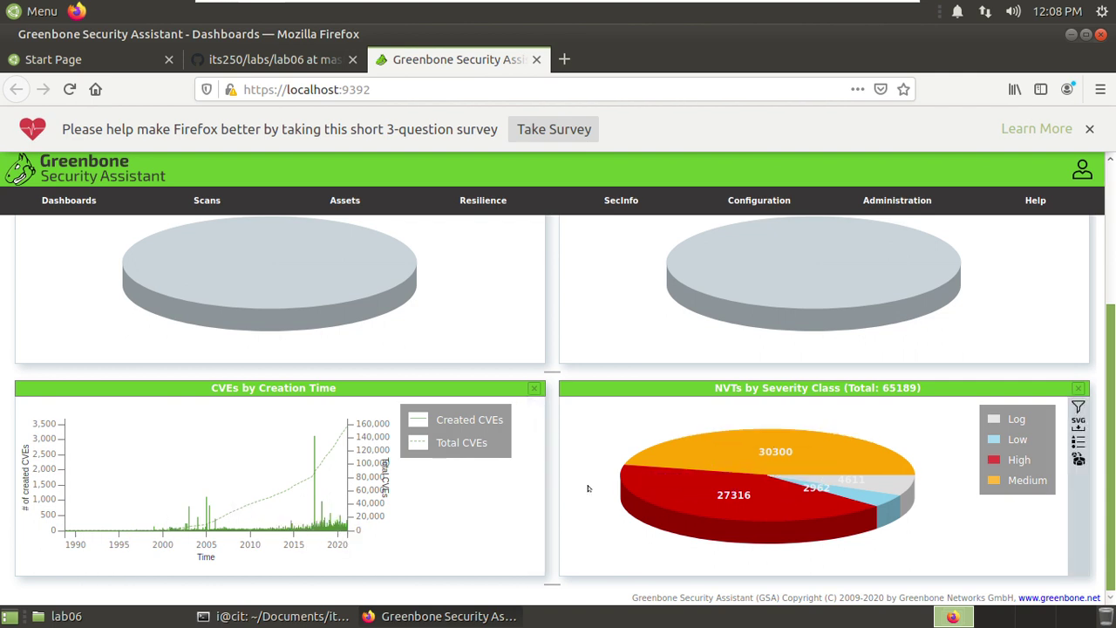
scroll(588, 487, up, 3)
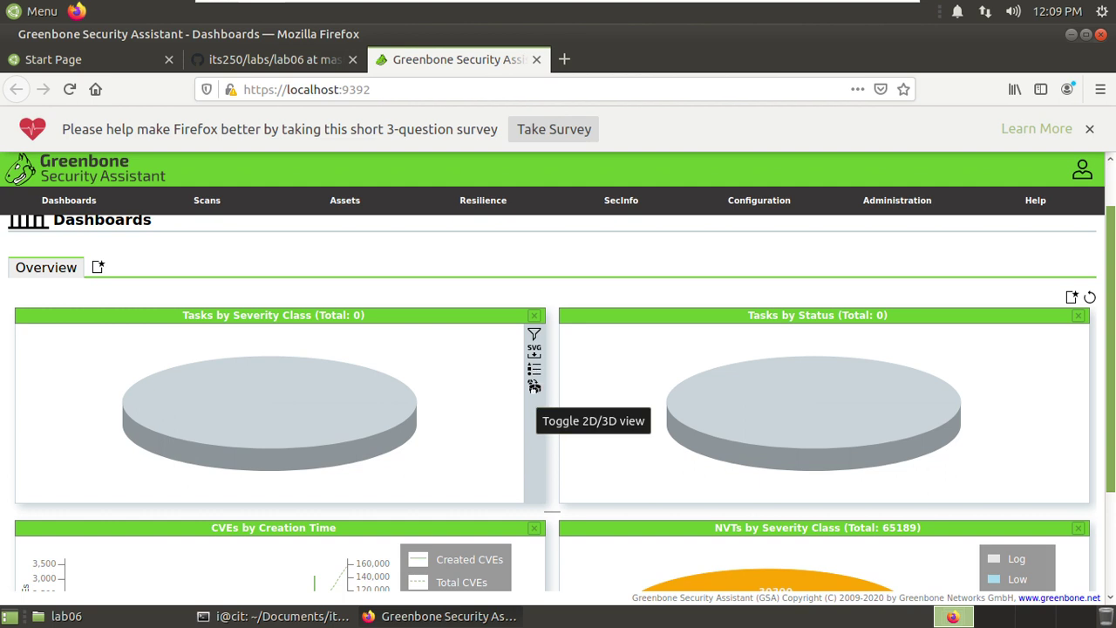
click(534, 388)
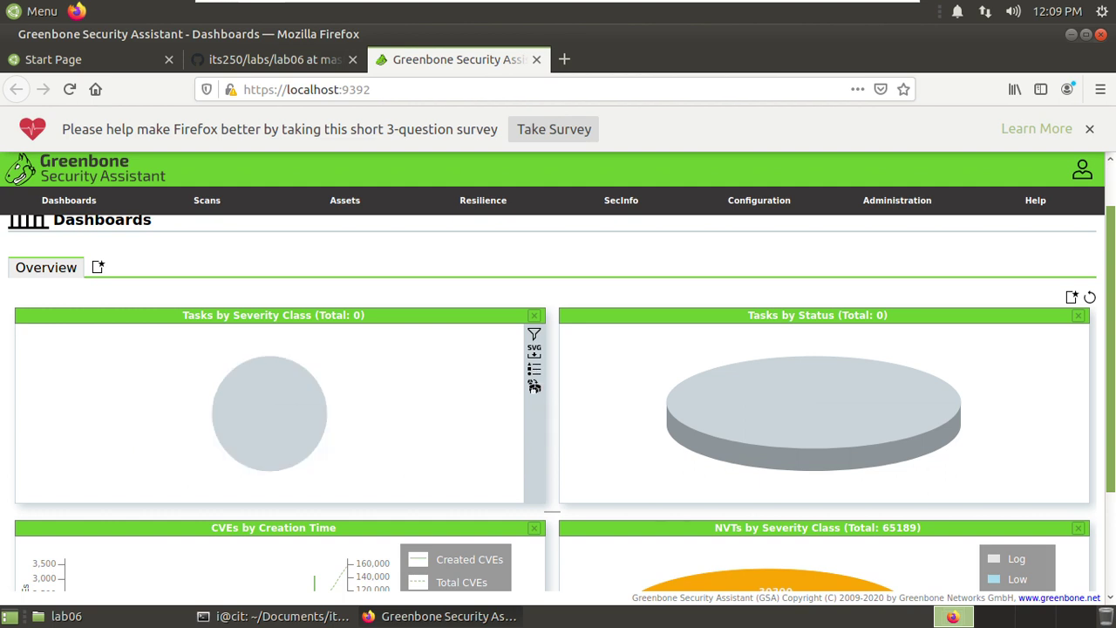
click(534, 388)
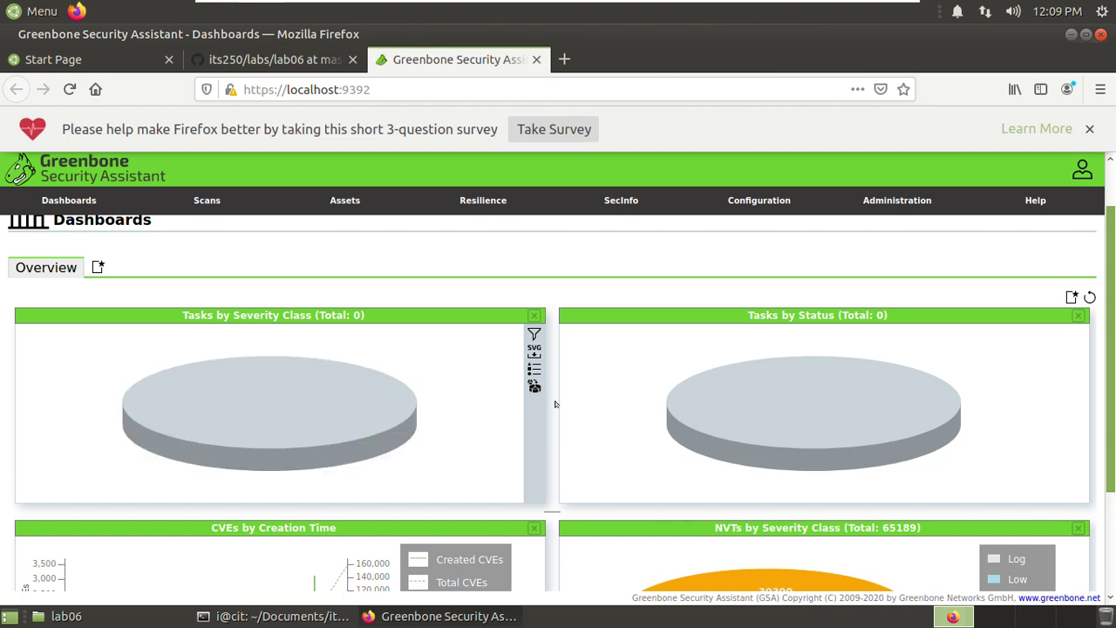
scroll(625, 398, down, 3)
mouse_move(519, 423)
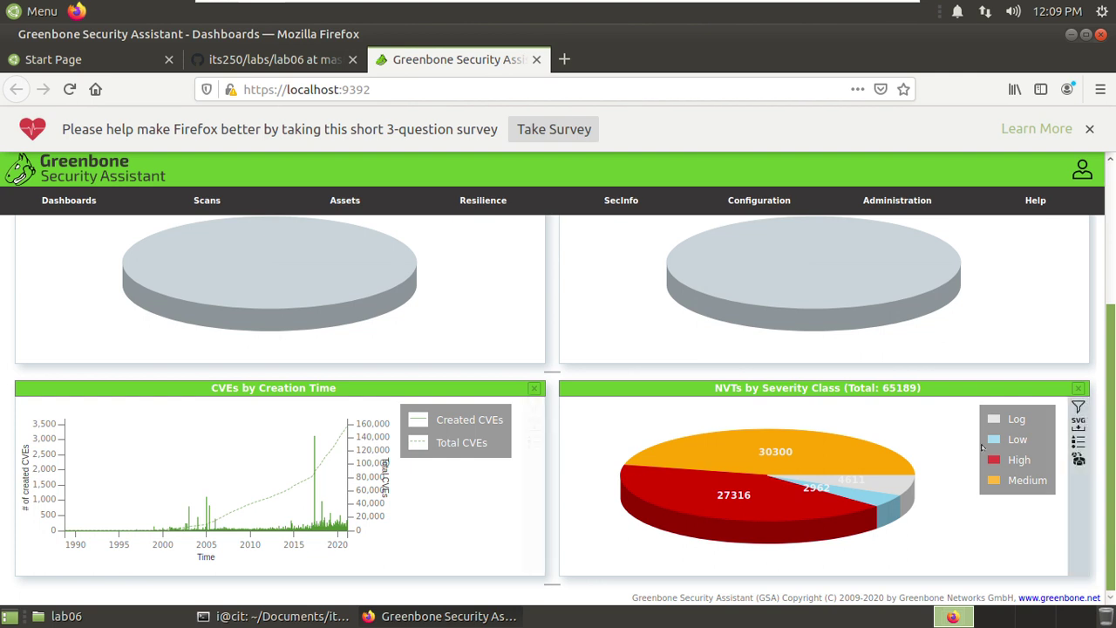
mouse_move(1078, 415)
scroll(383, 484, up, 3)
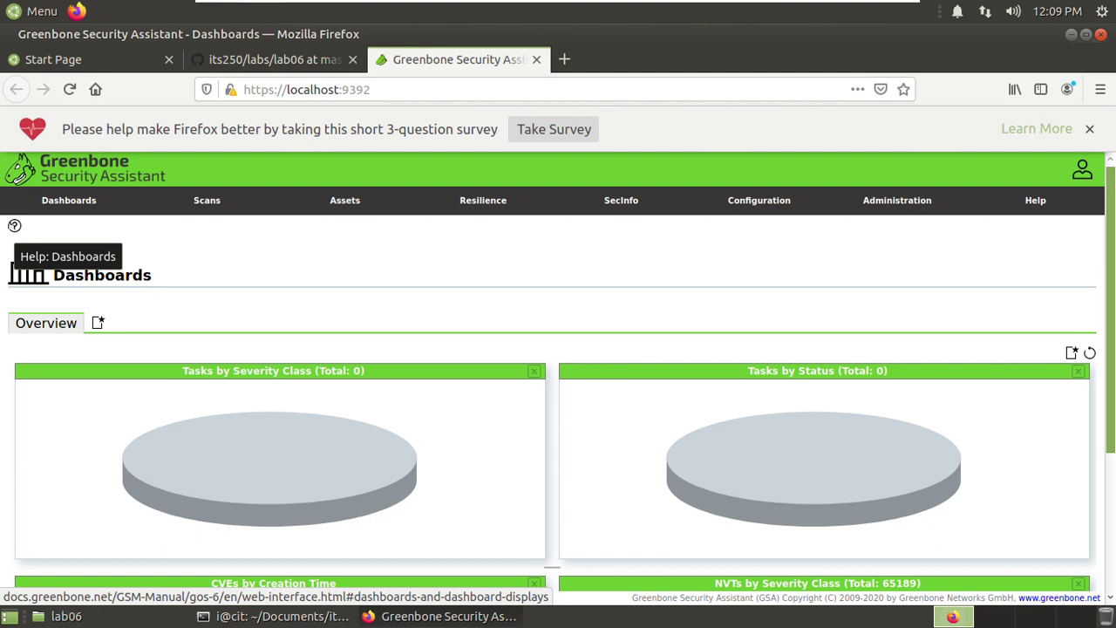
Open the Dashboards help page and read section 8.3 on adding, editing and organizing dashboard displays
click(14, 226)
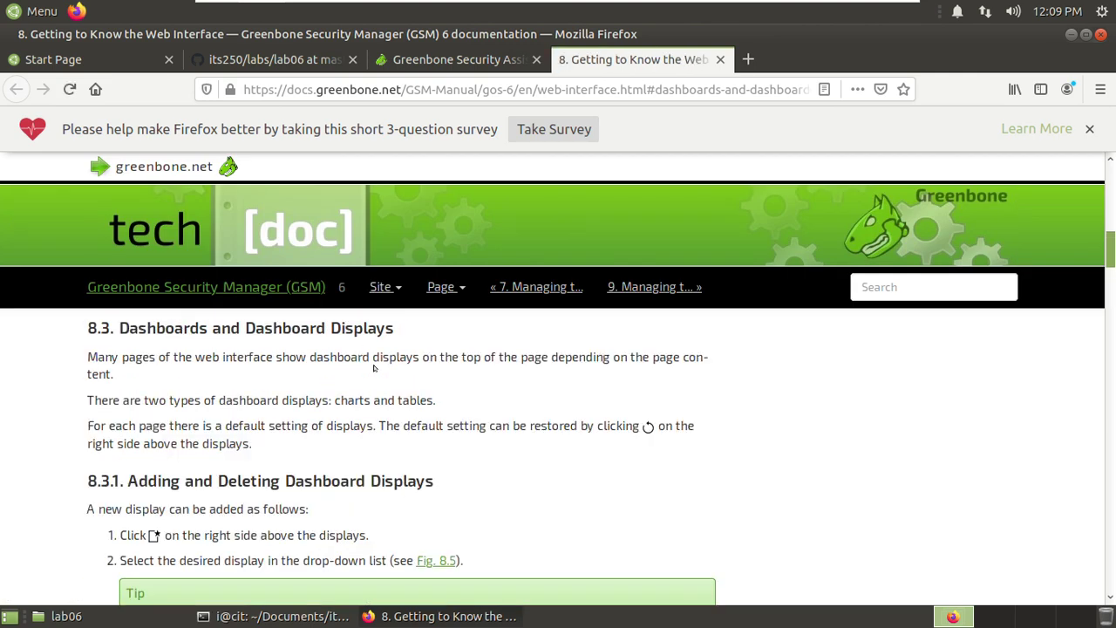
scroll(179, 458, down, 1)
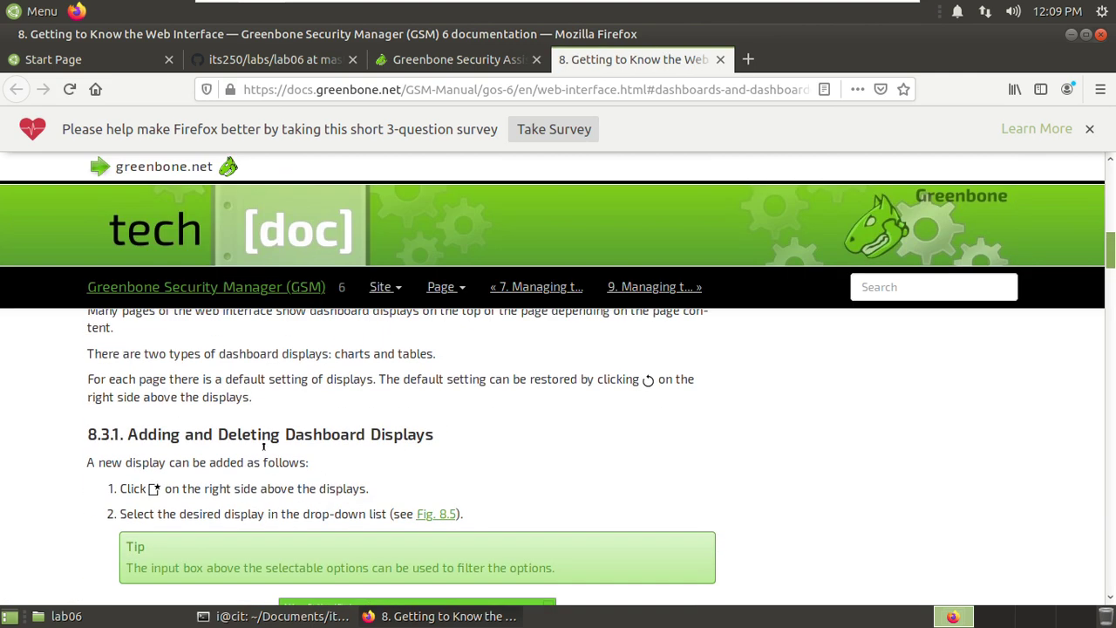
scroll(263, 447, down, 10)
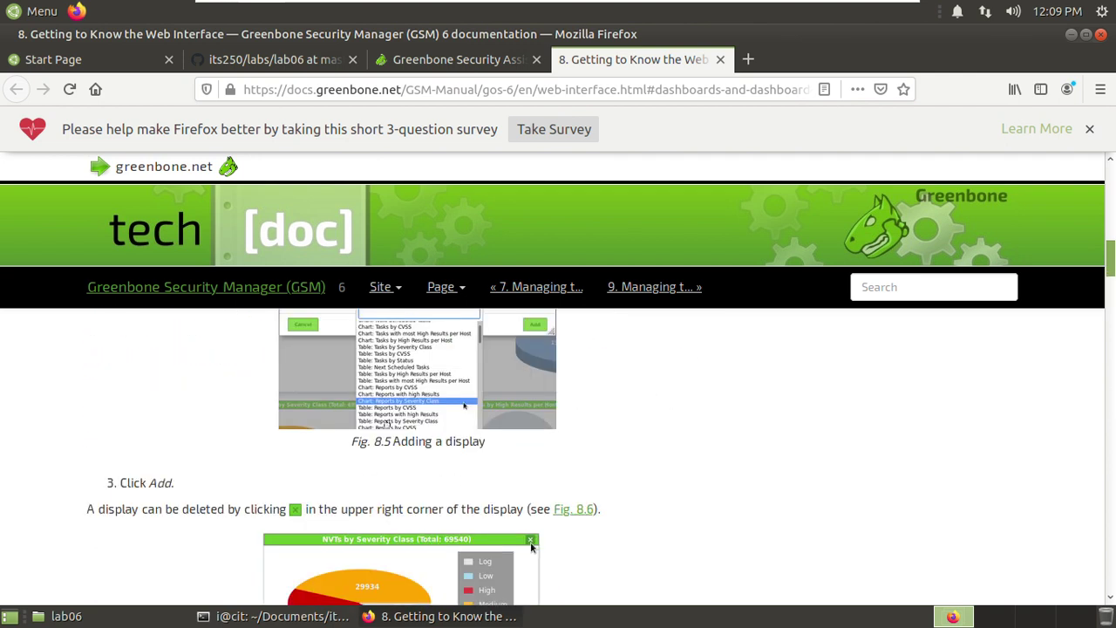
scroll(224, 471, down, 8)
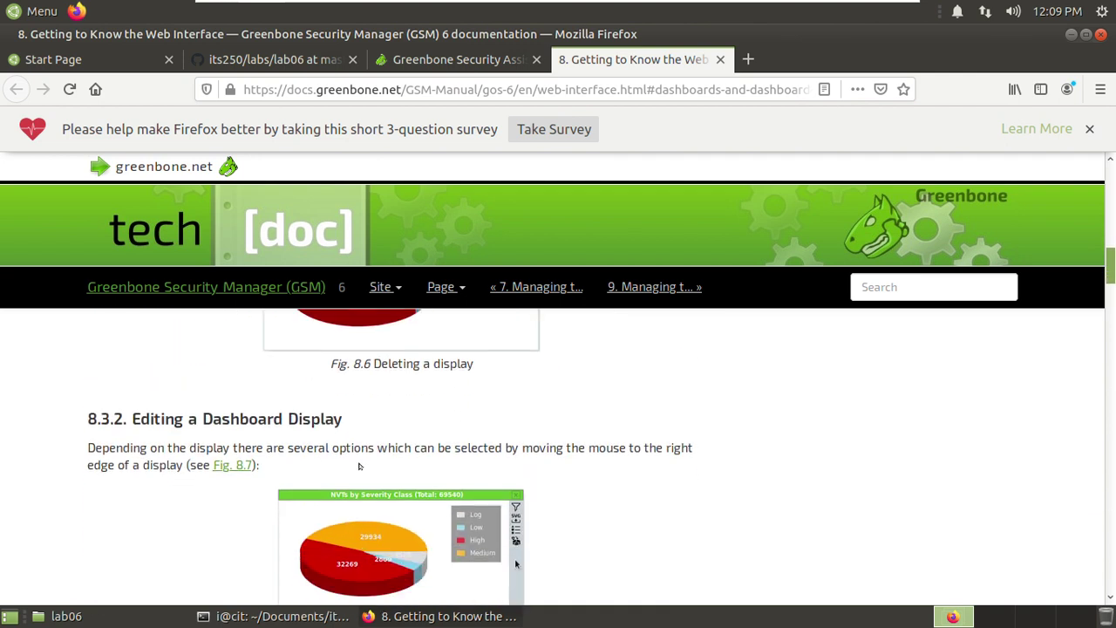
scroll(359, 466, down, 6)
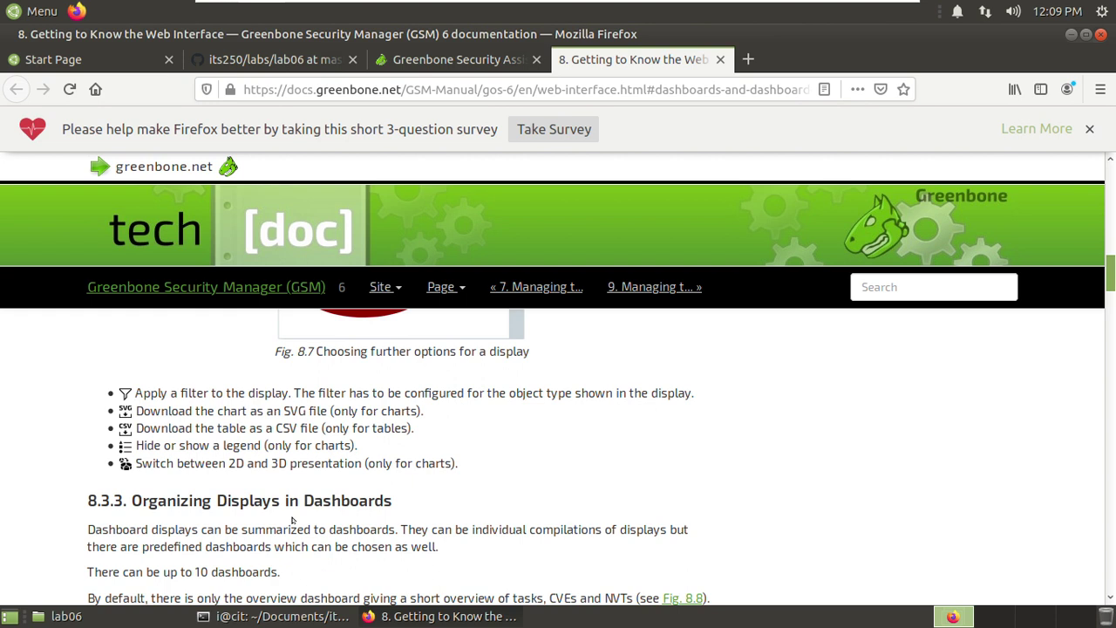
scroll(293, 521, down, 6)
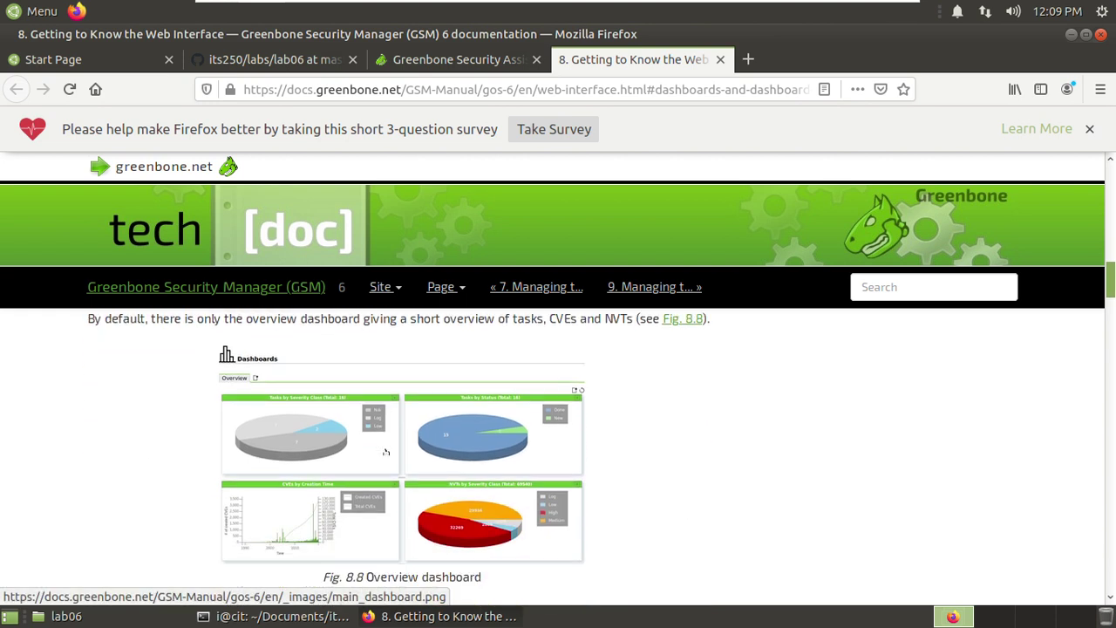
scroll(386, 452, down, 1)
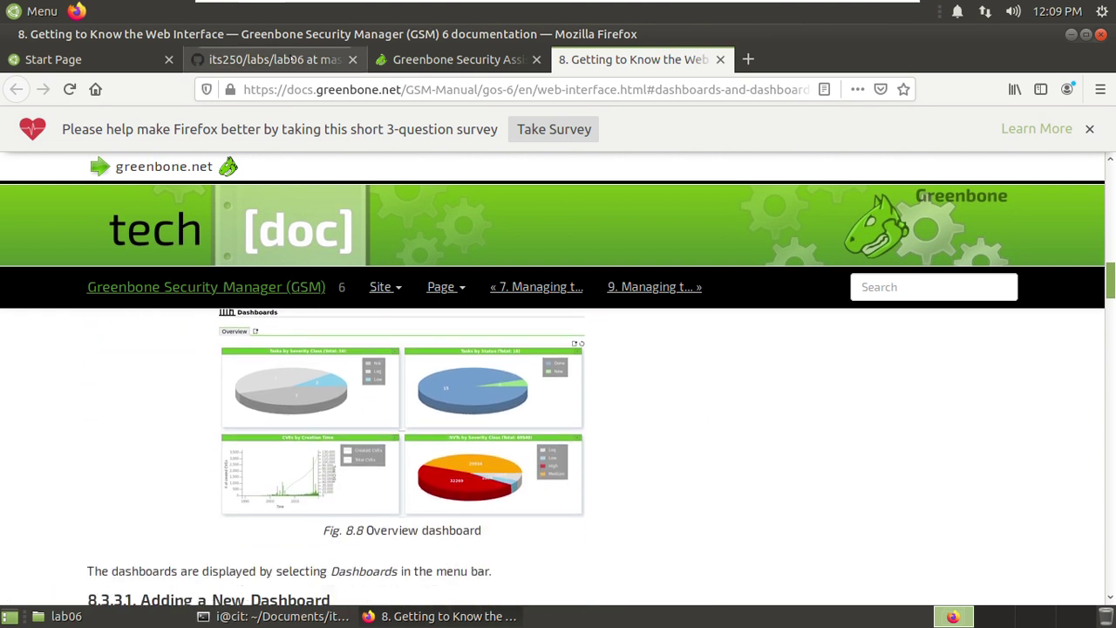
Return to Greenbone Security Assistant, open the scan Tasks page and dismiss the Firefox survey notification
click(481, 63)
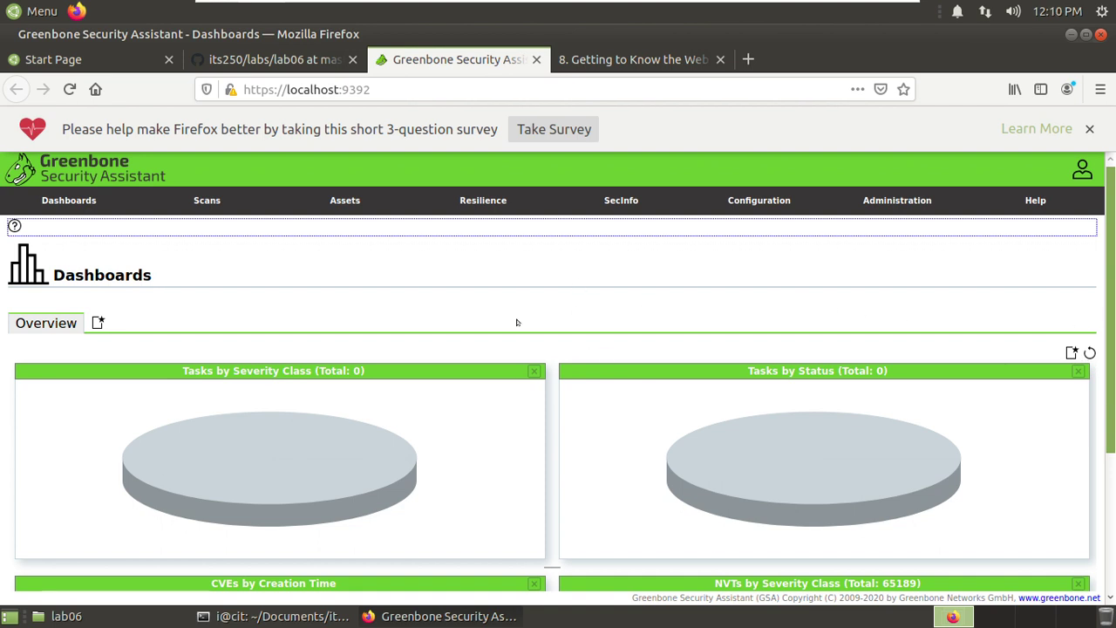
mouse_move(249, 204)
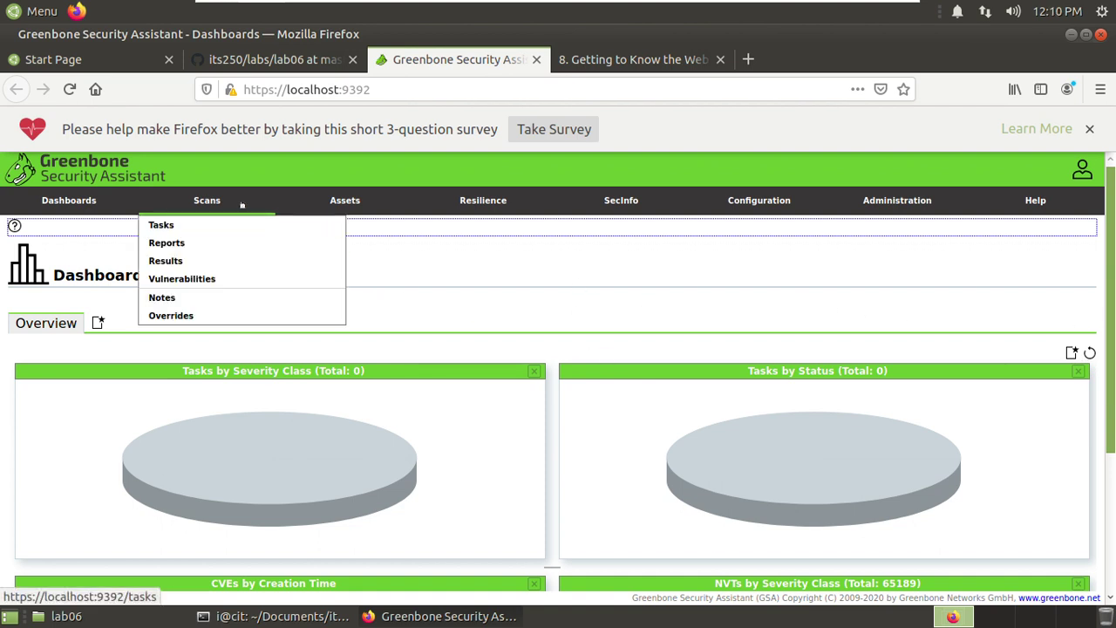
click(207, 202)
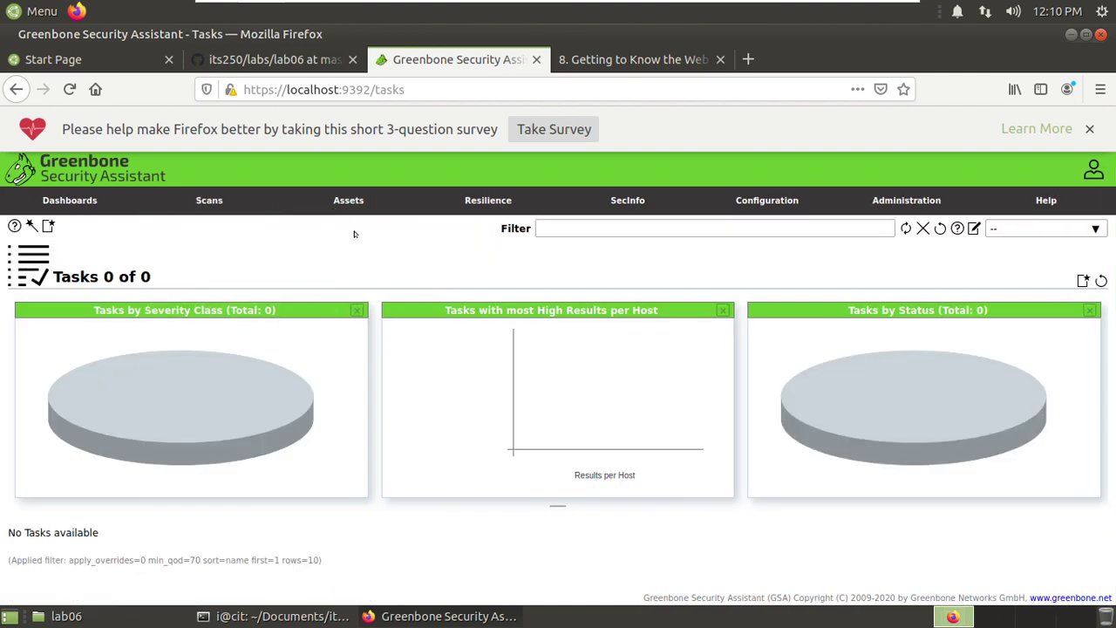
mouse_move(212, 203)
mouse_move(345, 201)
click(1089, 129)
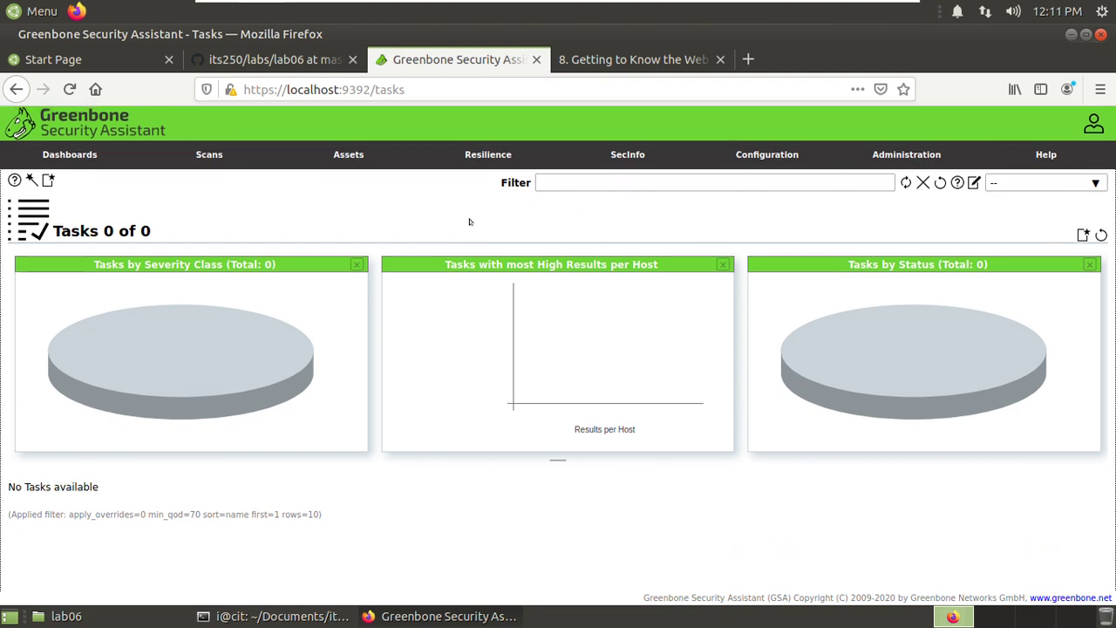
Open the NVTs page under SecInfo and examine its severity, creation time and family charts and the vulnerability test list
mouse_move(471, 152)
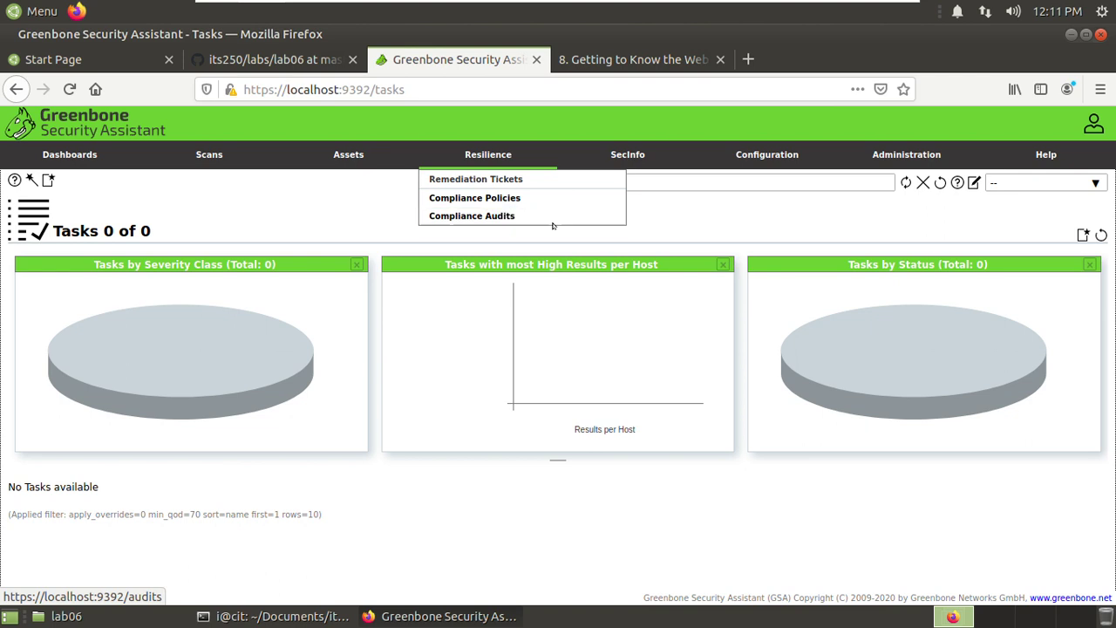
mouse_move(626, 153)
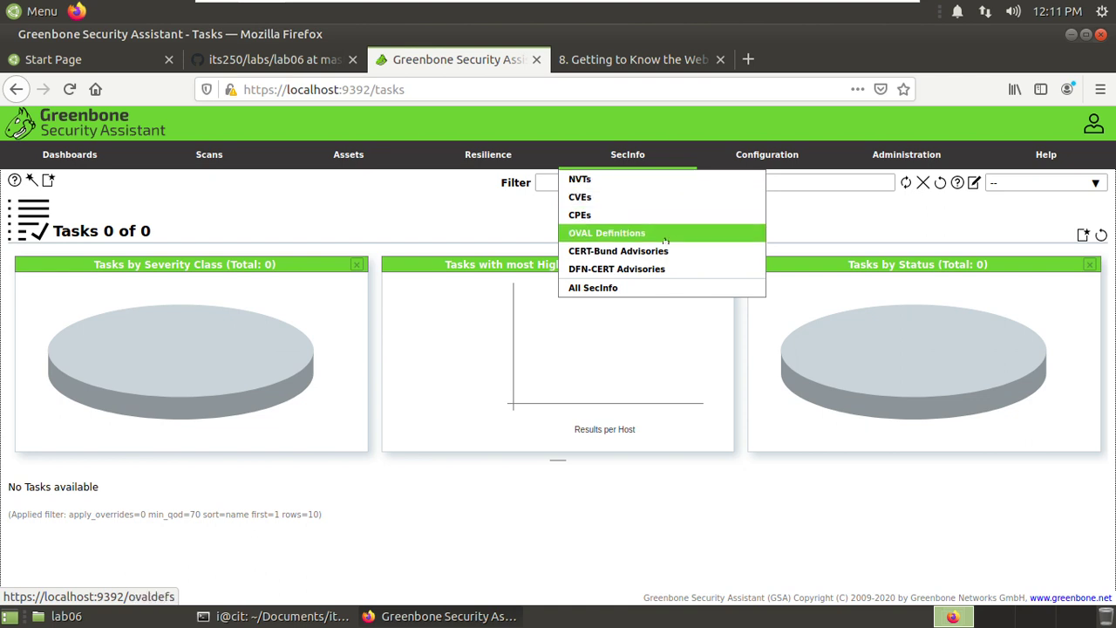
click(638, 180)
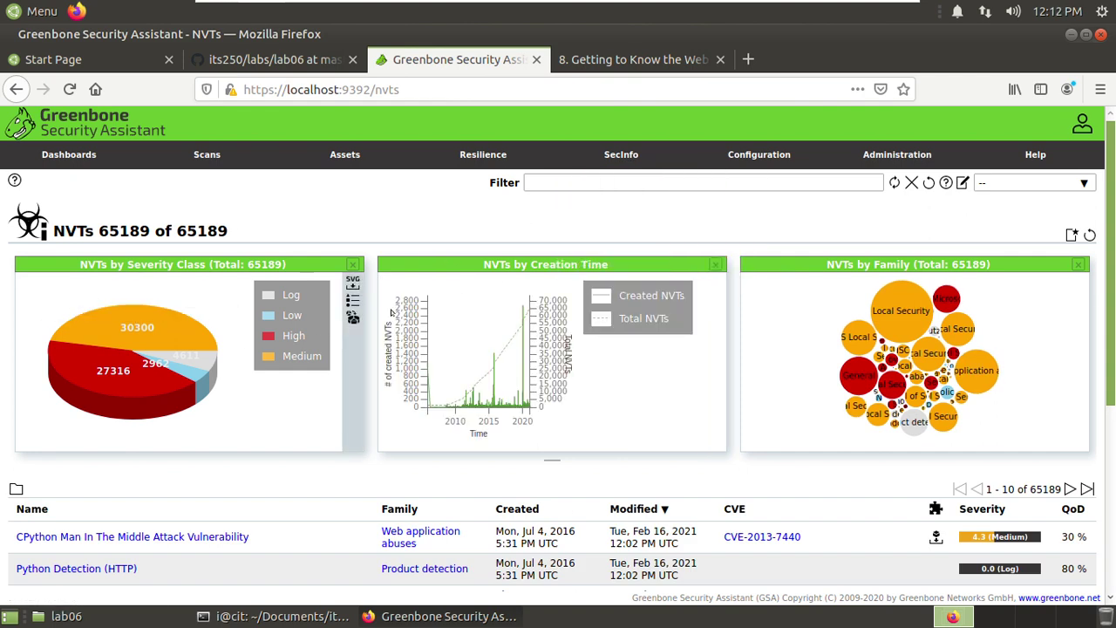
mouse_move(568, 384)
scroll(183, 488, down, 1)
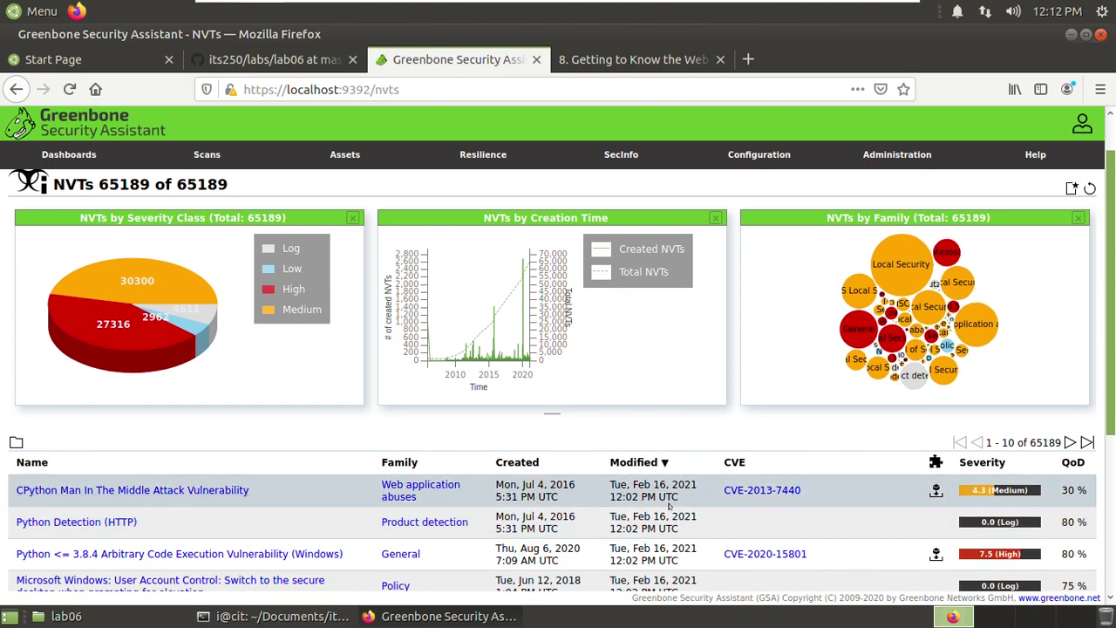
scroll(613, 511, up, 1)
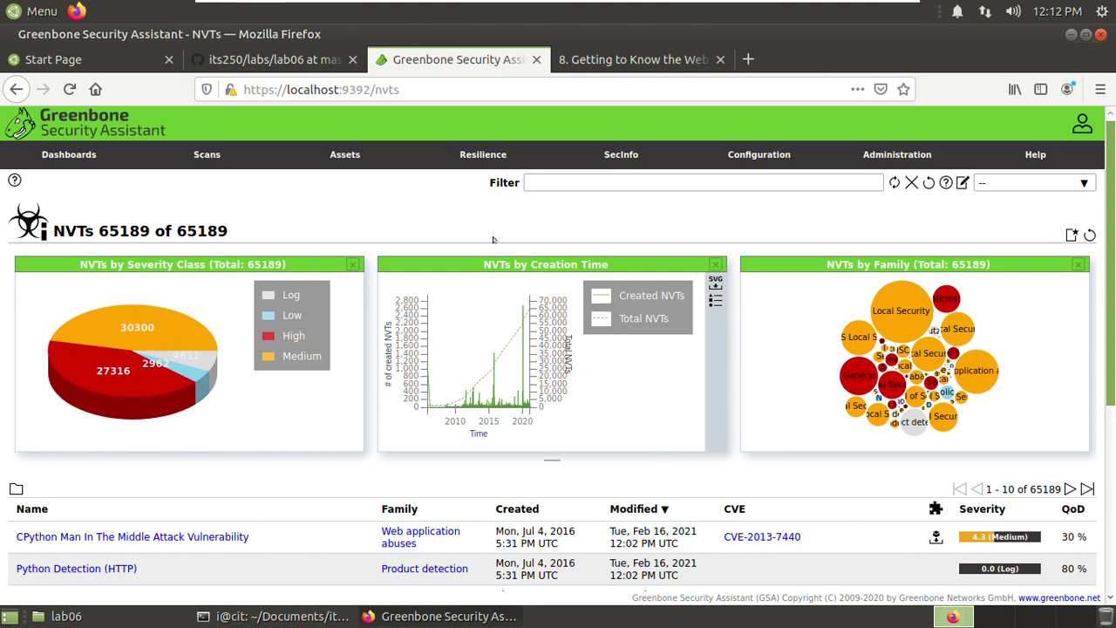
Review the Greenbone update commands on the lab06 page, highlighting parts of the nvt, scapdata and certdata sync names
click(288, 61)
scroll(275, 347, up, 5)
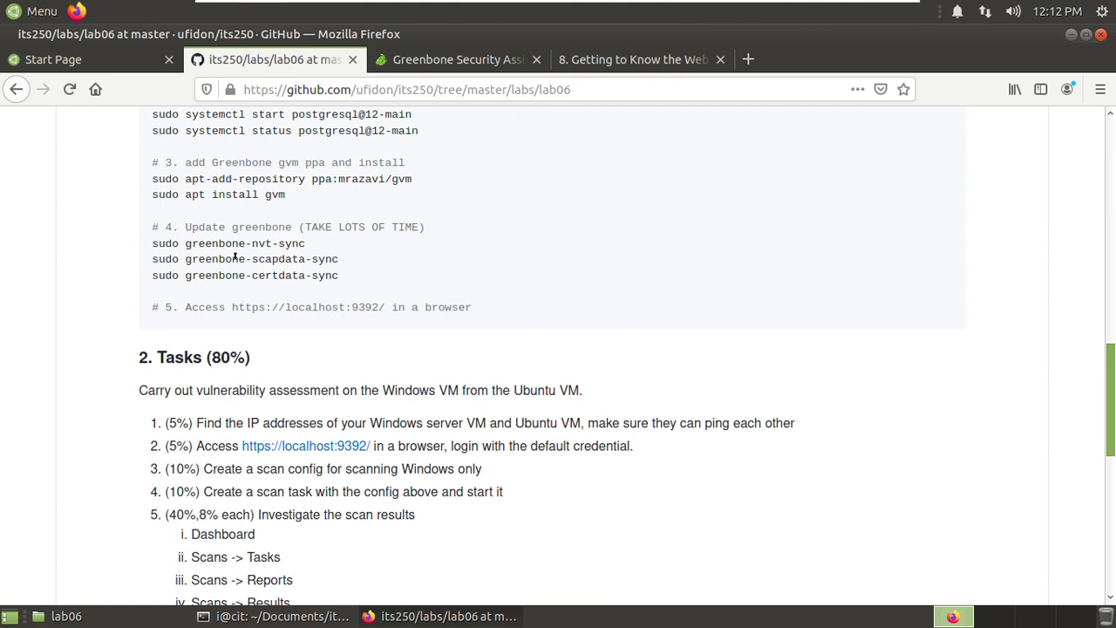
drag(238, 244, 266, 244)
click(364, 280)
drag(238, 259, 277, 274)
Open the NVTs help from Greenbone and read section 14.1 on list columns, solution types, severity, QoD and the details page
click(422, 62)
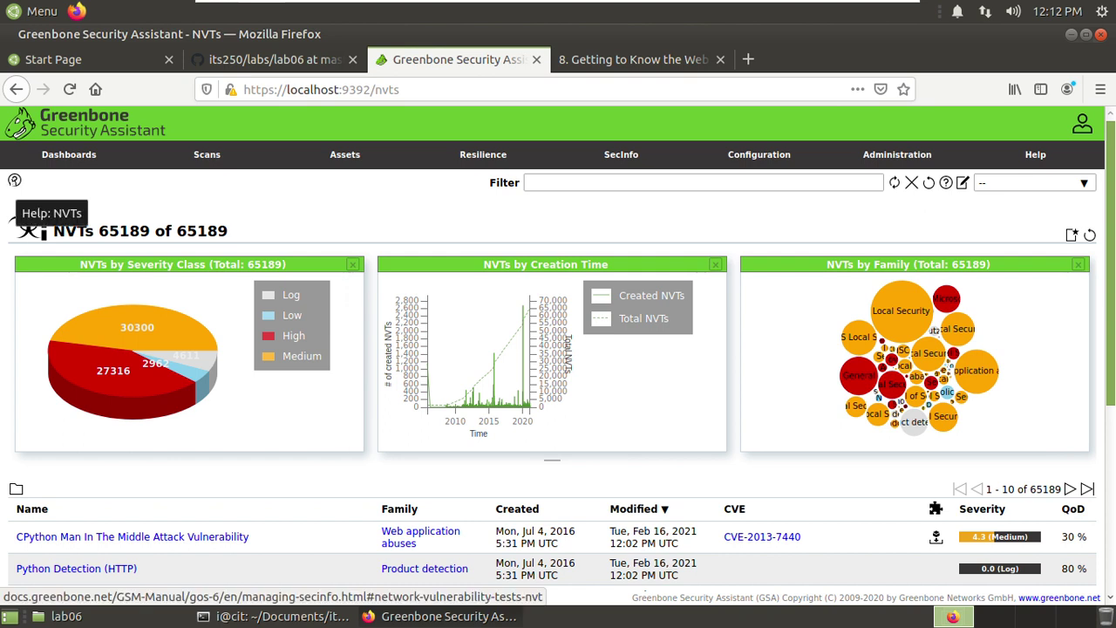
click(14, 180)
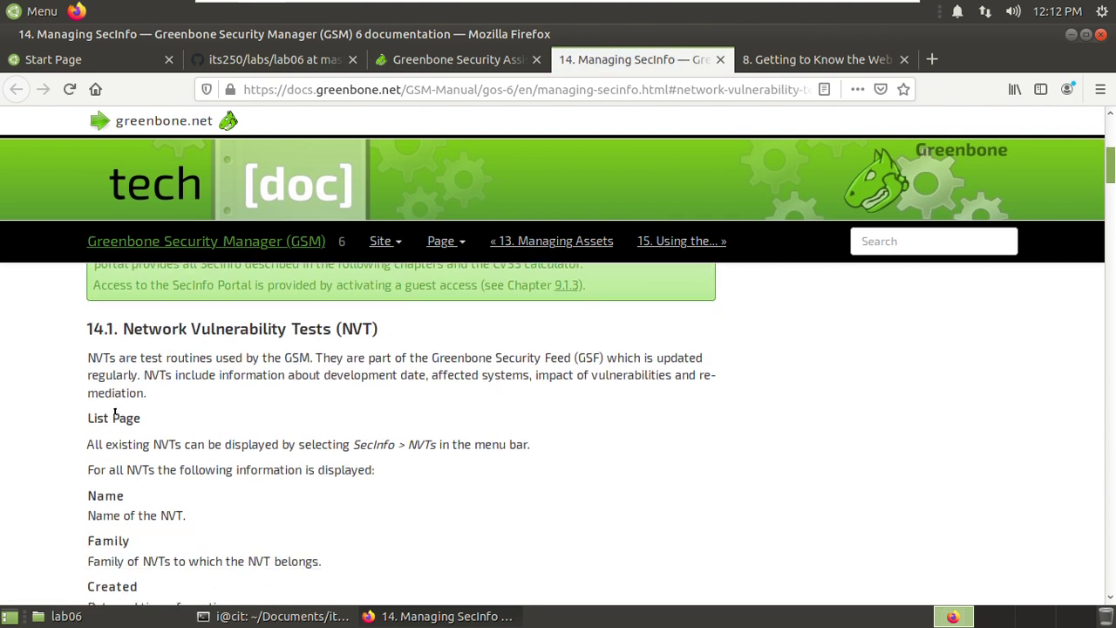
scroll(96, 445, down, 2)
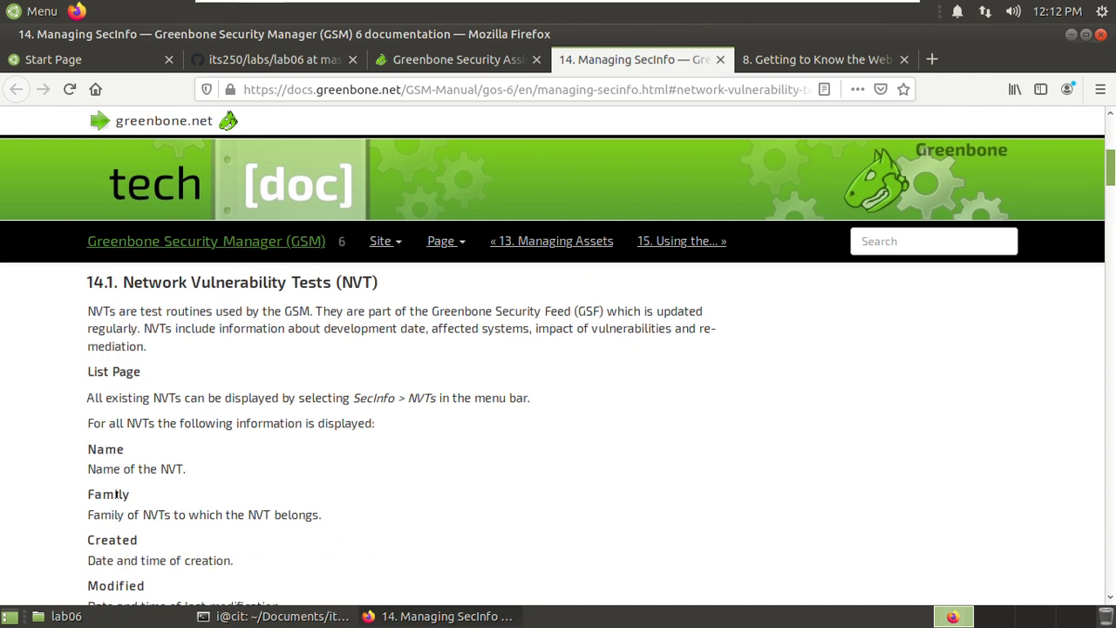
scroll(122, 528, down, 3)
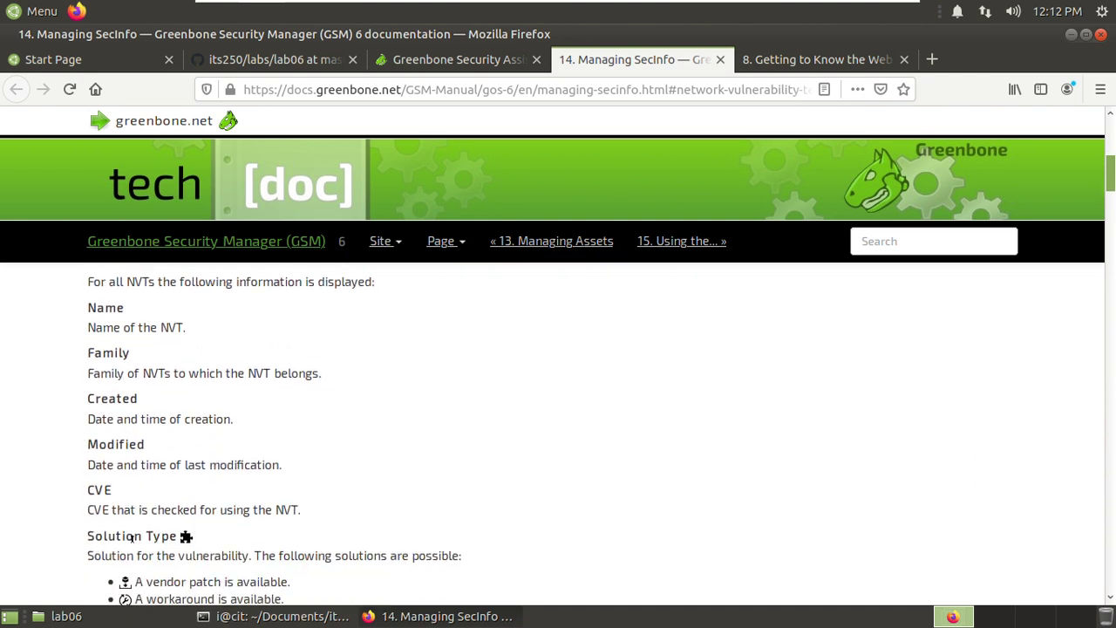
scroll(129, 522, down, 2)
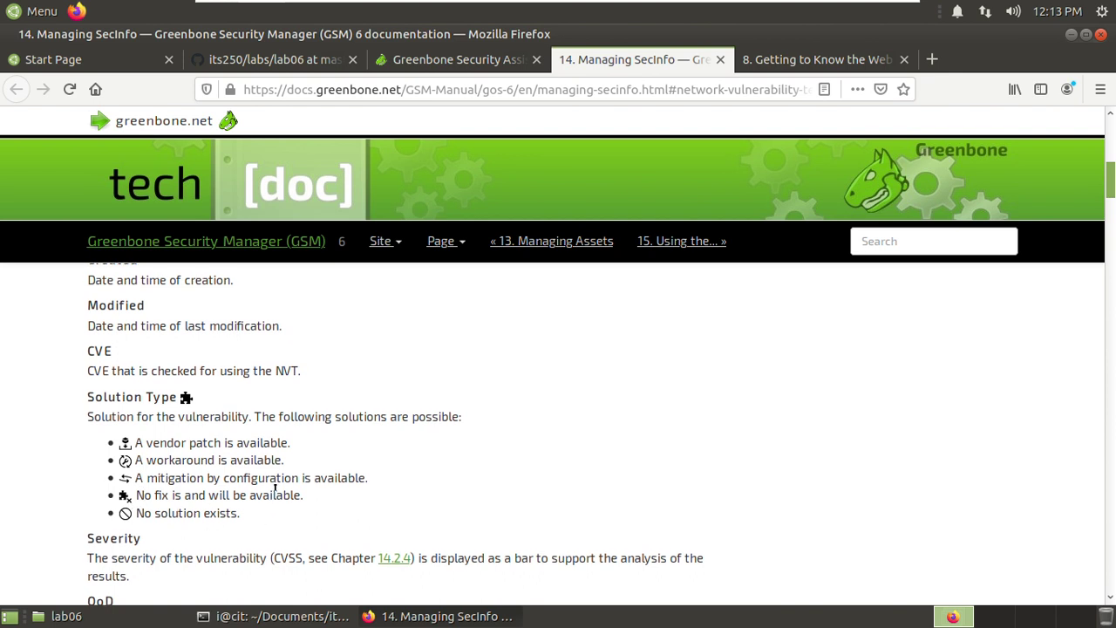
scroll(259, 524, down, 5)
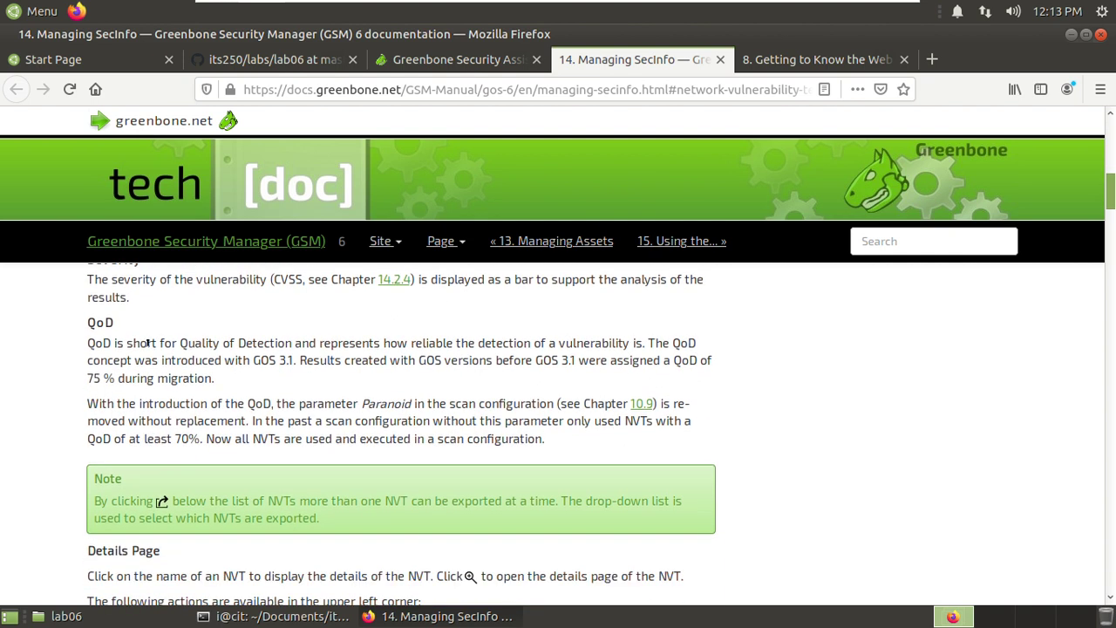
scroll(330, 393, down, 1)
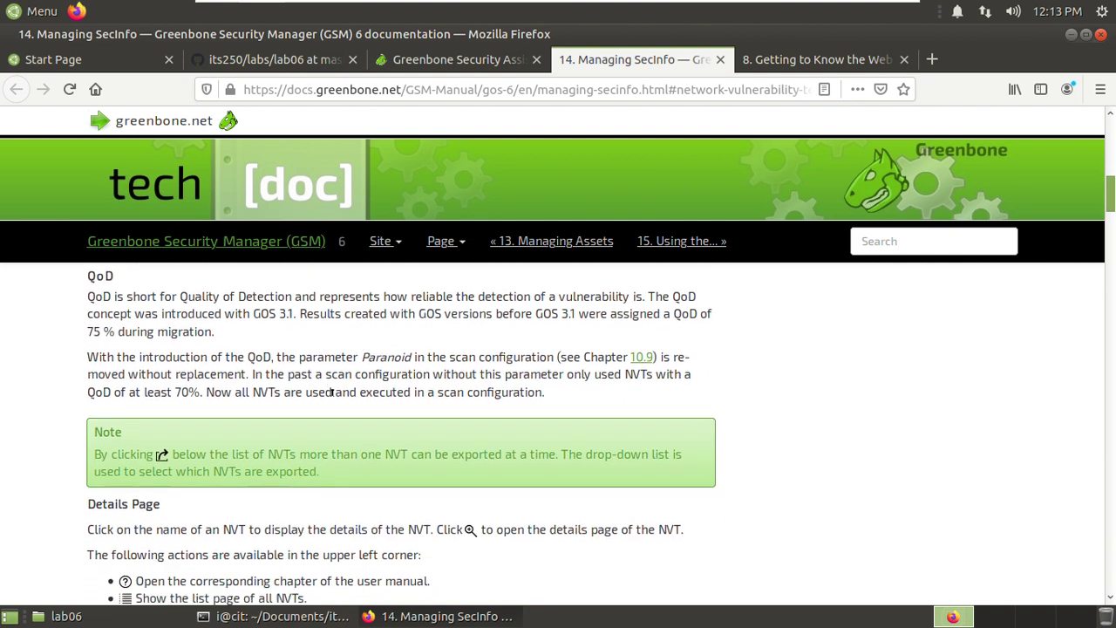
scroll(331, 393, down, 1)
scroll(353, 423, down, 1)
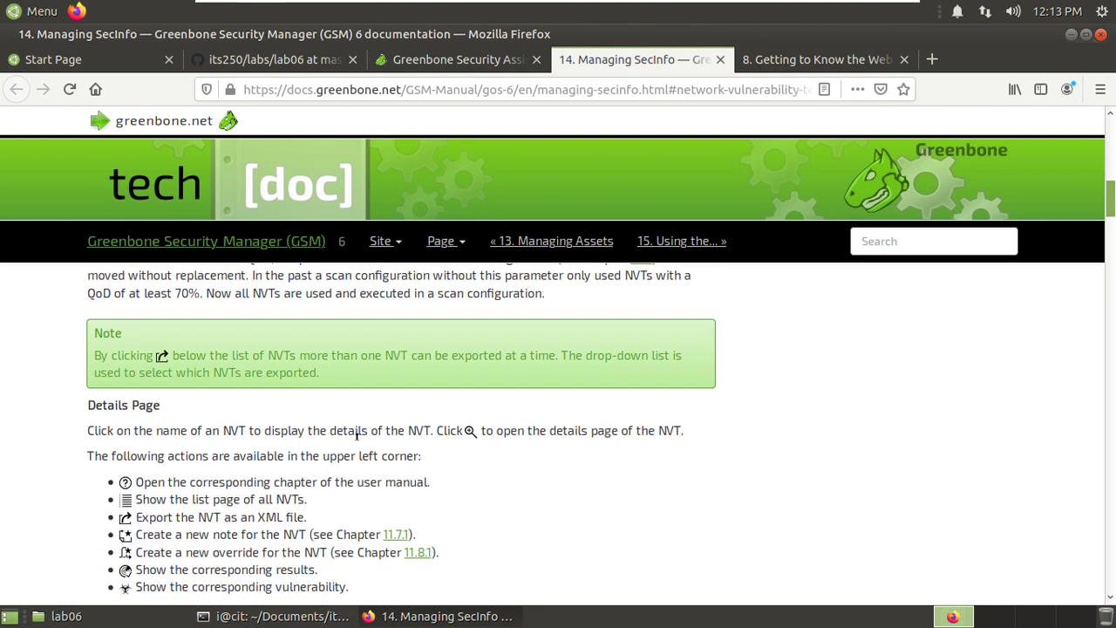
scroll(356, 437, down, 1)
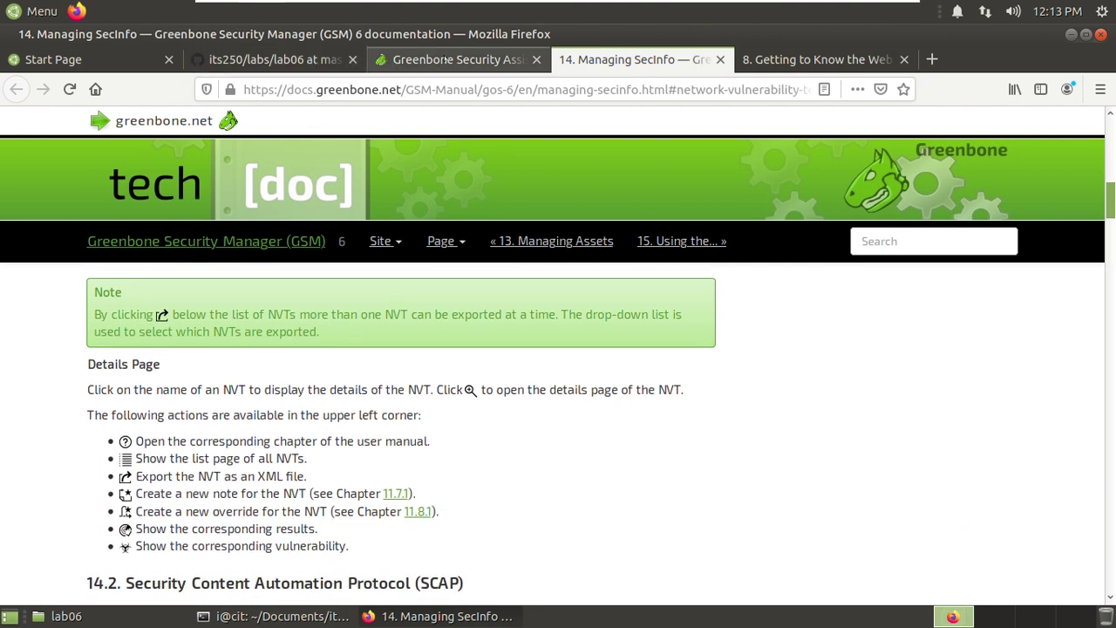
Look over the NVTs, CVEs and CPEs pages of SecInfo in Greenbone, ending back on the NVTs page
click(507, 60)
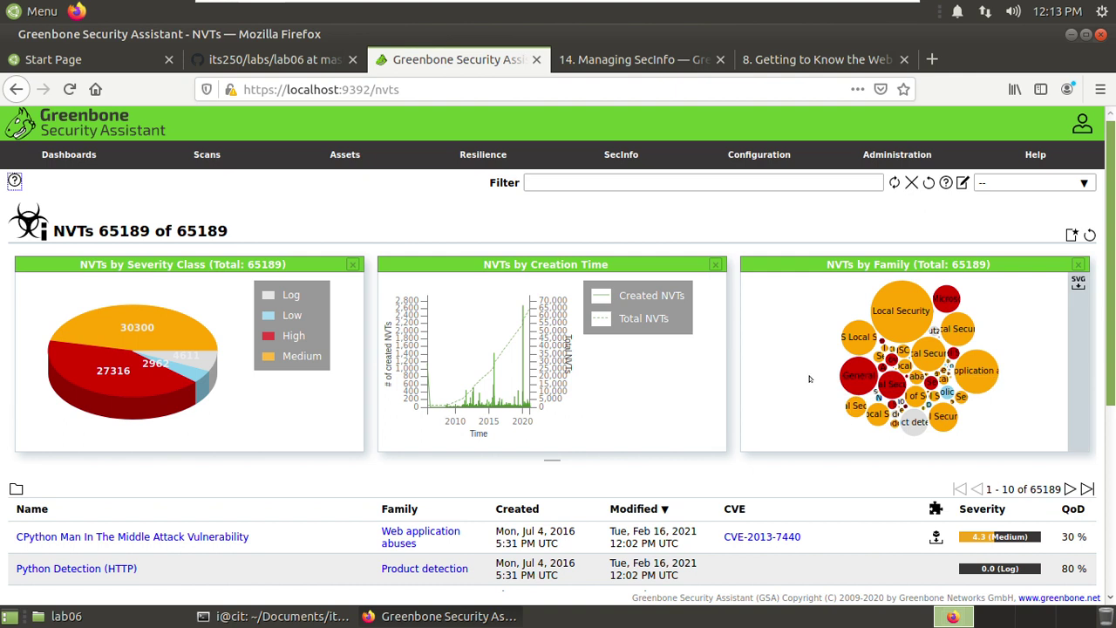
scroll(687, 436, down, 5)
scroll(686, 436, up, 5)
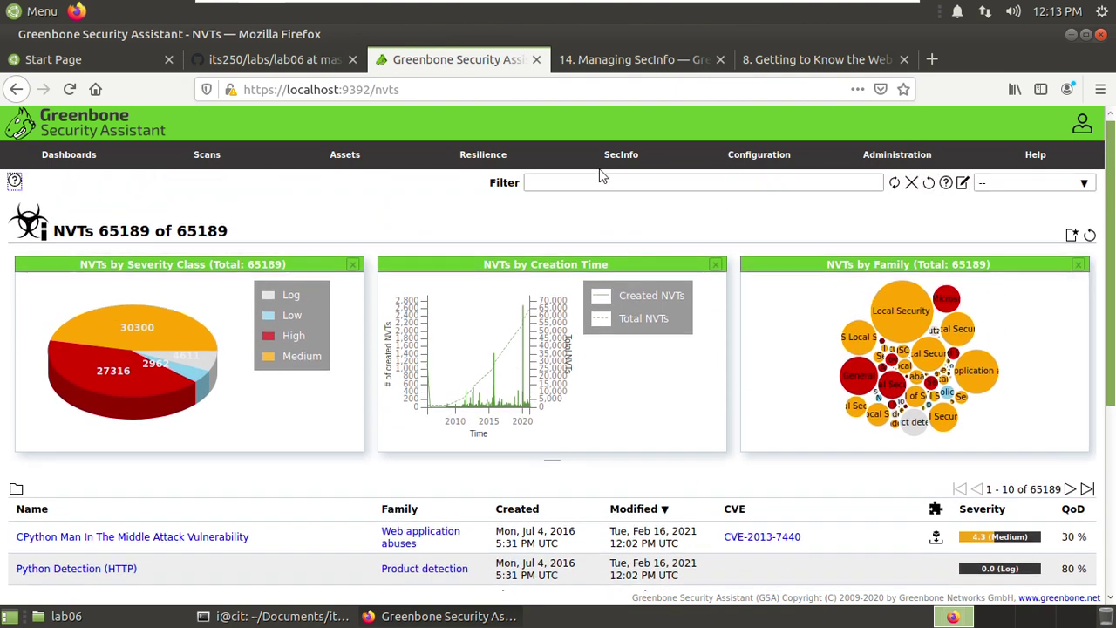
mouse_move(622, 155)
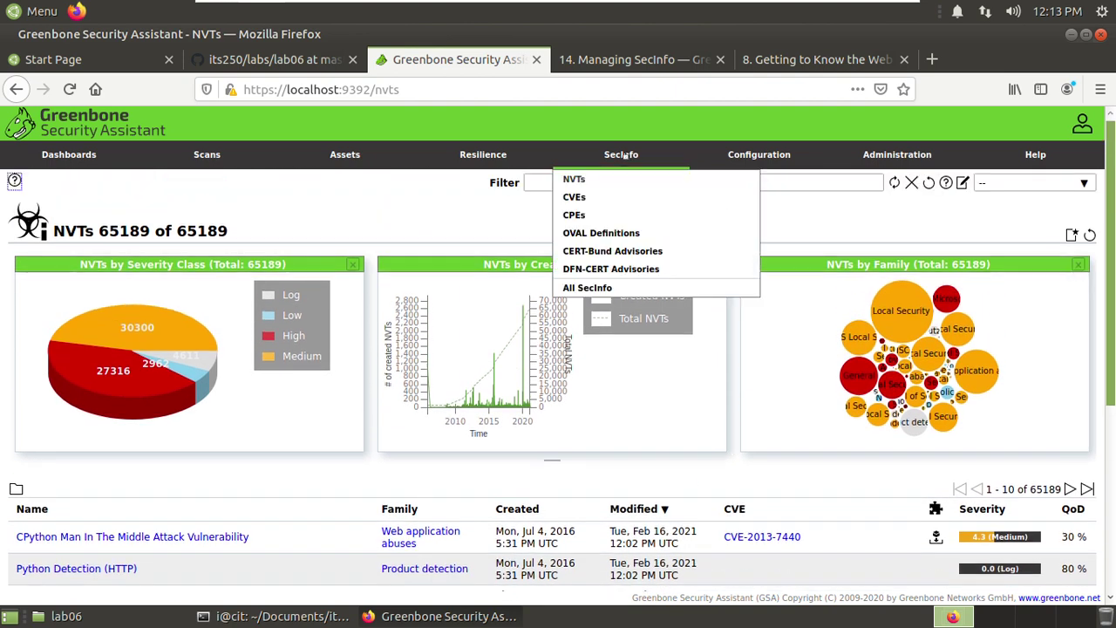
click(614, 198)
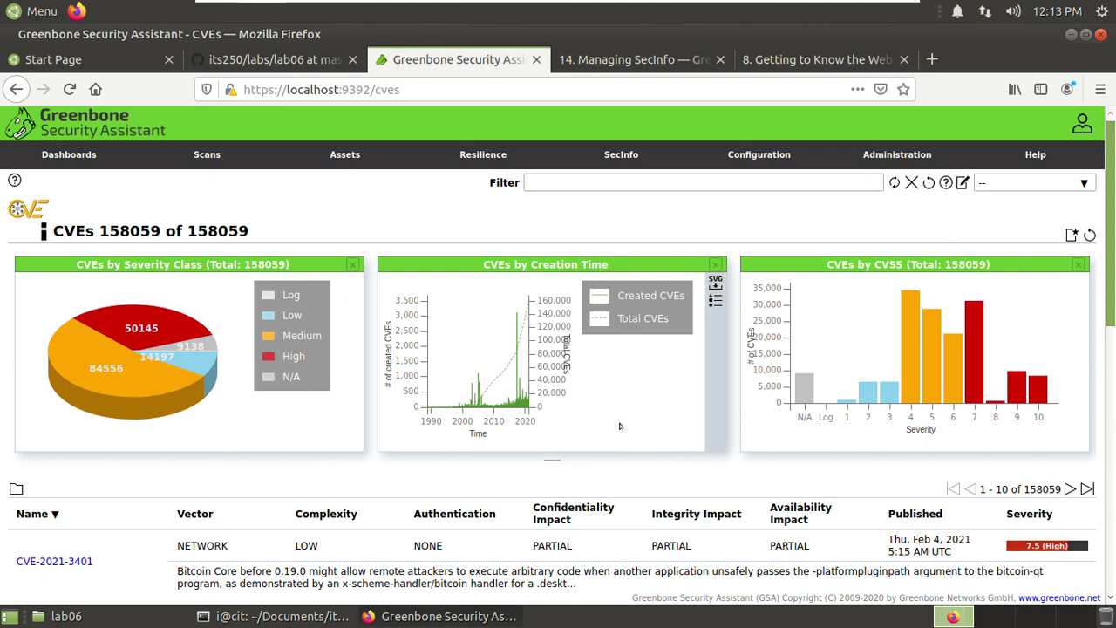
mouse_move(620, 154)
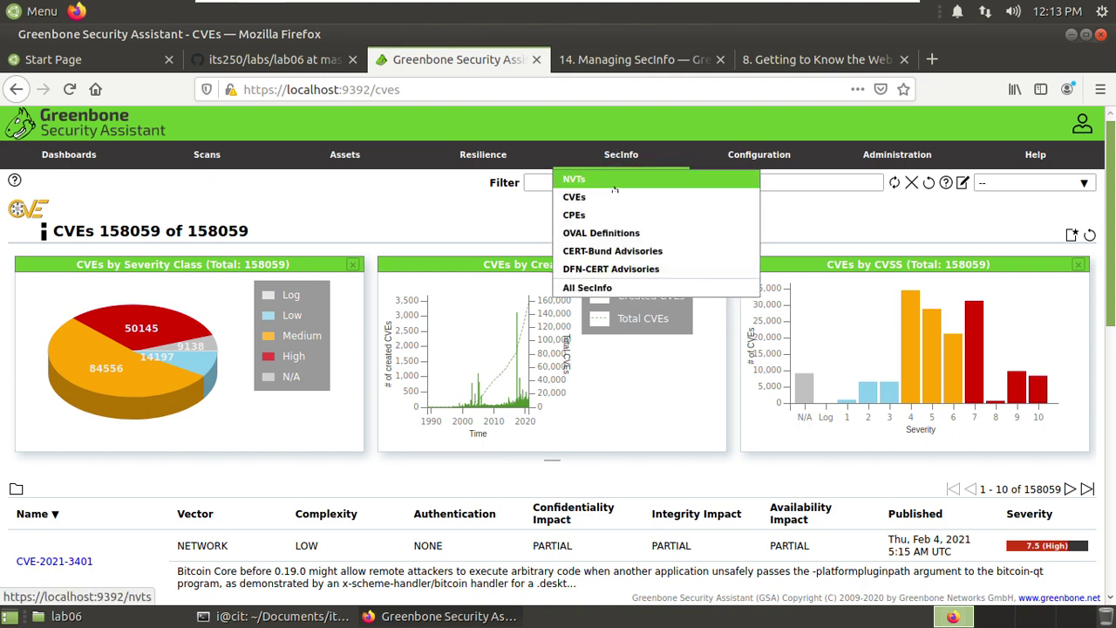
click(614, 216)
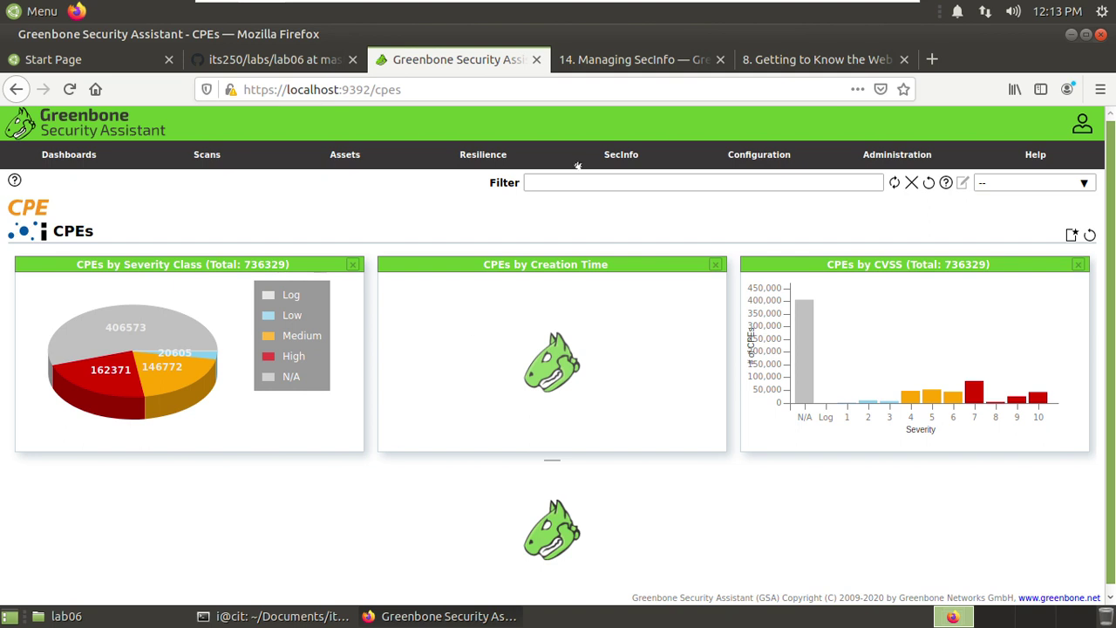
mouse_move(616, 158)
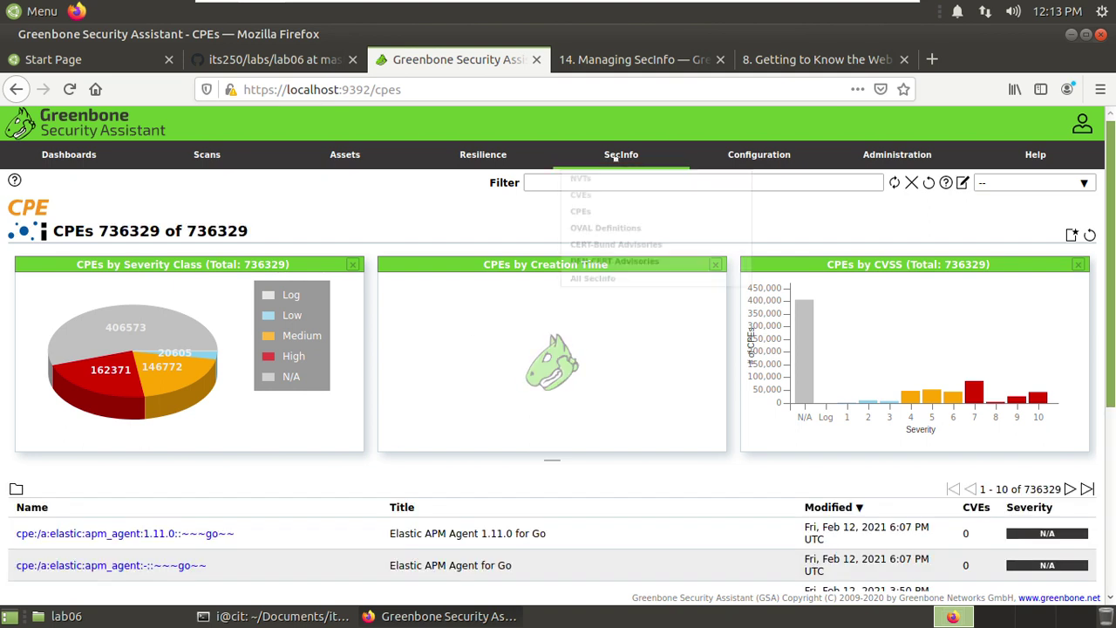
click(574, 179)
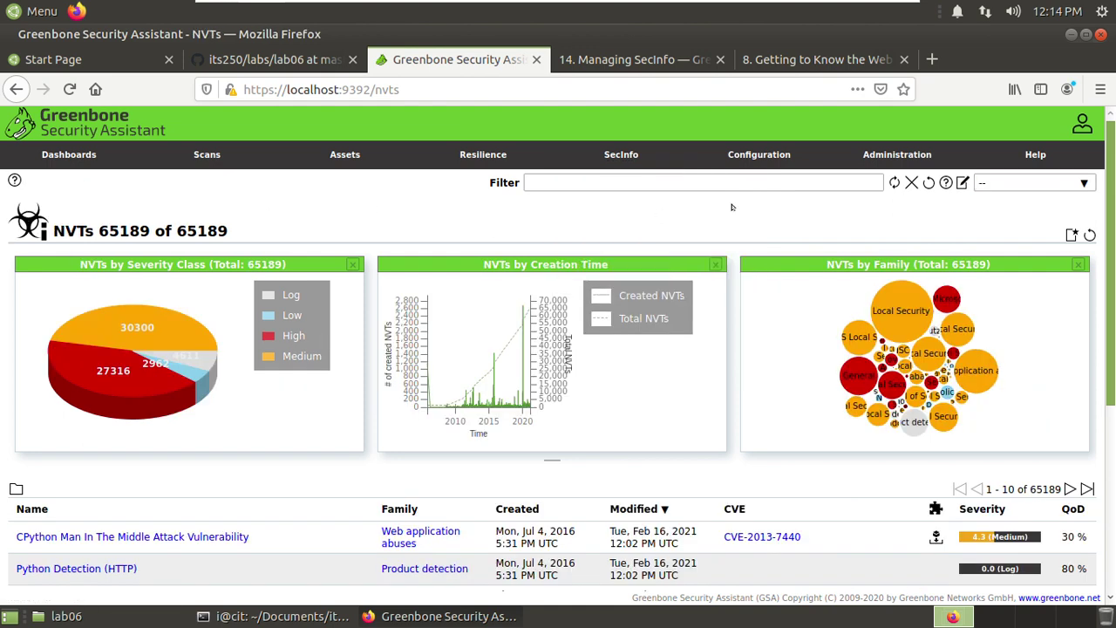
mouse_move(619, 159)
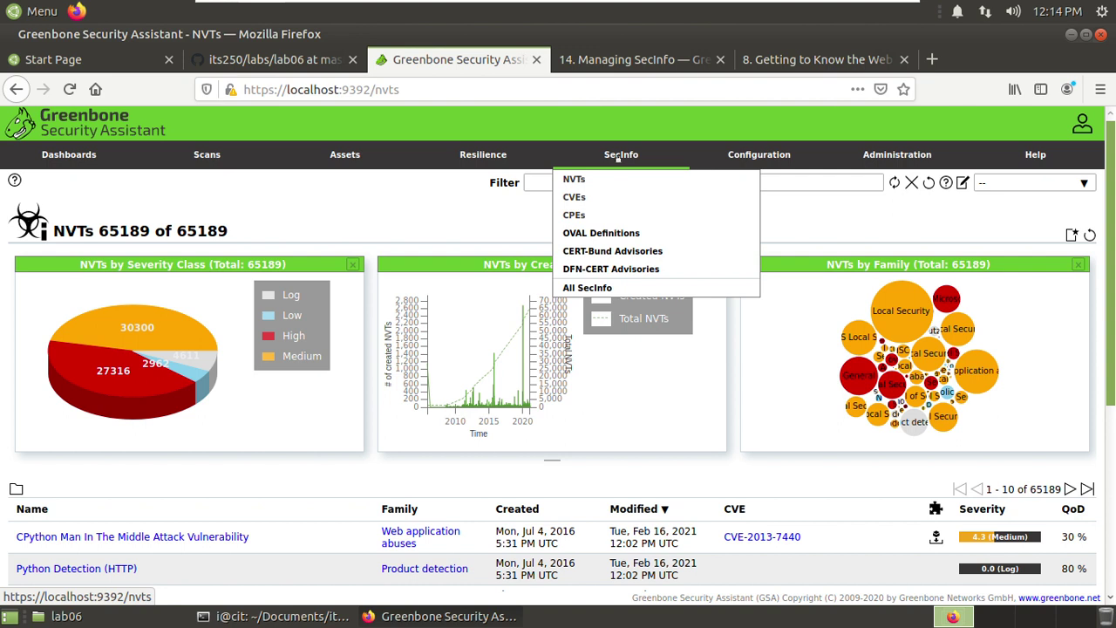
mouse_move(746, 161)
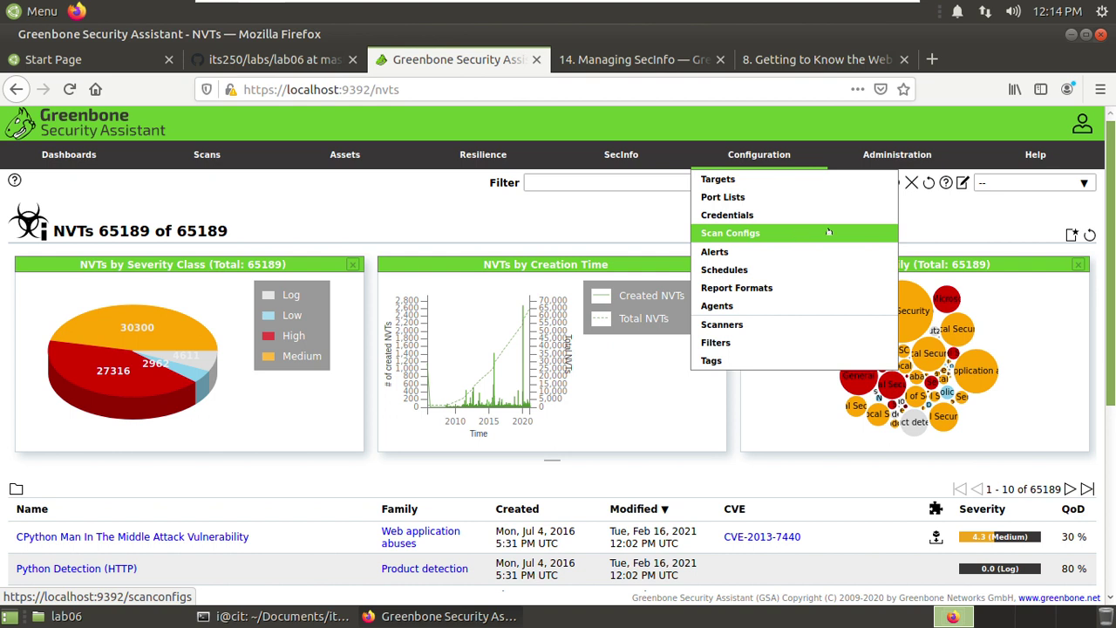
mouse_move(898, 155)
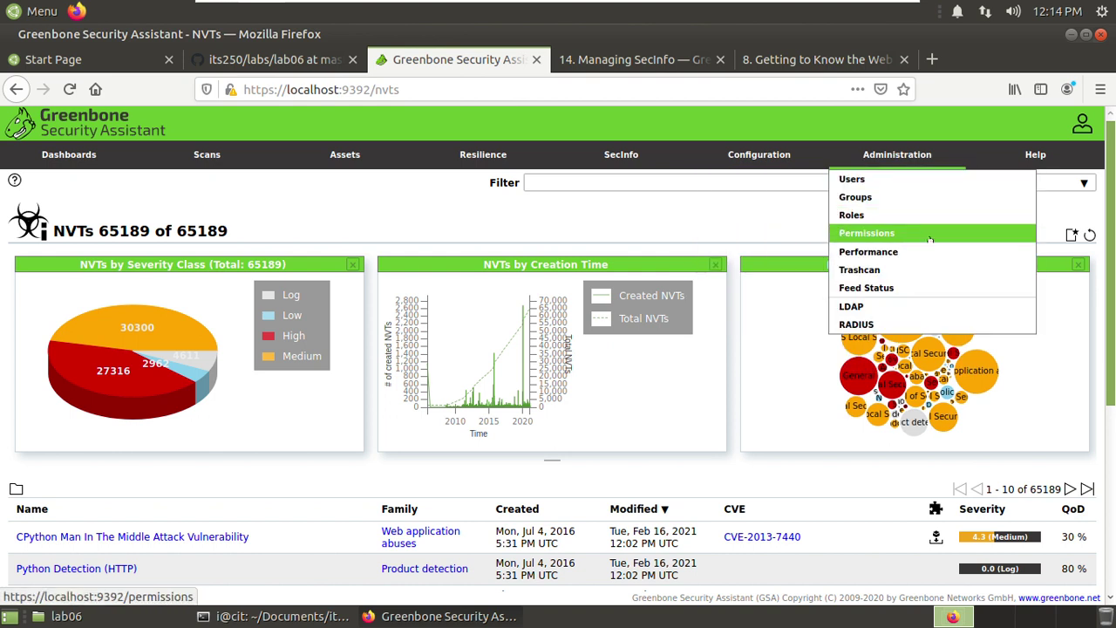
mouse_move(1035, 154)
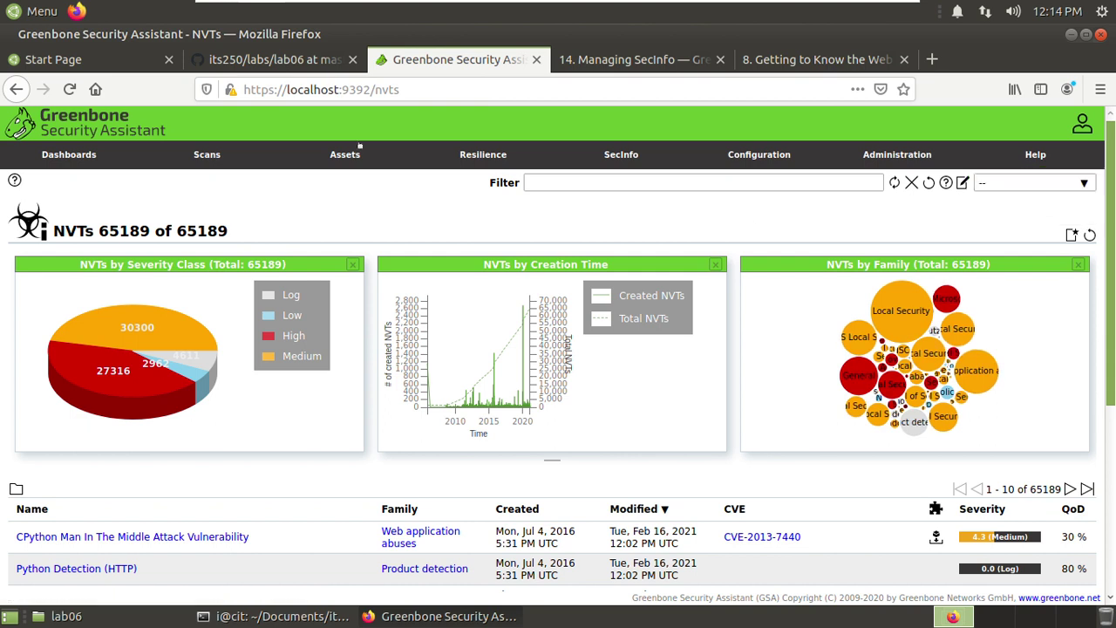
Return to the lab06 page and read task 3 on creating a scan config for Windows only, briefly highlighting its key words
click(260, 63)
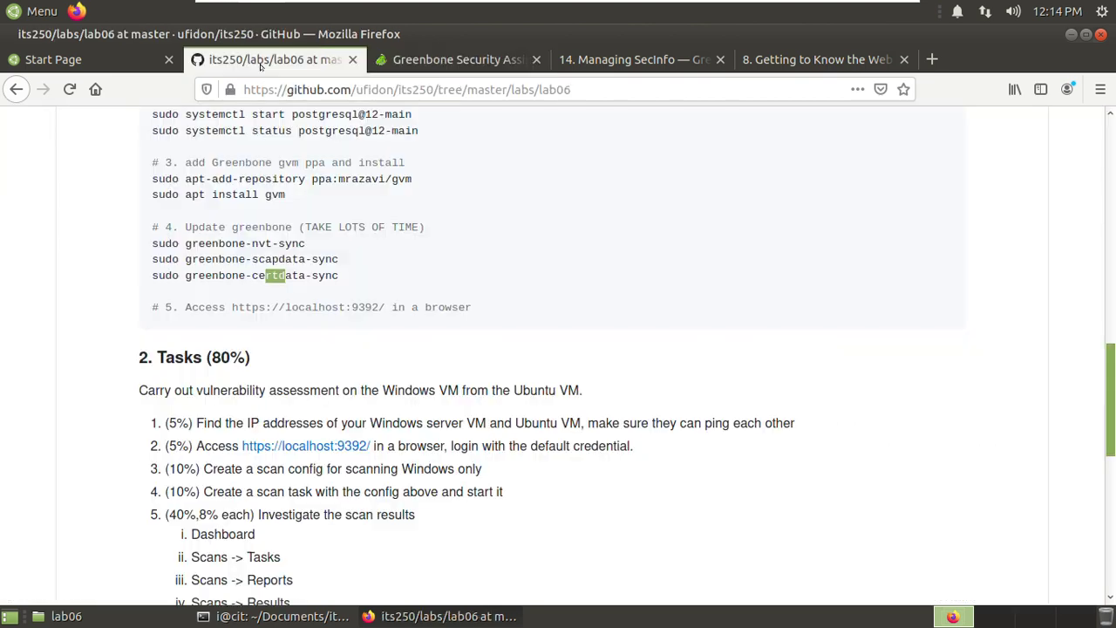
scroll(321, 439, down, 1)
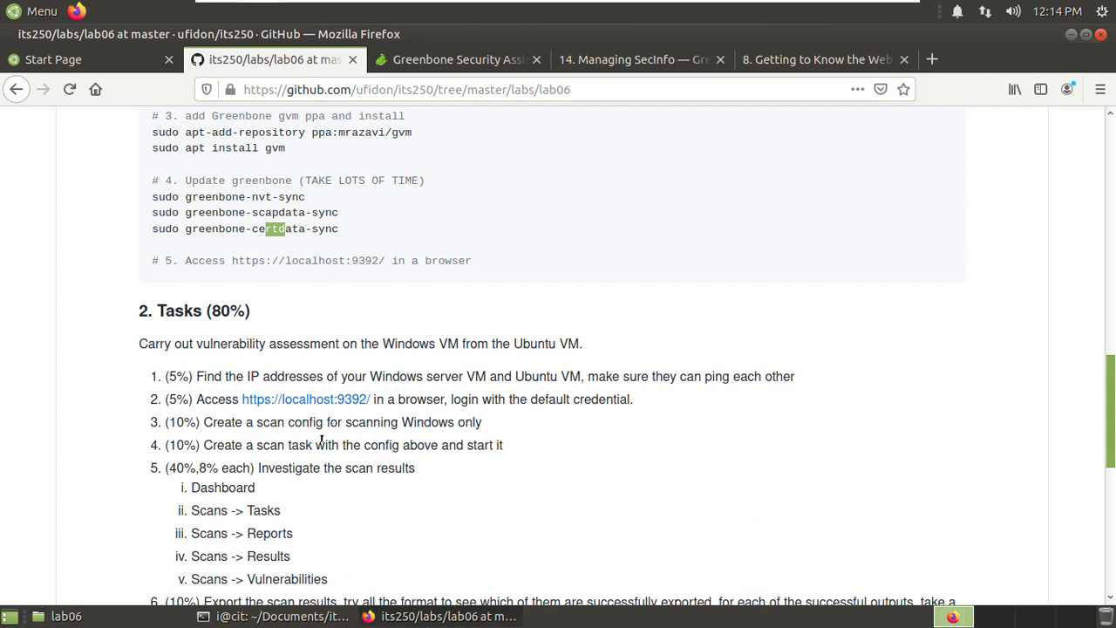
drag(231, 422, 324, 423)
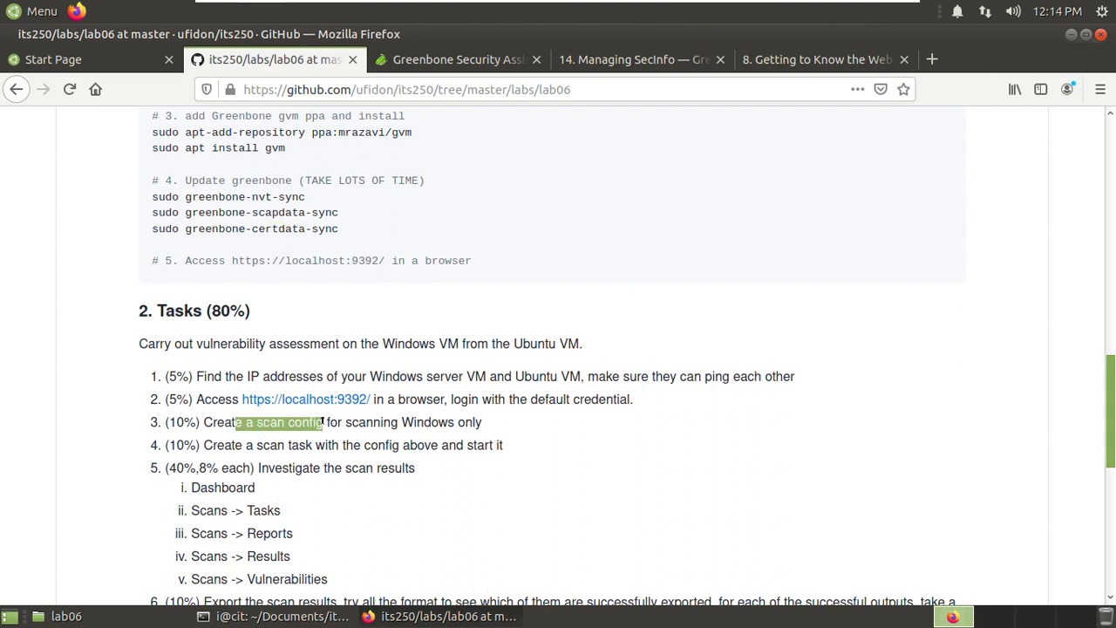
click(389, 423)
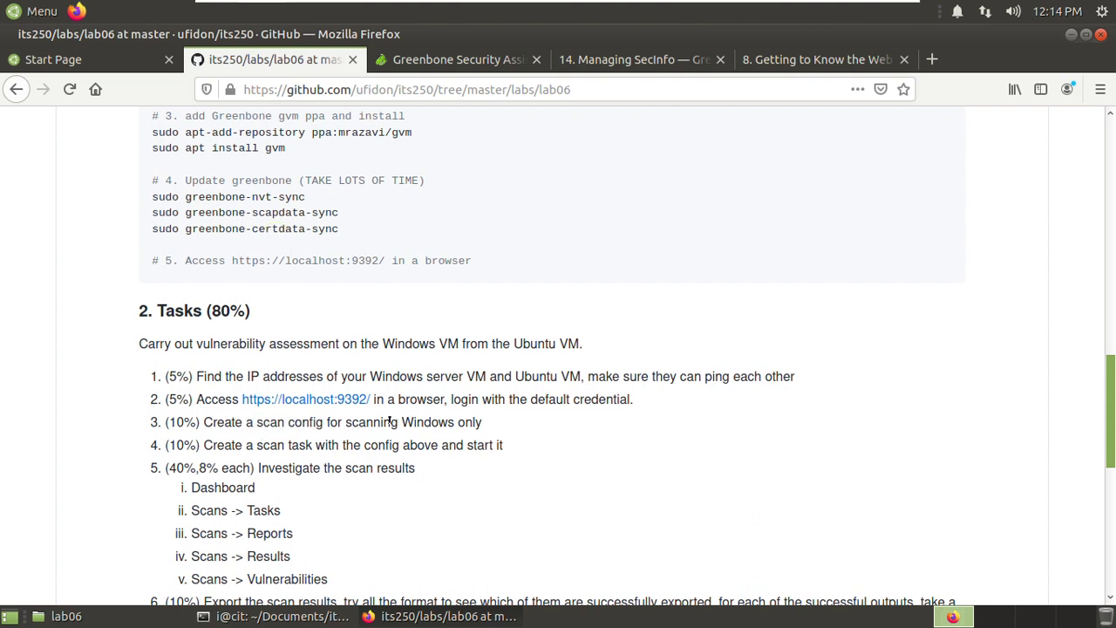
Switch to Greenbone, open the Scan Configs page and look over the predefined configs from Base to System Discovery
click(485, 61)
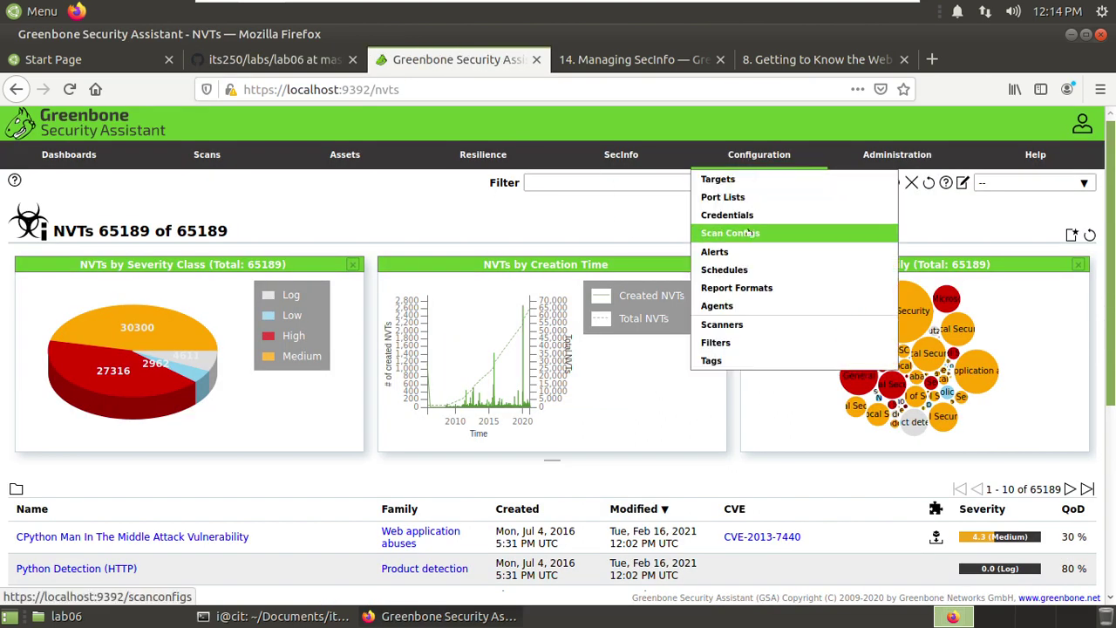
click(748, 234)
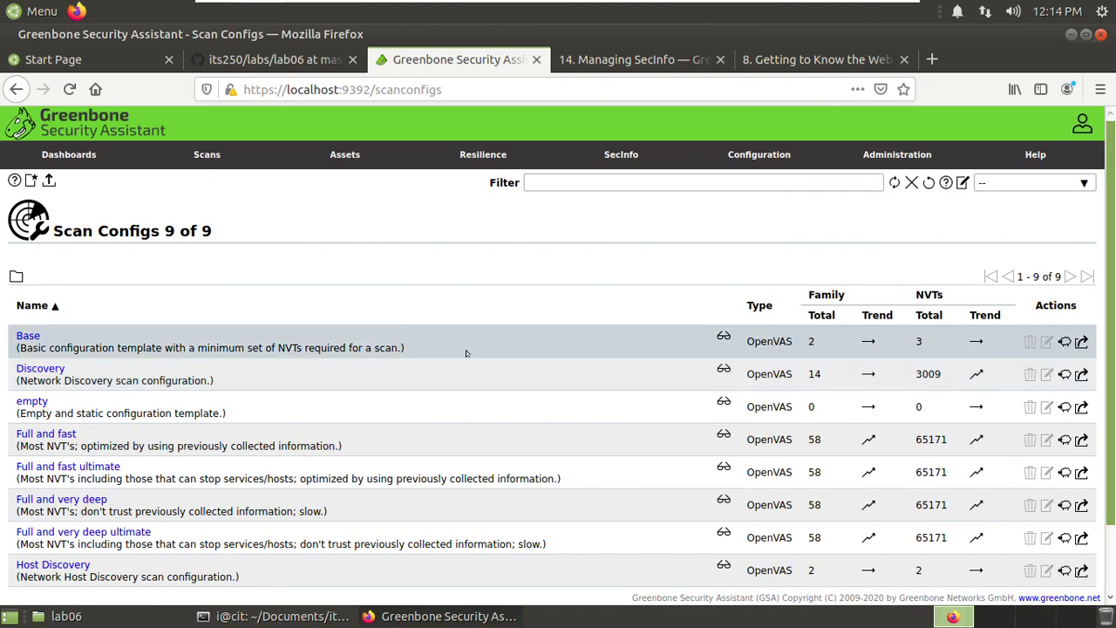
scroll(464, 351, down, 1)
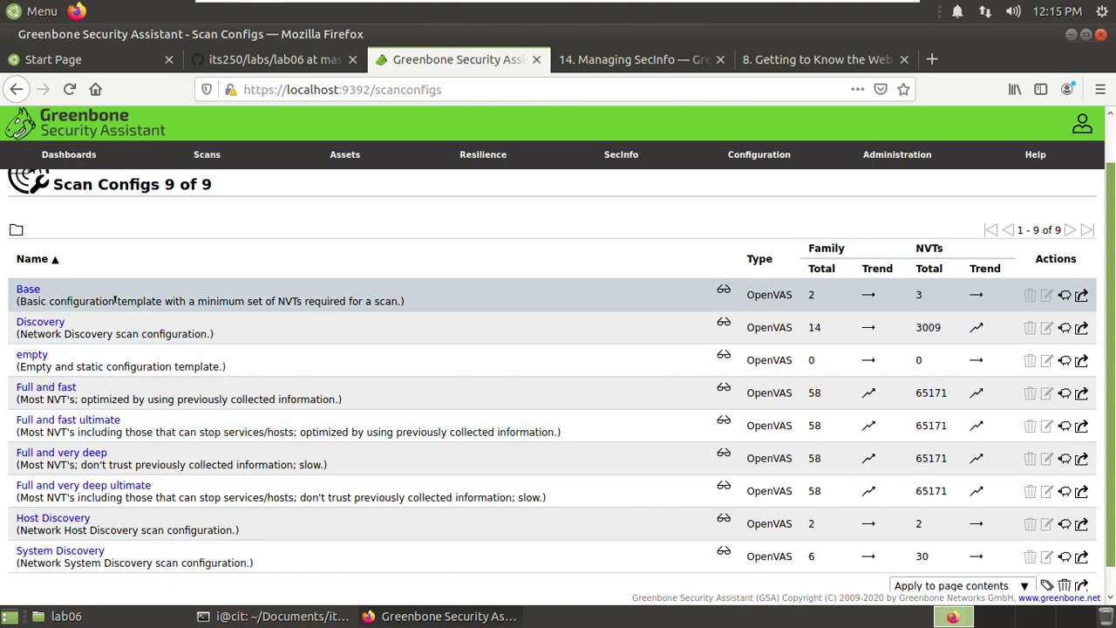
scroll(113, 300, up, 1)
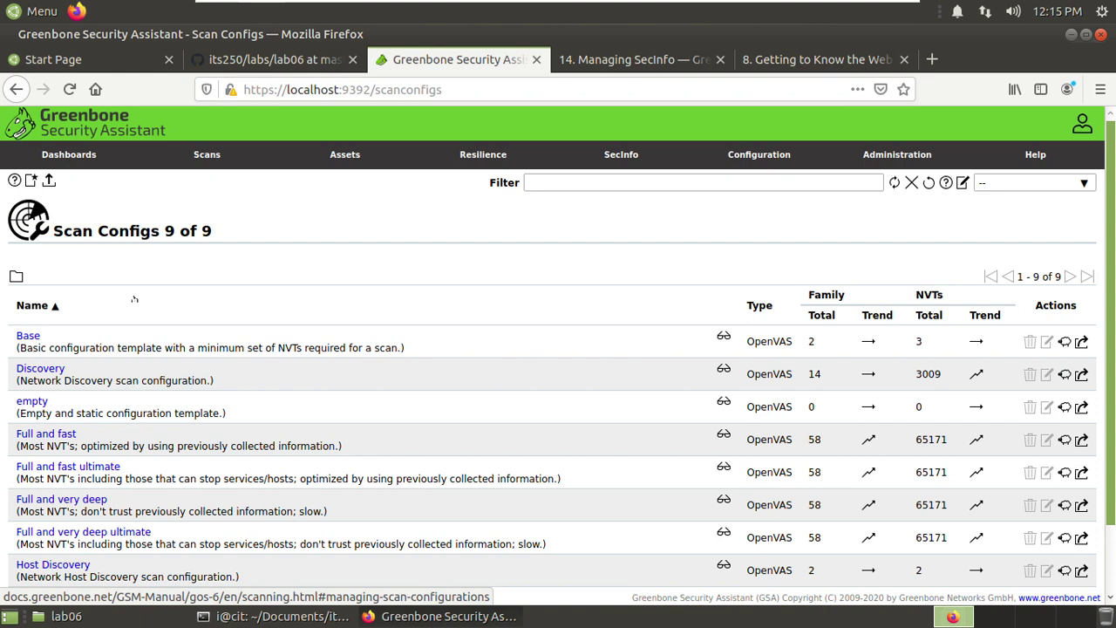
scroll(401, 392, down, 2)
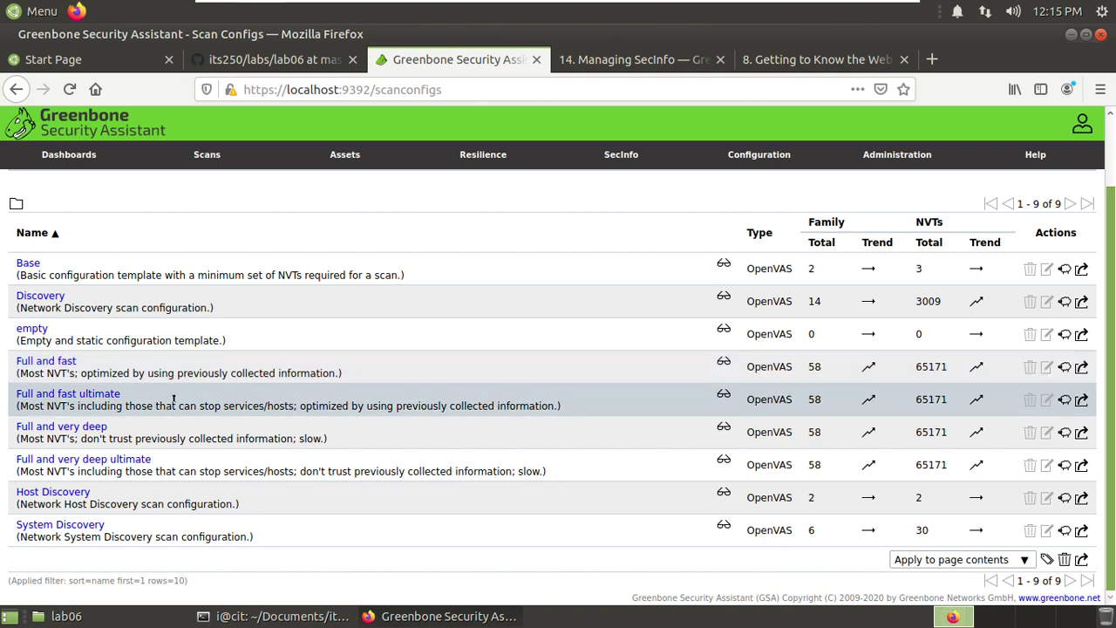
scroll(215, 370, up, 2)
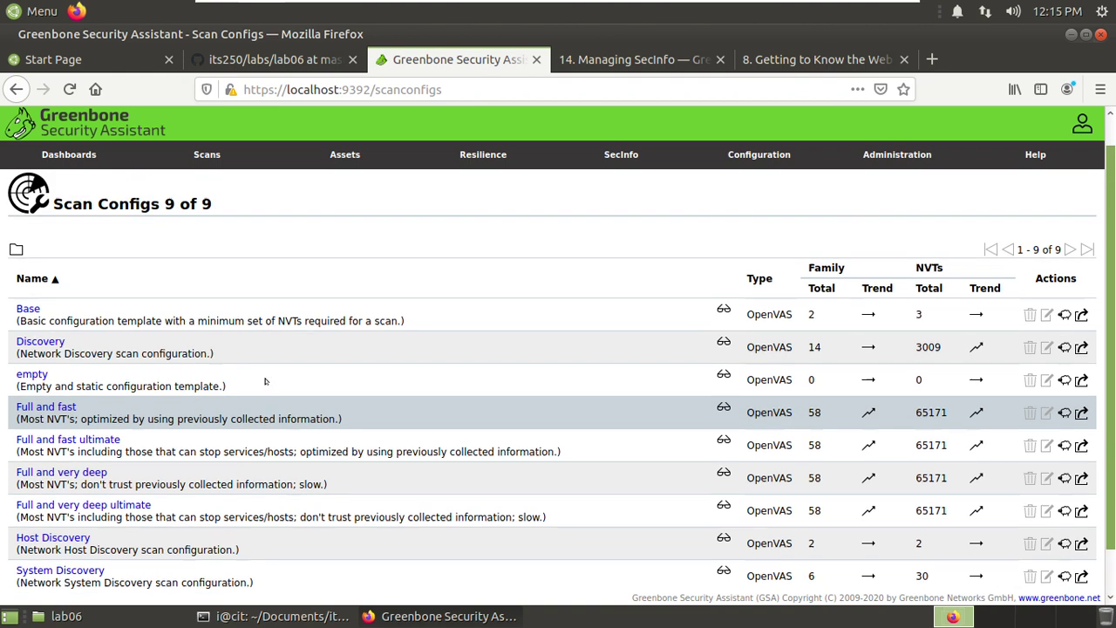
Open the Task Wizard from the Tasks page, read its quick-start description and cancel it
mouse_move(204, 161)
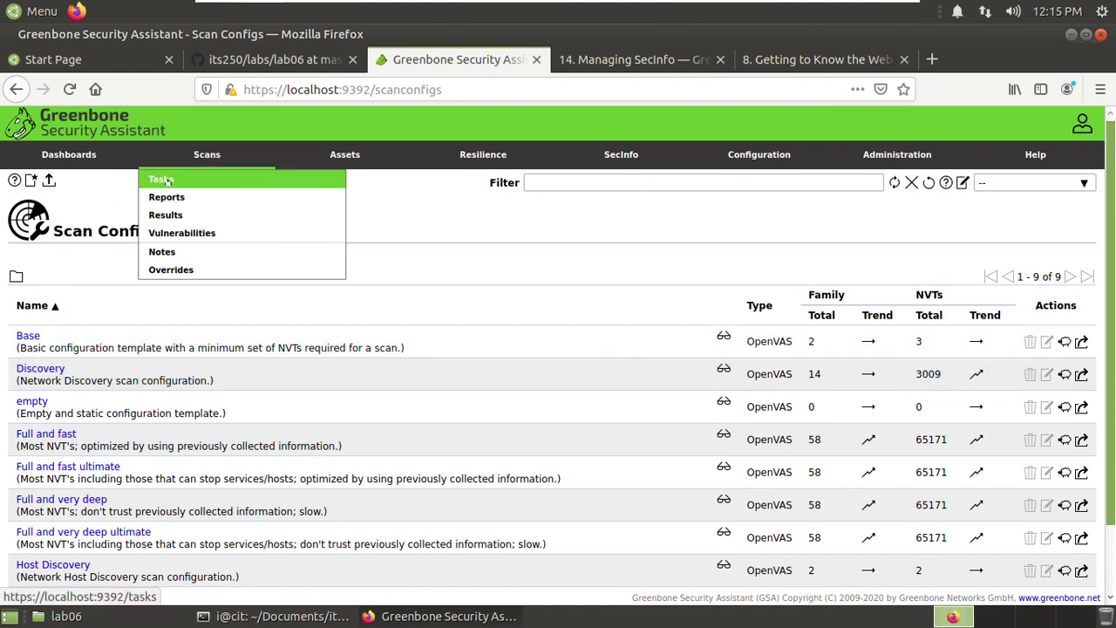
click(165, 181)
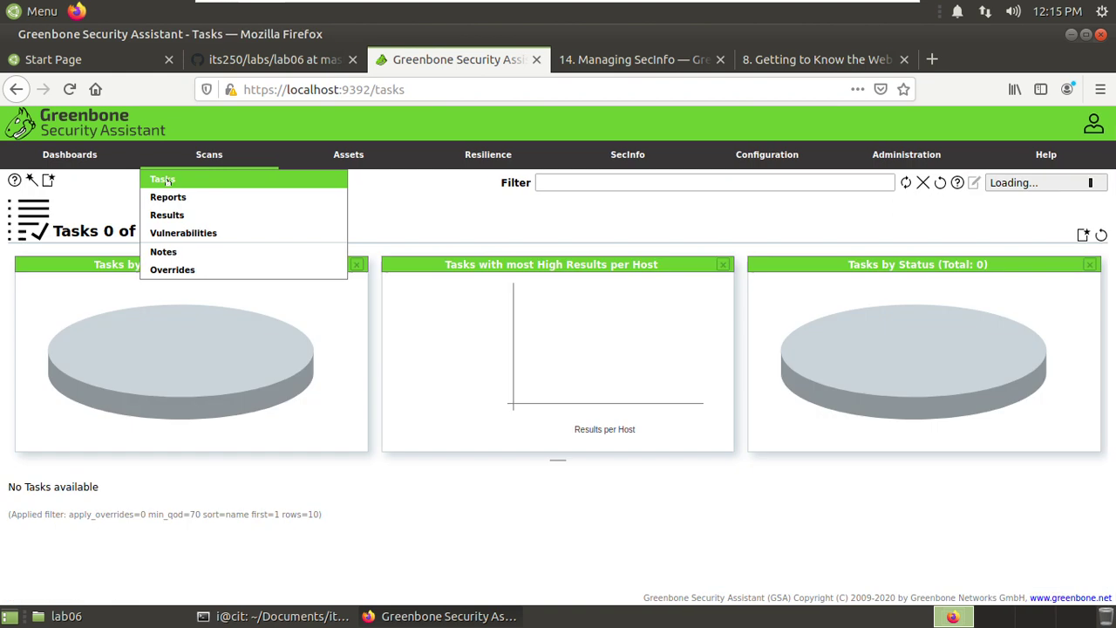
mouse_move(48, 180)
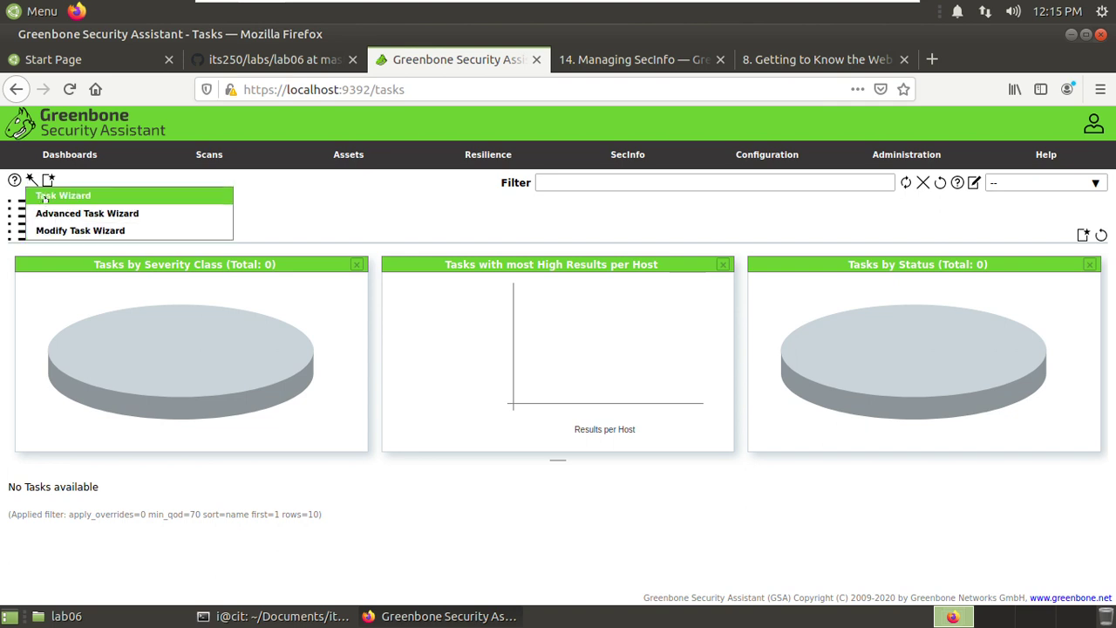
click(43, 198)
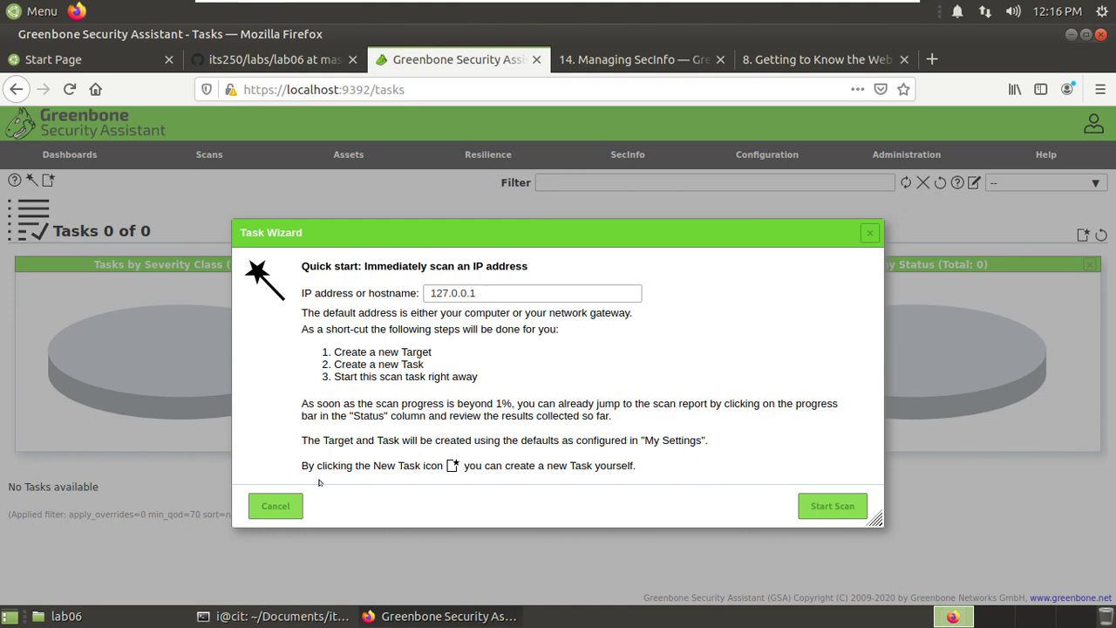
click(278, 509)
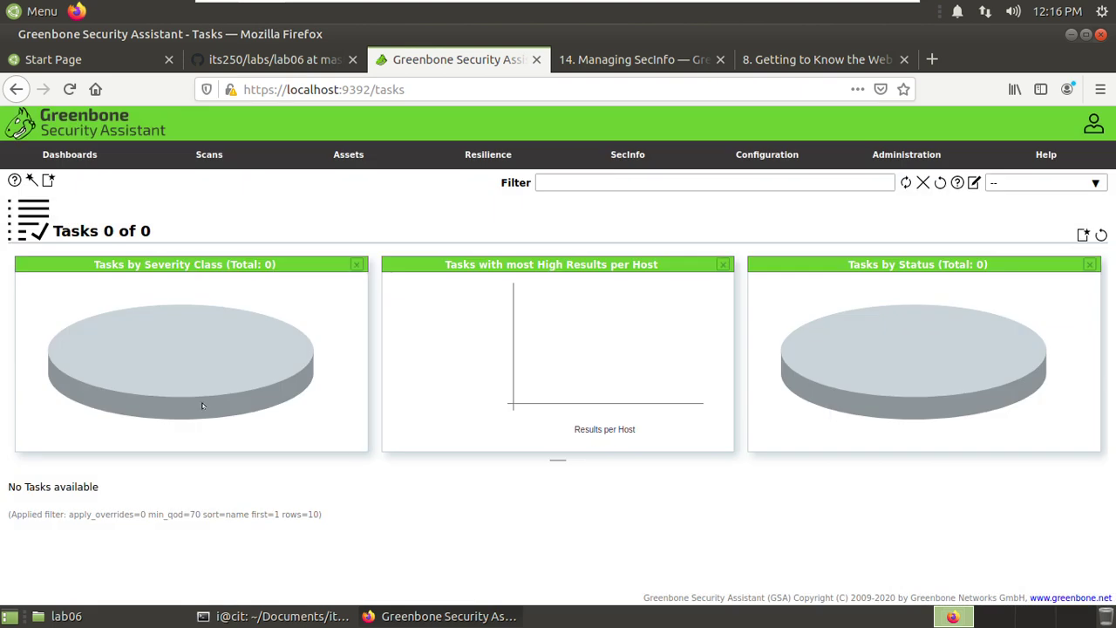
Return to the Tasks page by way of the dashboard, review the Advanced Task Wizard's settings and cancel it
click(58, 157)
mouse_move(207, 157)
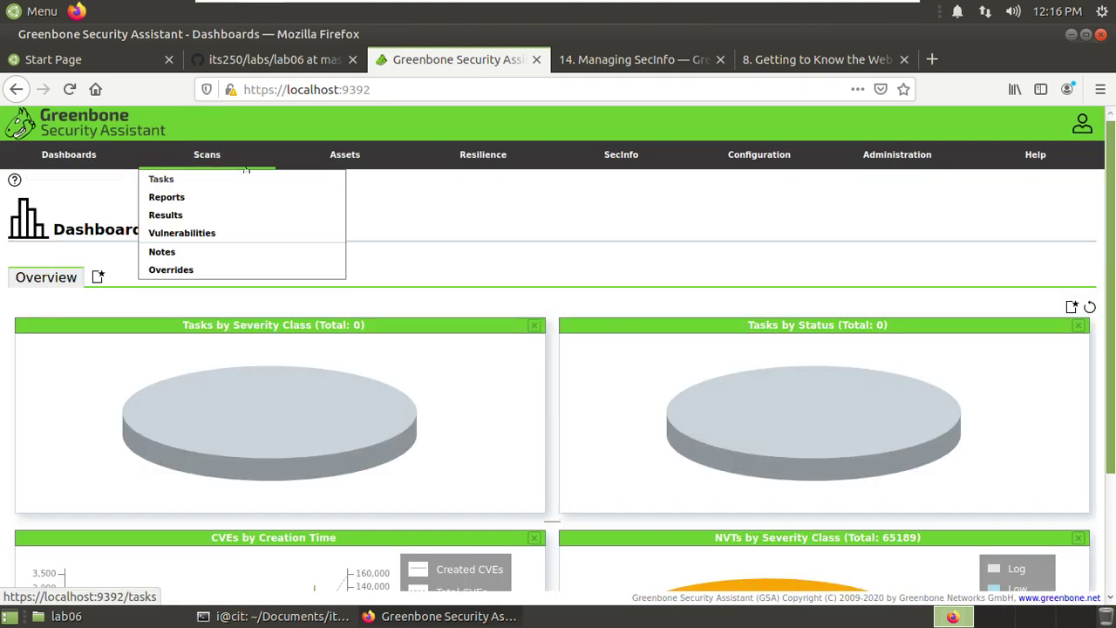
click(188, 181)
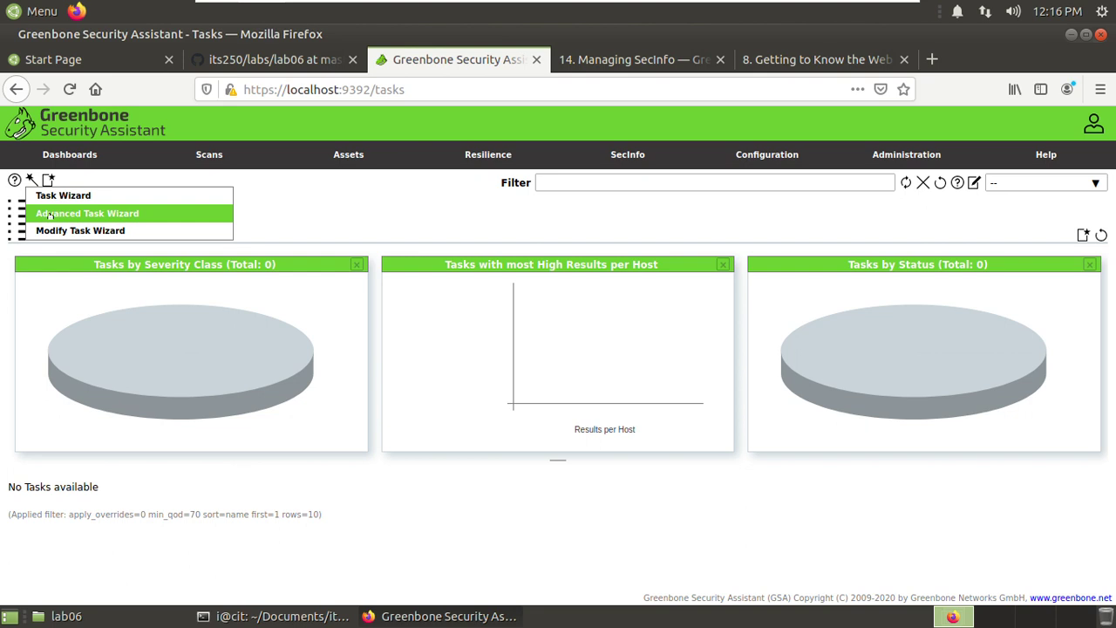
click(50, 214)
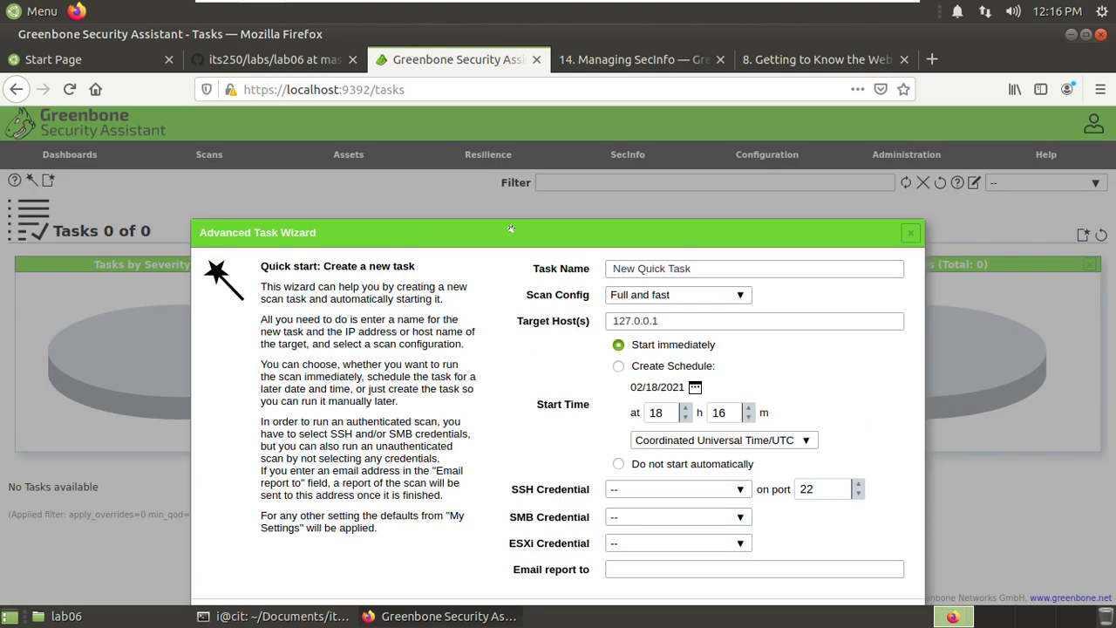
drag(512, 229, 497, 197)
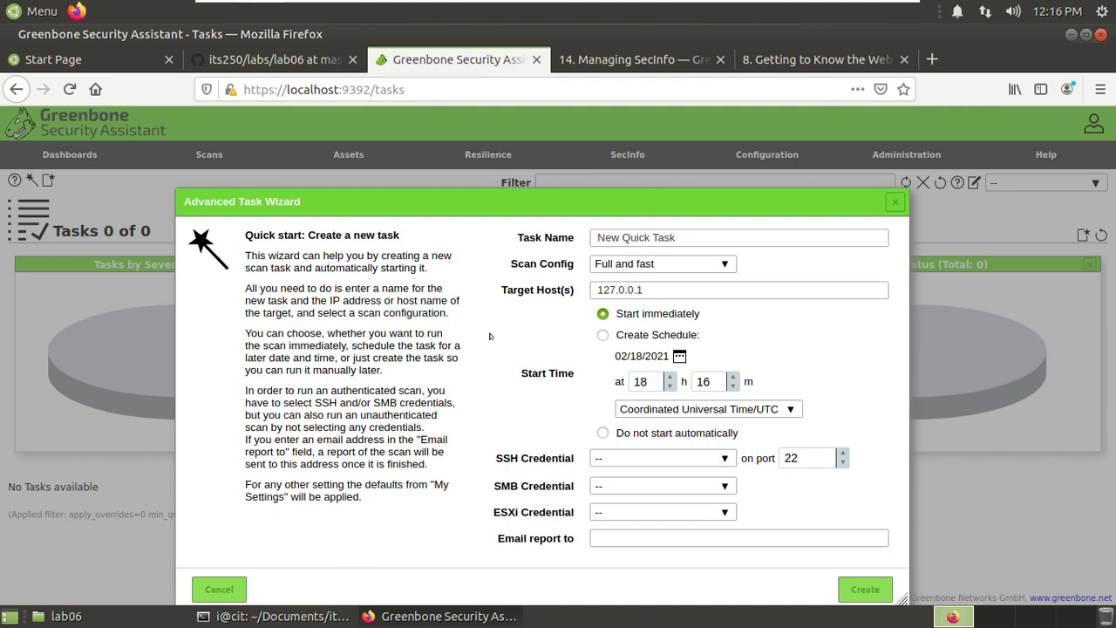
click(218, 588)
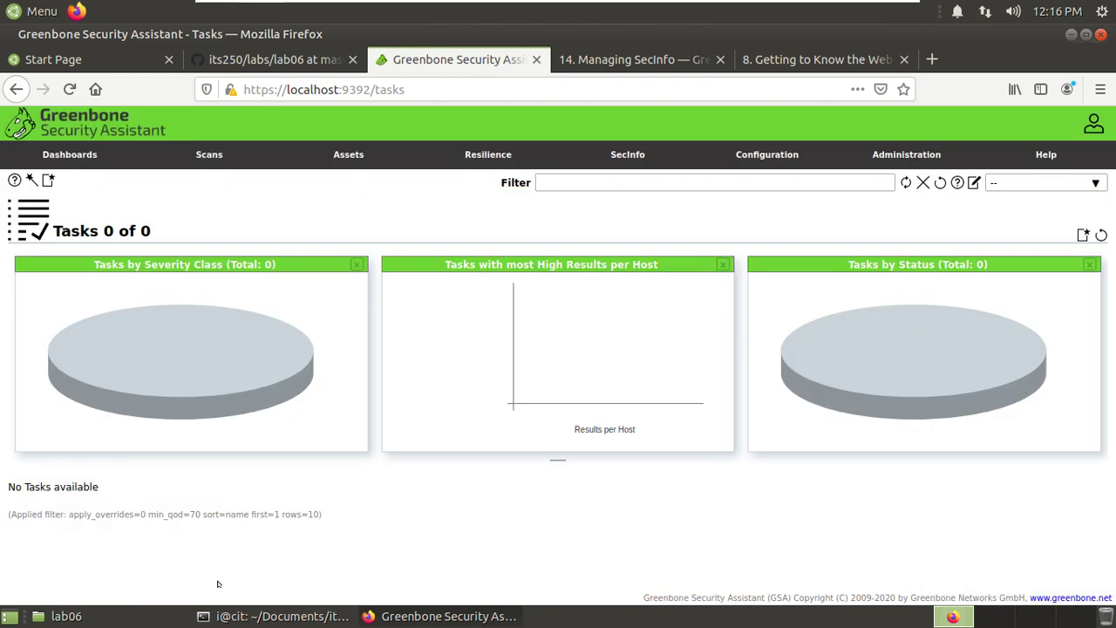
Clone the Full and fast scan config on the Scan Configs page
mouse_move(767, 159)
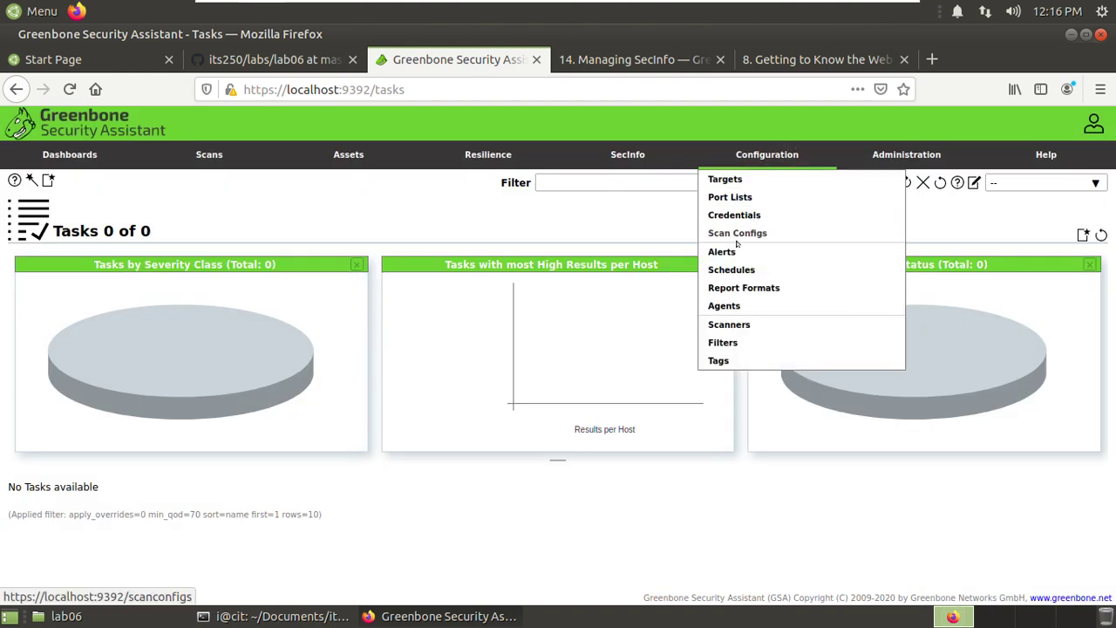
click(735, 235)
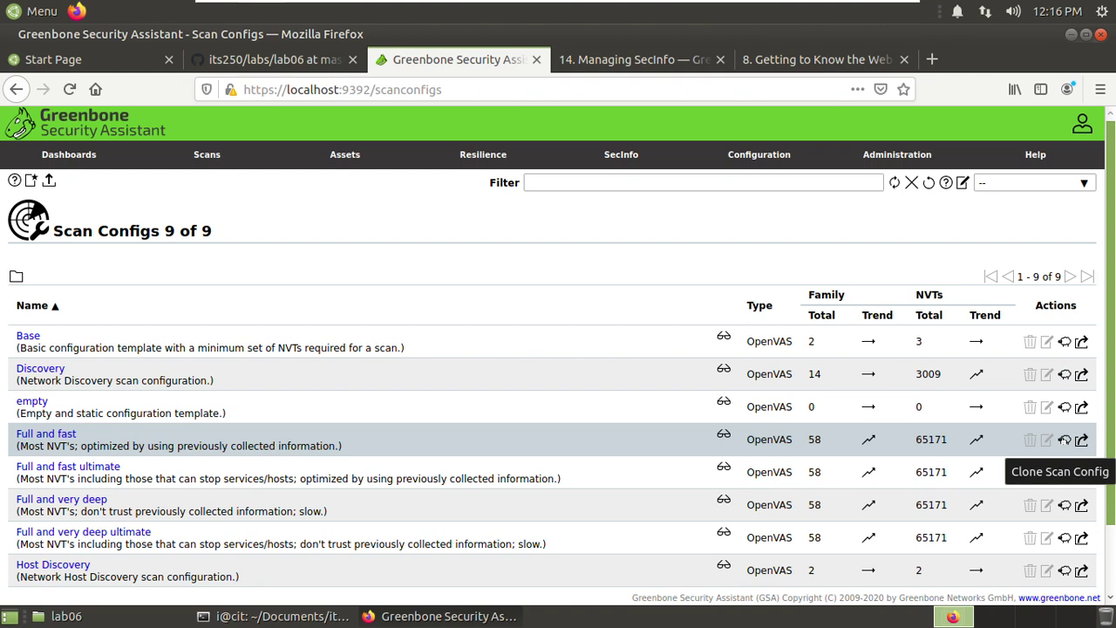
click(1065, 439)
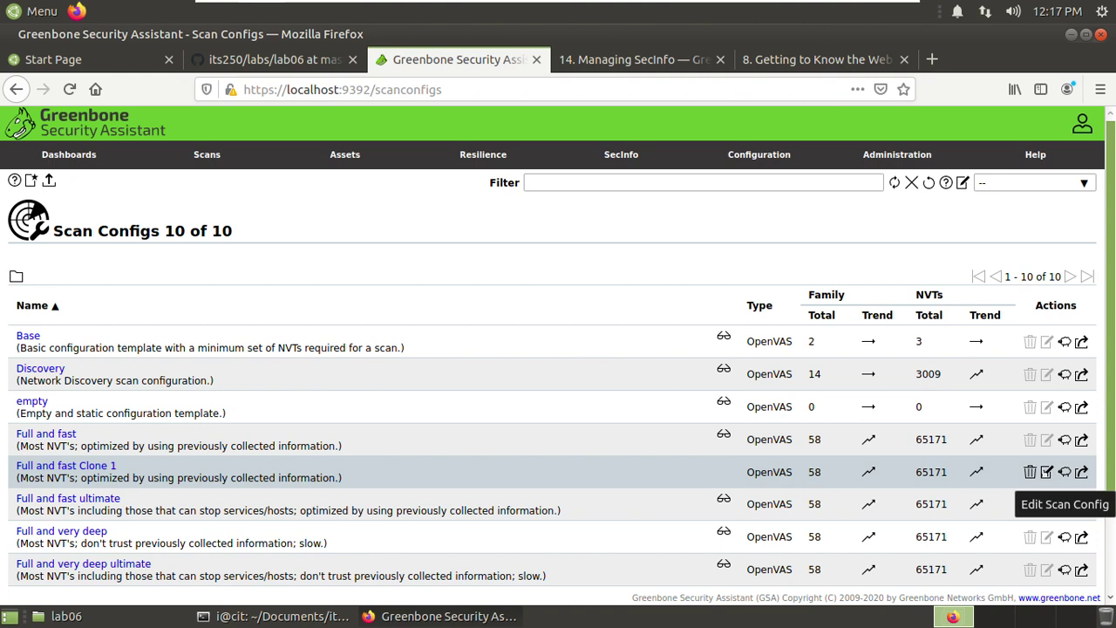
Edit the cloned Full and fast config, renaming it "Scan windows only" and appending "customized for windows only" to its comment
click(1046, 472)
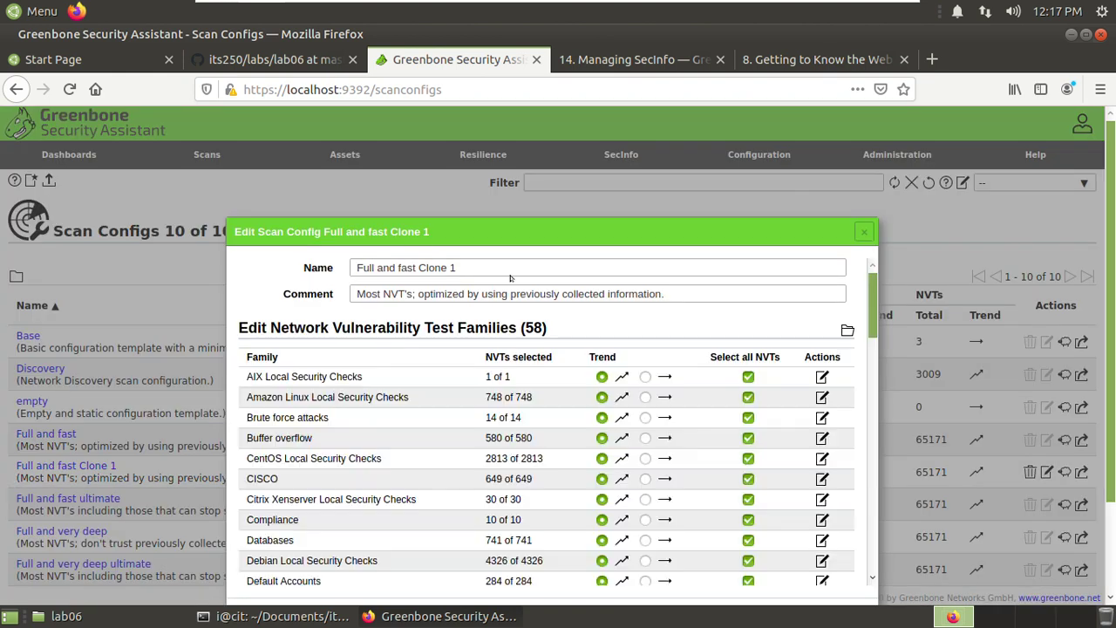
triple_click(385, 267)
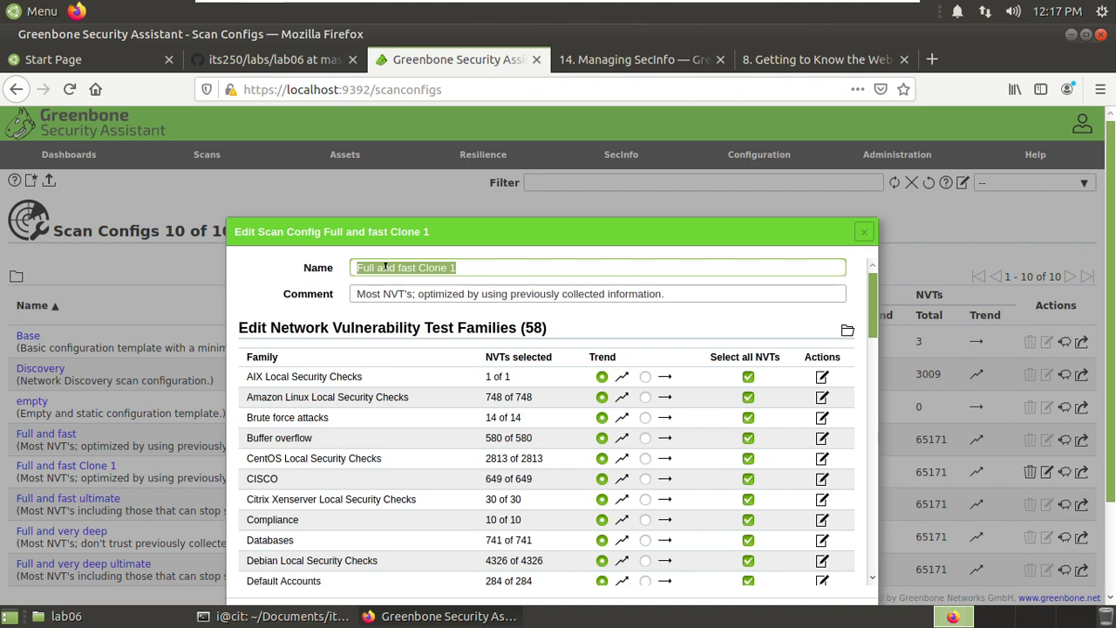
text(S)
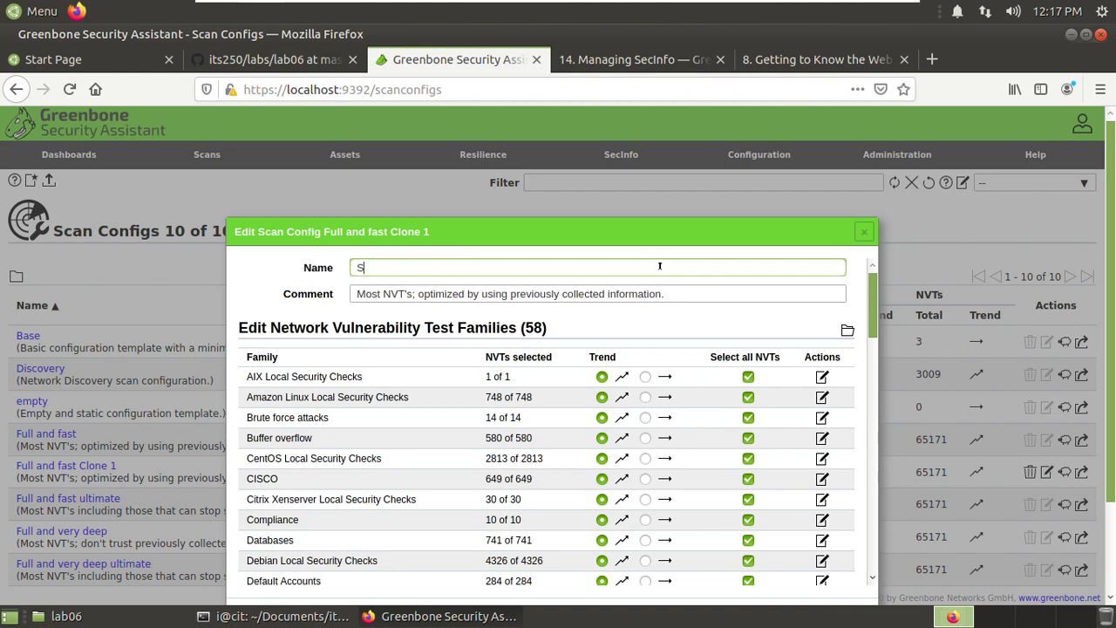
text(can windows only)
drag(548, 230, 493, 149)
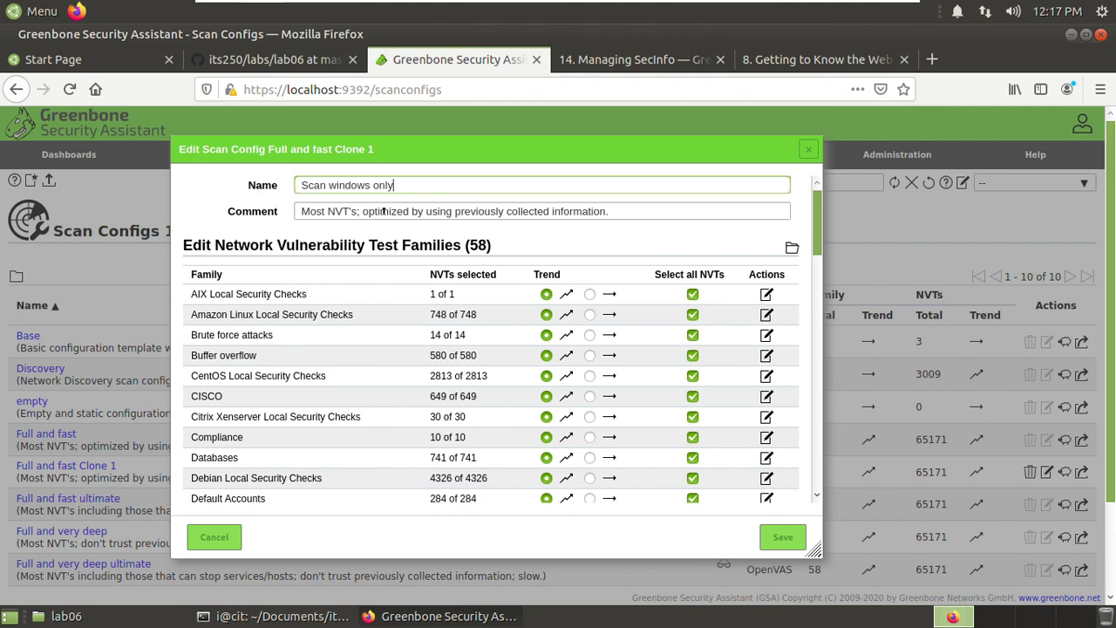
click(612, 210)
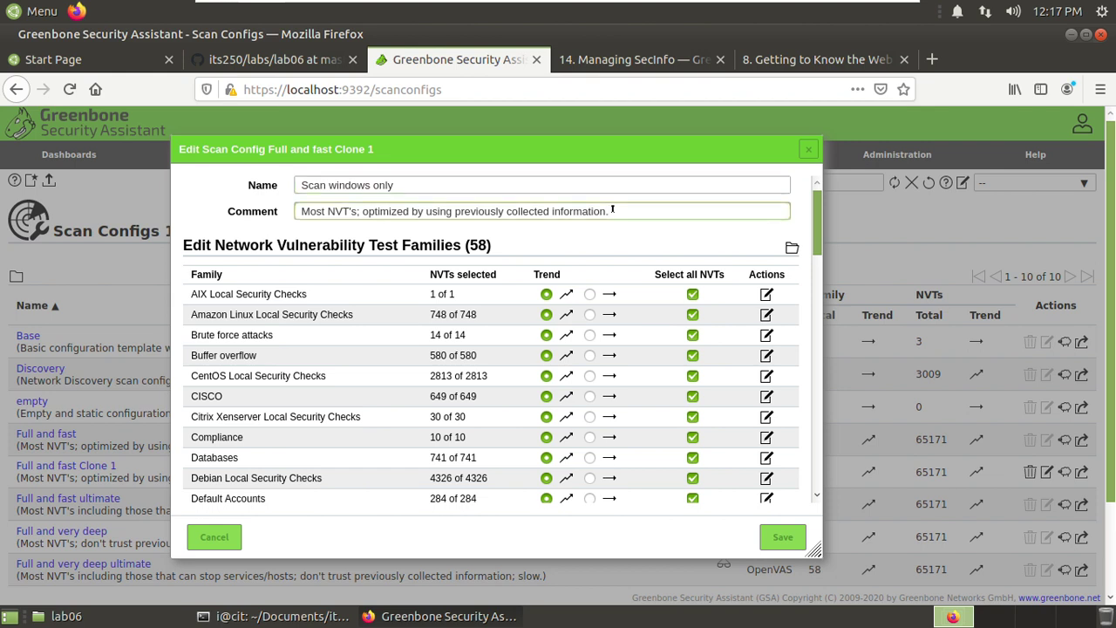
text(Customized for windows)
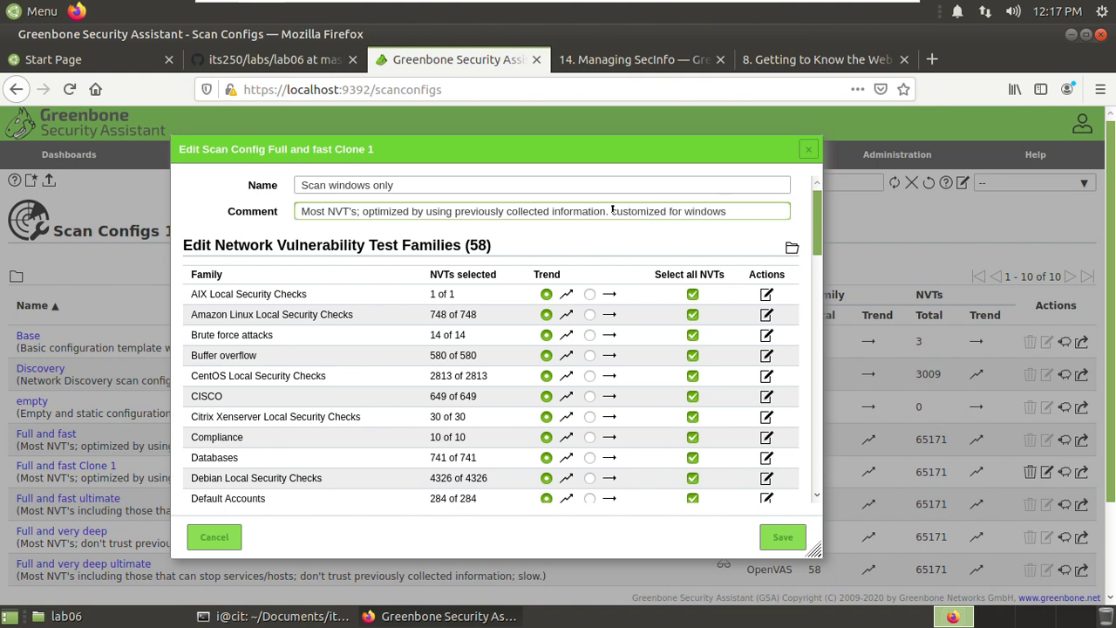
text( only)
Deselect all NVTs of the CISCO family and of the AIX, Amazon Linux, CentOS, Citrix Xenserver and Debian Local Security Checks families
drag(814, 227, 815, 231)
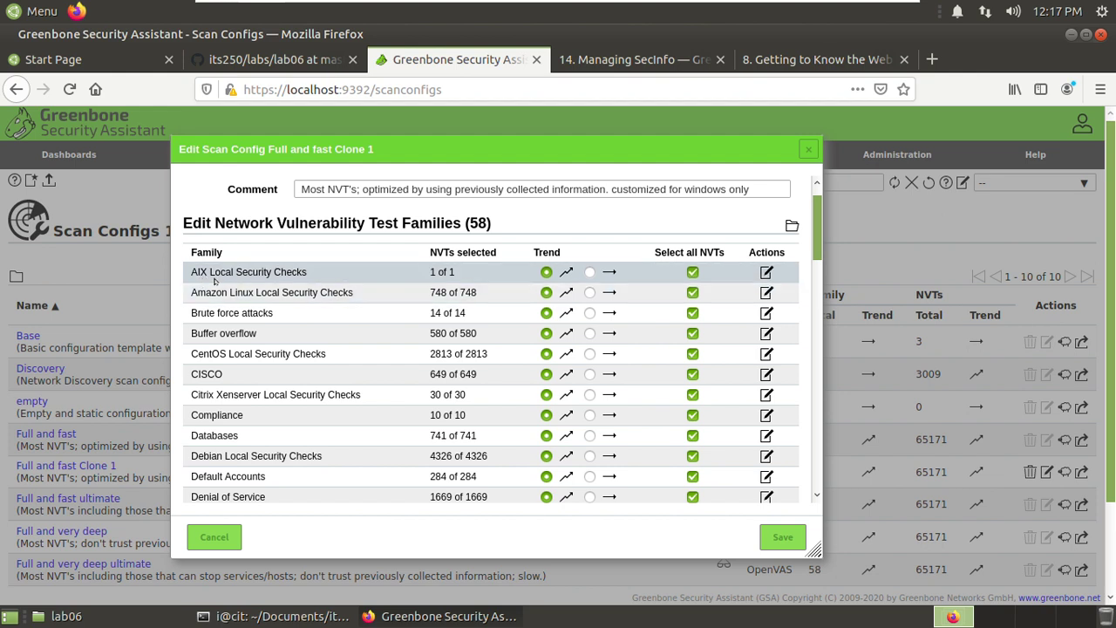
click(692, 273)
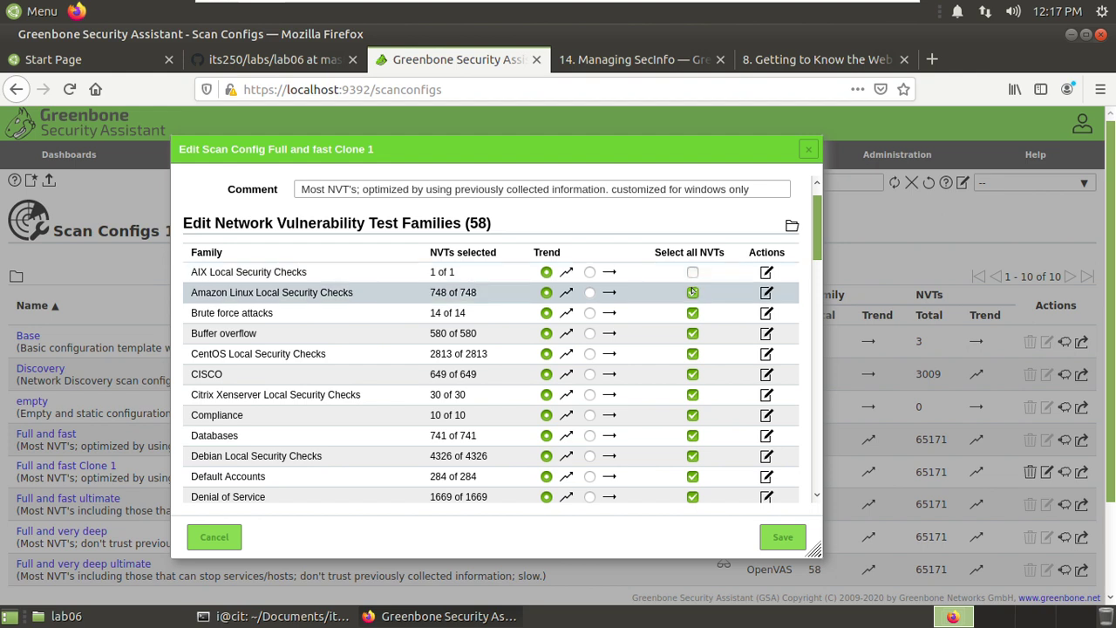
click(693, 292)
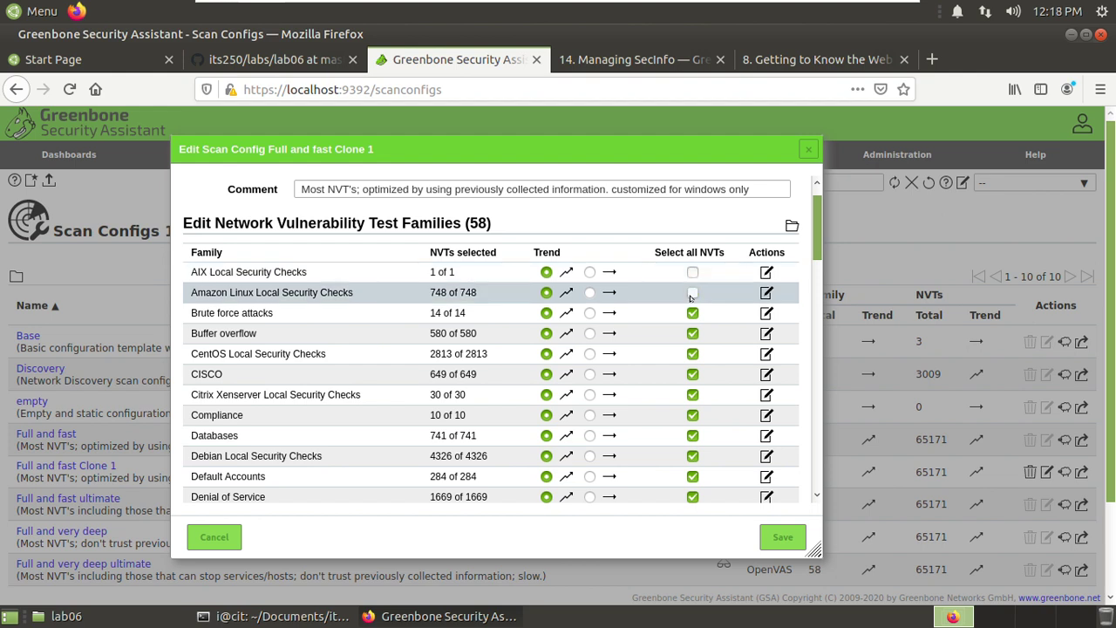
click(693, 354)
click(693, 375)
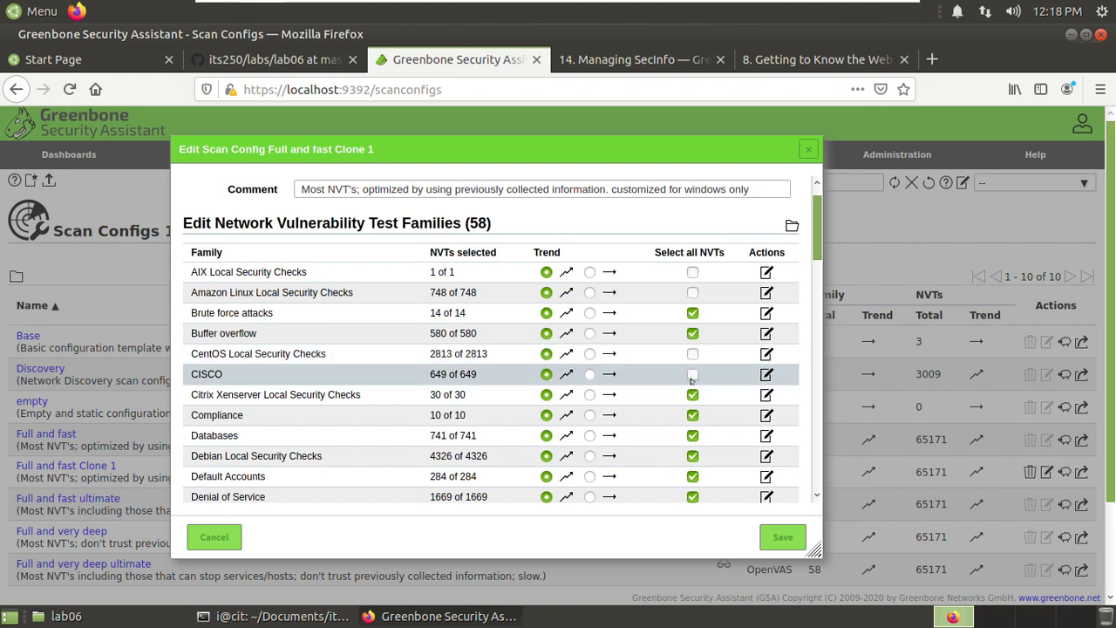
click(693, 394)
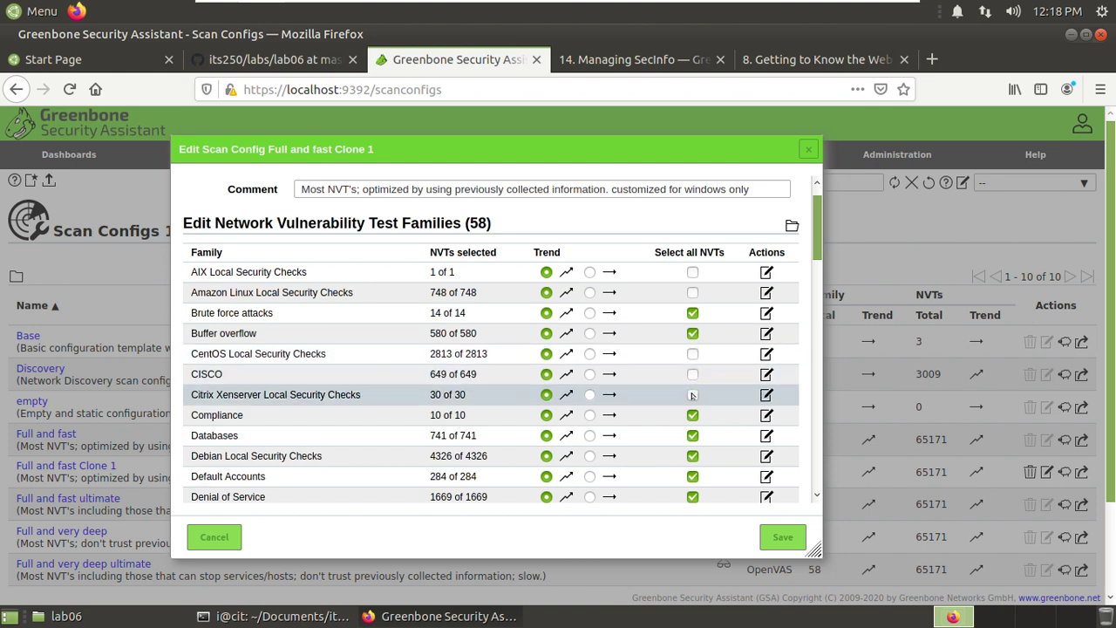
click(693, 456)
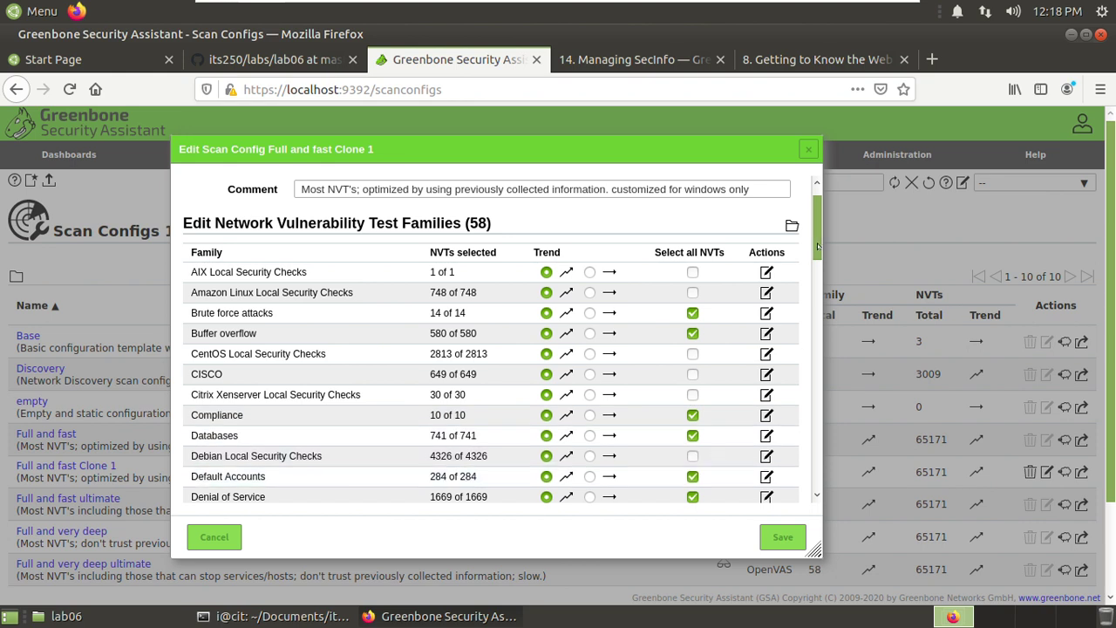
Deselect all NVTs of the Fedora, FortiOS and FreeBSD Local Security Checks families
drag(817, 242, 817, 290)
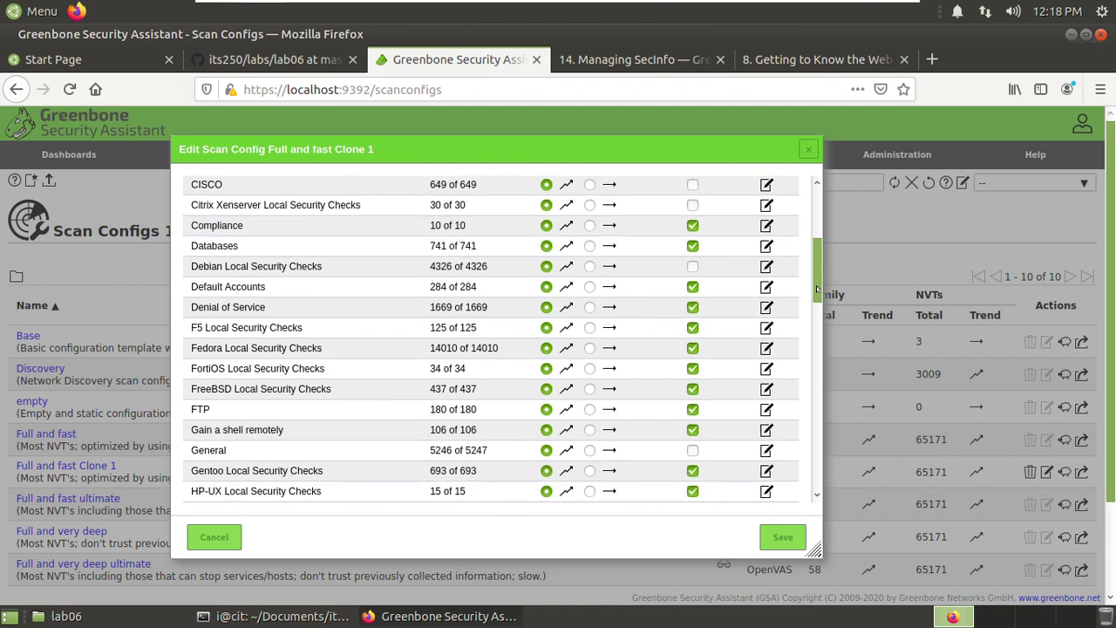
click(693, 348)
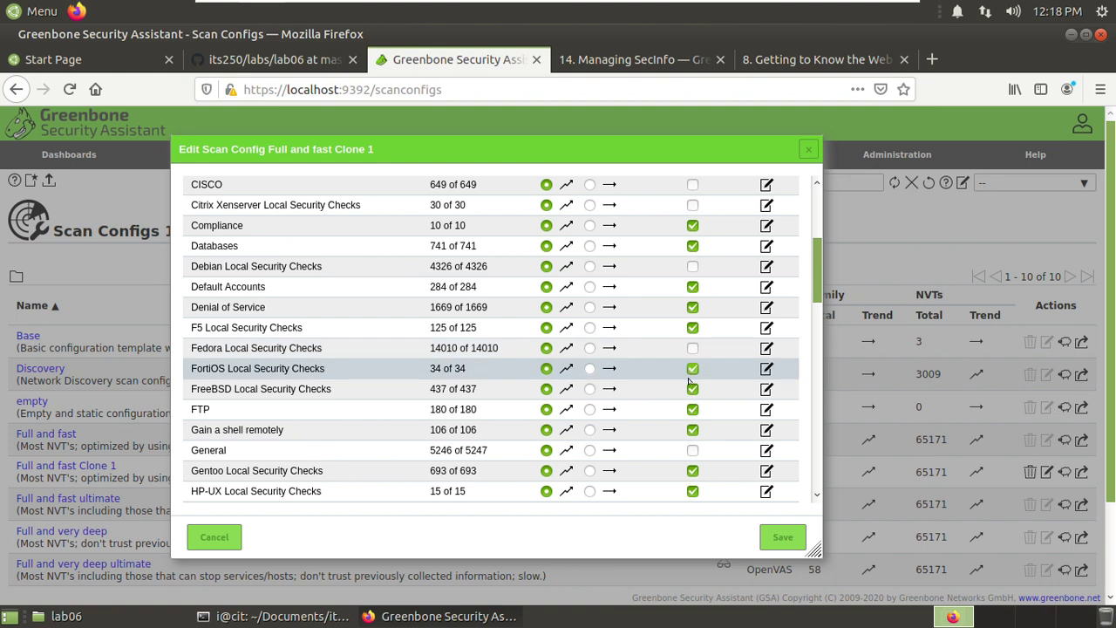
click(690, 370)
click(691, 389)
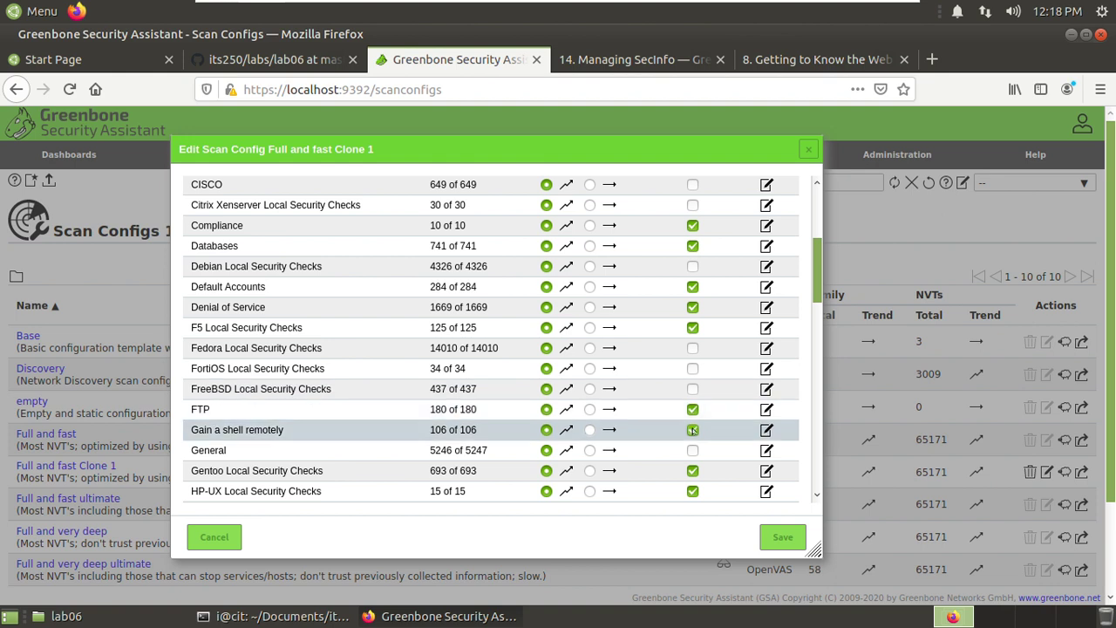
drag(815, 289, 817, 328)
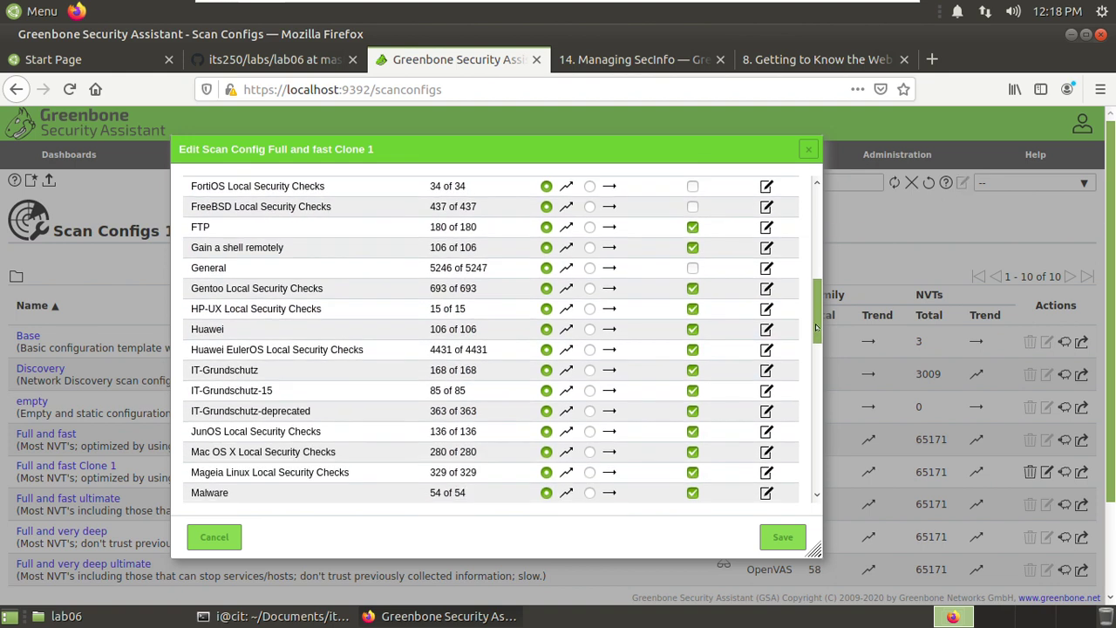
Deselect all NVTs of the Gentoo, HP-UX and Huawei EulerOS Local Security Checks families and of the Huawei family
click(691, 289)
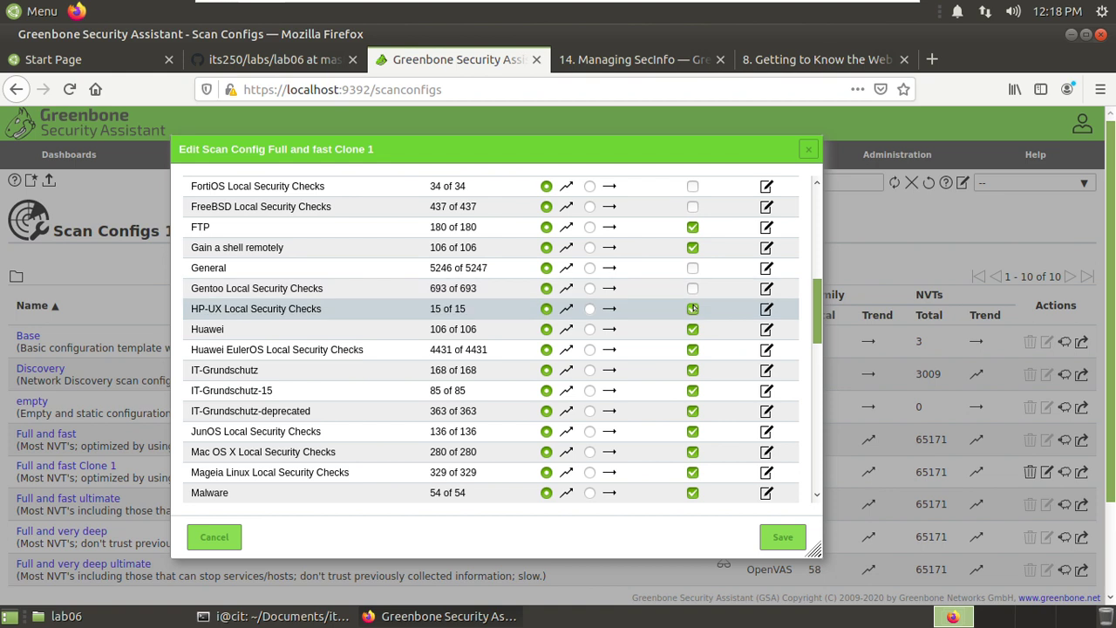
click(693, 308)
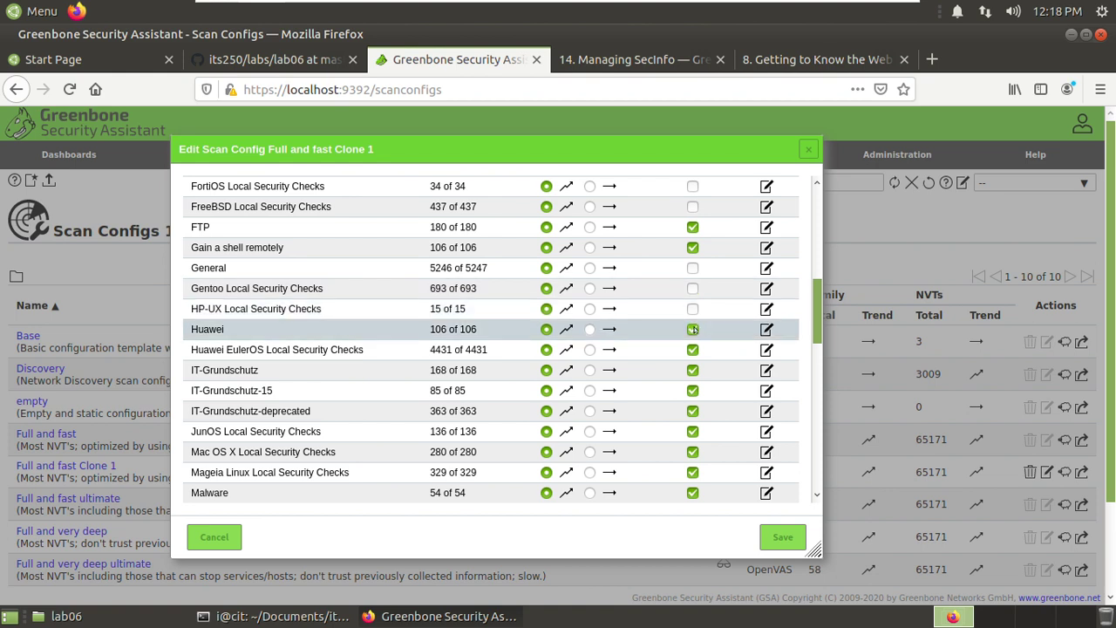
click(693, 329)
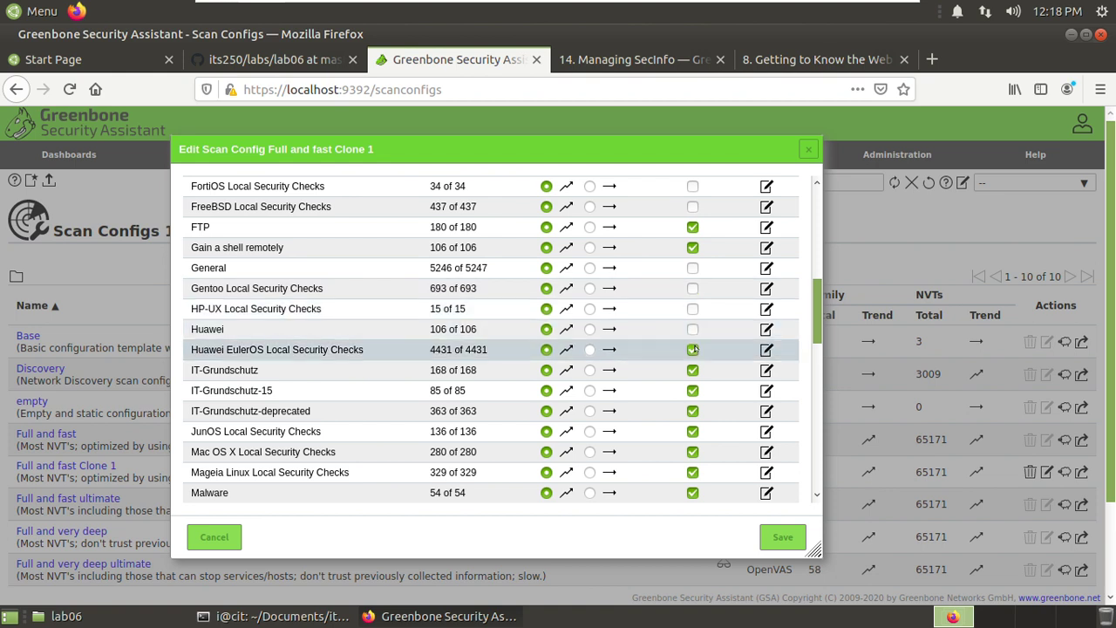
click(693, 349)
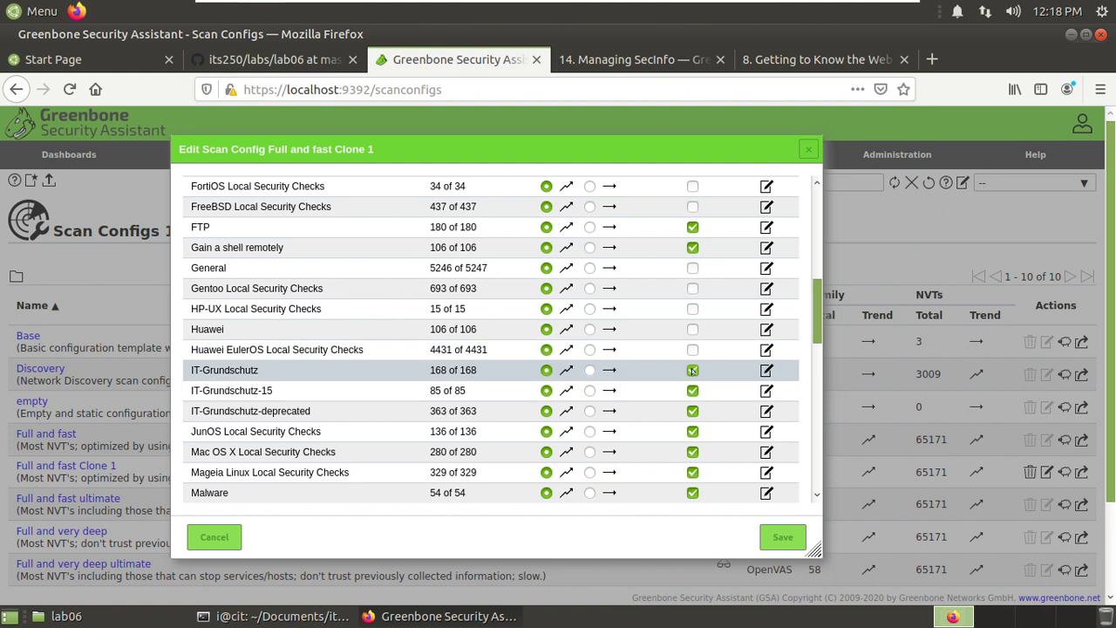
Deselect all NVTs of the three IT-Grundschutz families and of the JunOS and Mac OS X Local Security Checks families
click(692, 370)
click(693, 390)
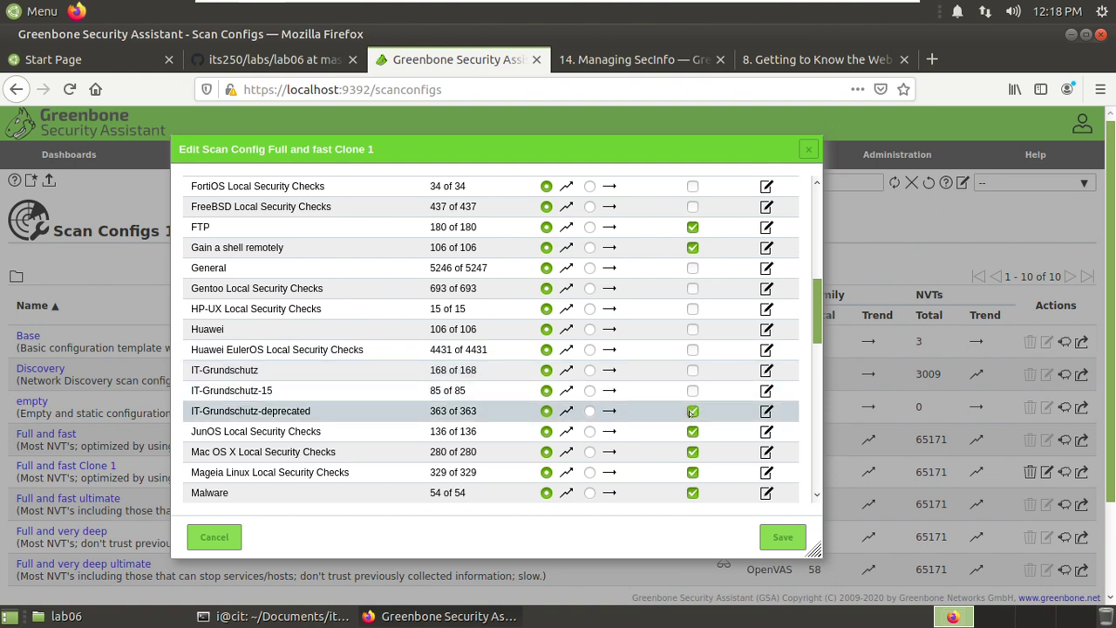
click(693, 411)
click(693, 431)
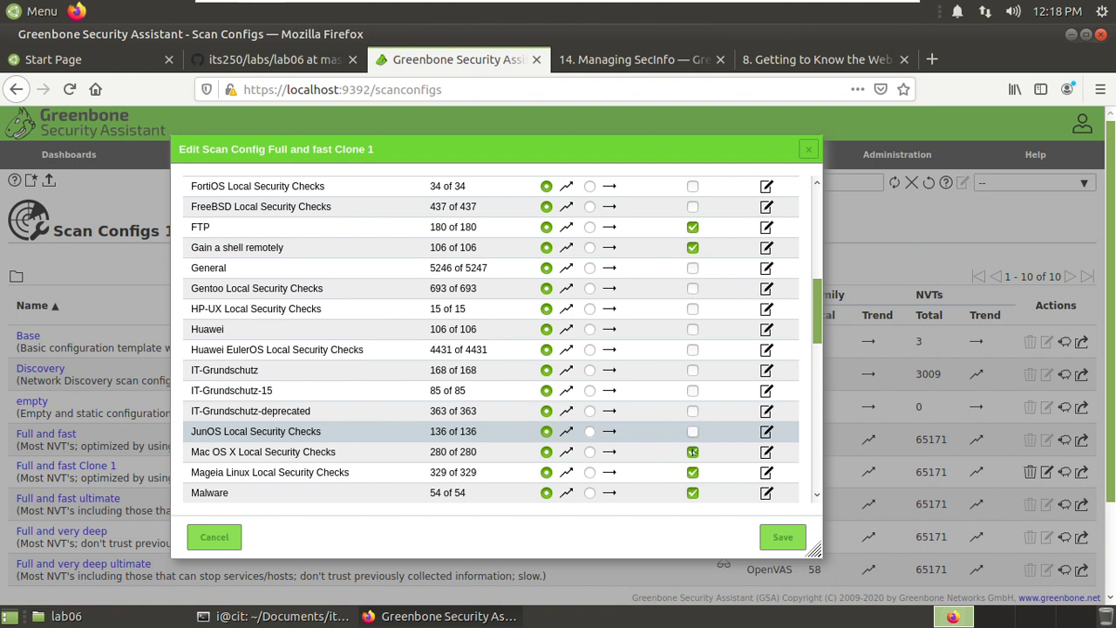
click(693, 452)
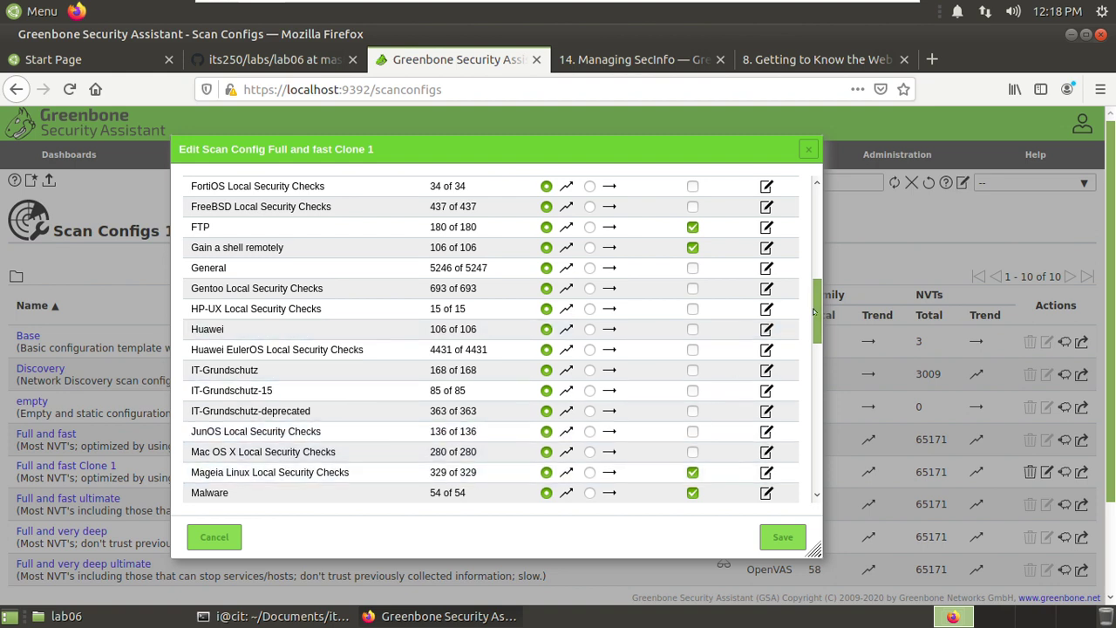
Deselect all NVTs of the Mageia Linux, Mandrake, Oracle Linux and Palo Alto PAN-OS Local Security Checks families
drag(814, 313, 815, 351)
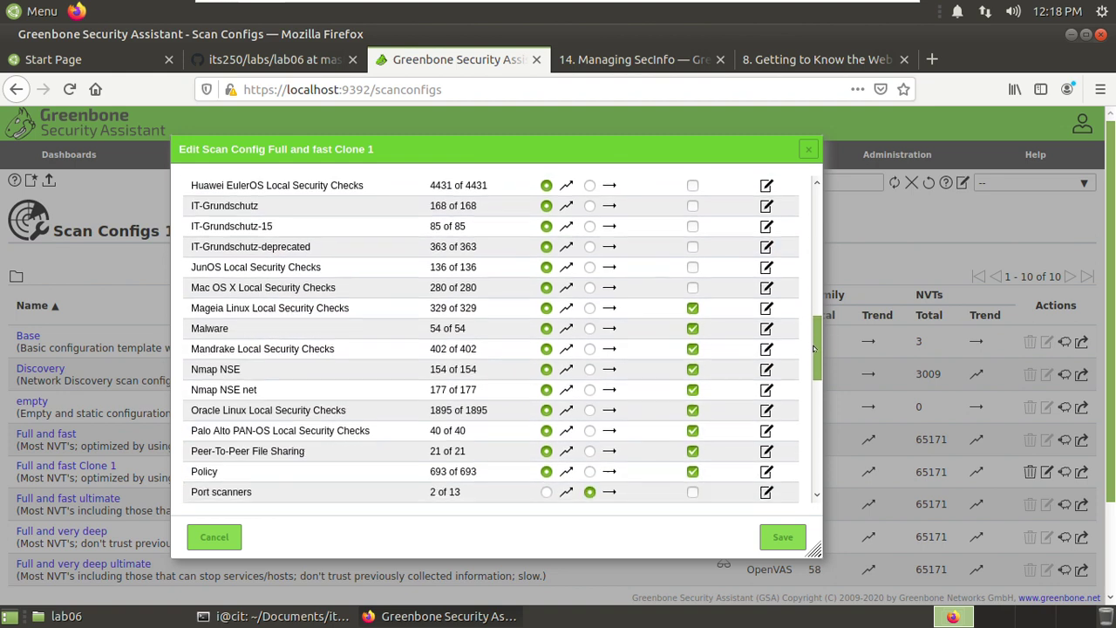
click(690, 311)
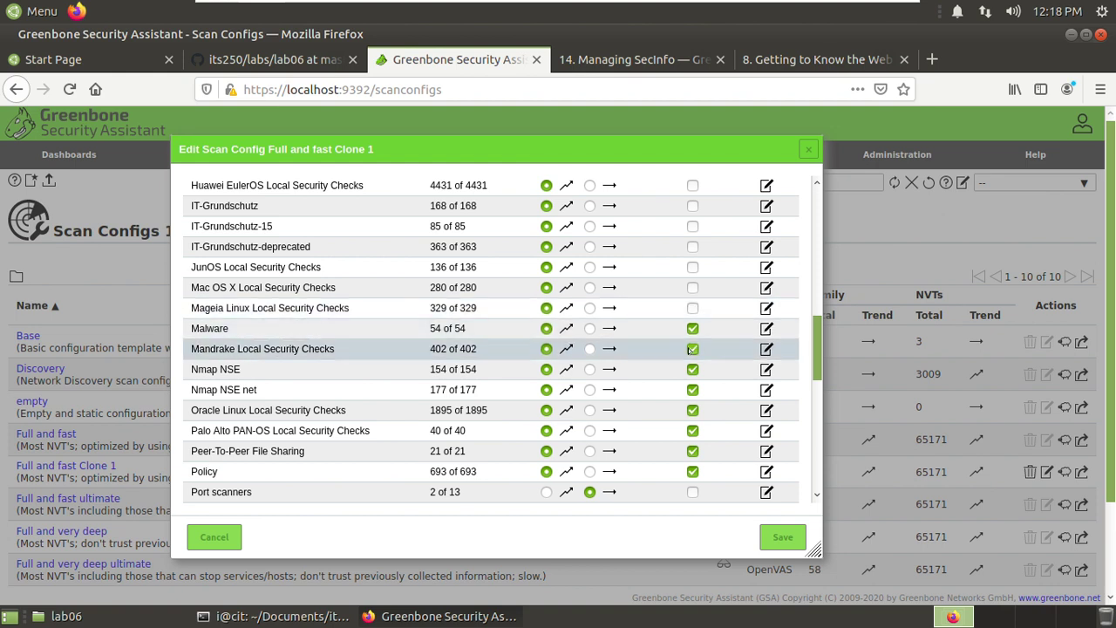
click(690, 348)
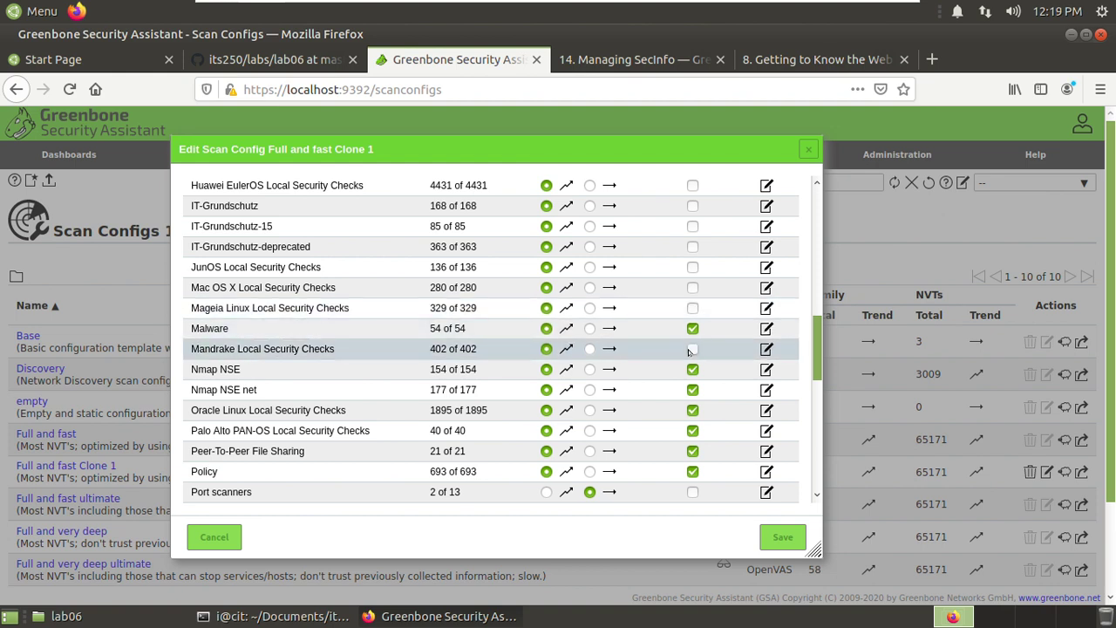
click(691, 412)
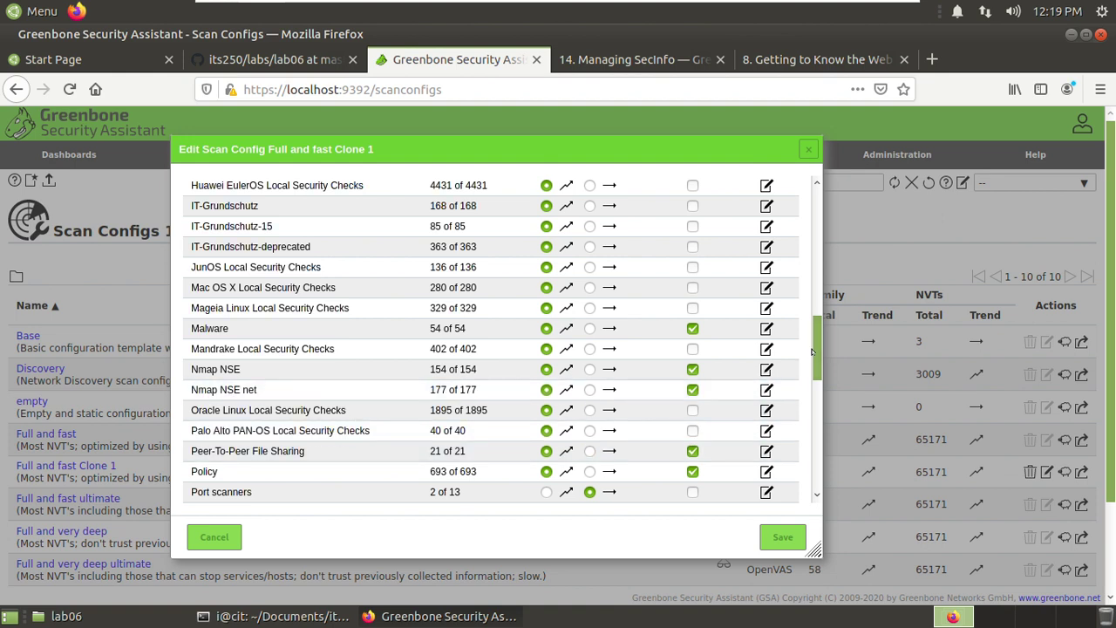
Deselect all NVTs of the Red Hat and Slackware Local Security Checks families
drag(813, 355, 813, 394)
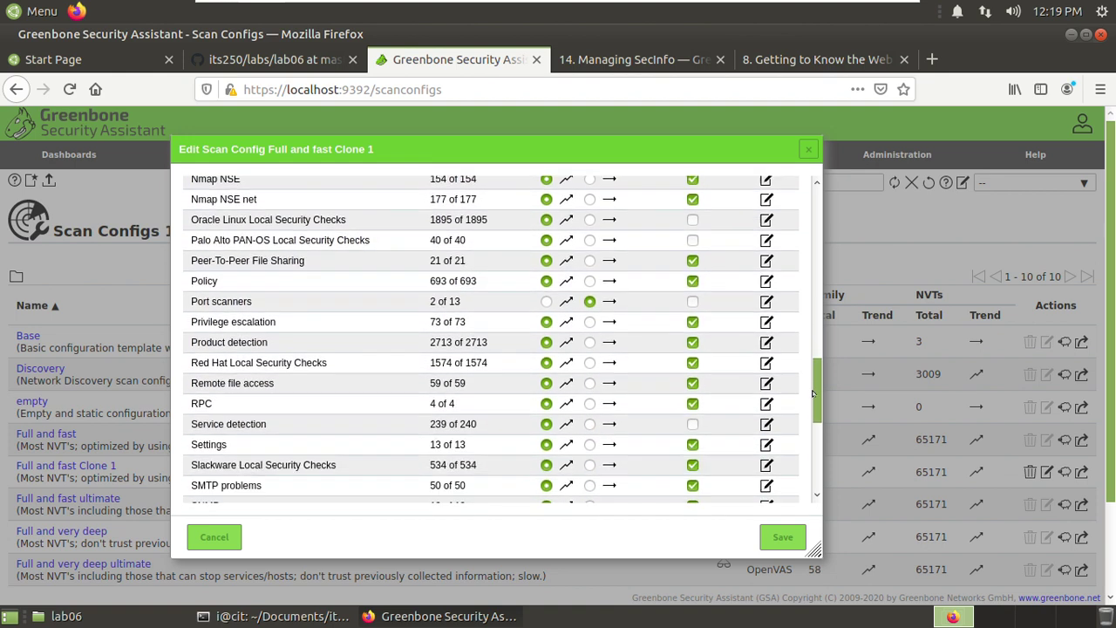
click(693, 363)
scroll(703, 399, down, 1)
scroll(703, 398, down, 1)
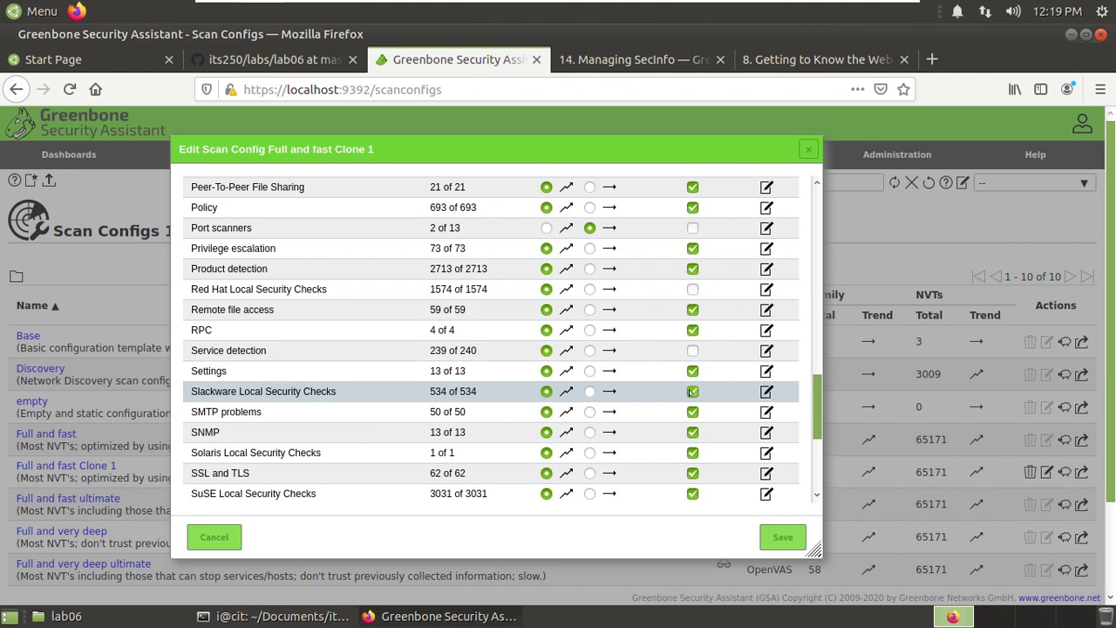
click(693, 397)
scroll(696, 397, down, 2)
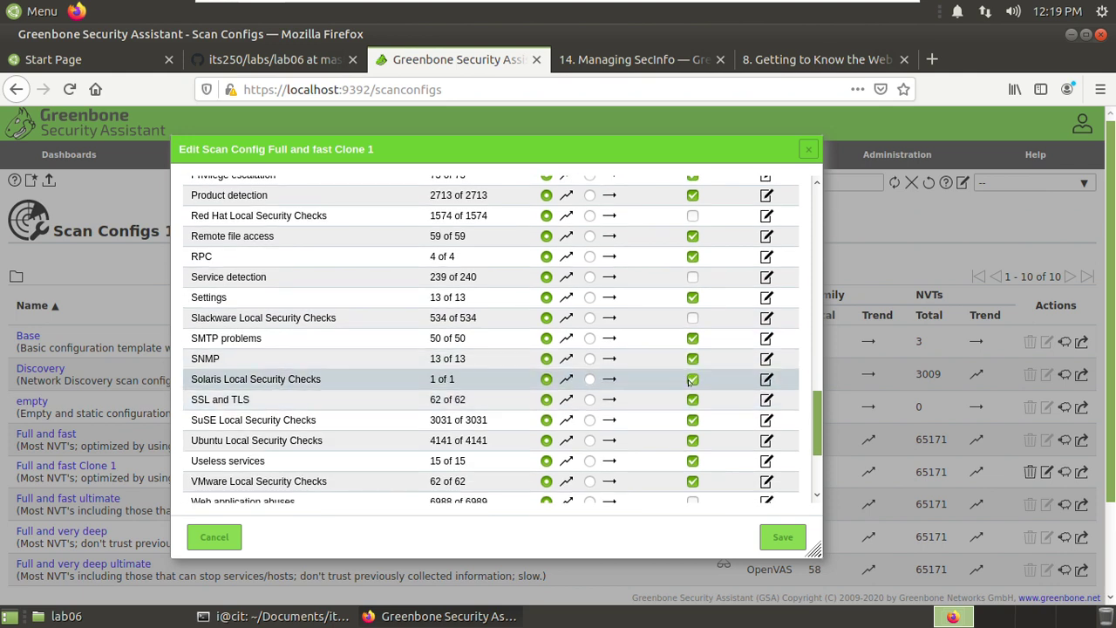
Deselect all NVTs of the Solaris, SuSE, Ubuntu and VMware Local Security Checks families
click(692, 379)
scroll(692, 419, down, 1)
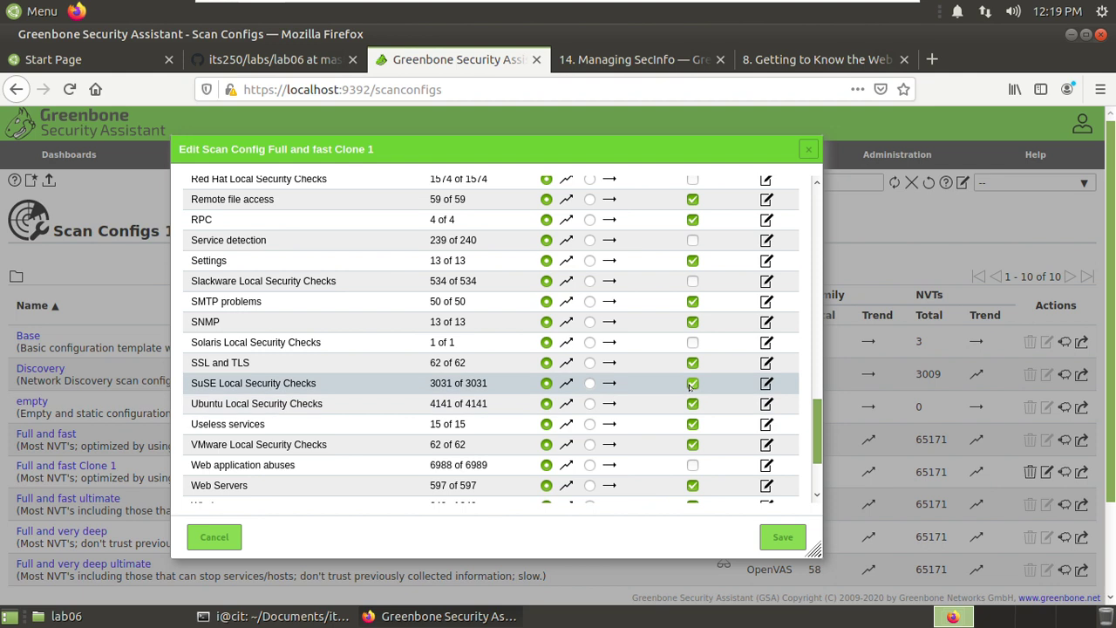
click(693, 384)
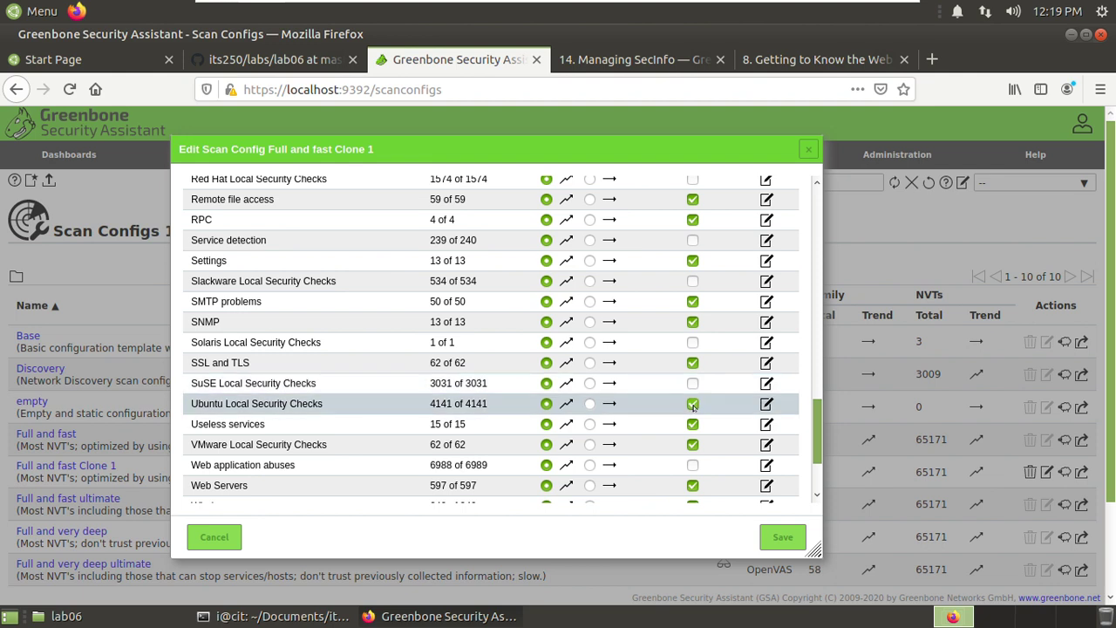
click(695, 407)
scroll(693, 407, down, 1)
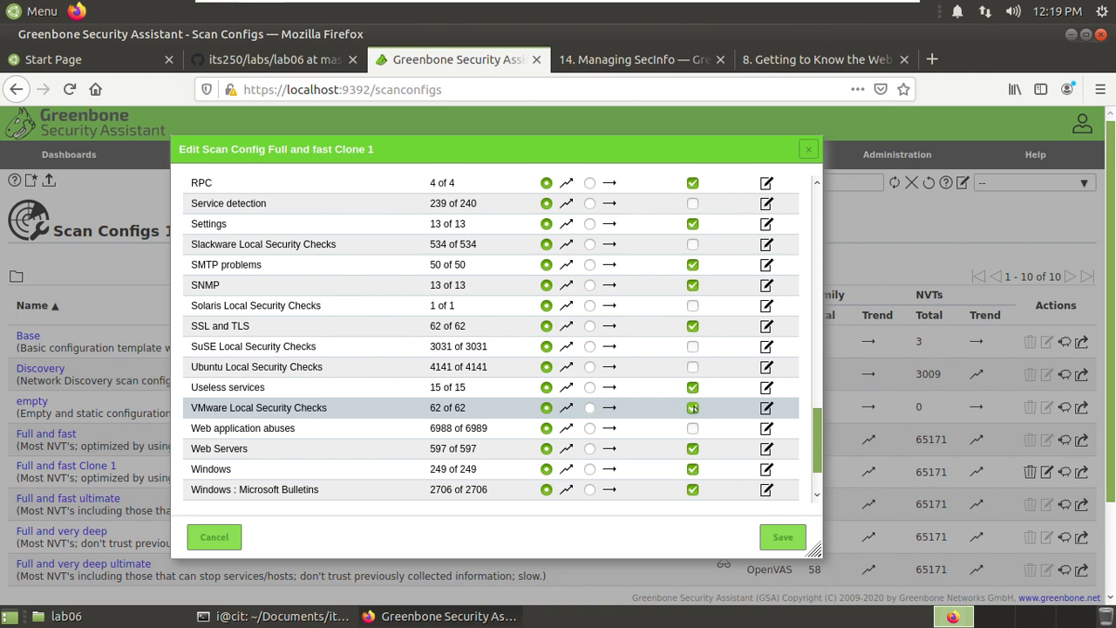
scroll(692, 409, down, 2)
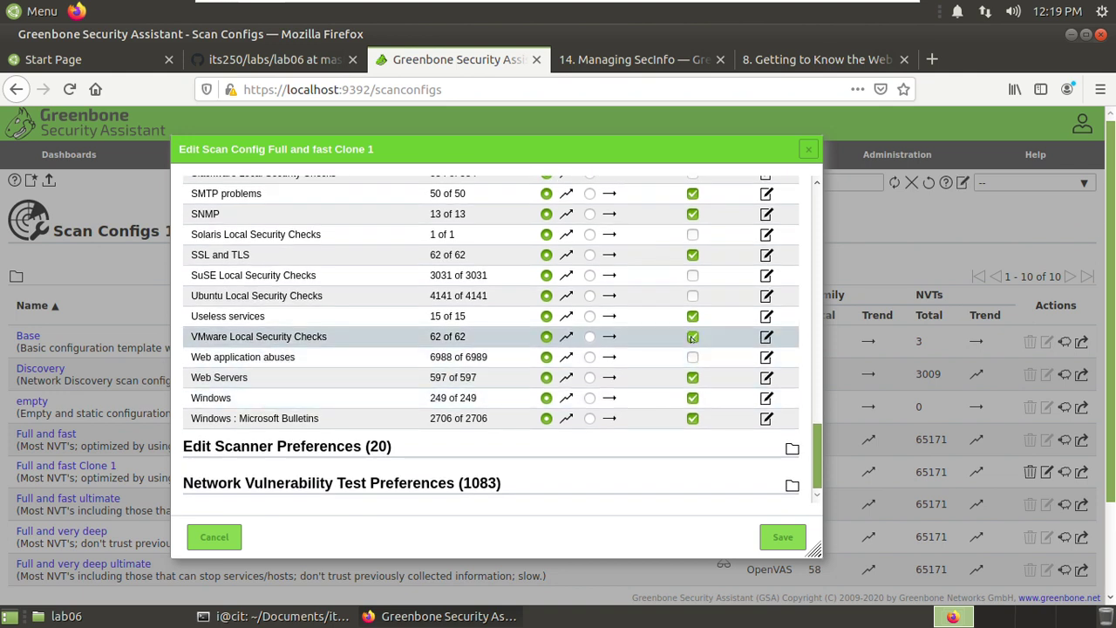
click(693, 337)
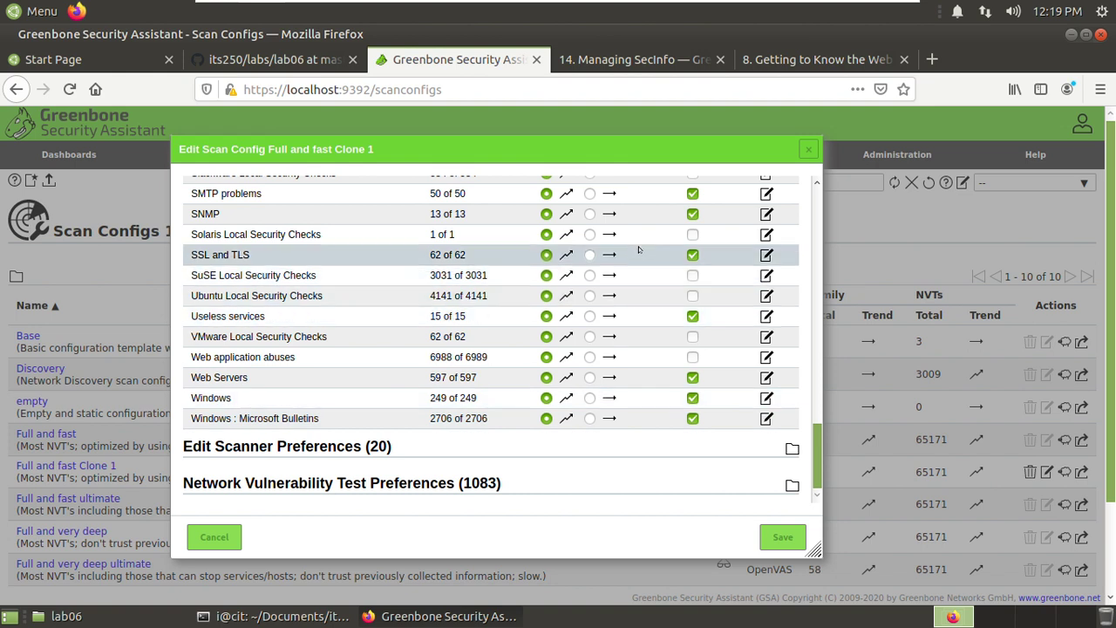
Review the NVT family selections back up the list and save the edited scan config
scroll(638, 250, up, 1)
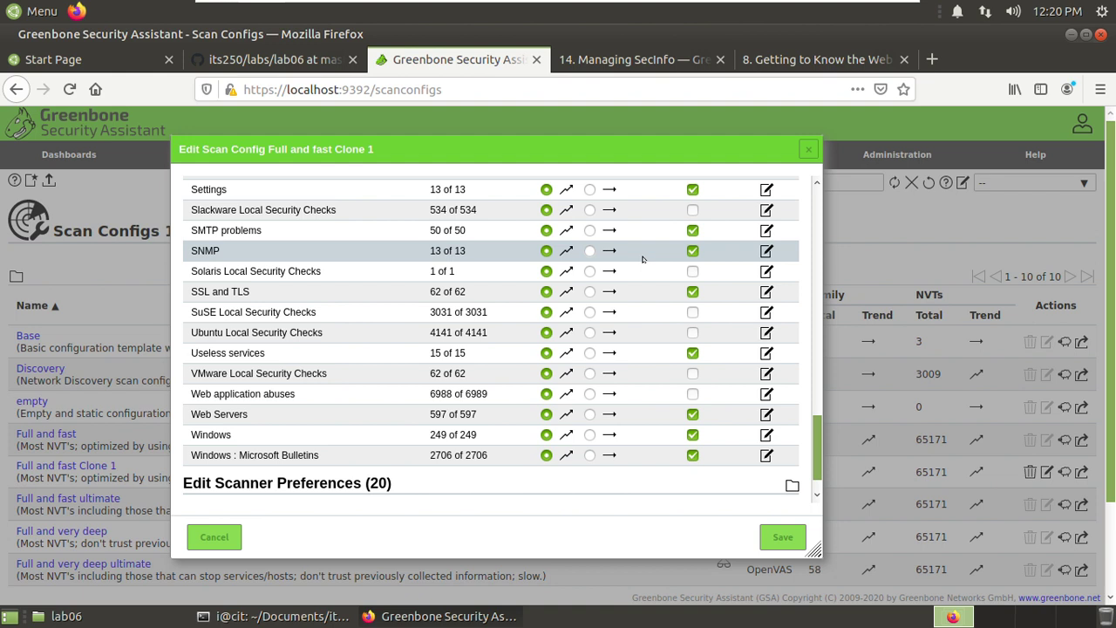
scroll(643, 260, up, 1)
scroll(642, 259, up, 2)
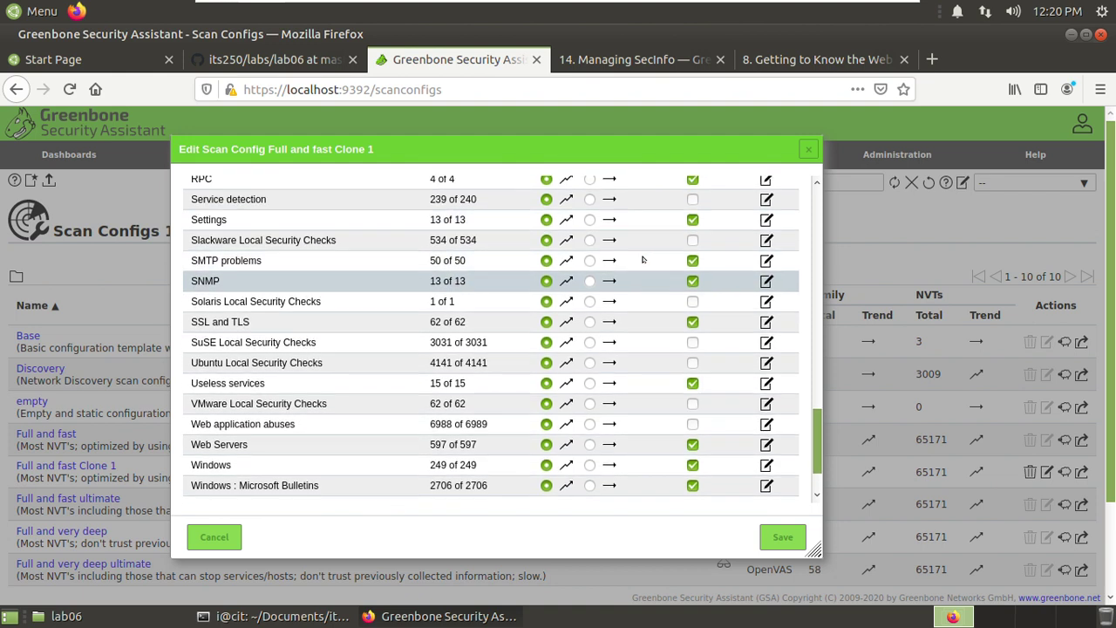
scroll(643, 263, up, 5)
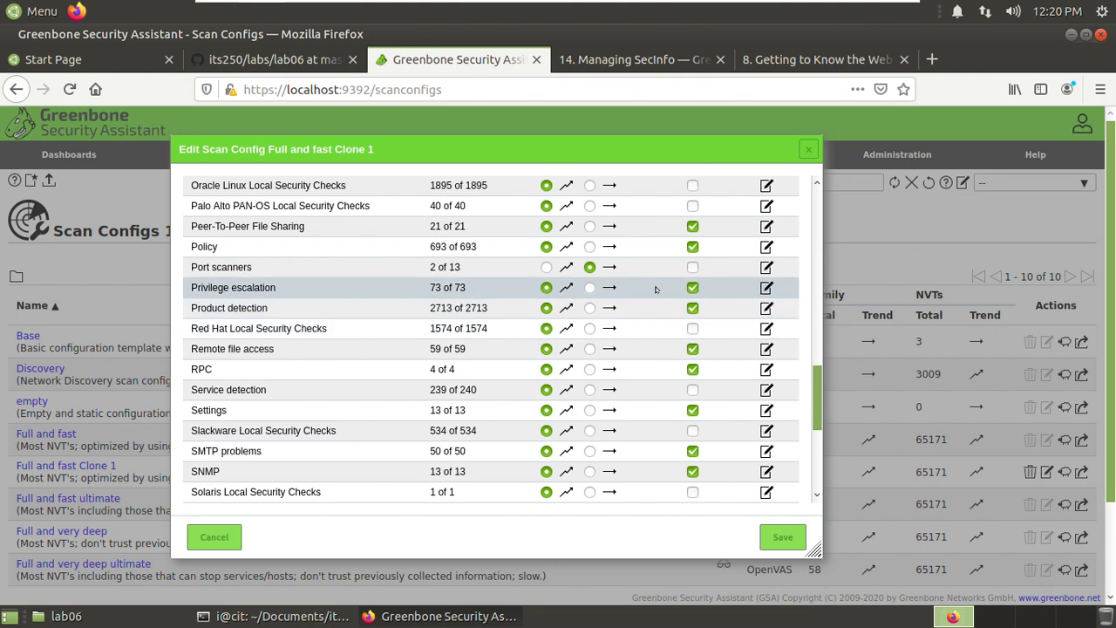
scroll(656, 290, up, 5)
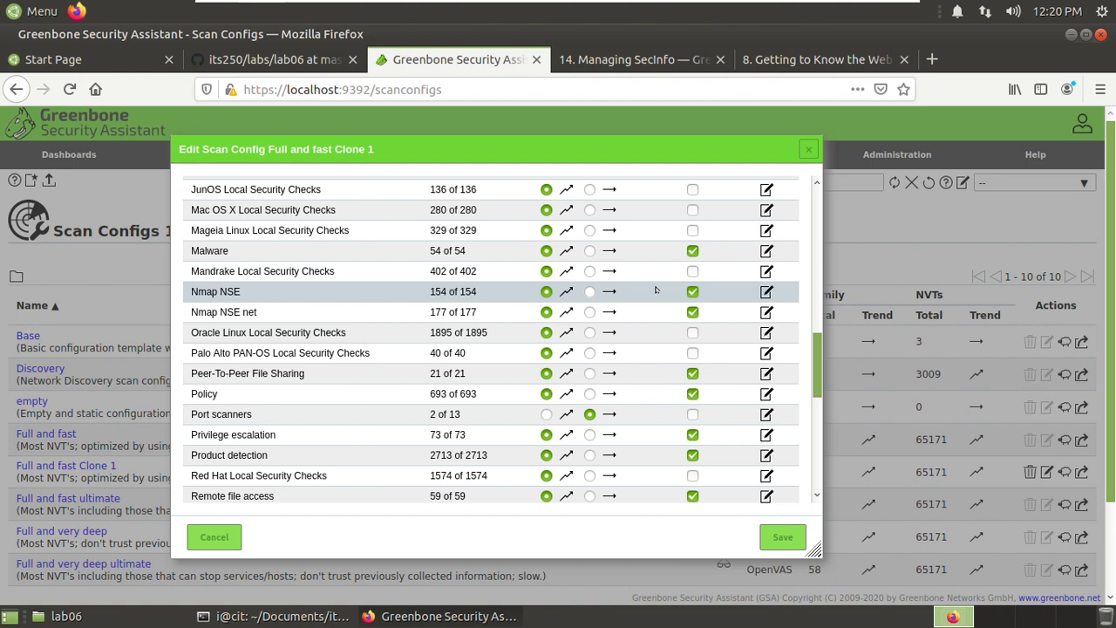
scroll(656, 290, up, 6)
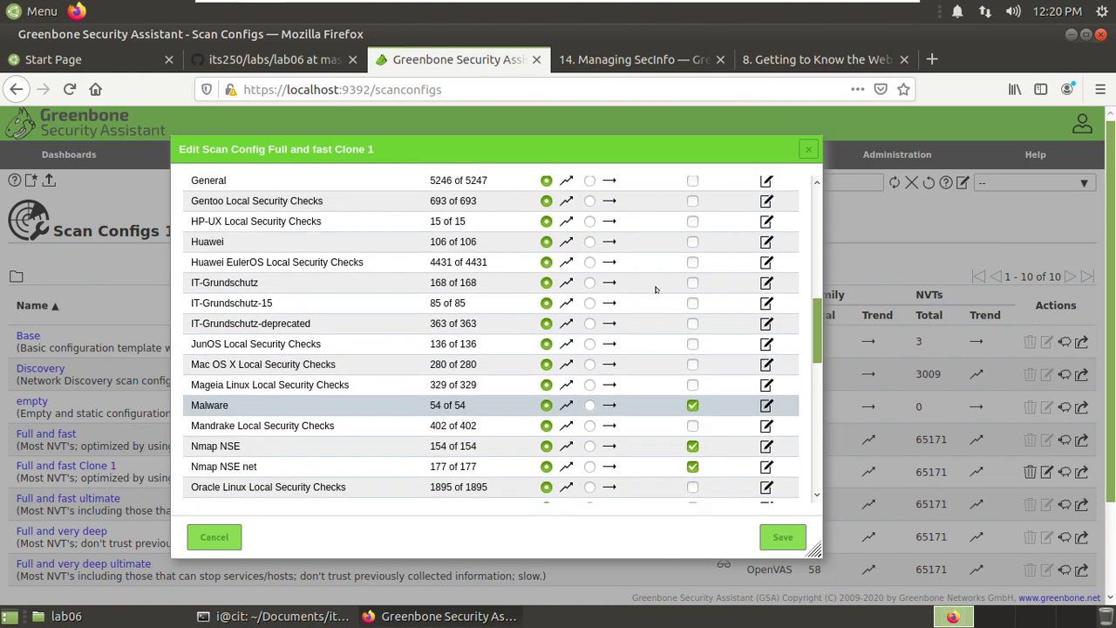
scroll(656, 290, up, 1)
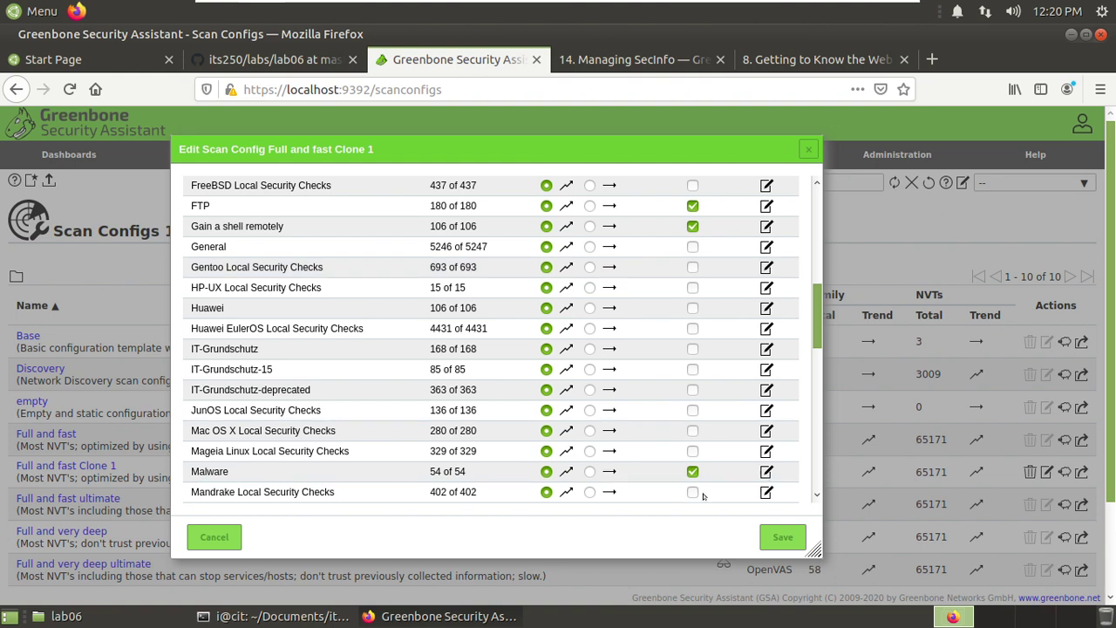
click(780, 538)
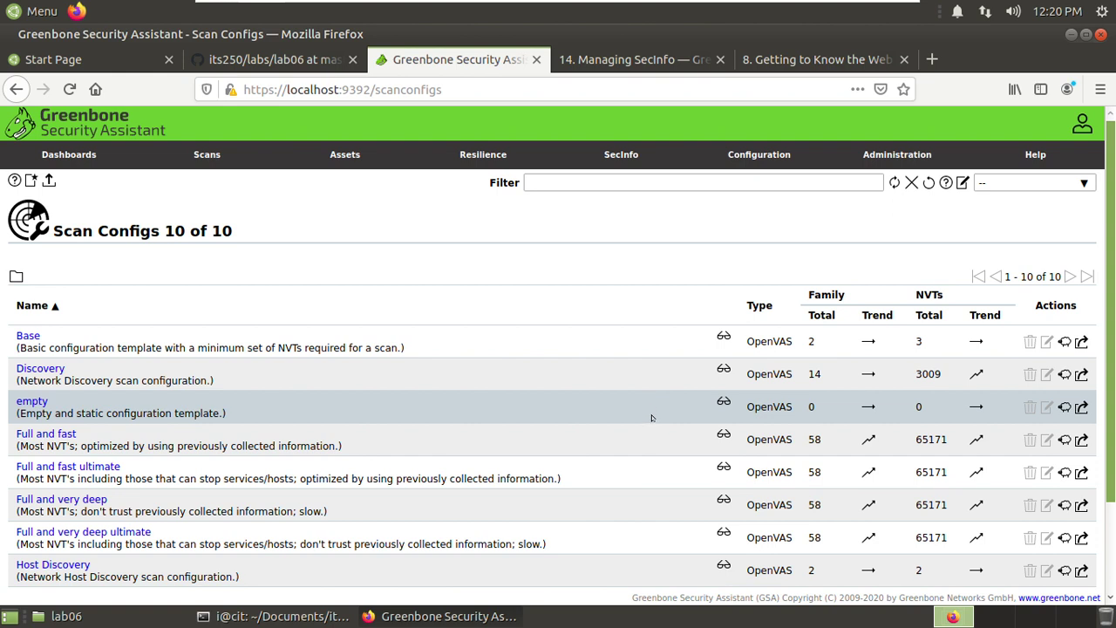
Reopen the Scan windows only config to check its selected NVT families, and close it without changes
scroll(651, 419, down, 3)
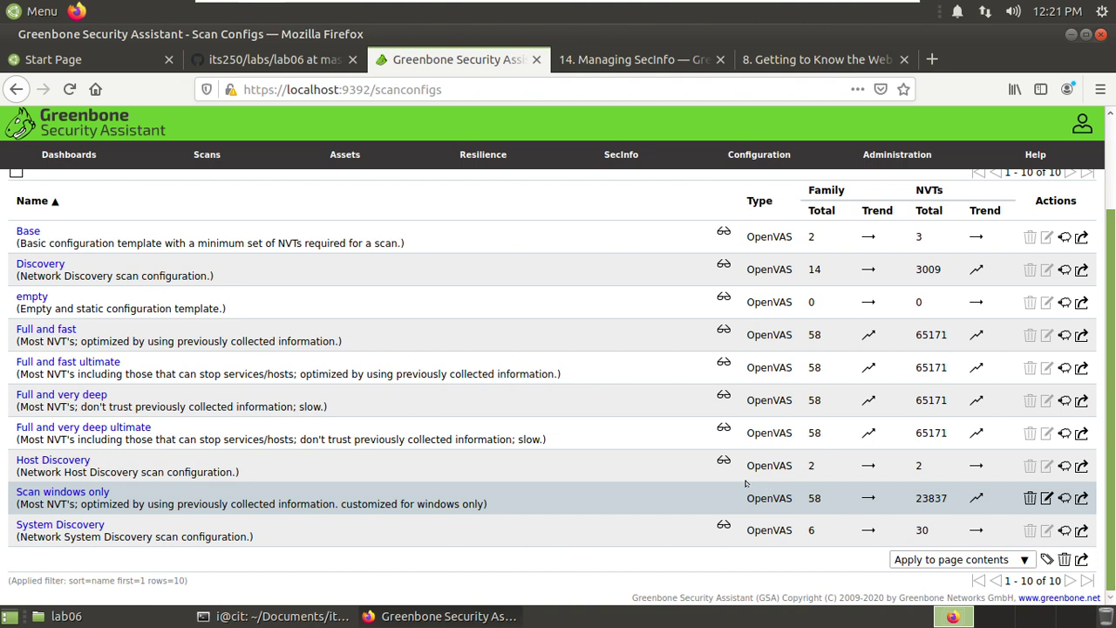
click(87, 493)
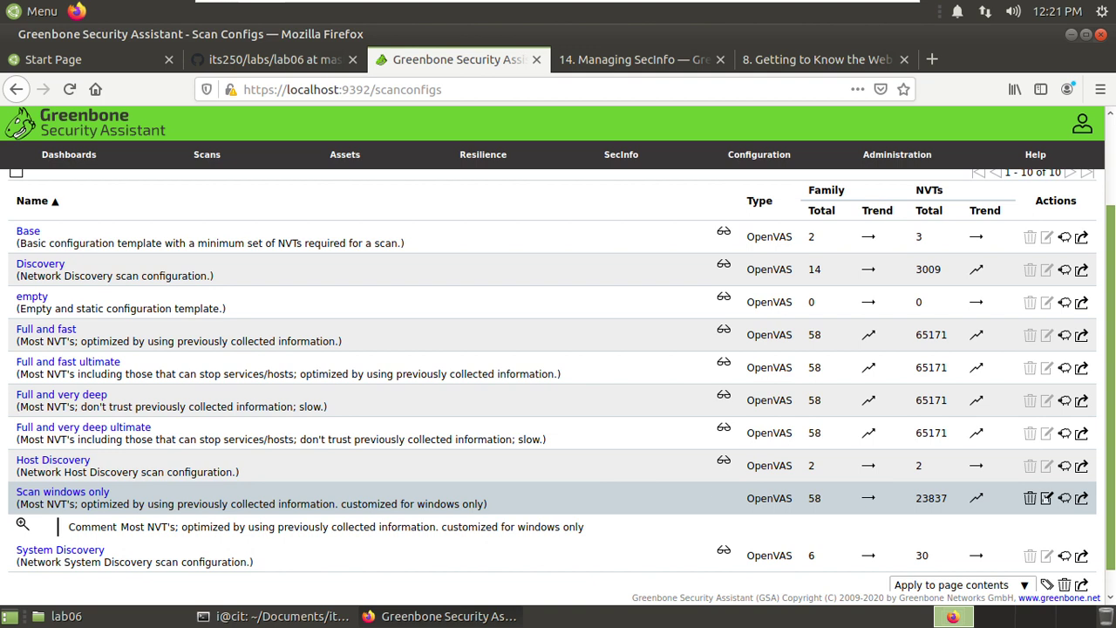
click(1047, 498)
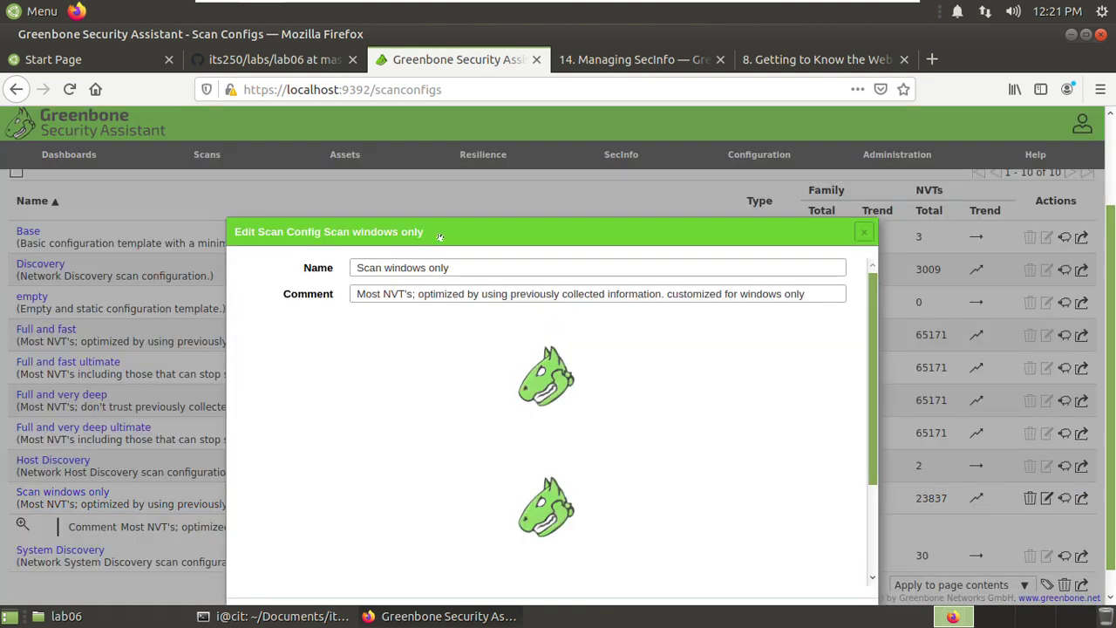
drag(435, 176, 422, 111)
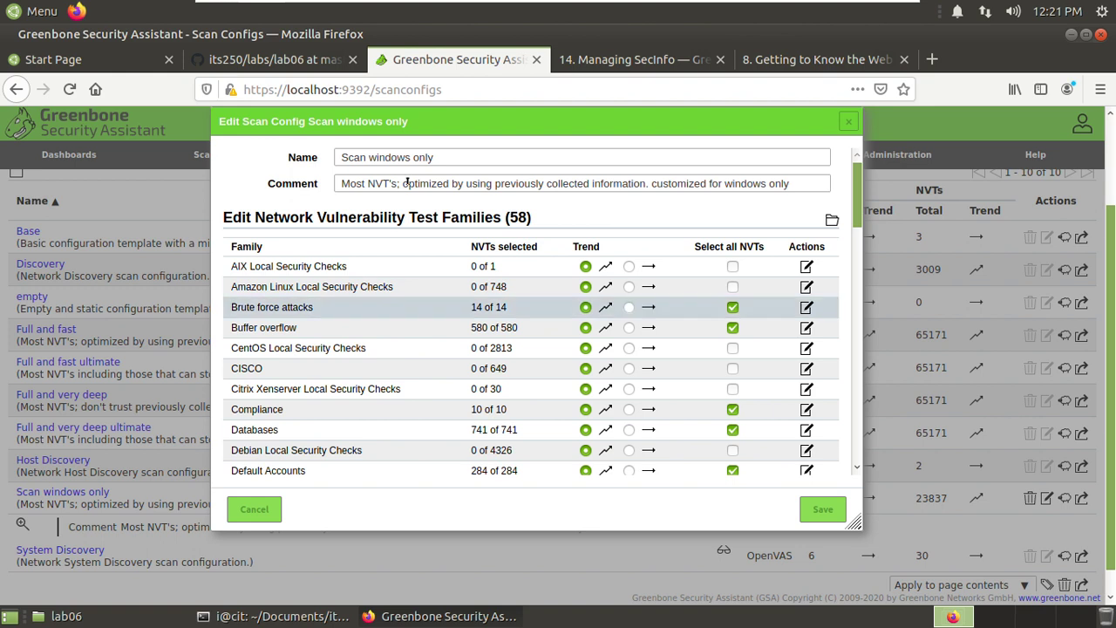
click(251, 511)
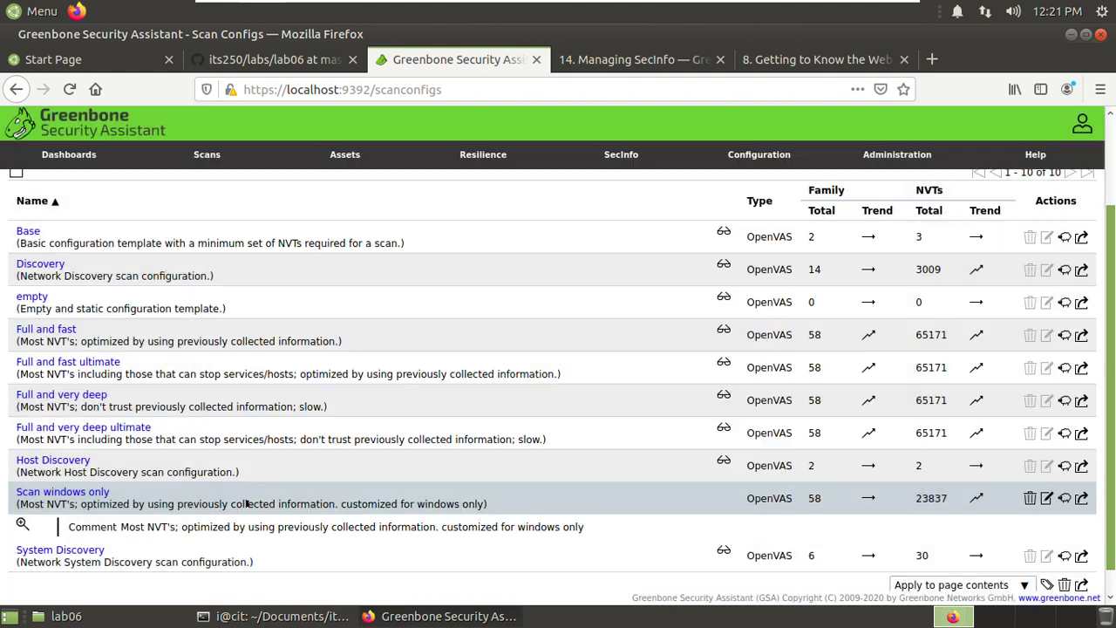
Open the scan tasks page from the scan configs list
scroll(466, 404, down, 1)
scroll(562, 290, up, 1)
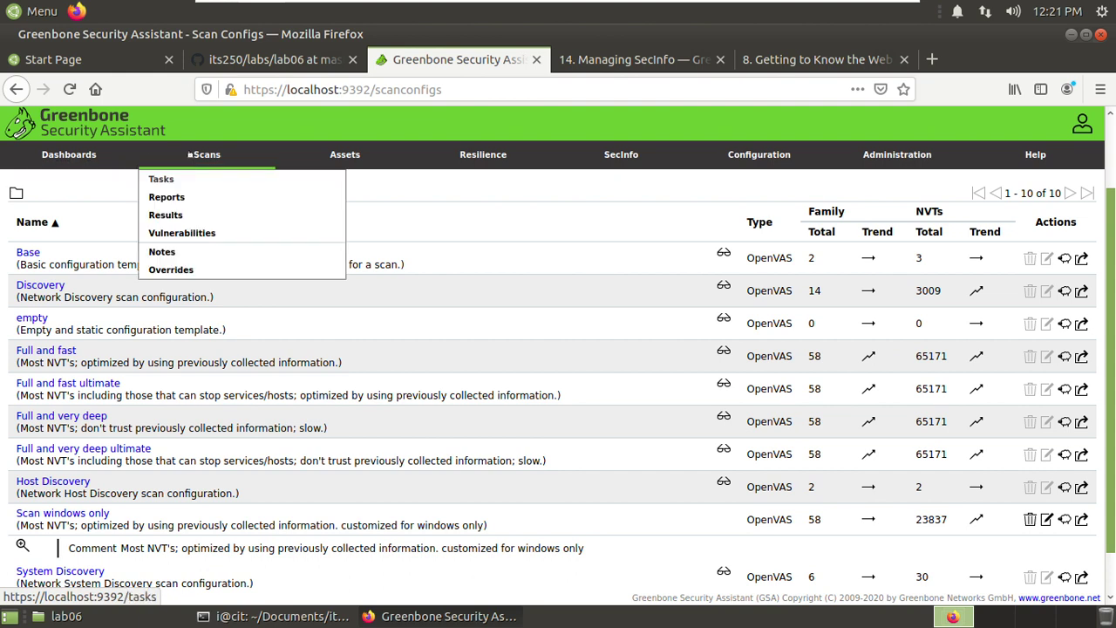
click(207, 157)
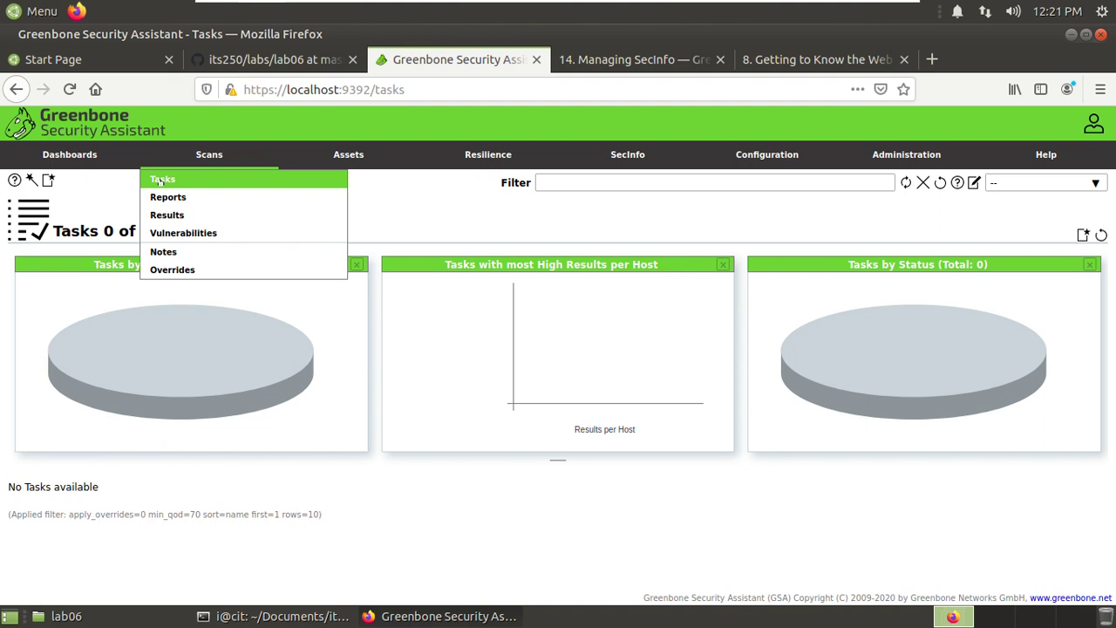
mouse_move(30, 181)
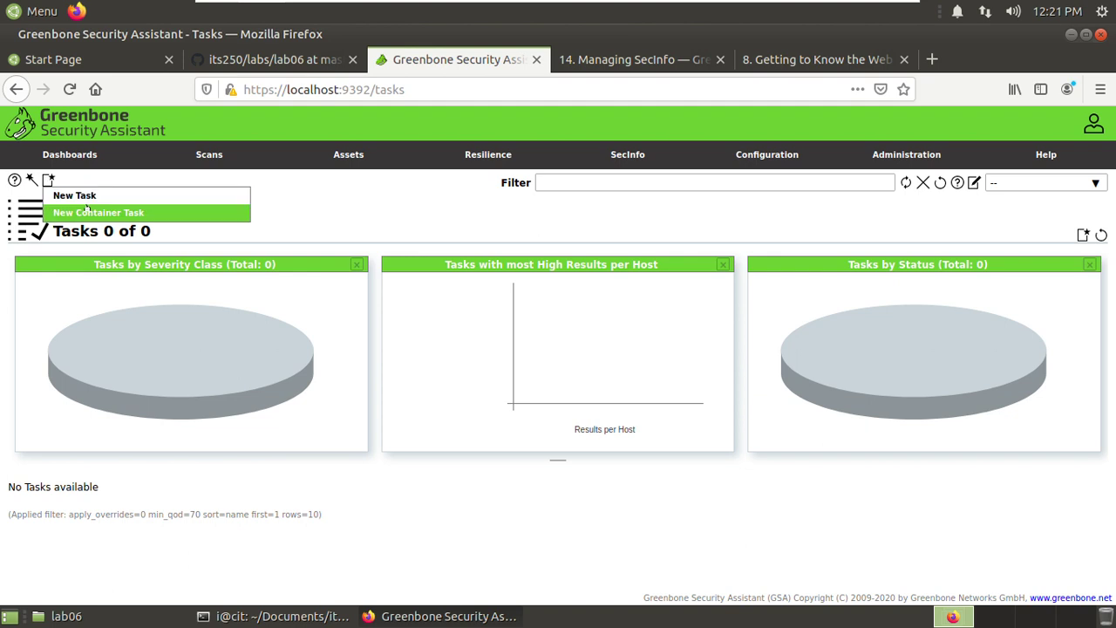
click(80, 197)
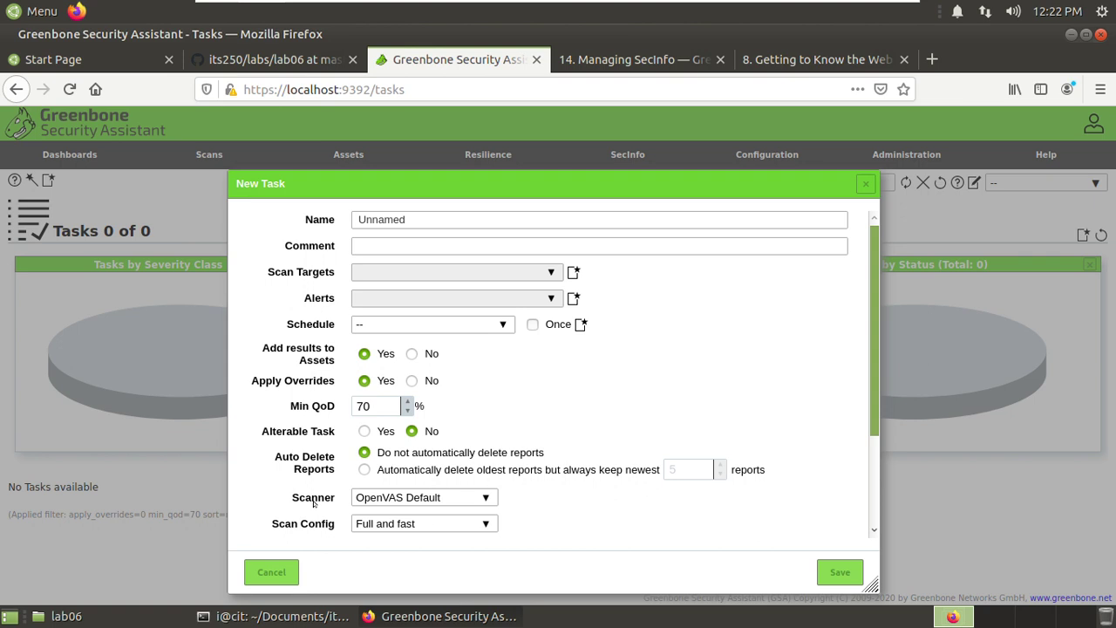
click(441, 523)
scroll(453, 536, down, 2)
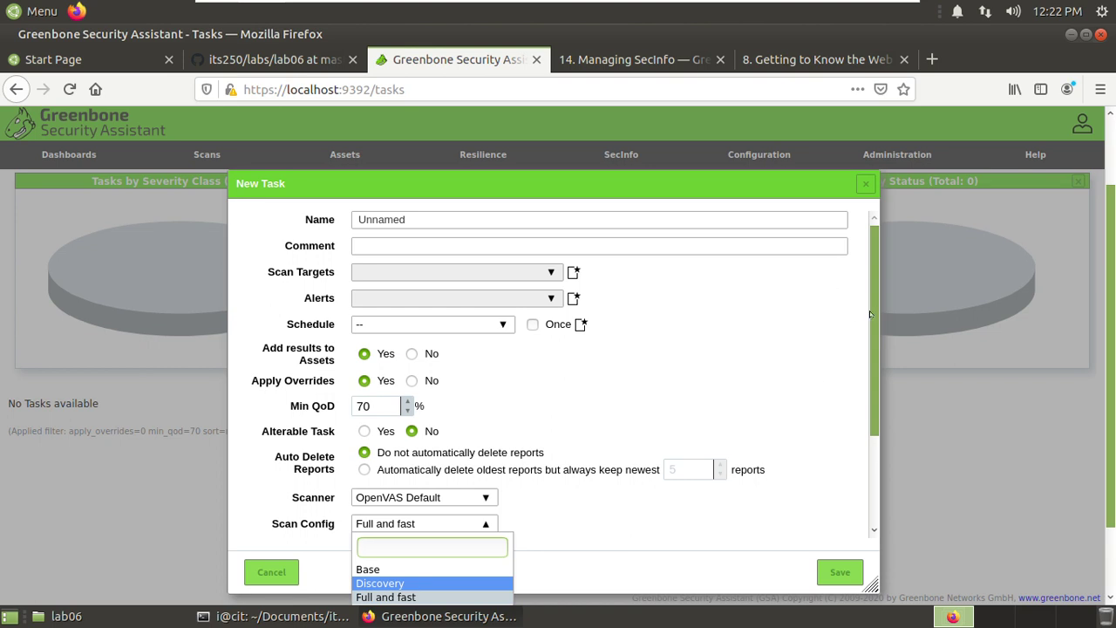
scroll(869, 310, down, 1)
scroll(891, 434, up, 2)
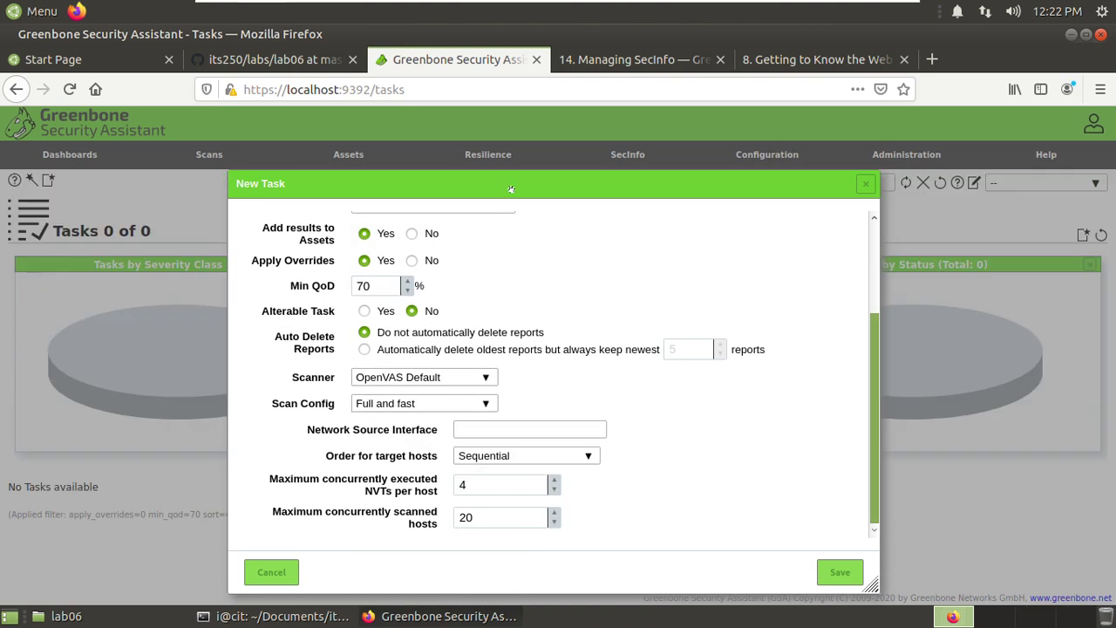
drag(511, 188, 509, 125)
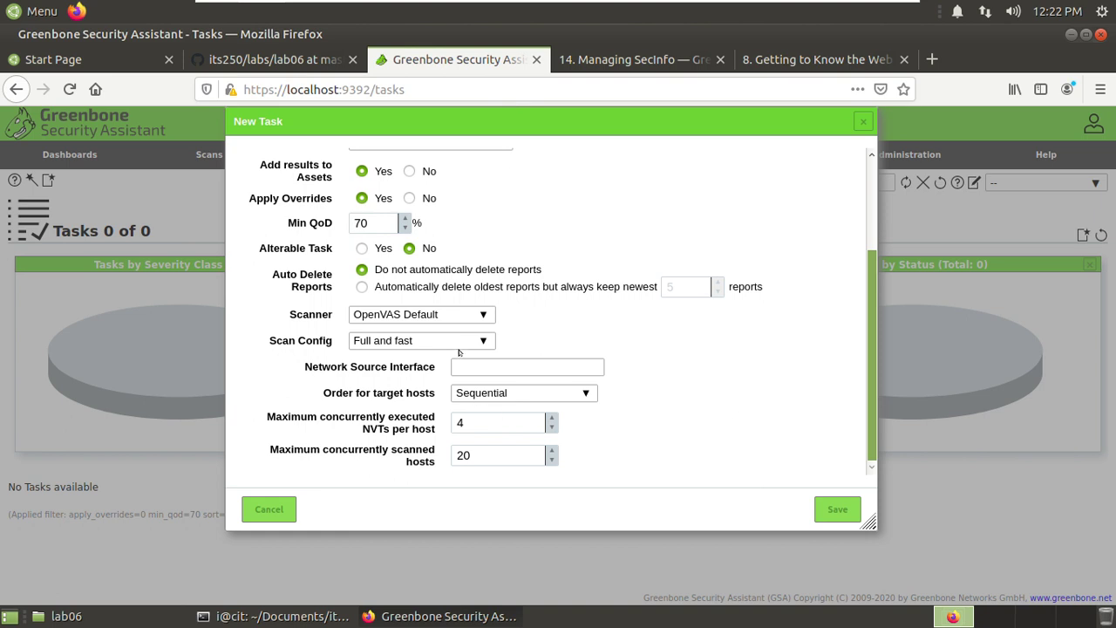
click(477, 341)
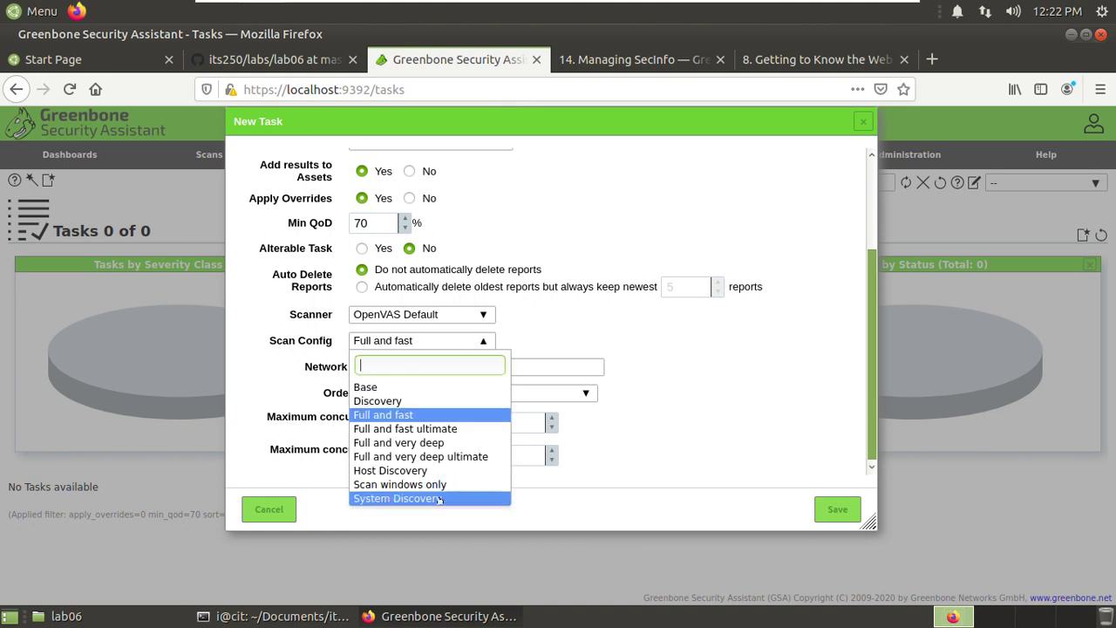
click(771, 378)
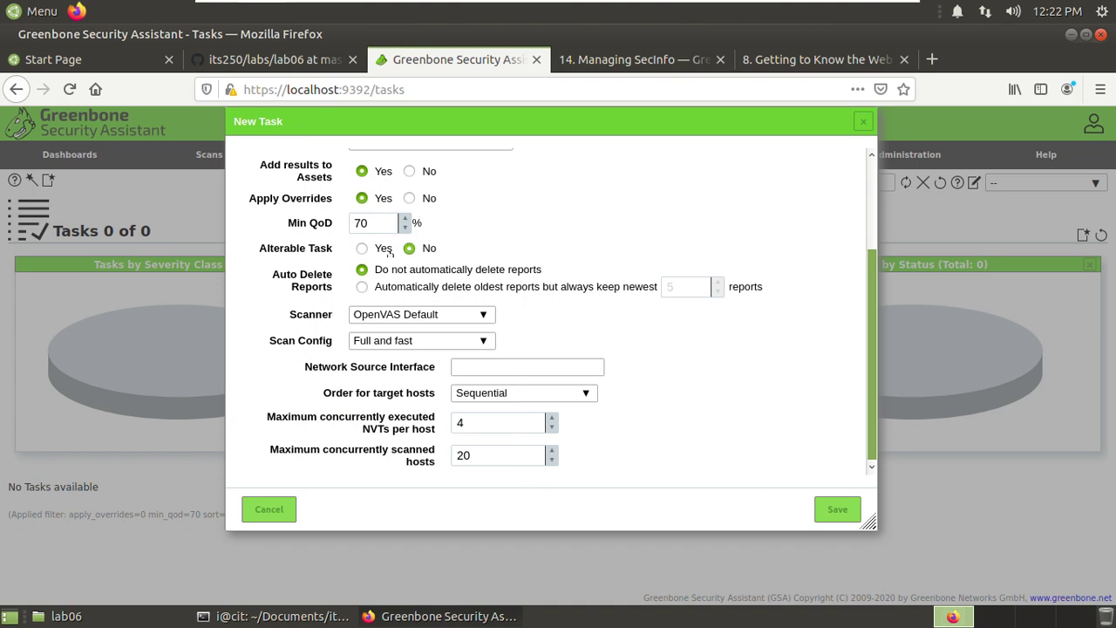
scroll(869, 347, up, 3)
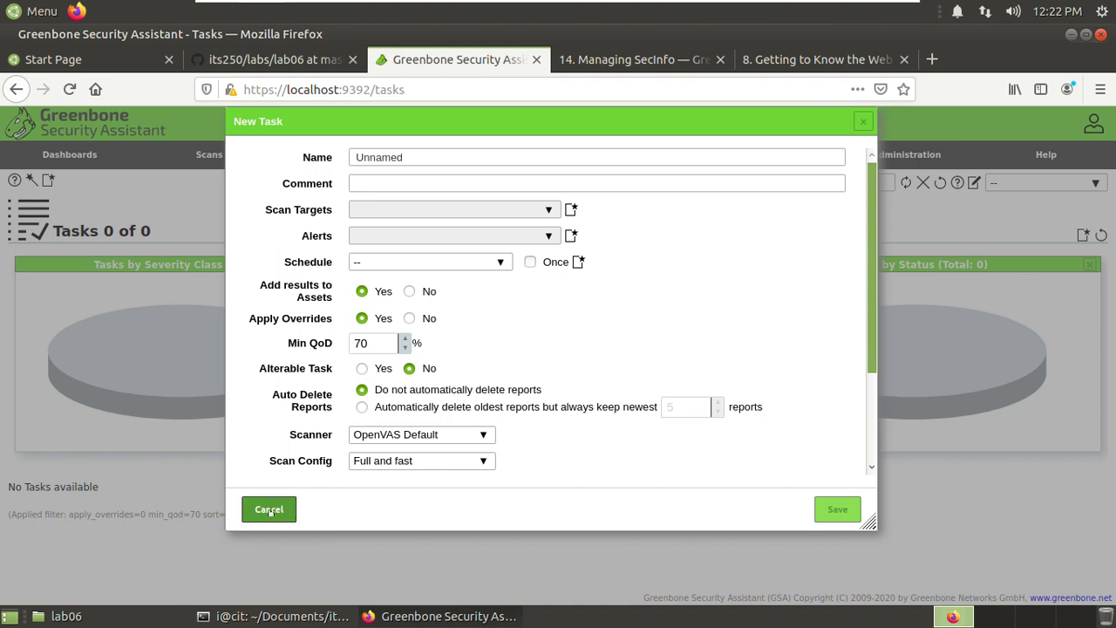
click(269, 510)
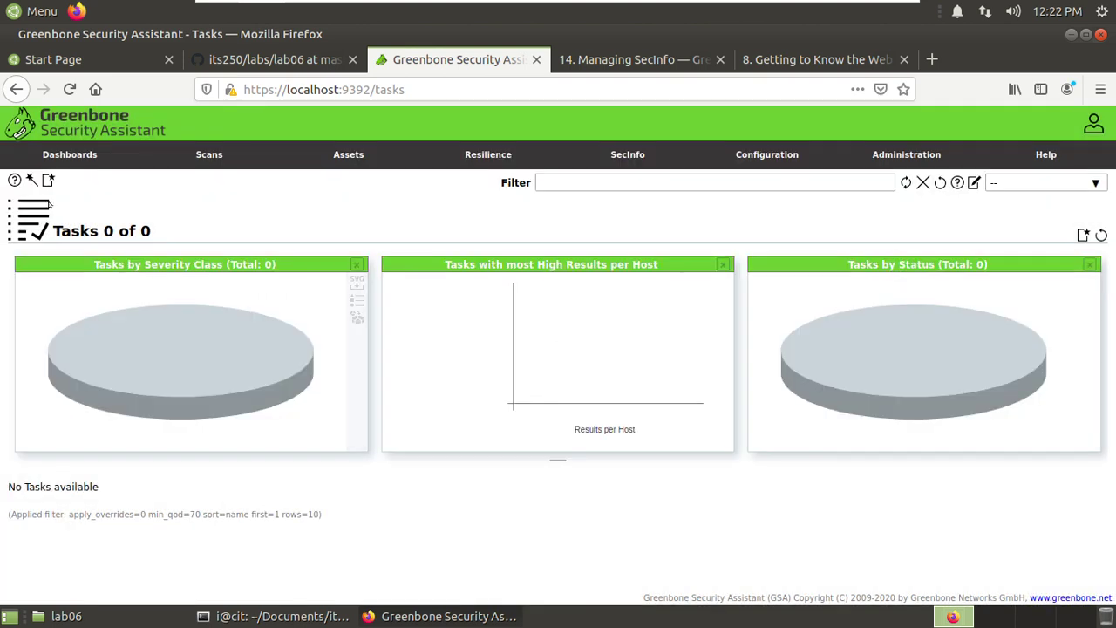
Start a new scan task with the Advanced Task Wizard and choose Scan windows only as its scan config
mouse_move(35, 183)
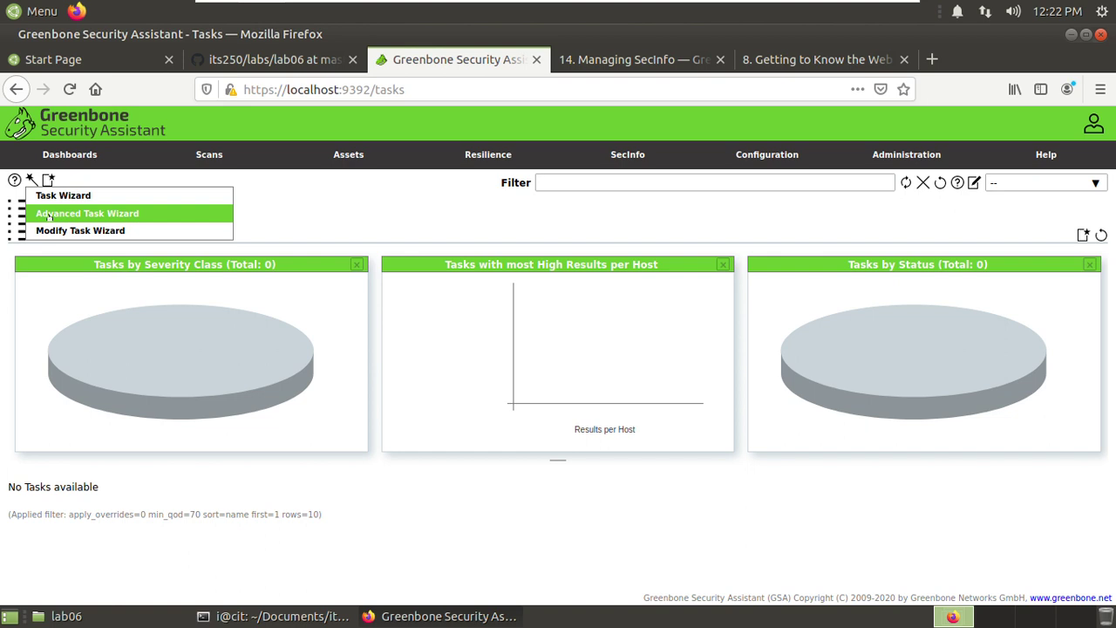
click(50, 217)
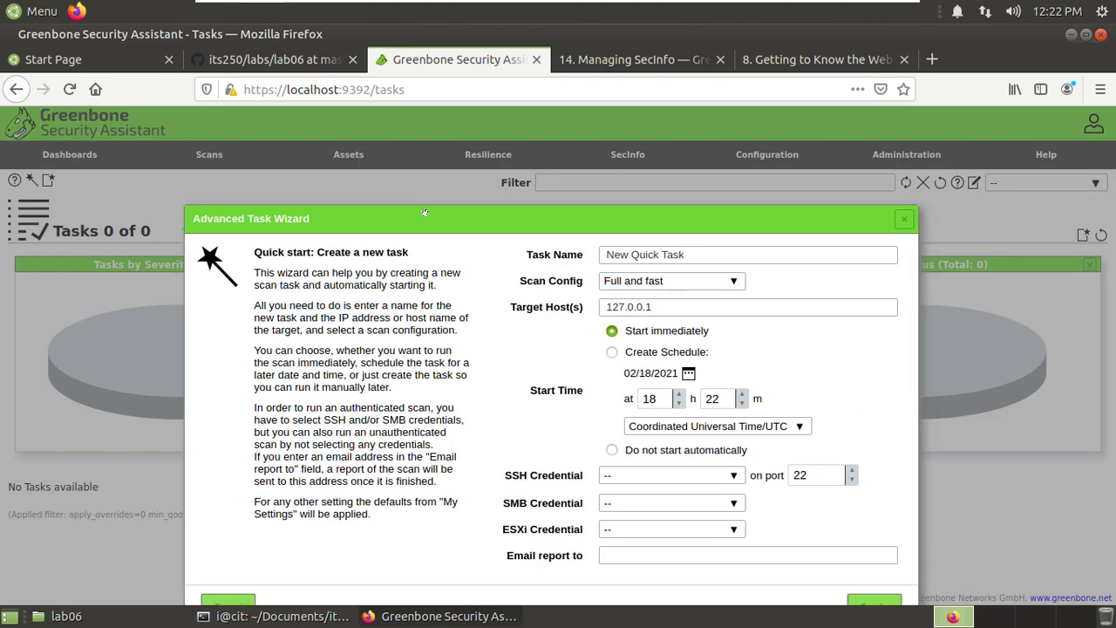
drag(425, 213, 403, 172)
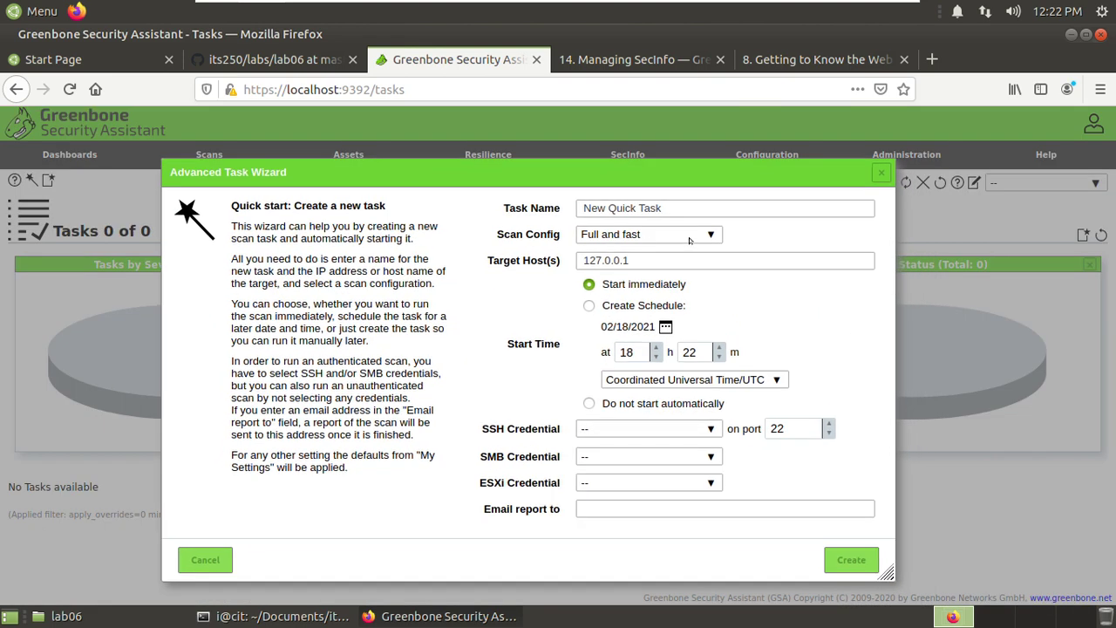
click(712, 235)
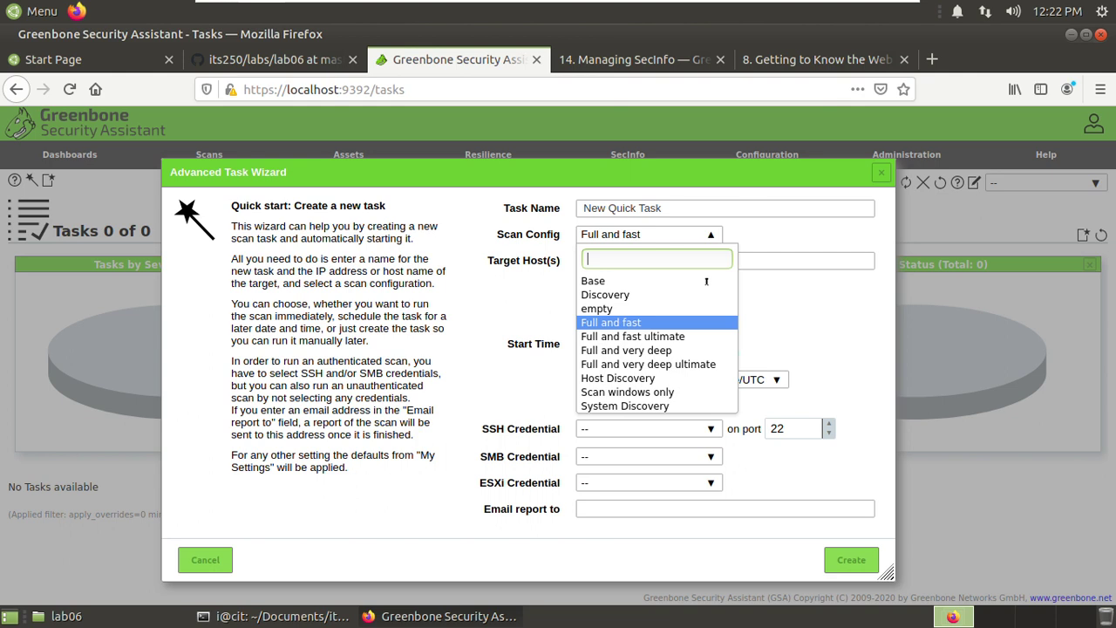
click(704, 394)
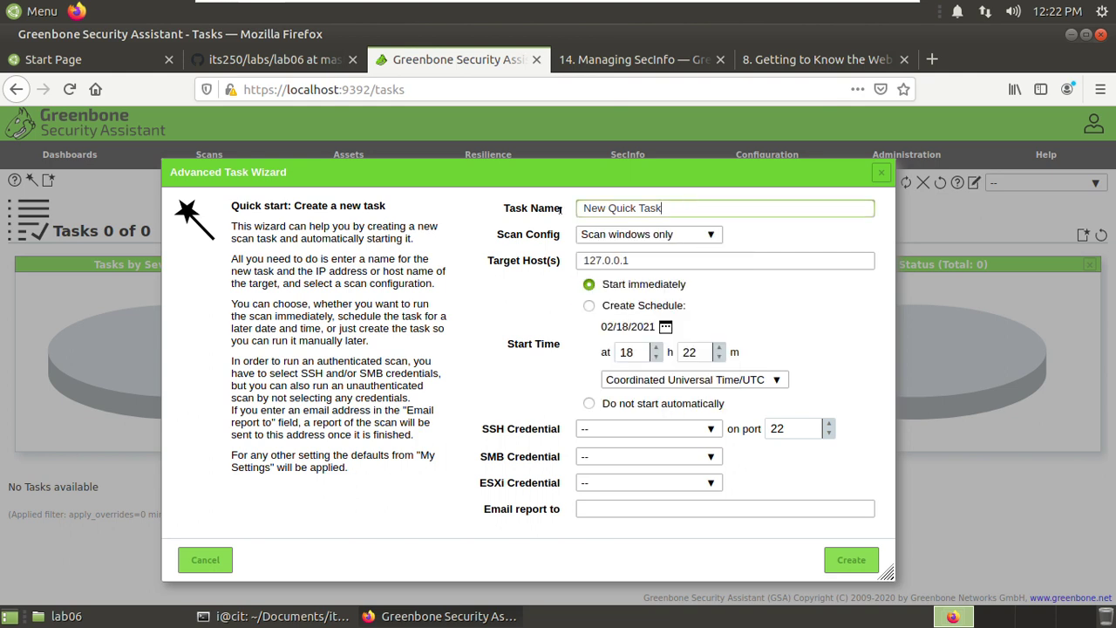
Name the task Lab06 and set its target host to 192.168.153.130
drag(668, 206, 571, 200)
text(Lab06)
drag(636, 256, 565, 257)
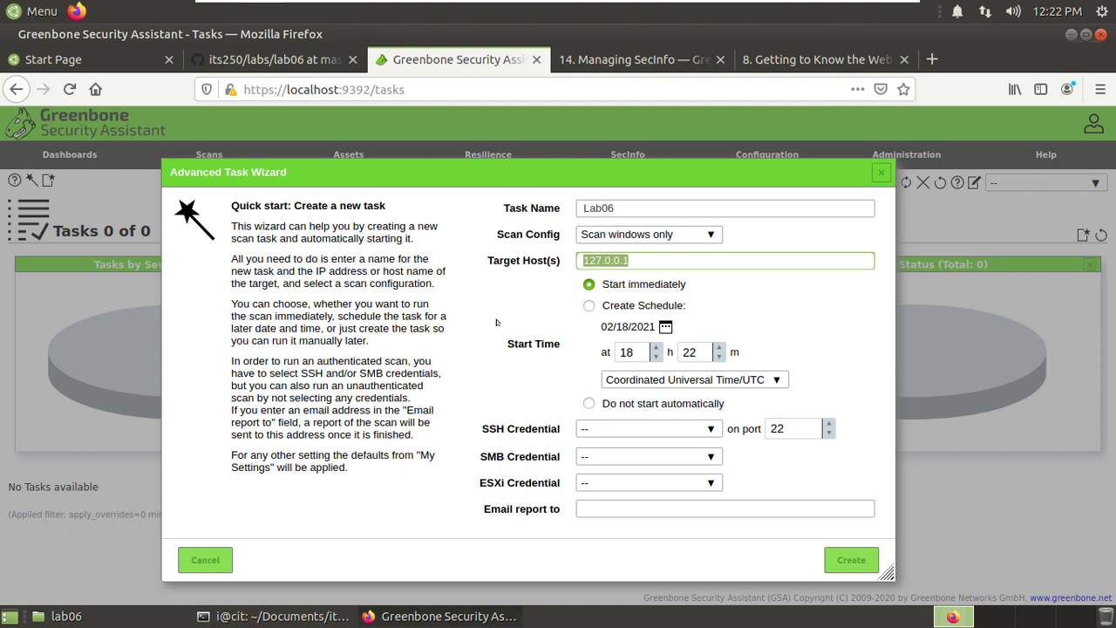
text(192.168.153.1)
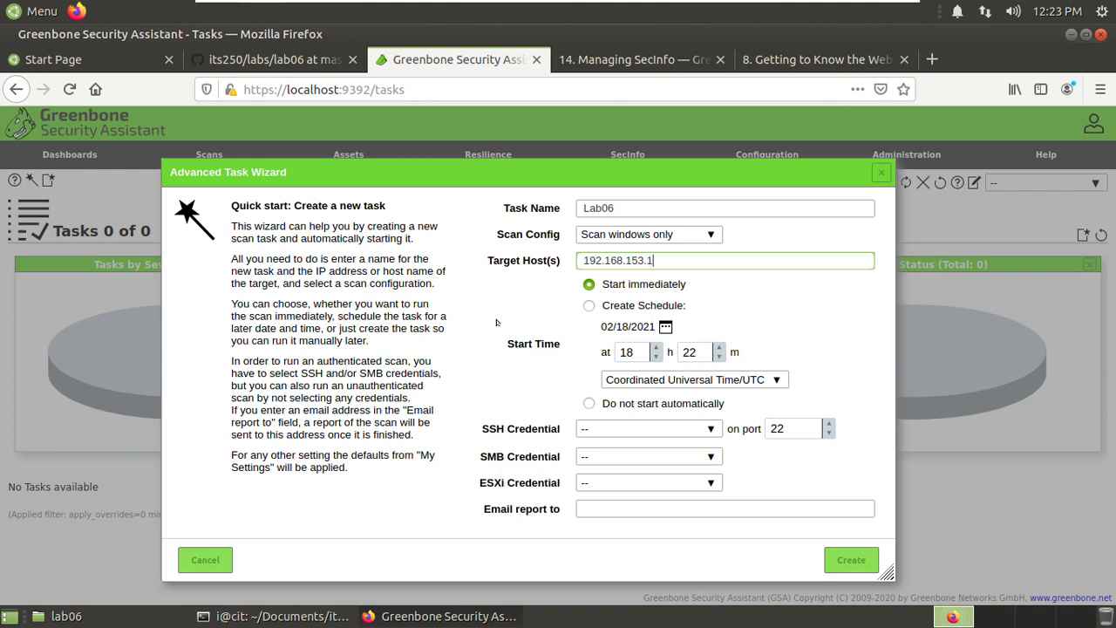
text(30)
Switch to the wins2019 virtual machine, check its IPv4 address in Command Prompt, and return to the Ubuntu virtual machine
mouse_move(789, 4)
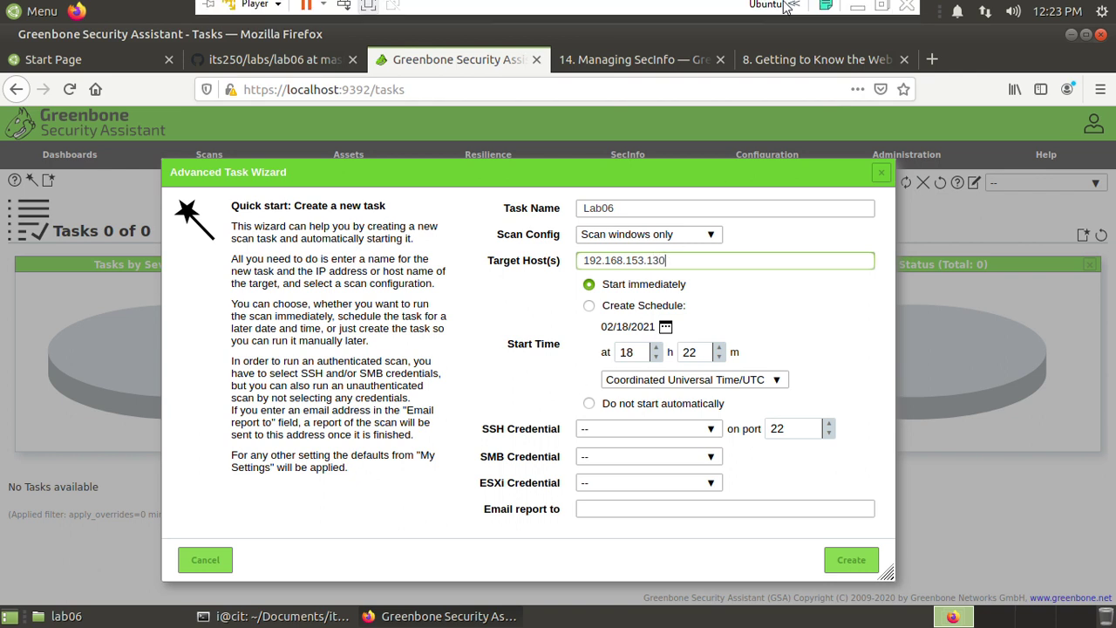
click(855, 12)
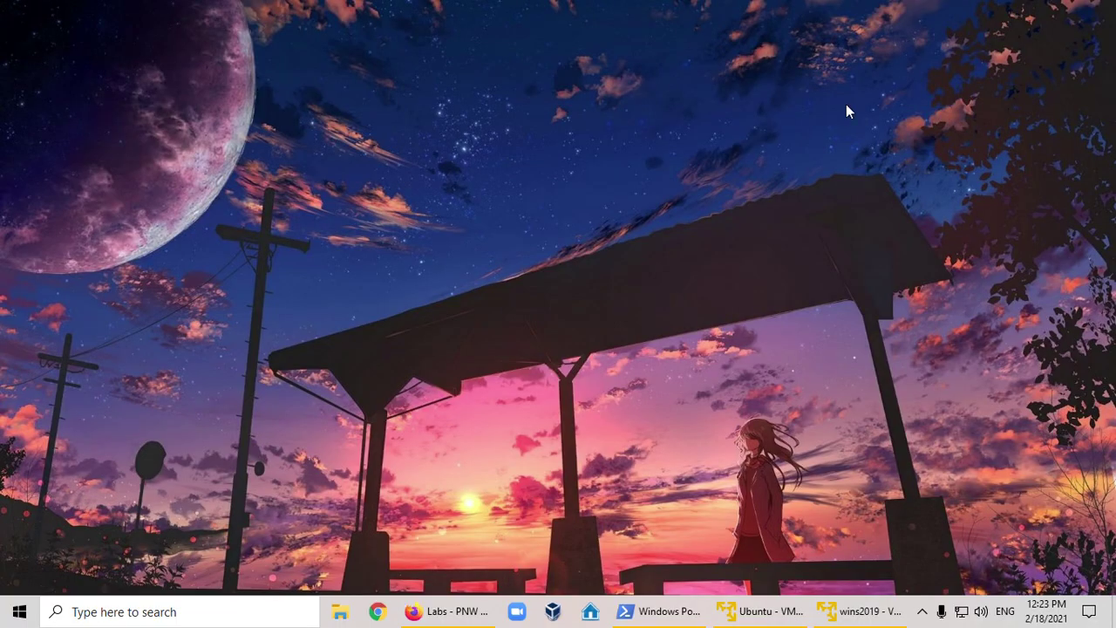
click(861, 611)
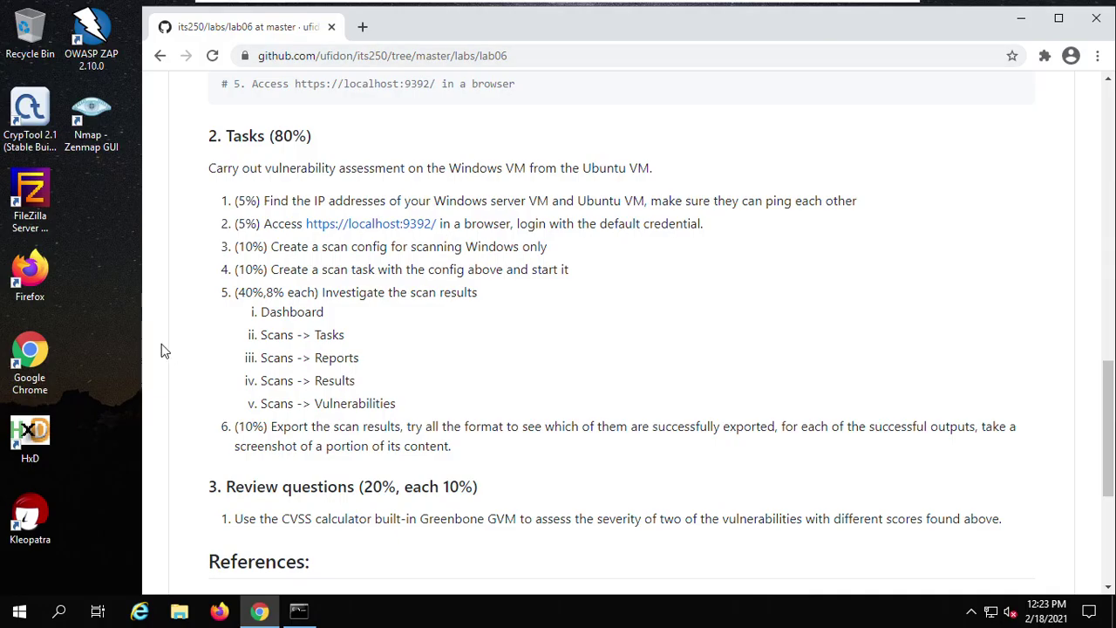
click(297, 611)
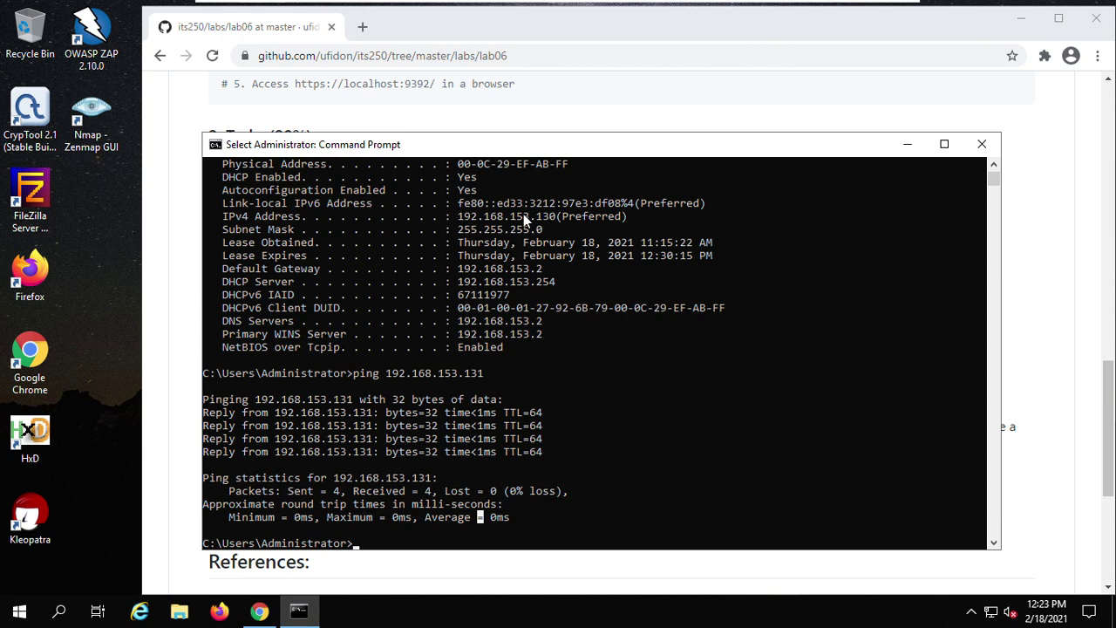
drag(456, 216, 520, 219)
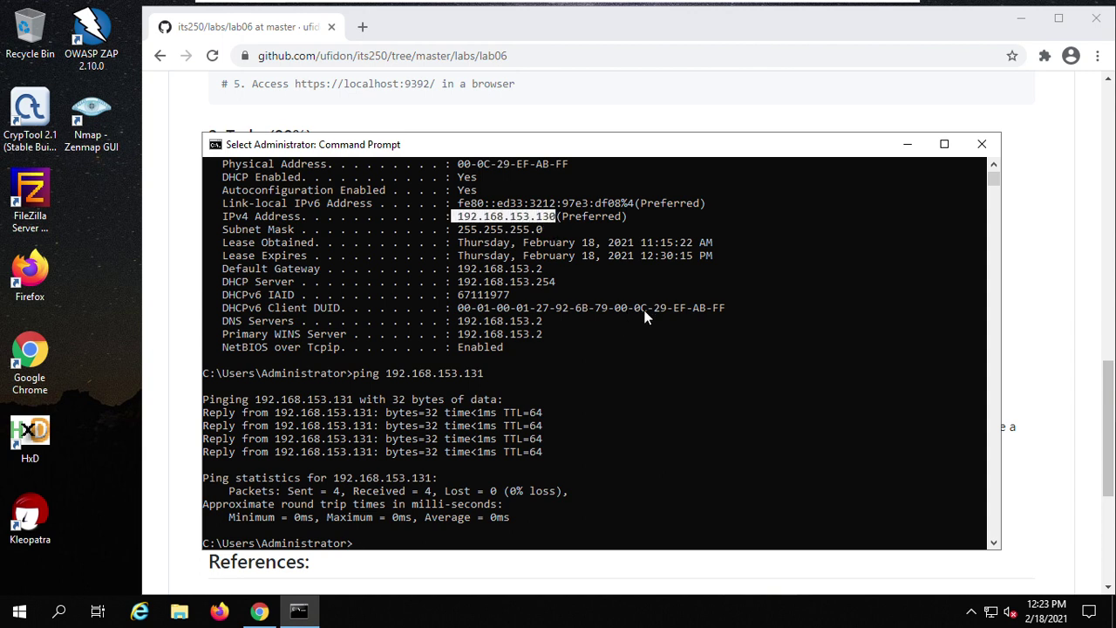
mouse_move(860, 5)
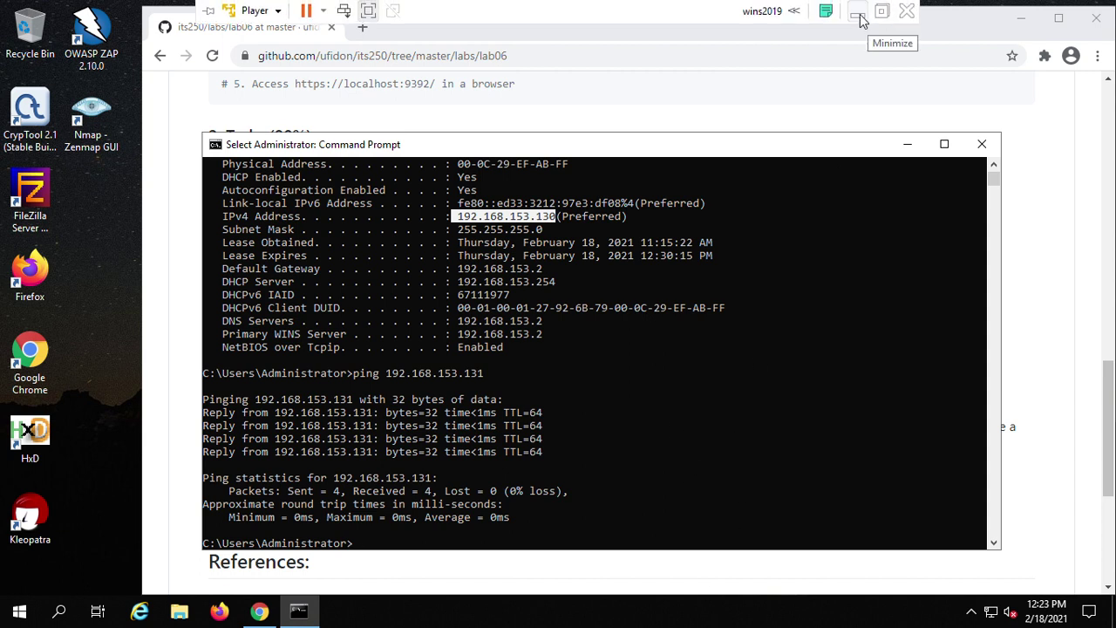
click(859, 14)
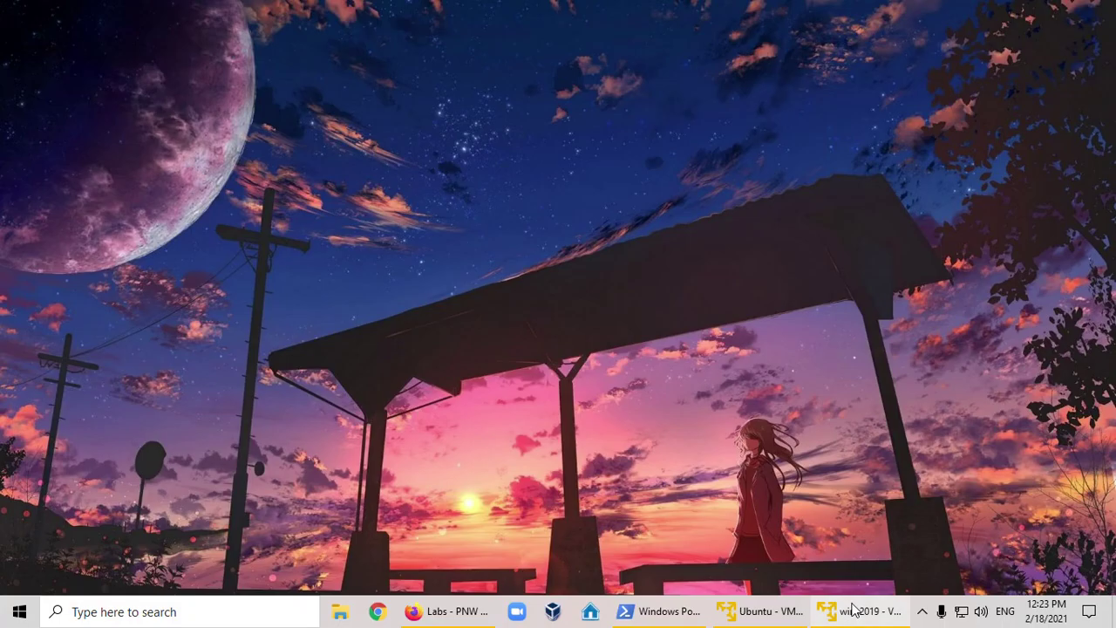
click(776, 613)
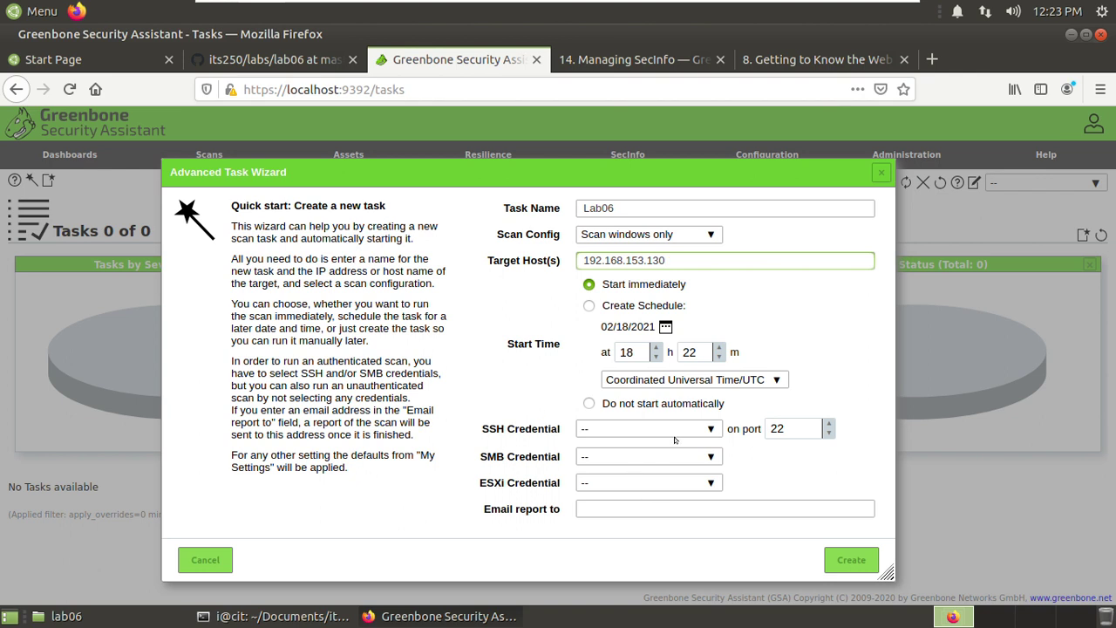
Check the scan task requirement in the lab06 instructions and create the Lab06 task with an immediate start and no credentials
click(708, 430)
click(708, 429)
click(269, 67)
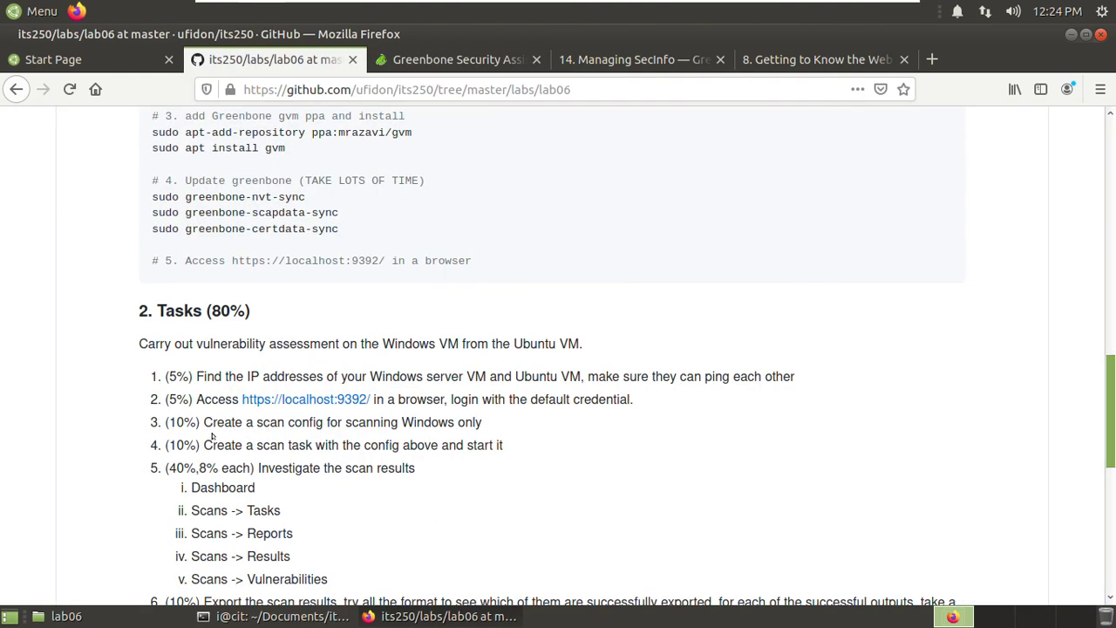
drag(208, 420, 506, 446)
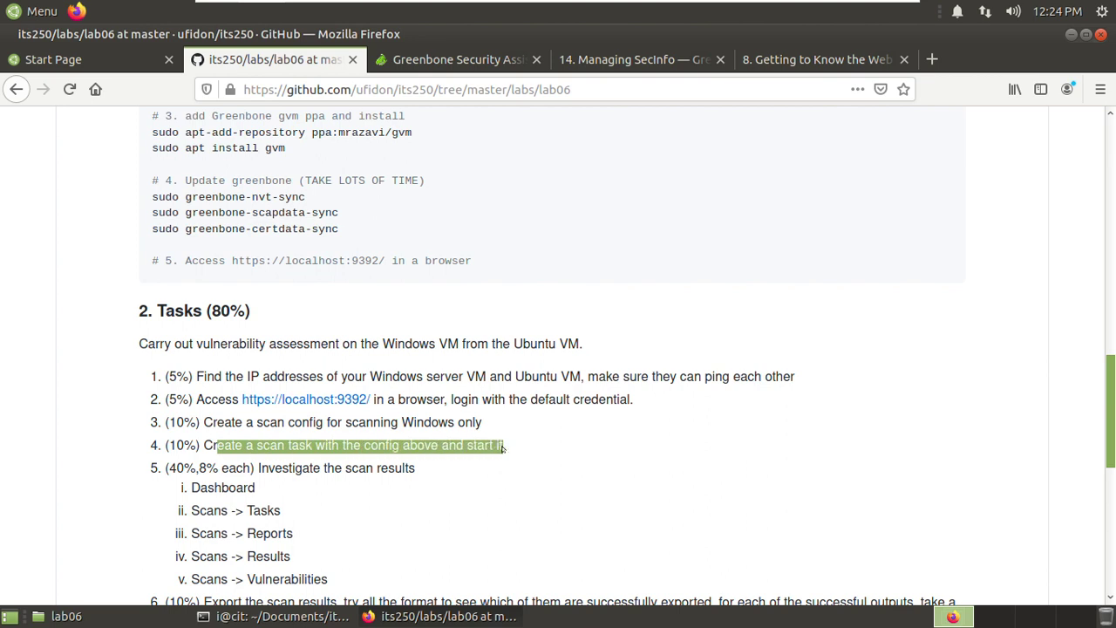
click(469, 61)
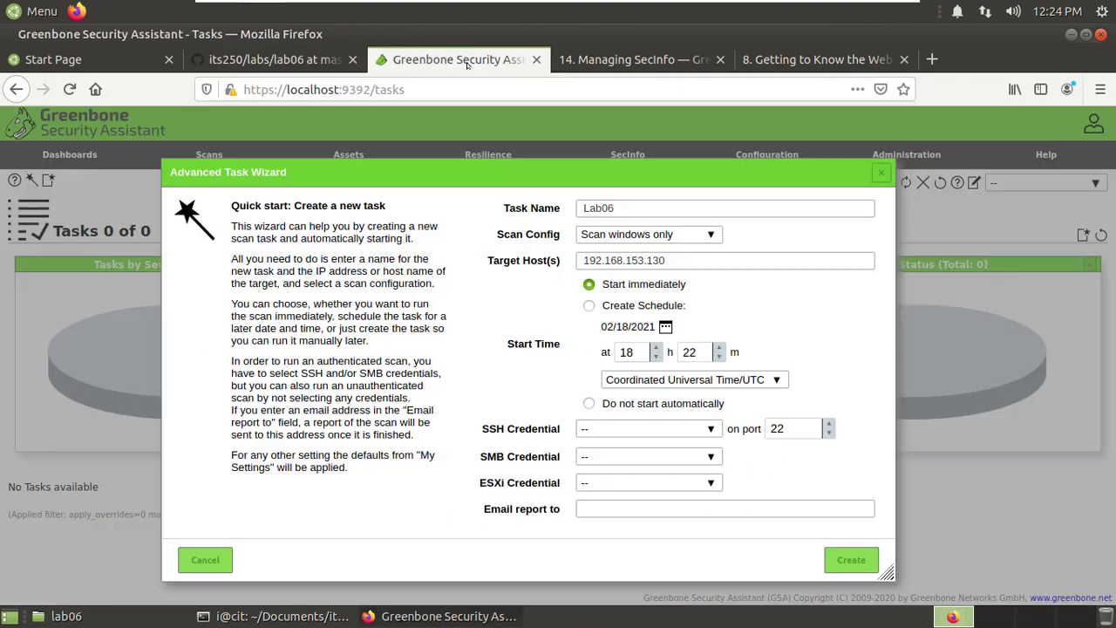
click(846, 560)
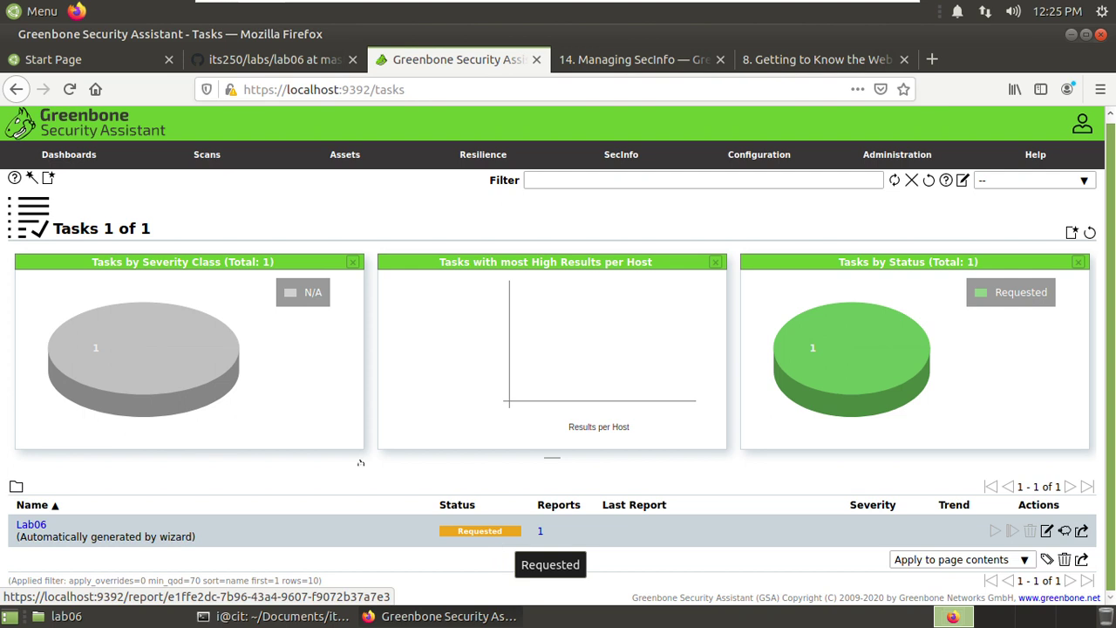
mouse_move(416, 337)
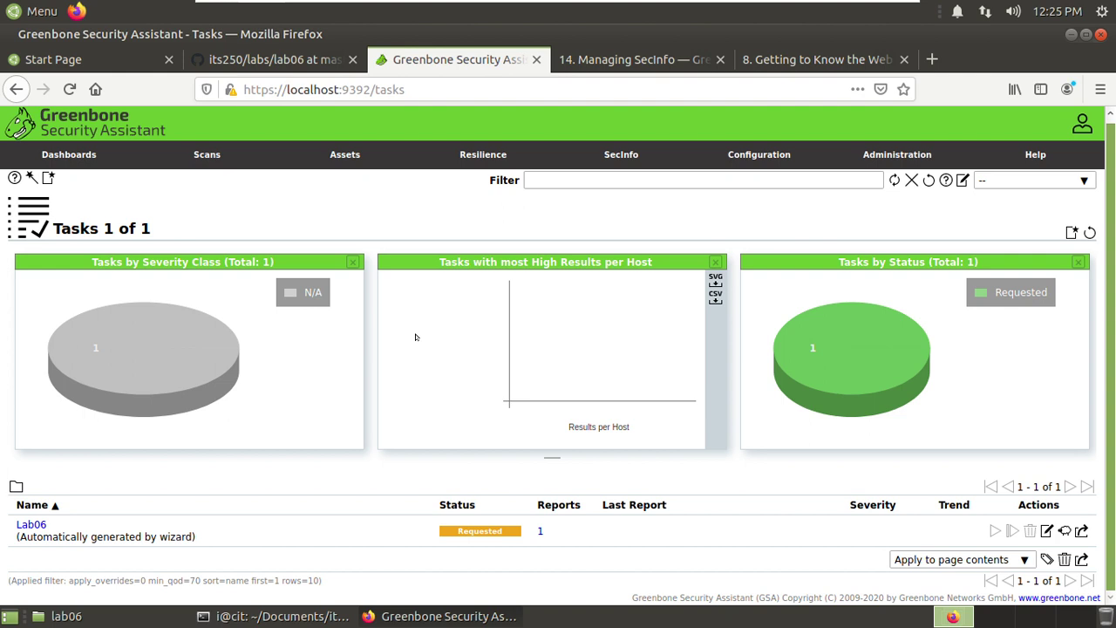
Read the lab06 instructions on investigating the scan results and exporting them in all formats
click(261, 60)
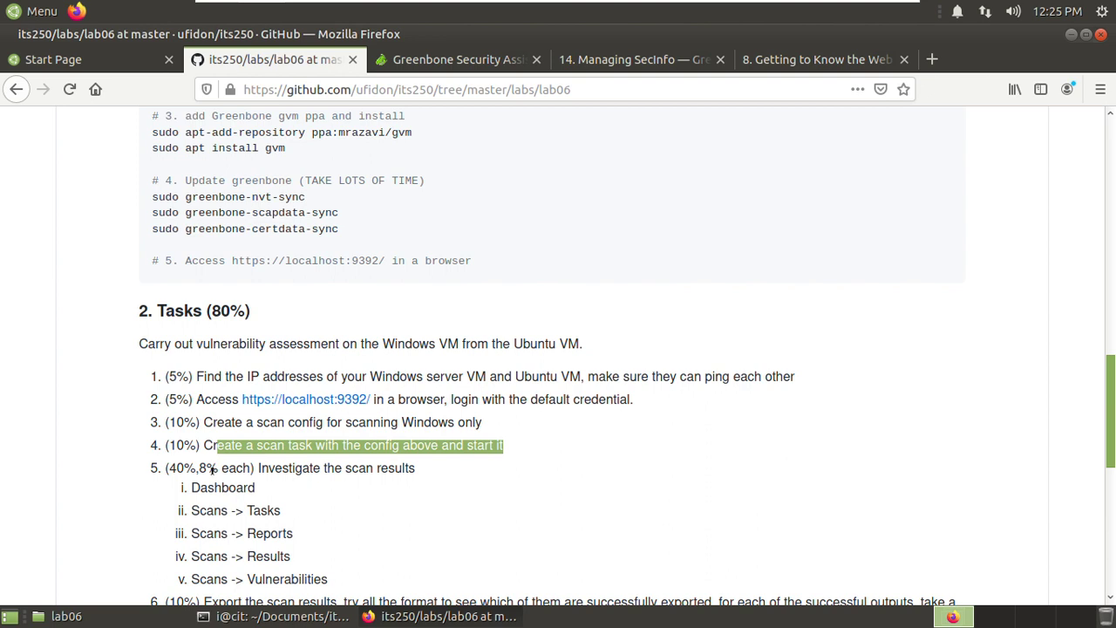
scroll(262, 451, down, 1)
drag(265, 421, 506, 426)
scroll(502, 425, down, 1)
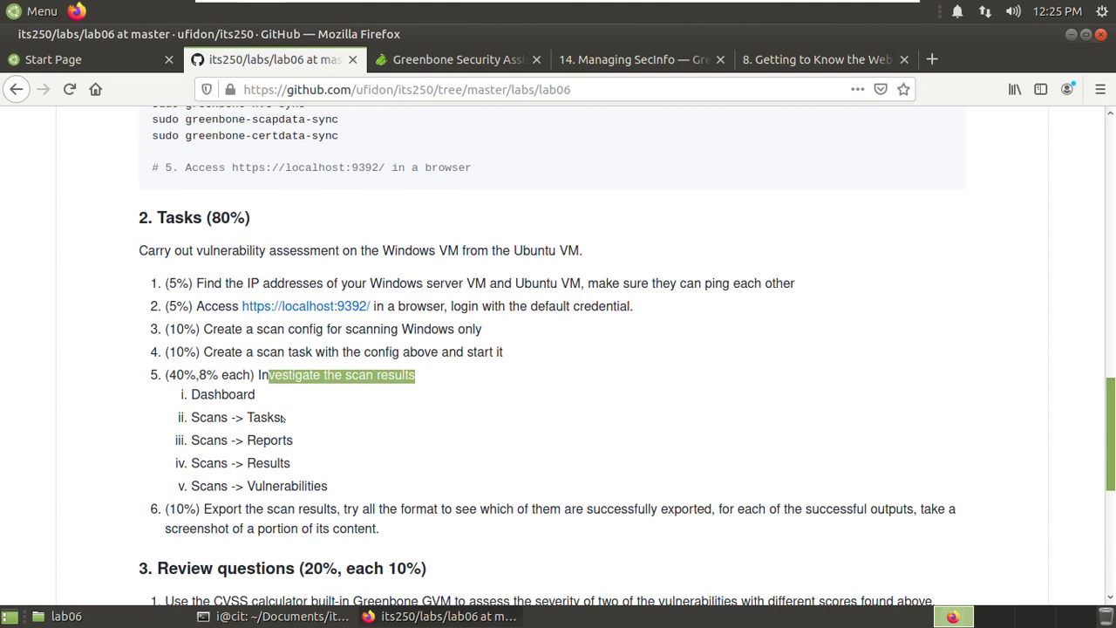
click(196, 394)
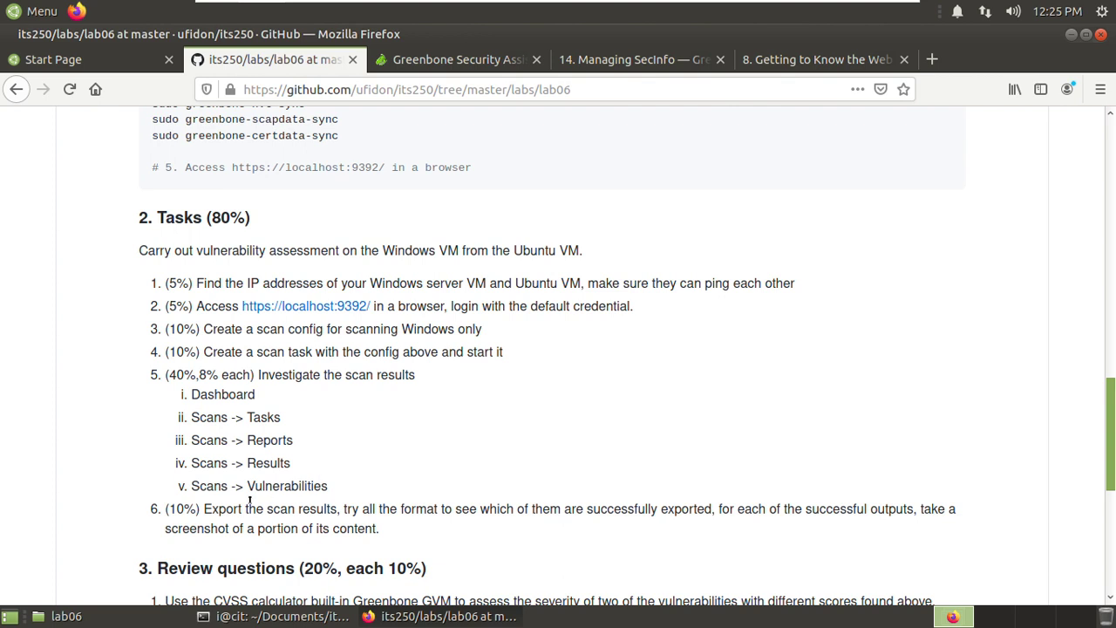
drag(211, 509, 330, 510)
click(473, 435)
drag(251, 462, 291, 464)
click(303, 465)
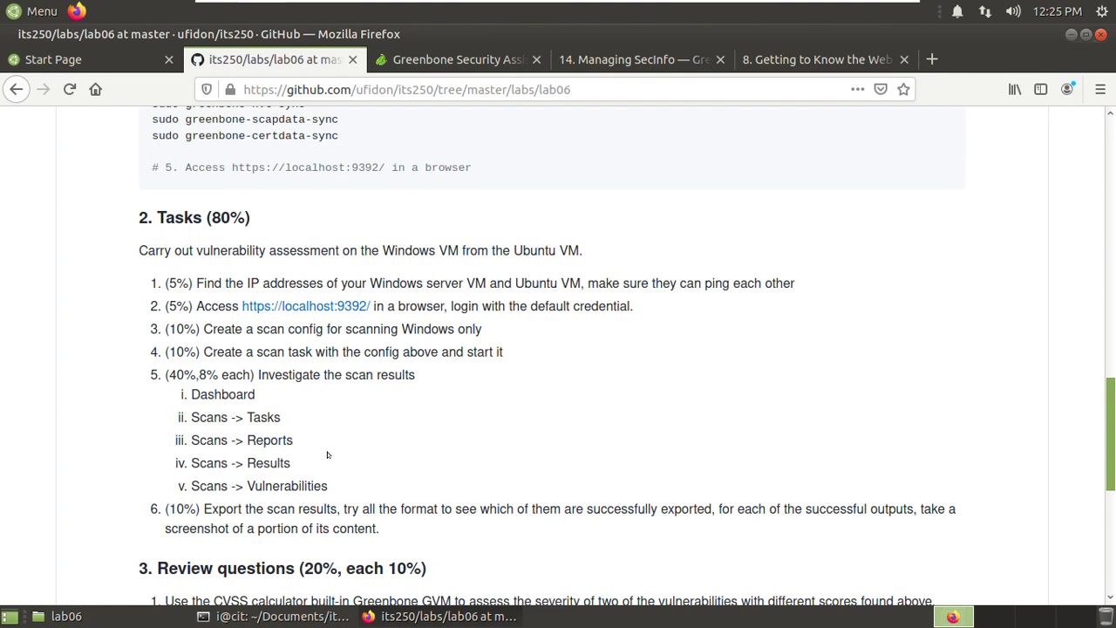
Monitor the Lab06 scan's status and severity charts on the Tasks page, consulting the lab06 instructions on investigating results
click(465, 59)
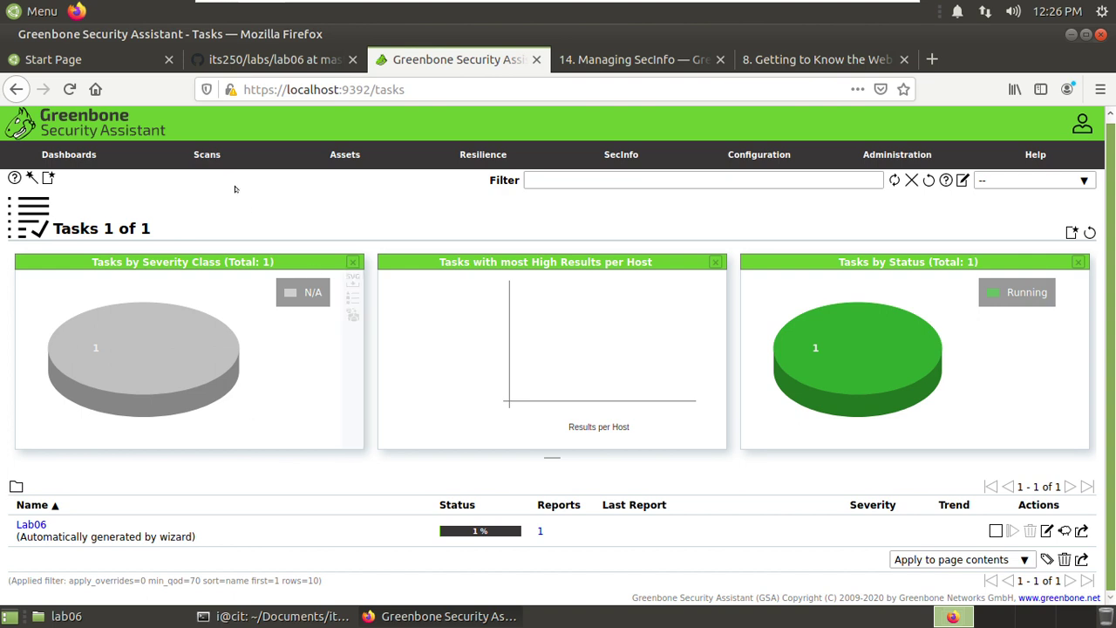
mouse_move(201, 157)
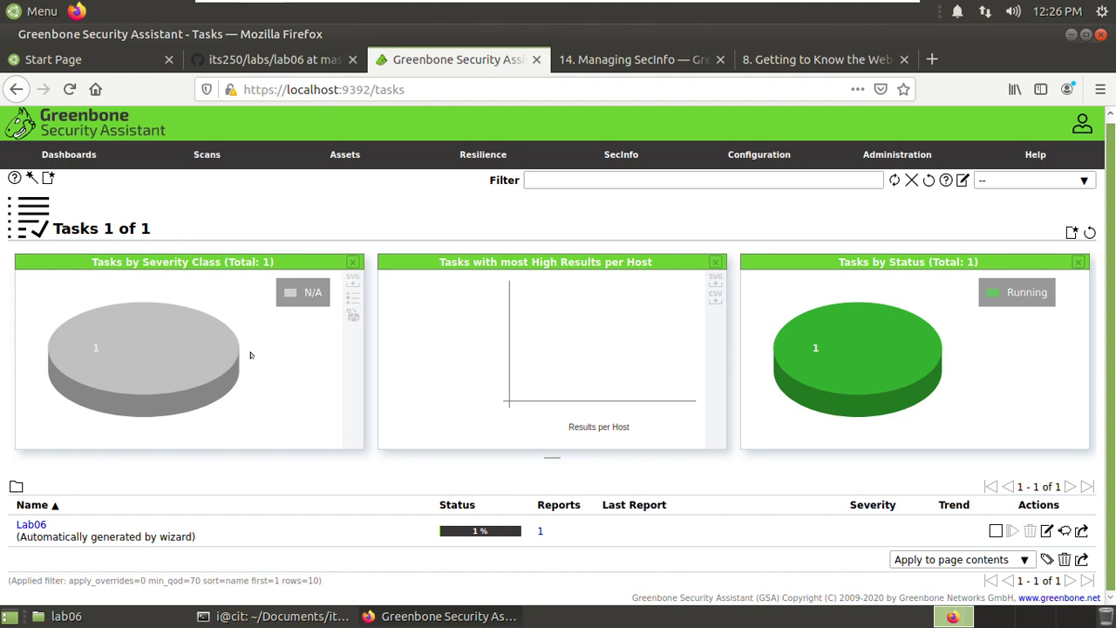
mouse_move(157, 324)
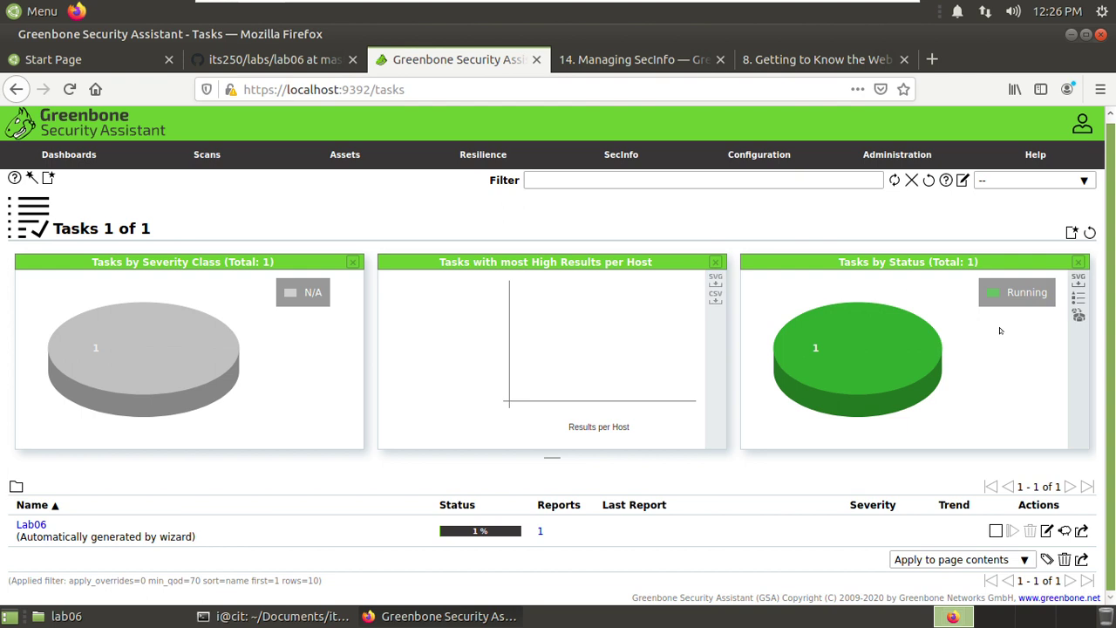
mouse_move(842, 367)
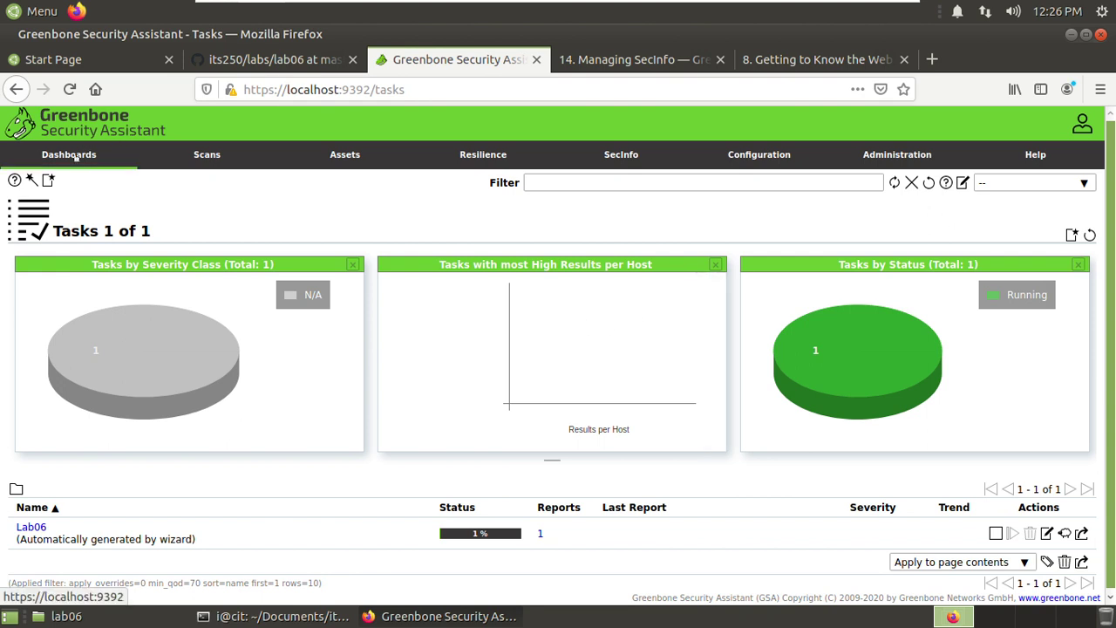
click(270, 59)
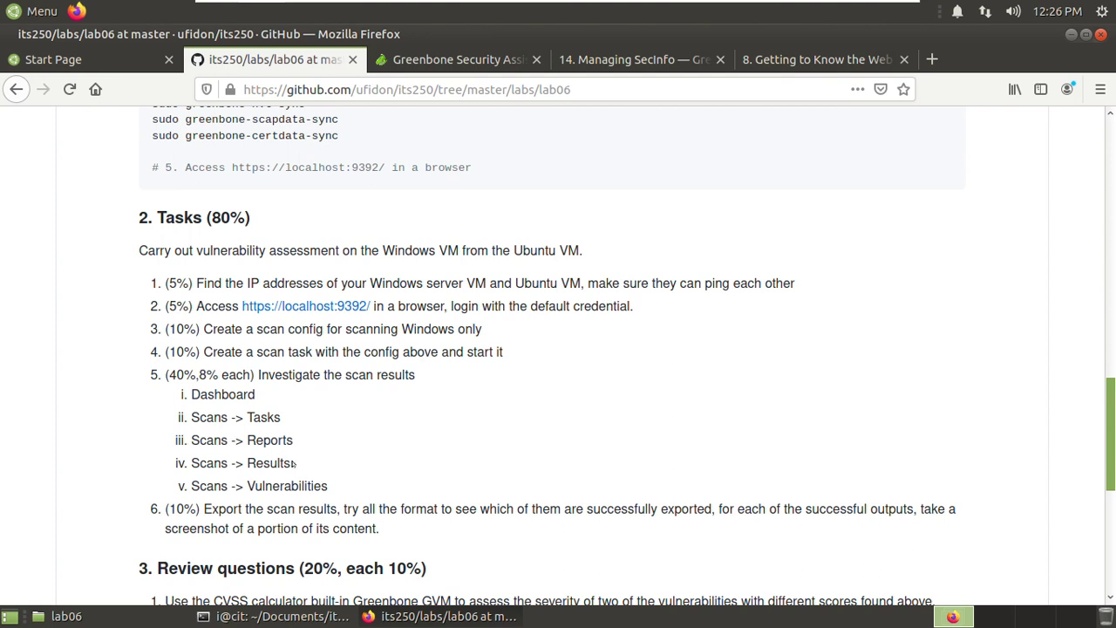
click(434, 59)
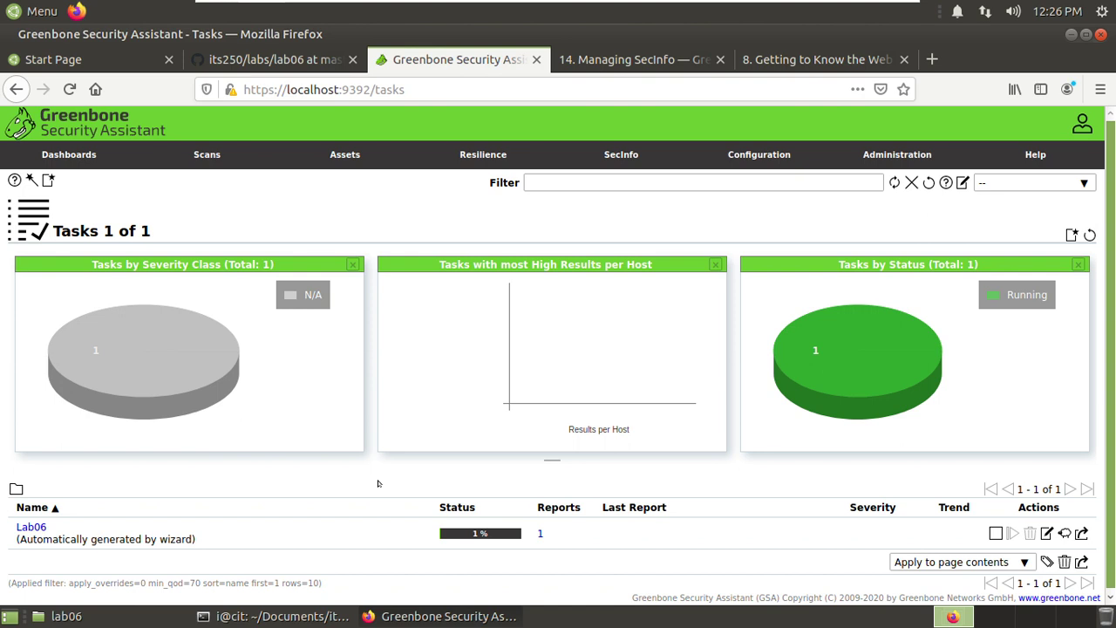
mouse_move(406, 364)
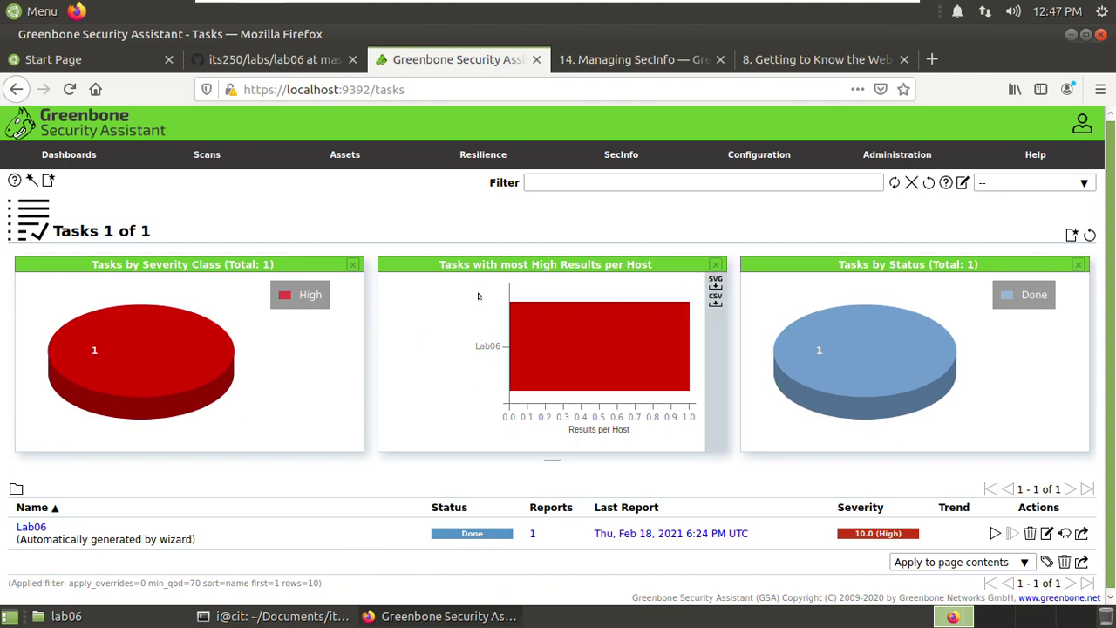
mouse_move(493, 351)
Check the lab06 investigation list and review the scan charts on the Dashboards overview
click(271, 61)
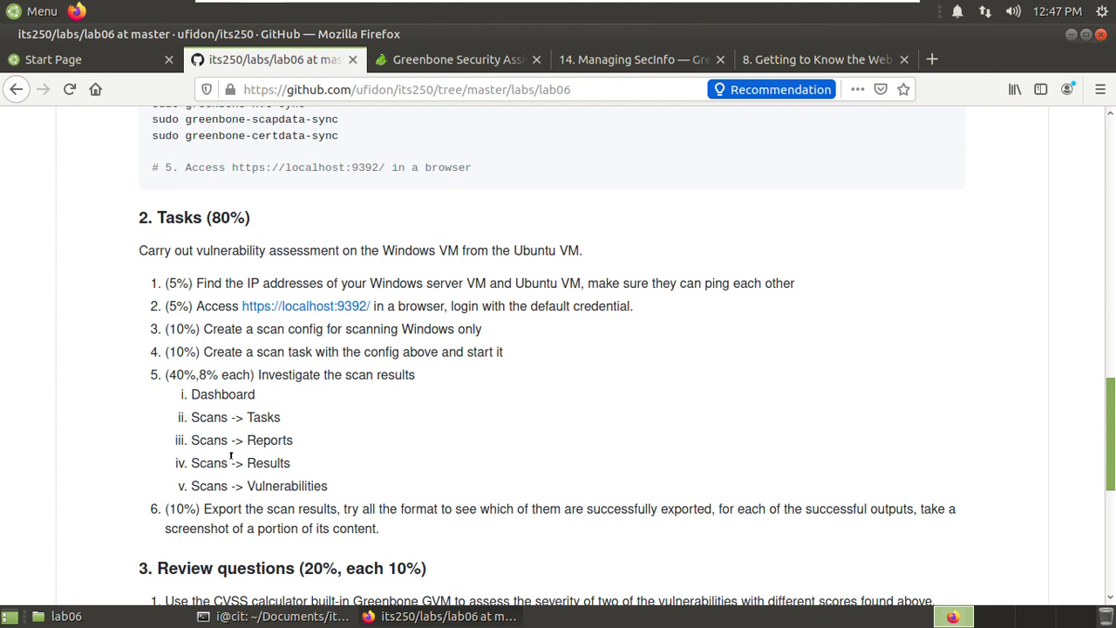
click(467, 61)
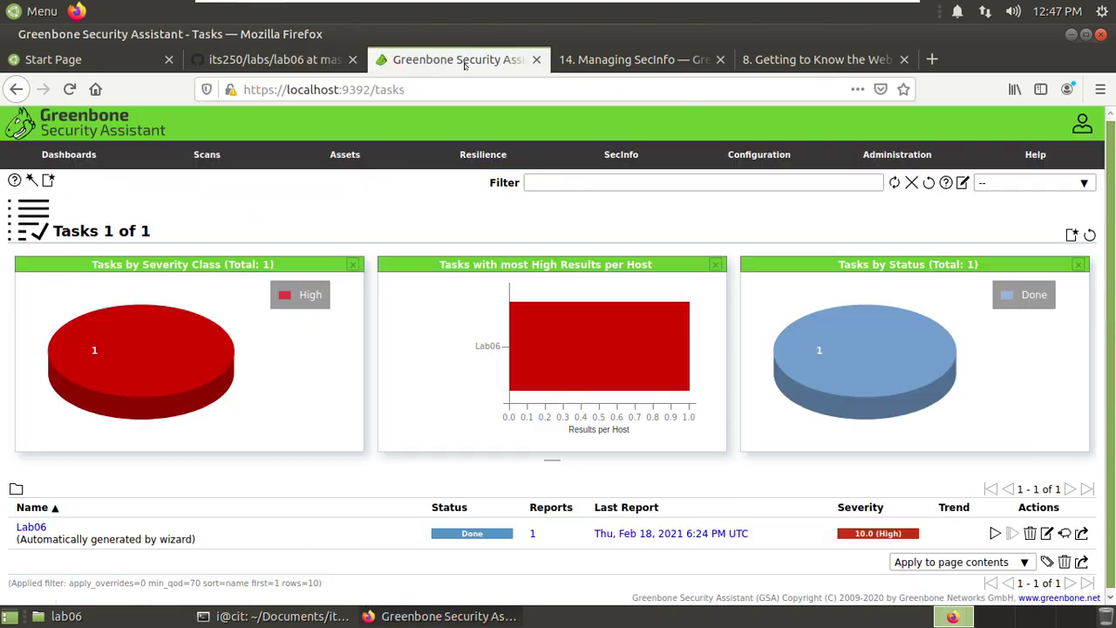
click(66, 158)
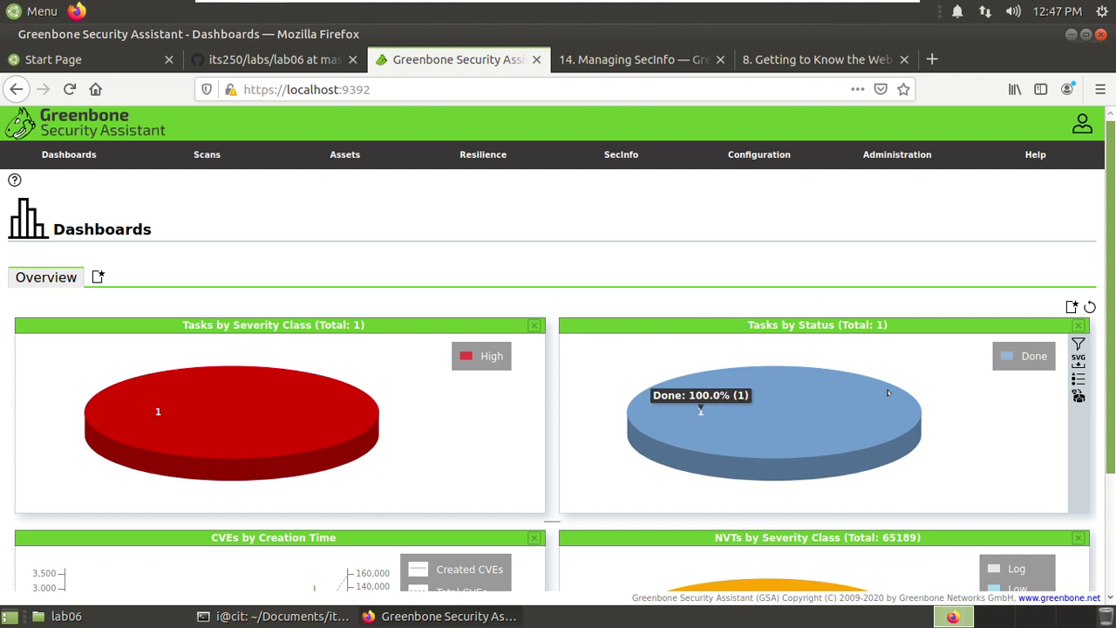
scroll(894, 384, down, 3)
scroll(886, 387, up, 3)
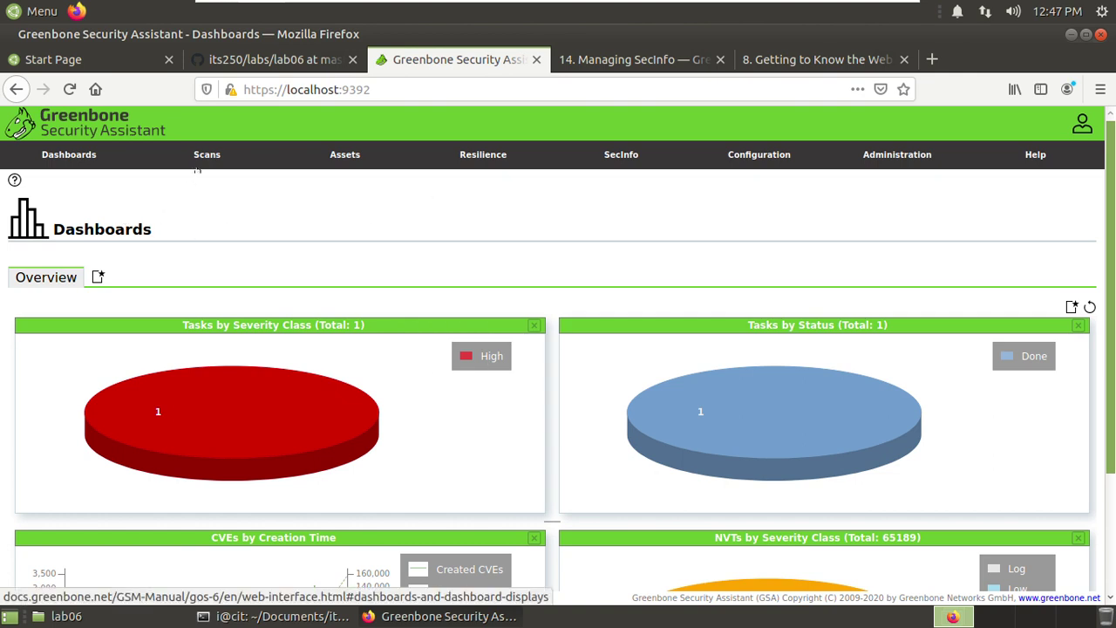
Consult the lab06 investigation list and review the completed scan's Tasks, Reports and Results pages
click(260, 65)
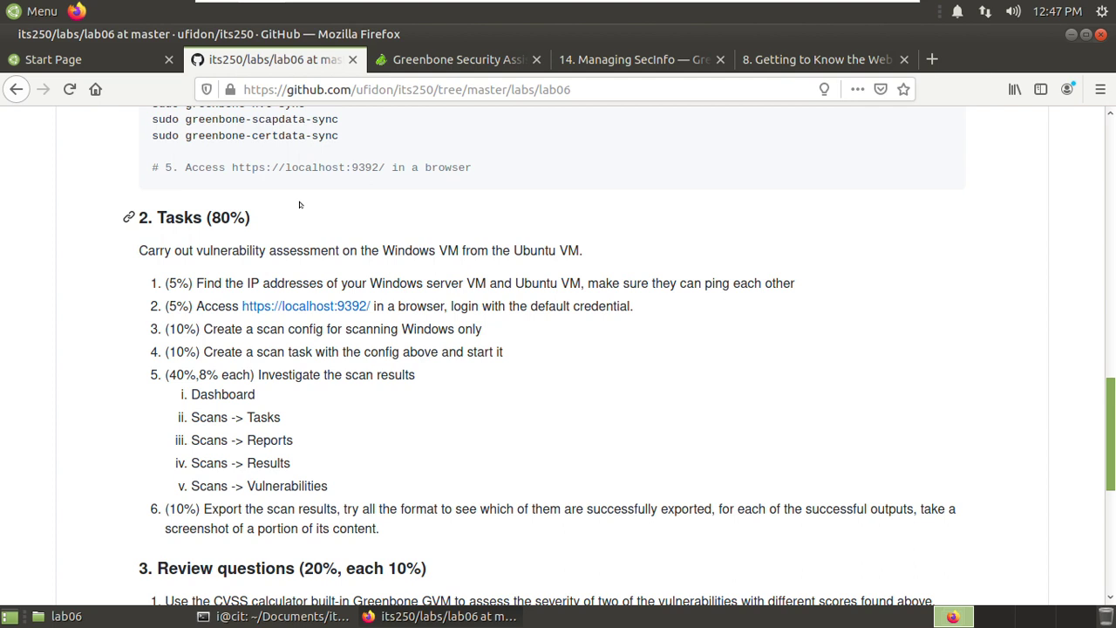
click(456, 65)
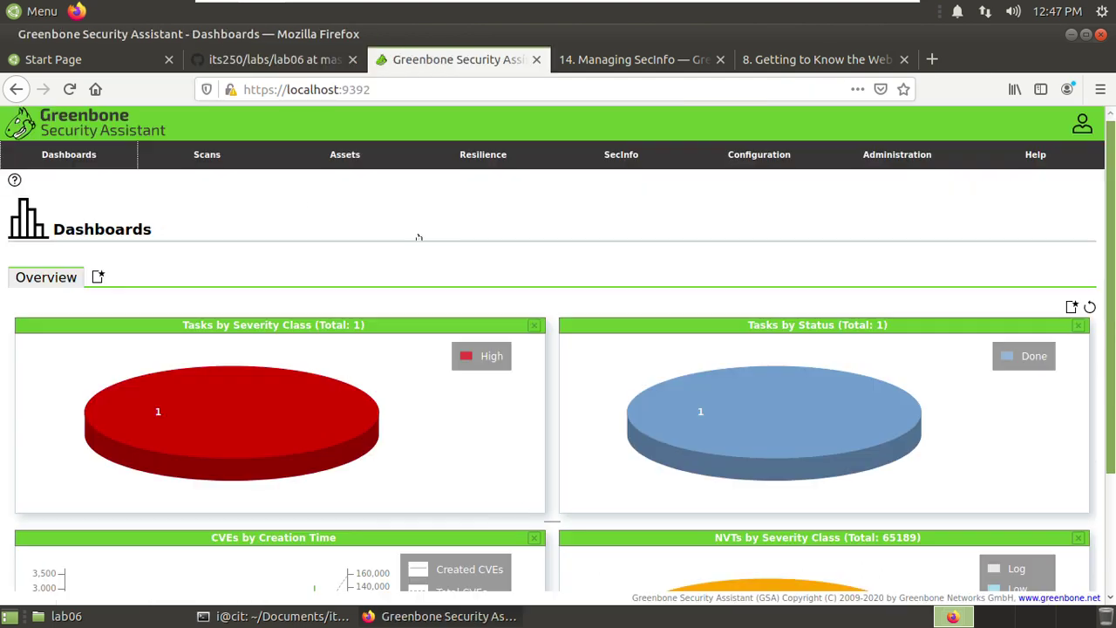
mouse_move(207, 161)
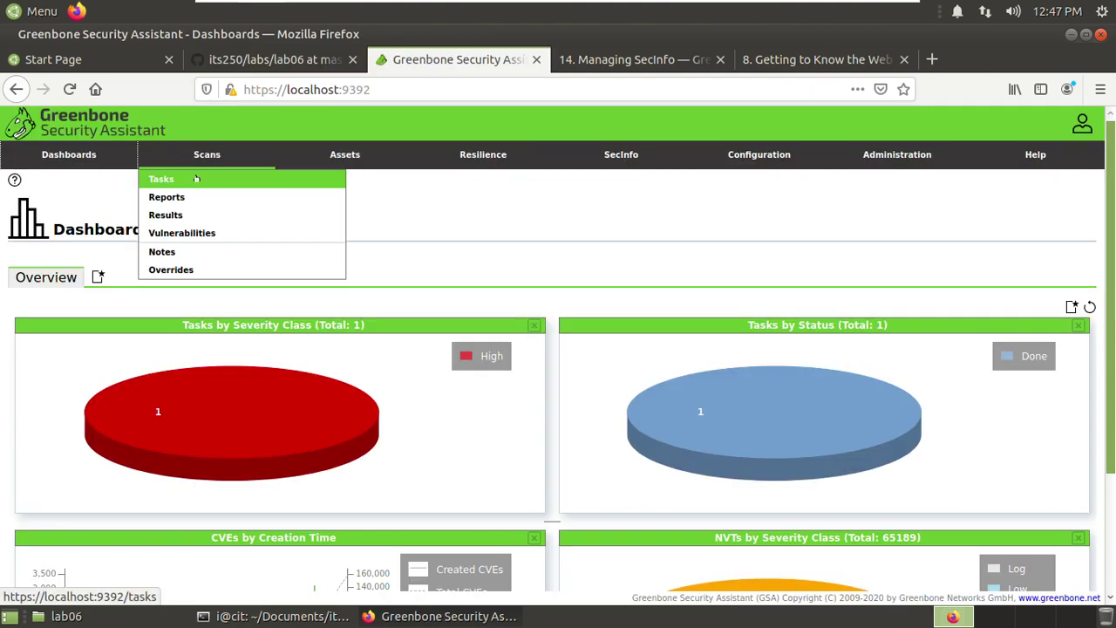
click(196, 178)
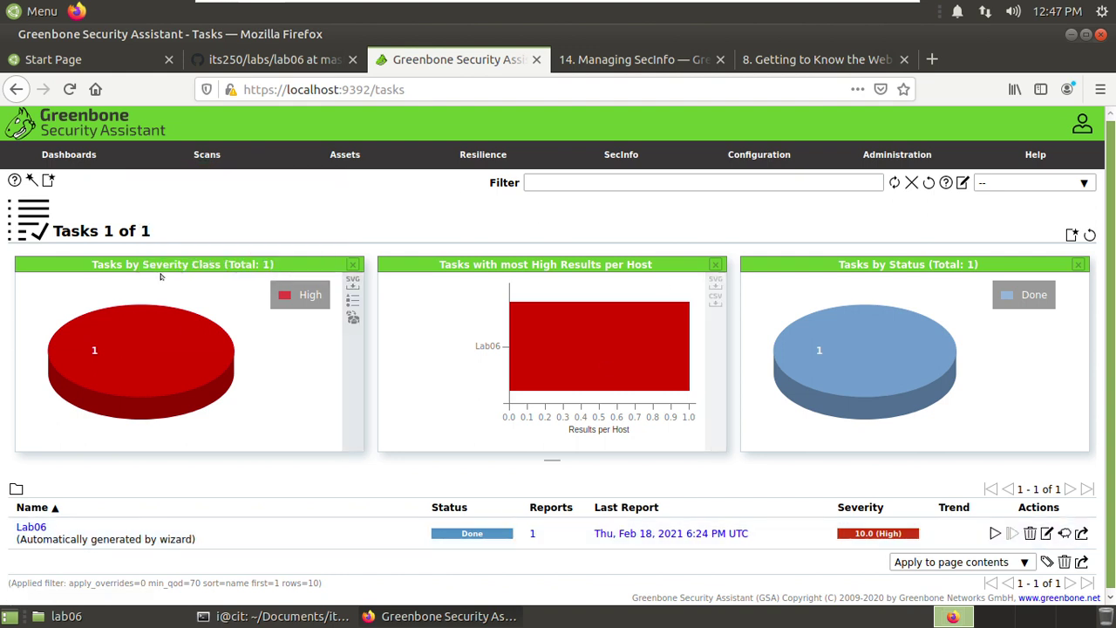
mouse_move(206, 157)
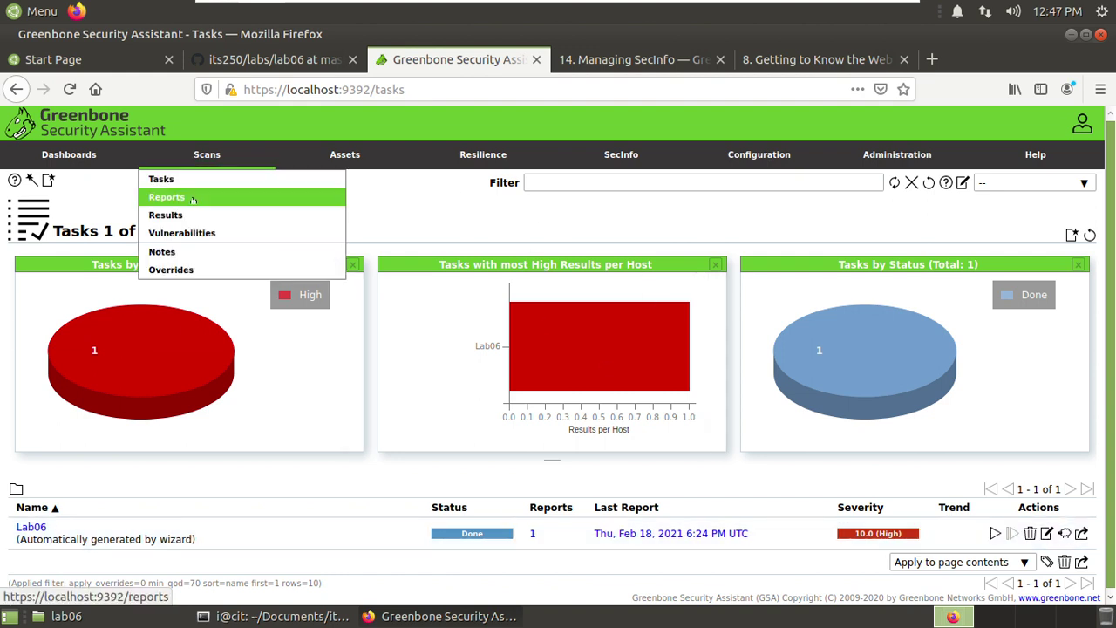
click(193, 199)
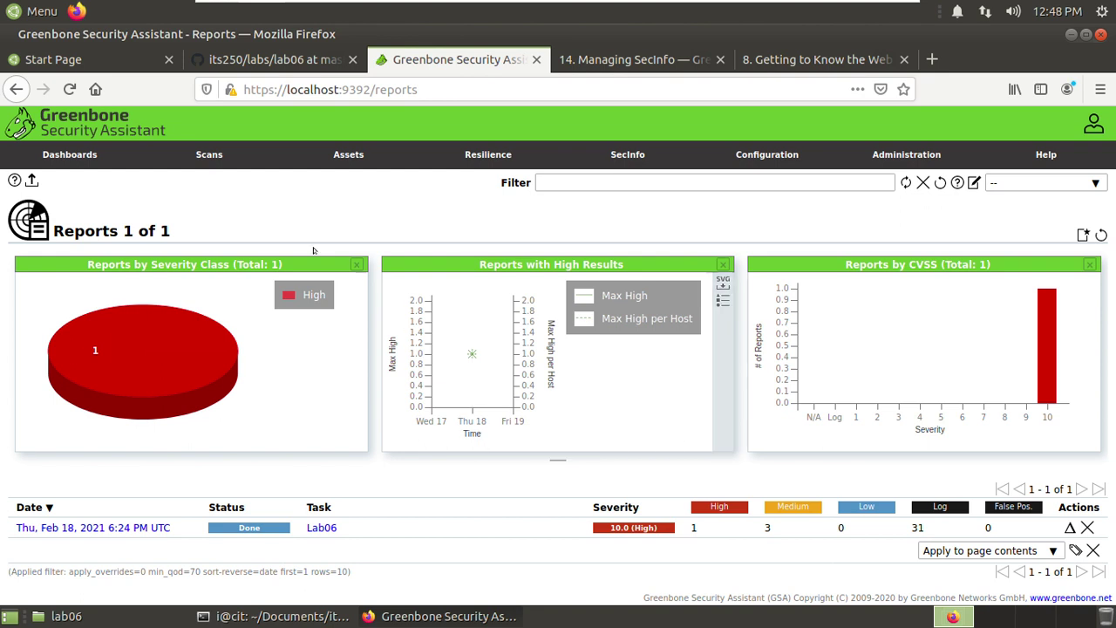
mouse_move(214, 162)
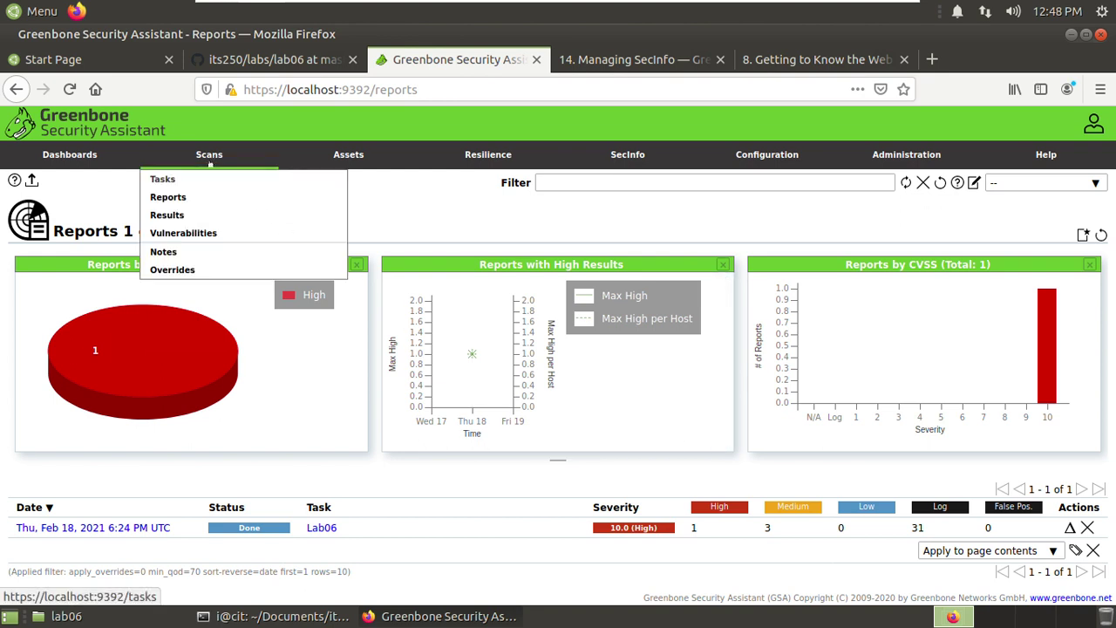
click(207, 216)
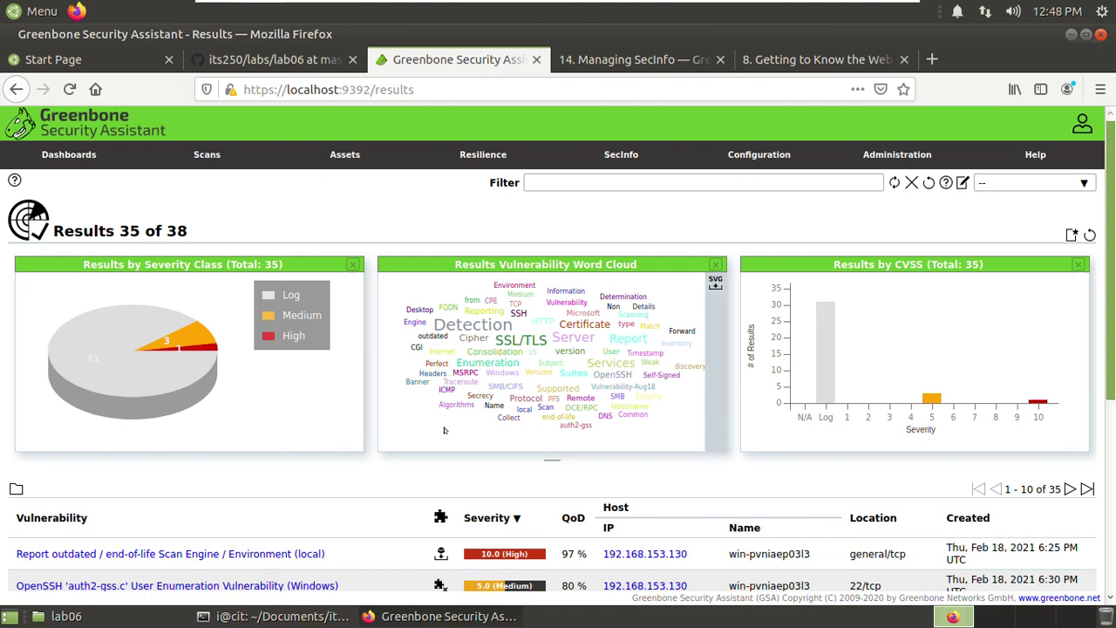
View the scan's Vulnerabilities page and sort the list by severity from highest to lowest
mouse_move(207, 154)
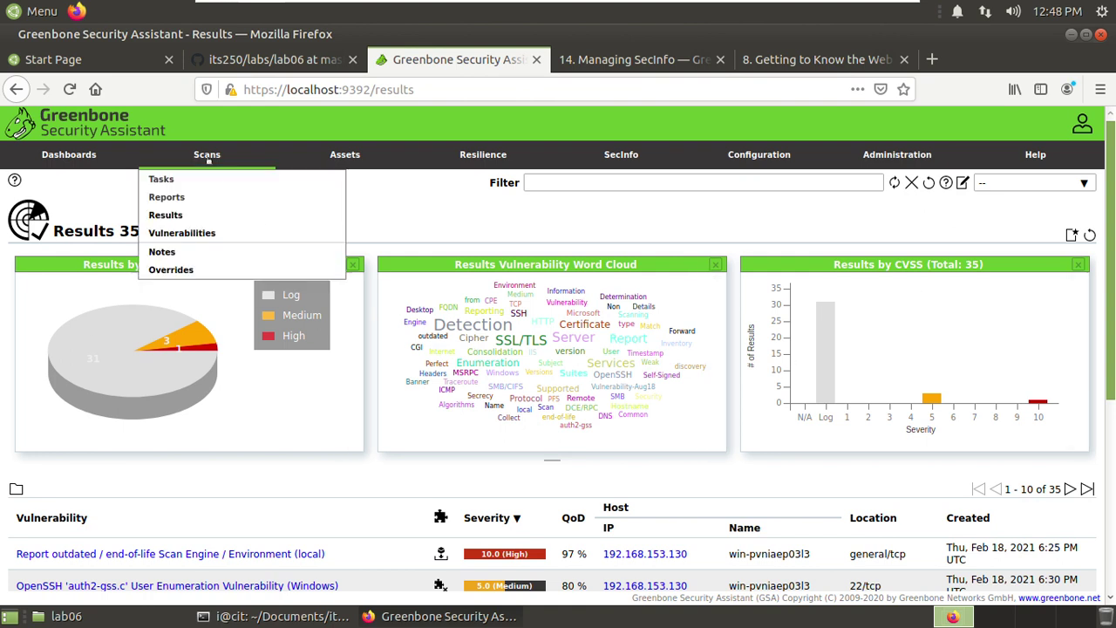
click(200, 232)
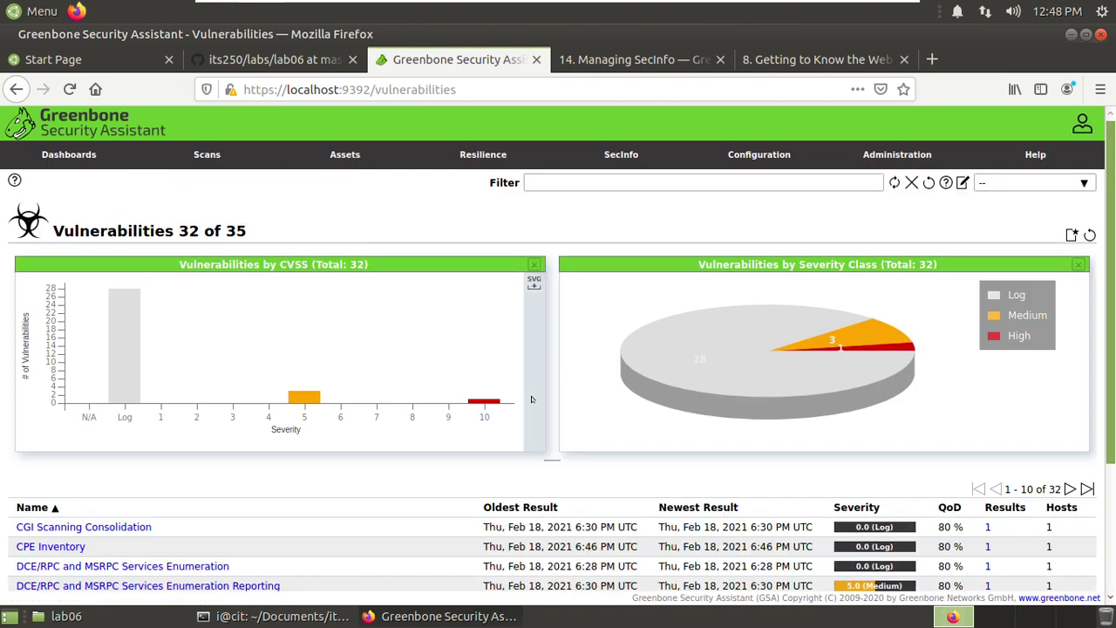
scroll(615, 423, down, 2)
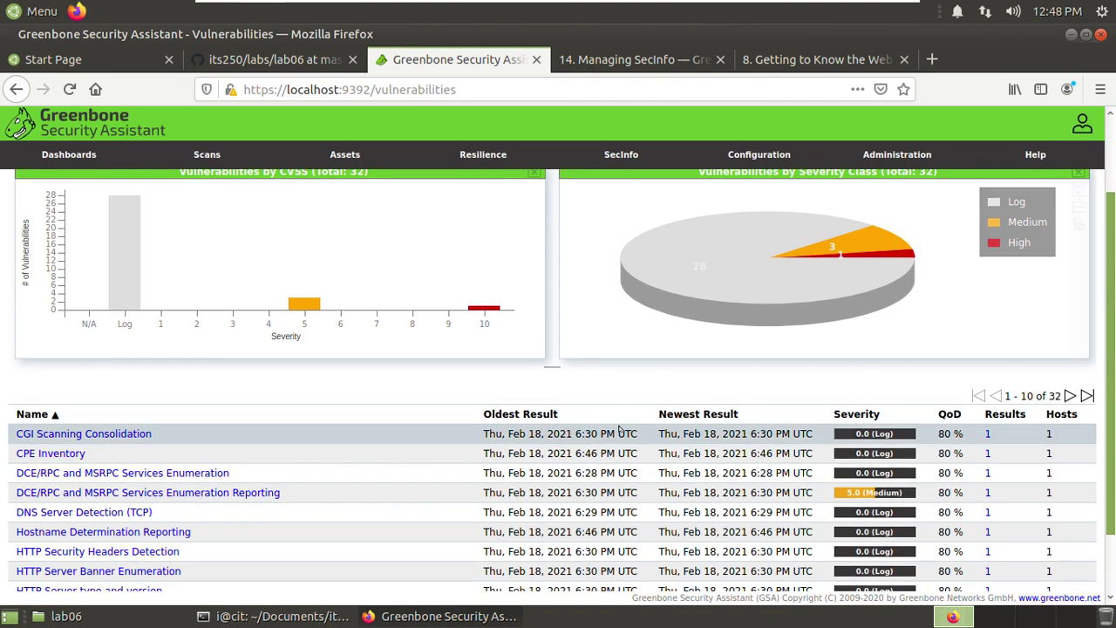
scroll(576, 458, down, 2)
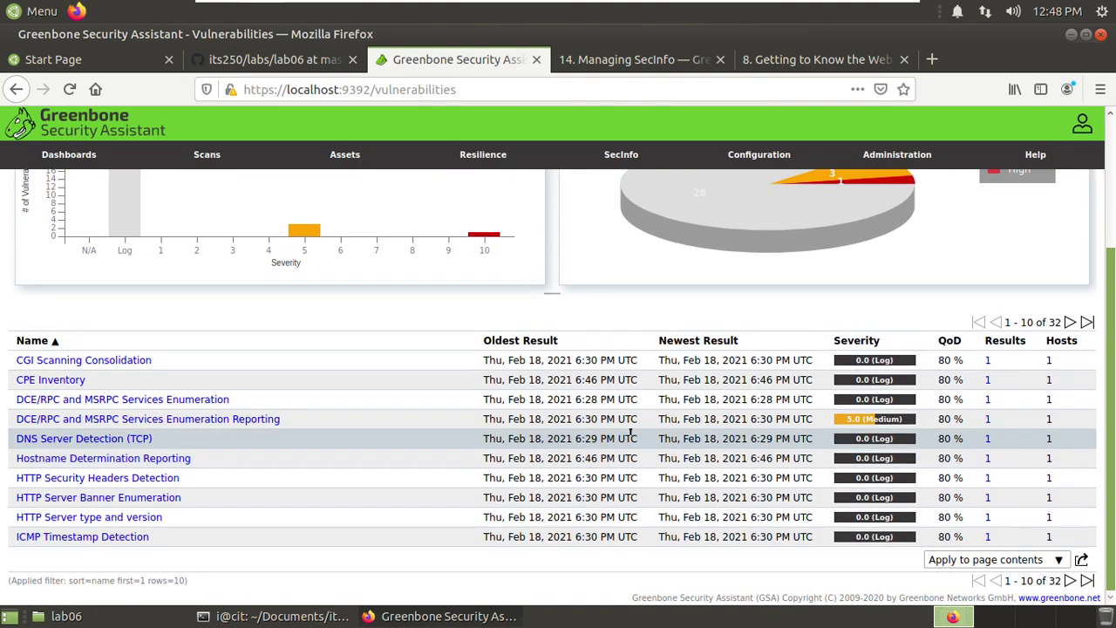
click(859, 341)
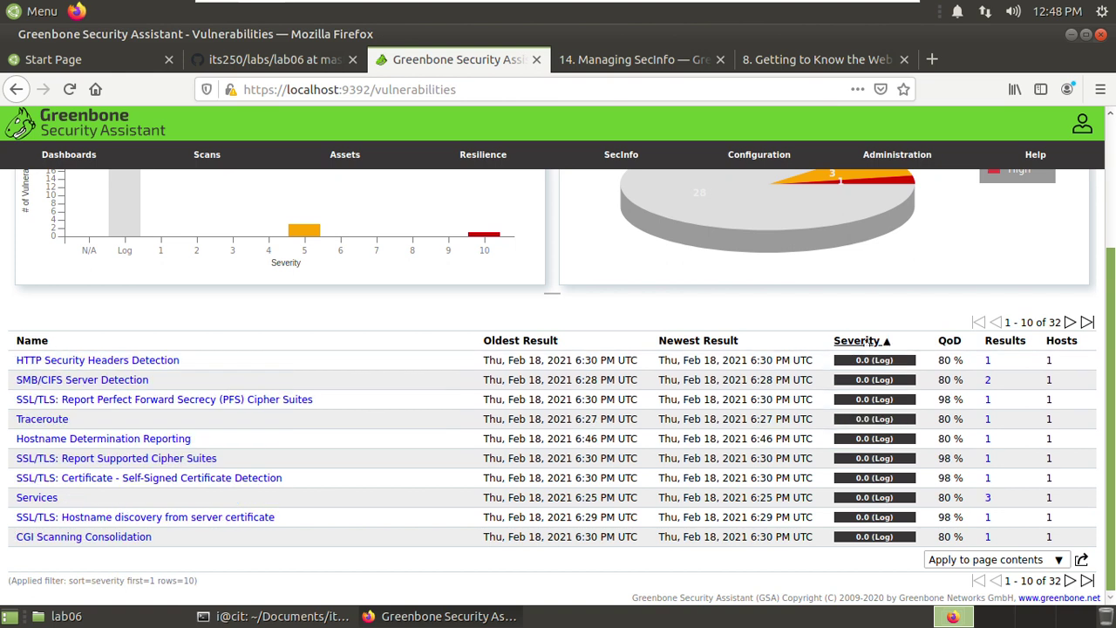
click(861, 341)
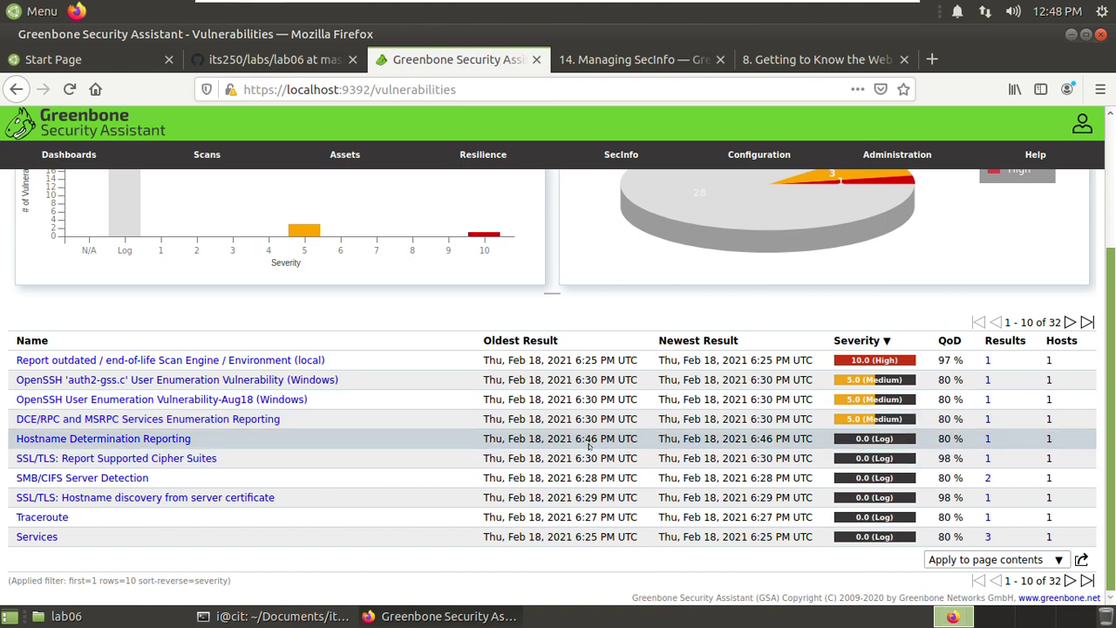
scroll(590, 446, up, 4)
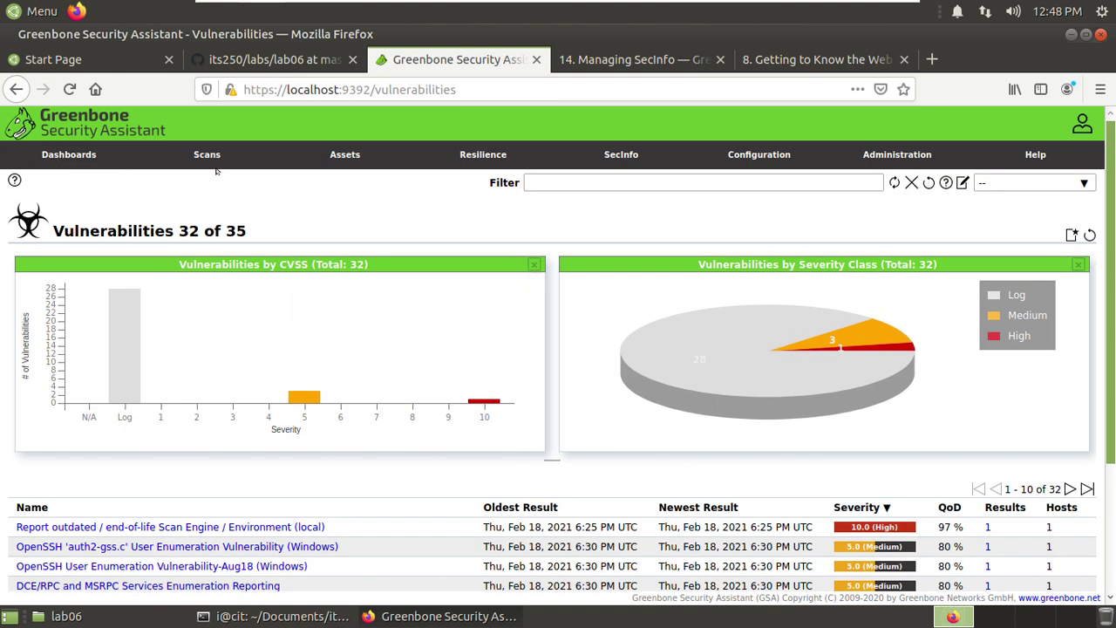
Read the lab06 requirement on exporting the scan results and the CVSS calculator review question
mouse_move(207, 160)
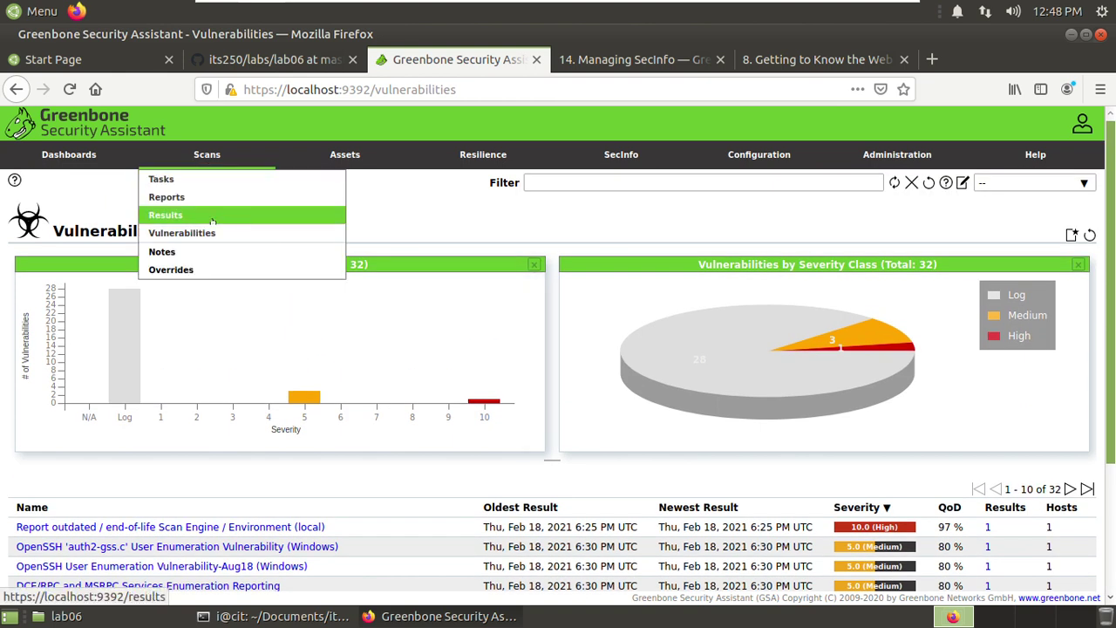
click(266, 59)
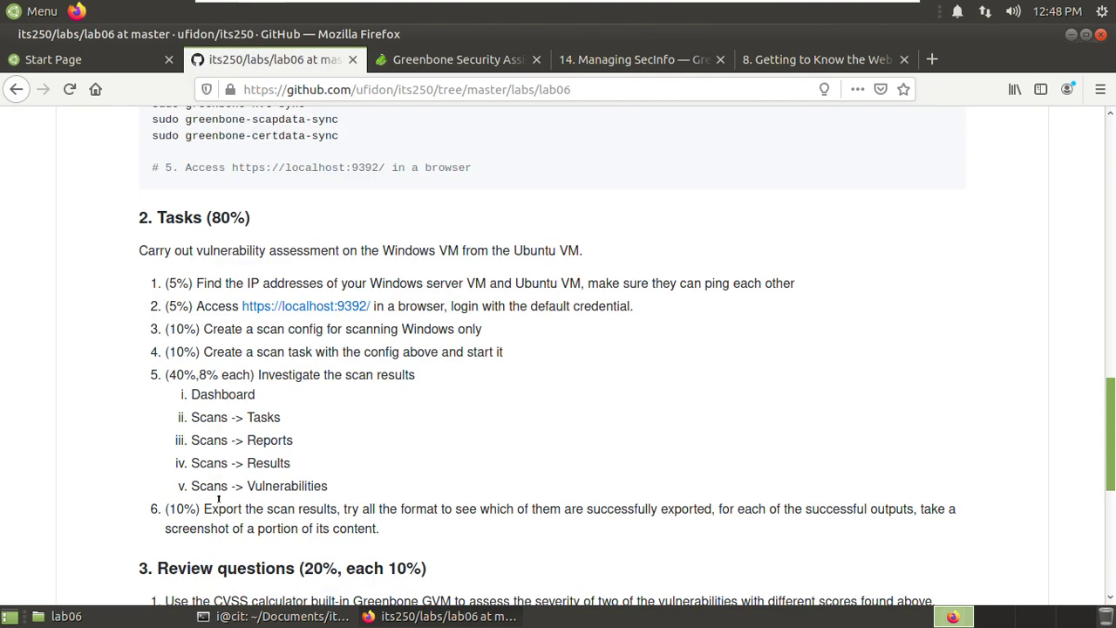
drag(218, 509, 328, 510)
click(421, 399)
scroll(421, 400, down, 1)
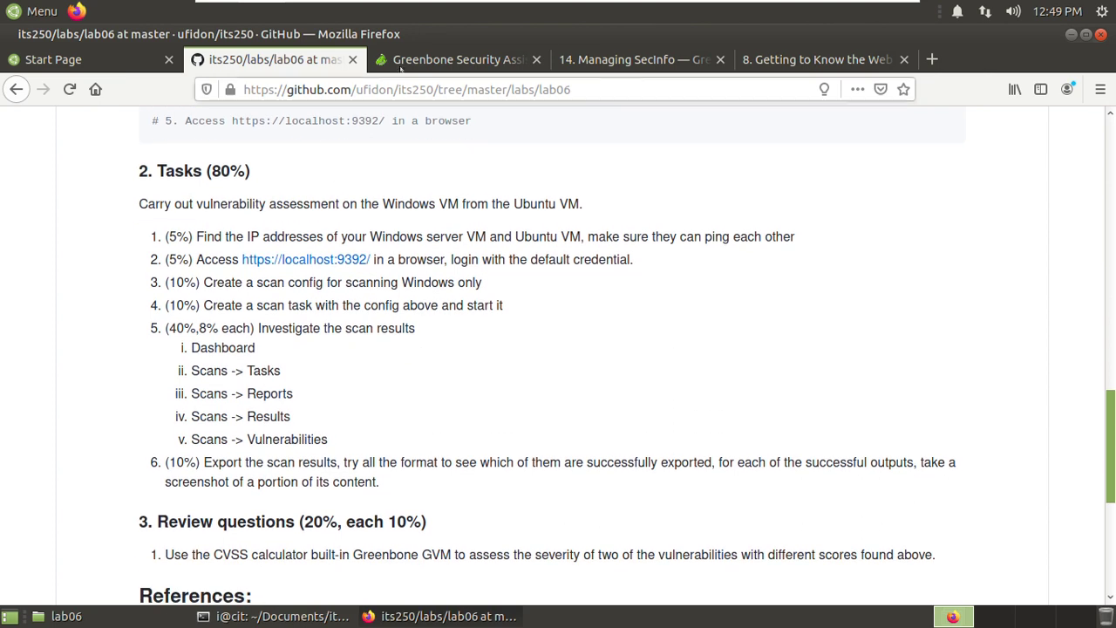
Open the details of the Lab06 scan report from the Reports page
click(446, 59)
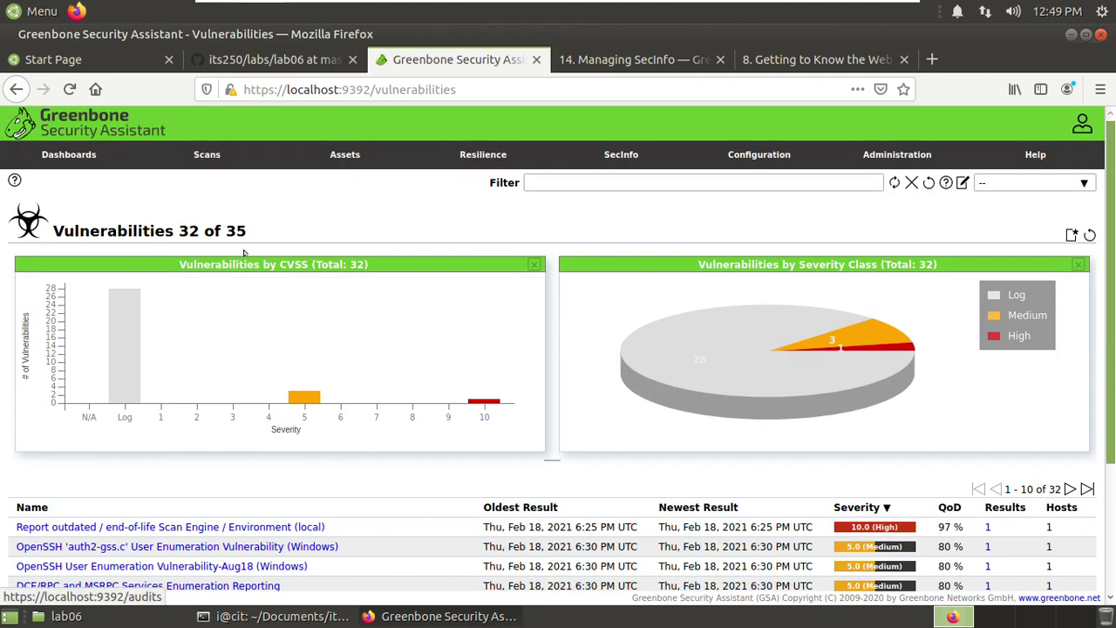
mouse_move(202, 162)
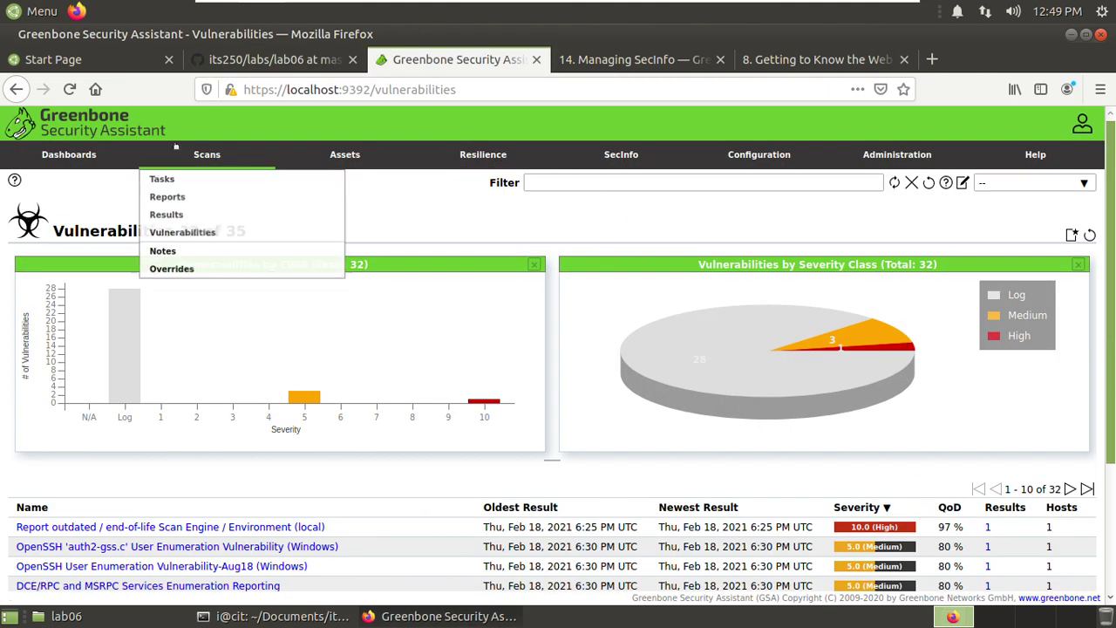
click(204, 213)
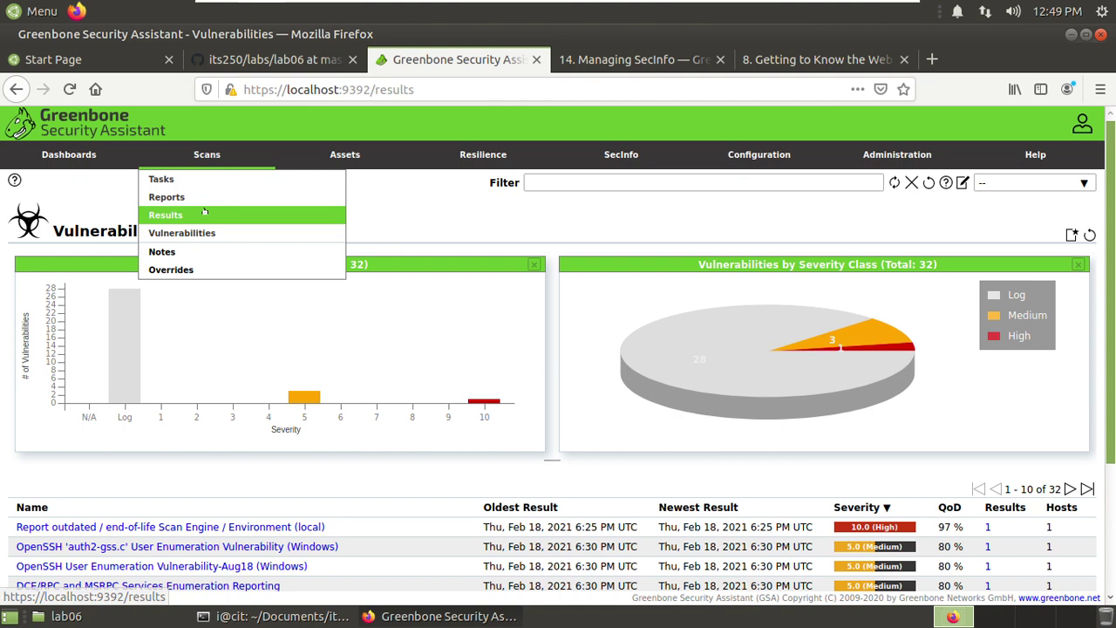
mouse_move(207, 154)
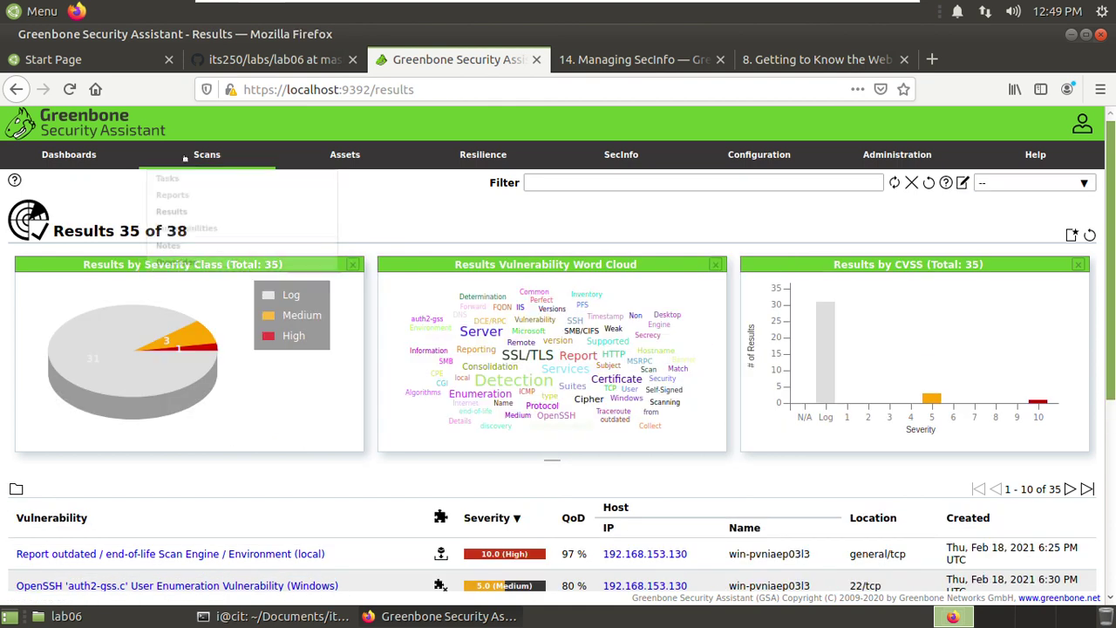
click(178, 197)
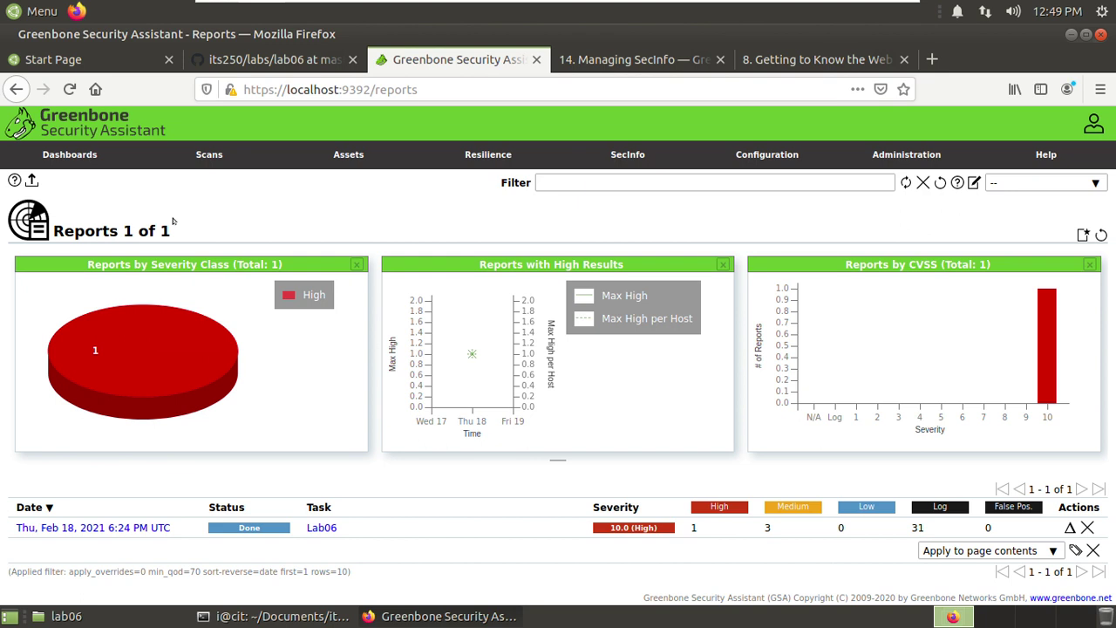
click(112, 528)
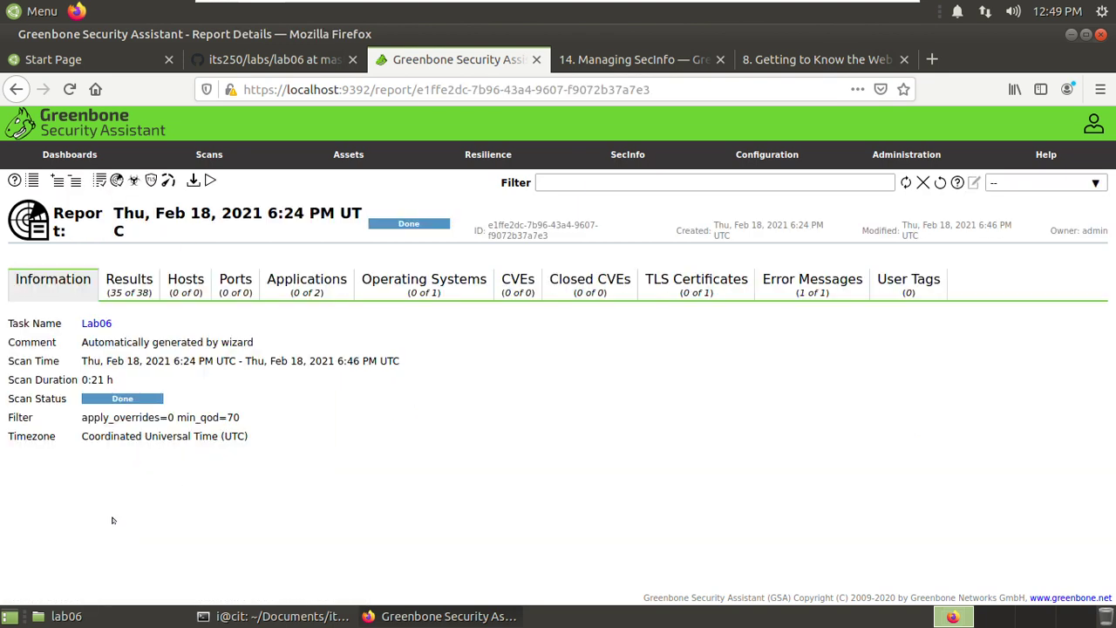
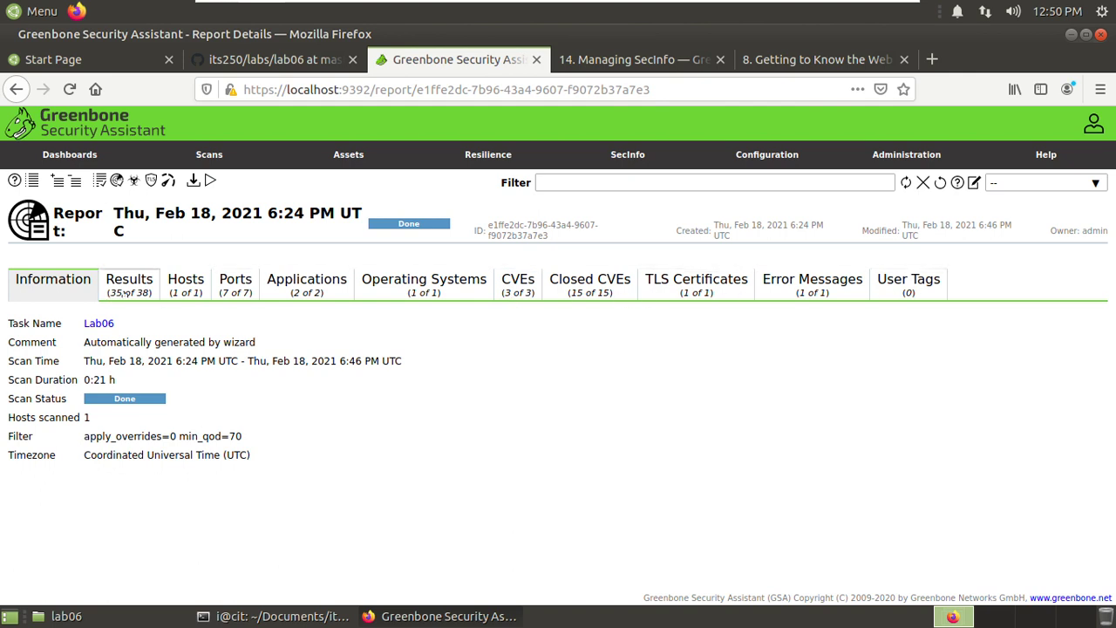
Review the report's Results, Hosts, Ports, Applications, Operating Systems and CVEs sections
click(126, 293)
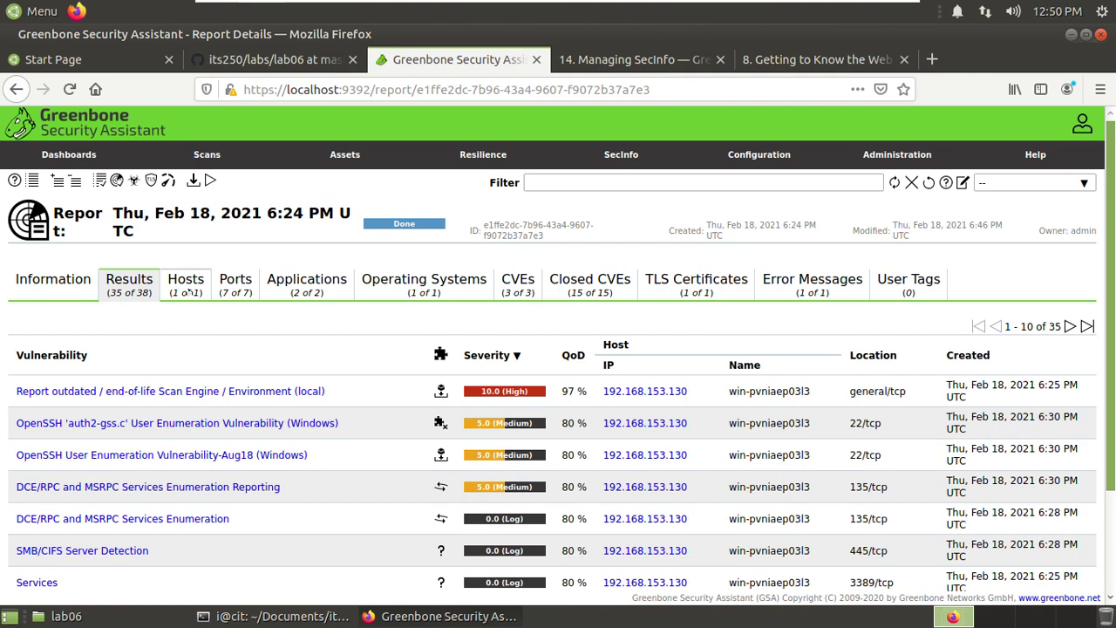
click(190, 294)
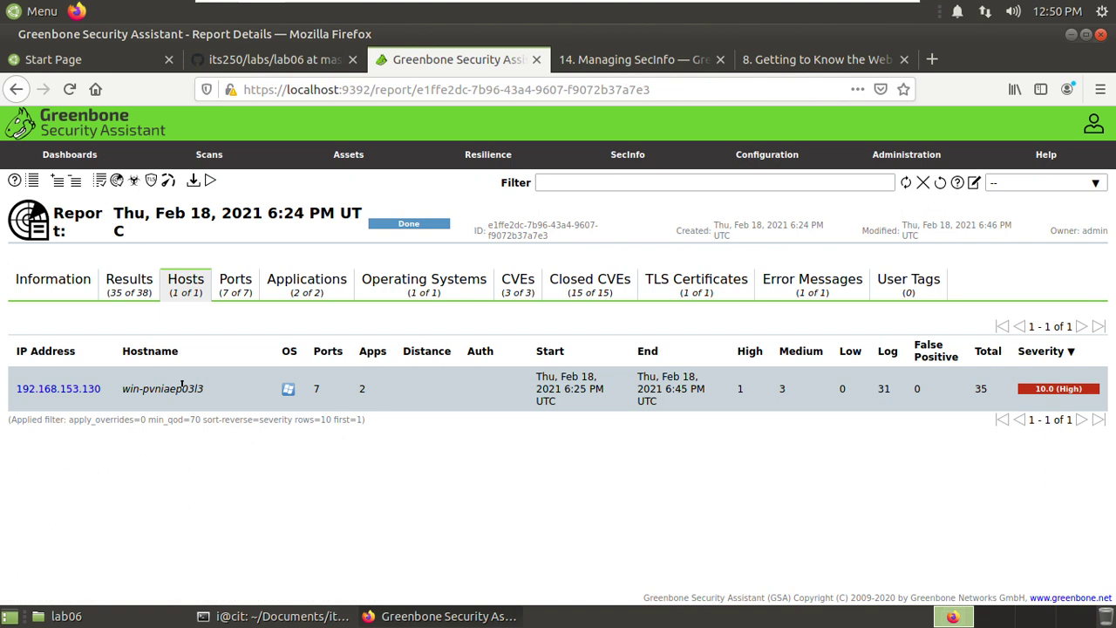
click(226, 290)
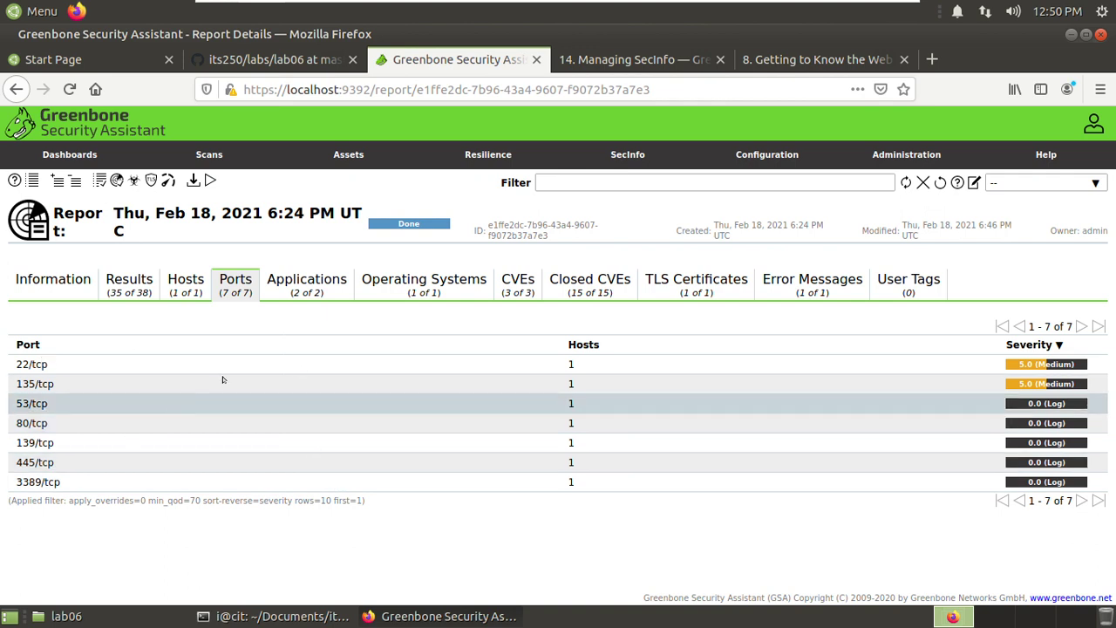
click(319, 292)
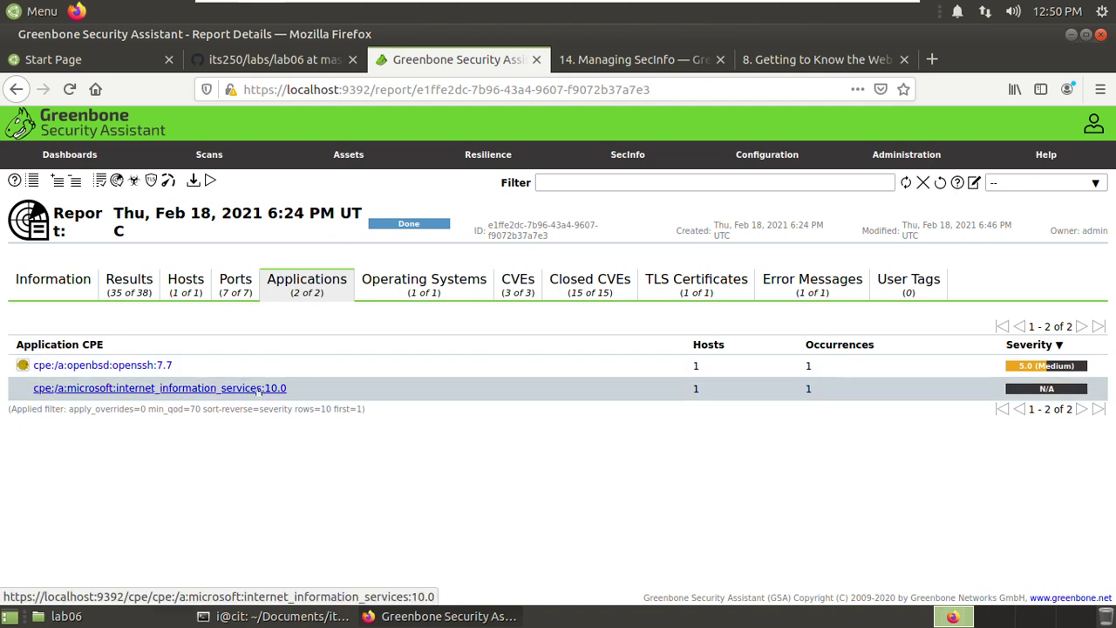
click(415, 284)
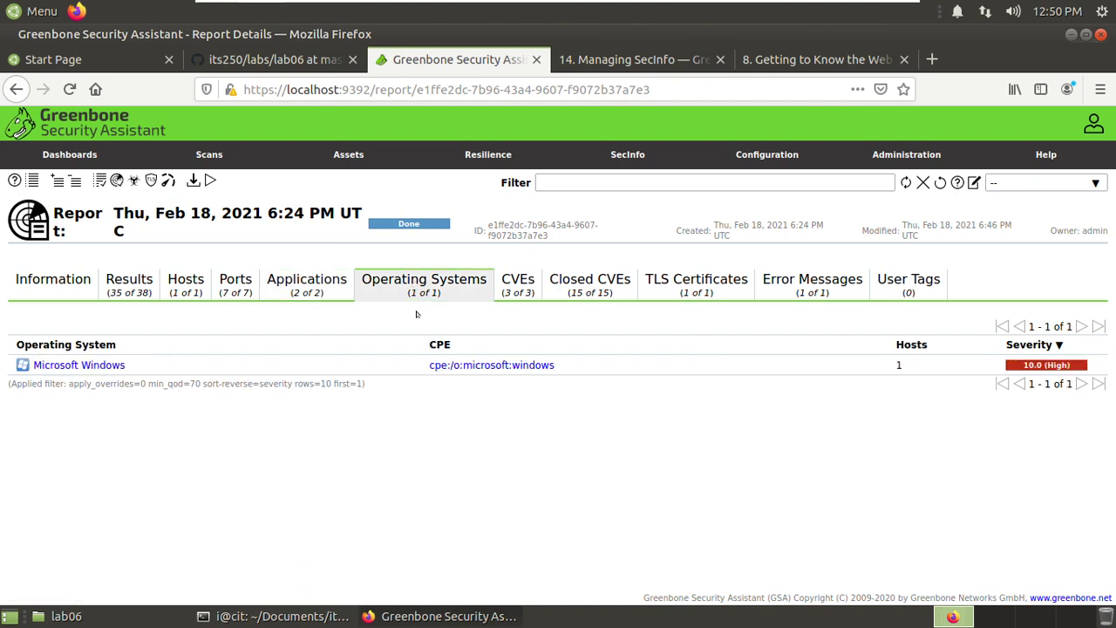
click(515, 289)
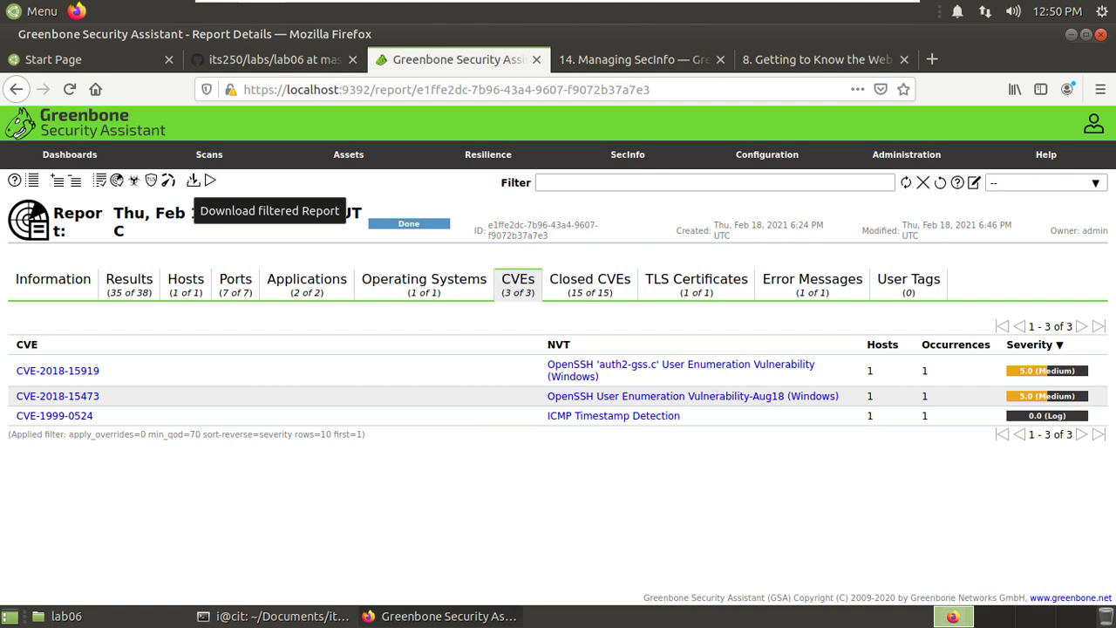
Export the filtered scan report in Anonymous XML format, with notes and overrides included, and save the file to disk
click(193, 180)
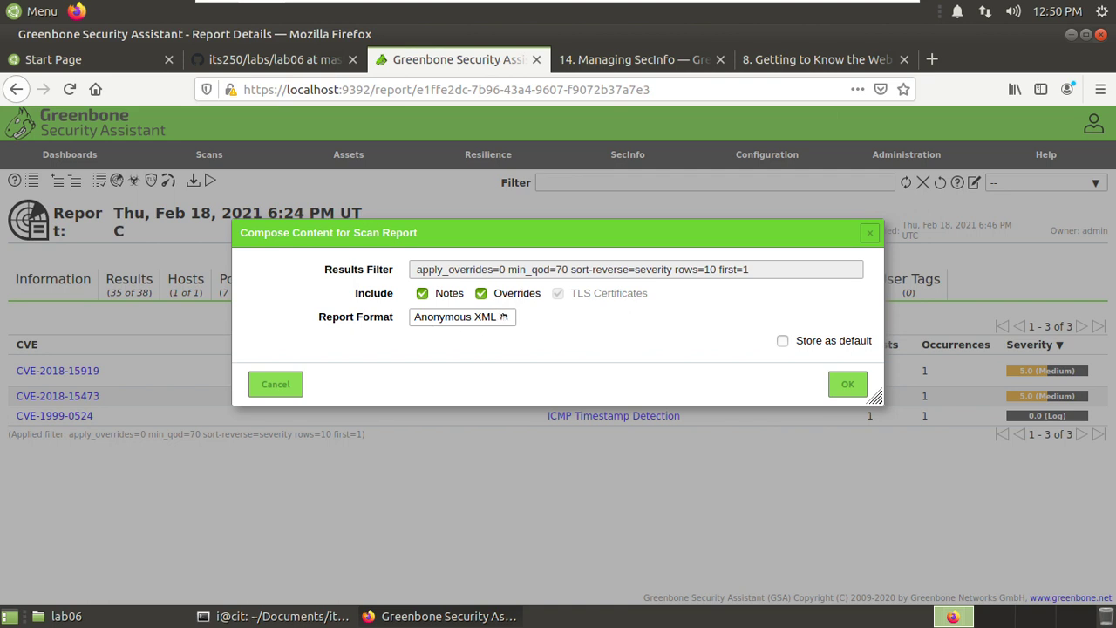
click(503, 317)
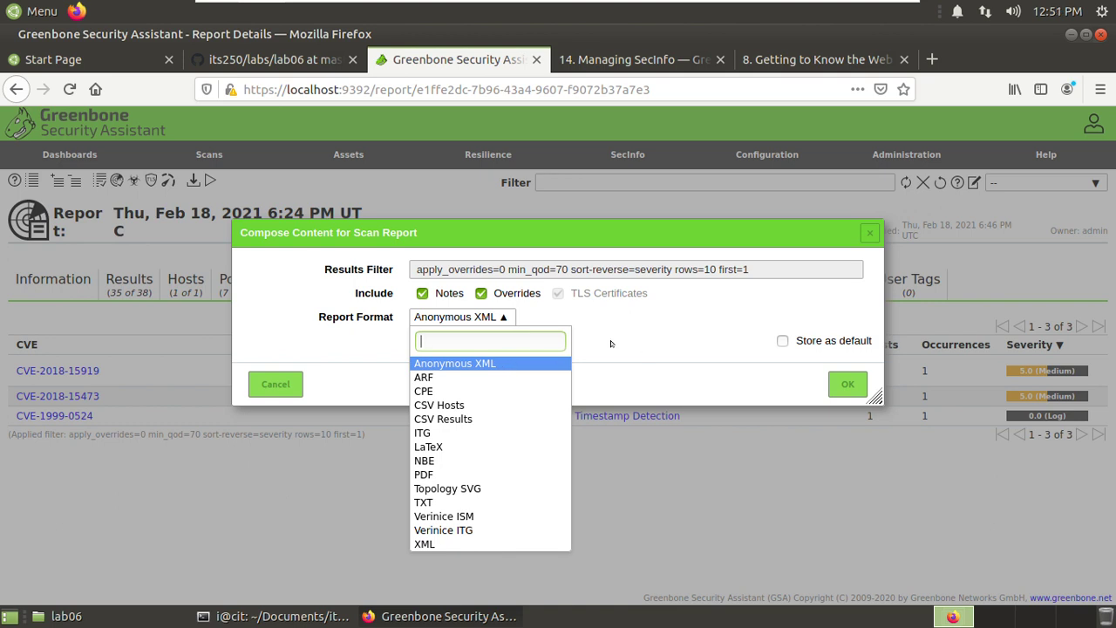
click(586, 343)
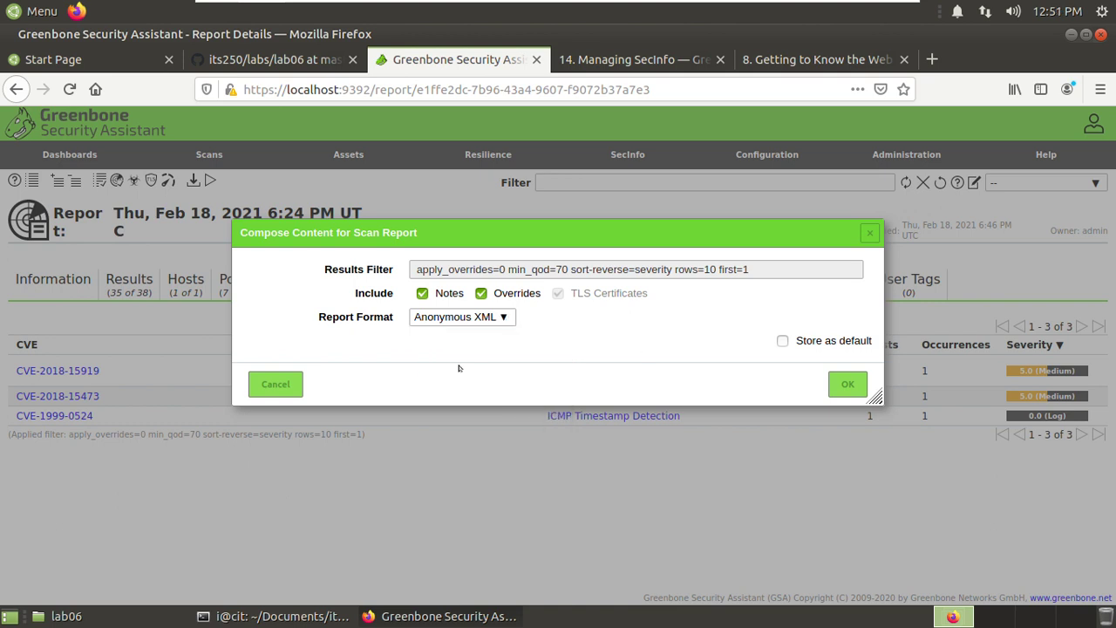
click(843, 384)
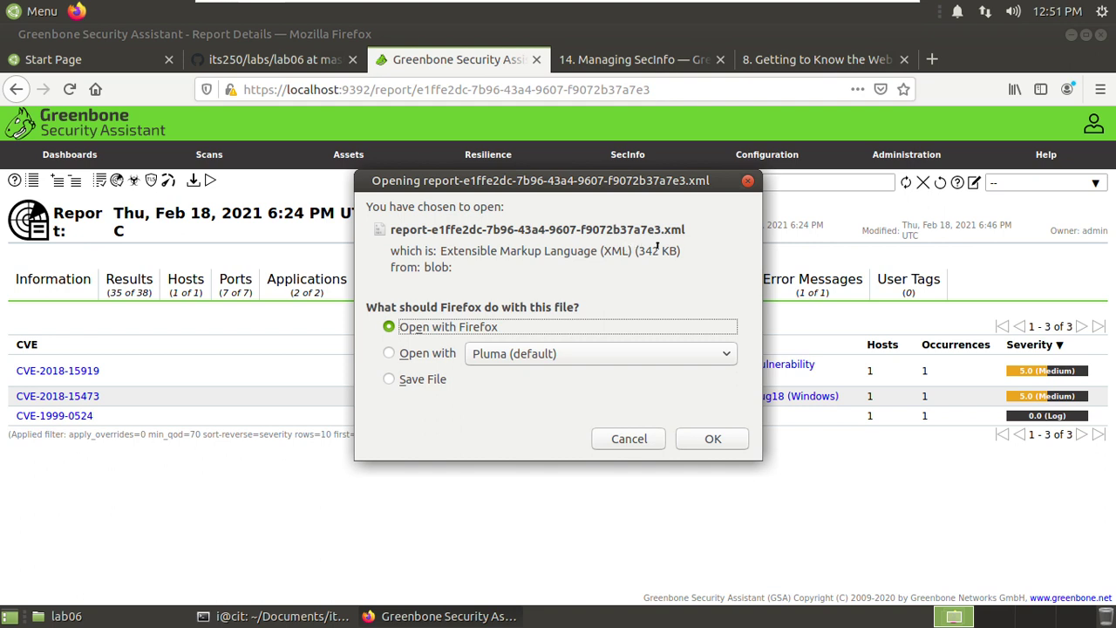
click(389, 378)
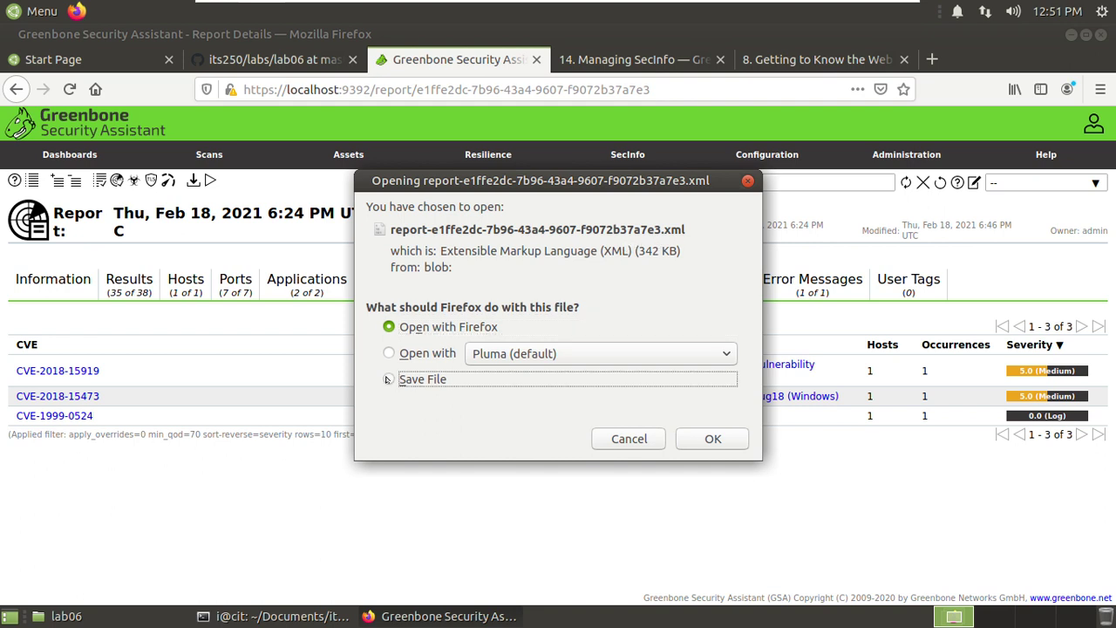
click(706, 439)
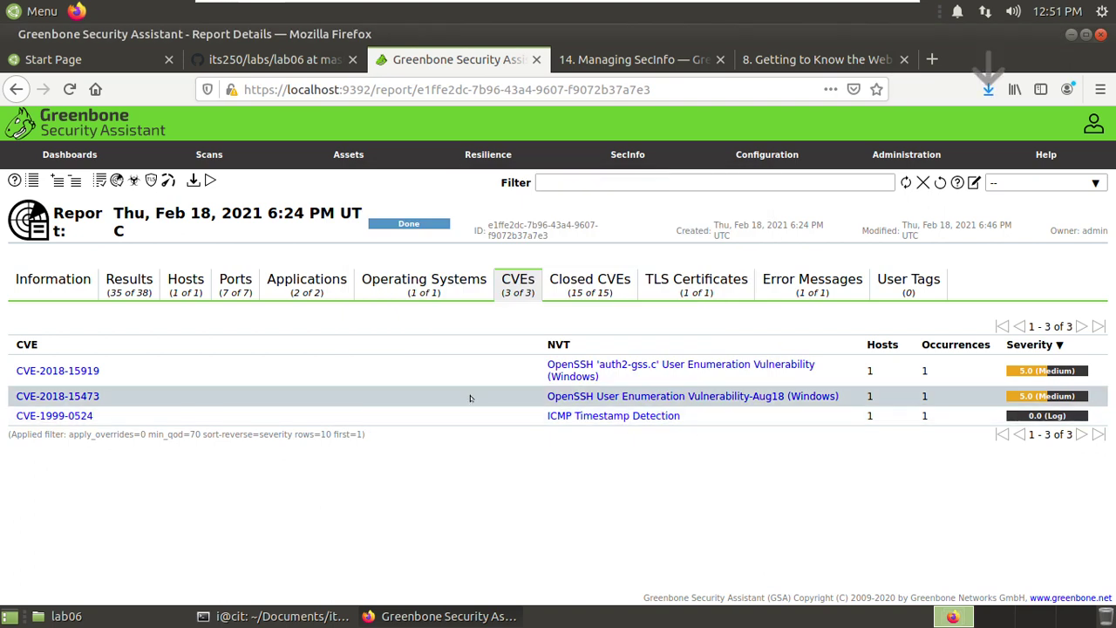
Move the downloaded XML report from the Downloads folder into Documents/its250/lab06
click(989, 91)
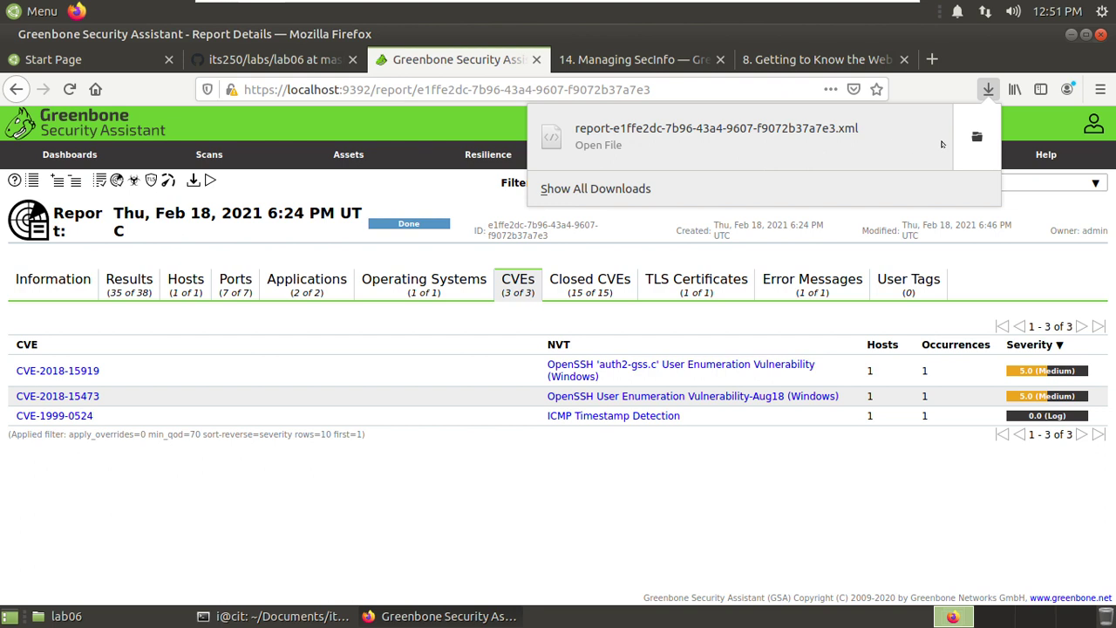
click(977, 137)
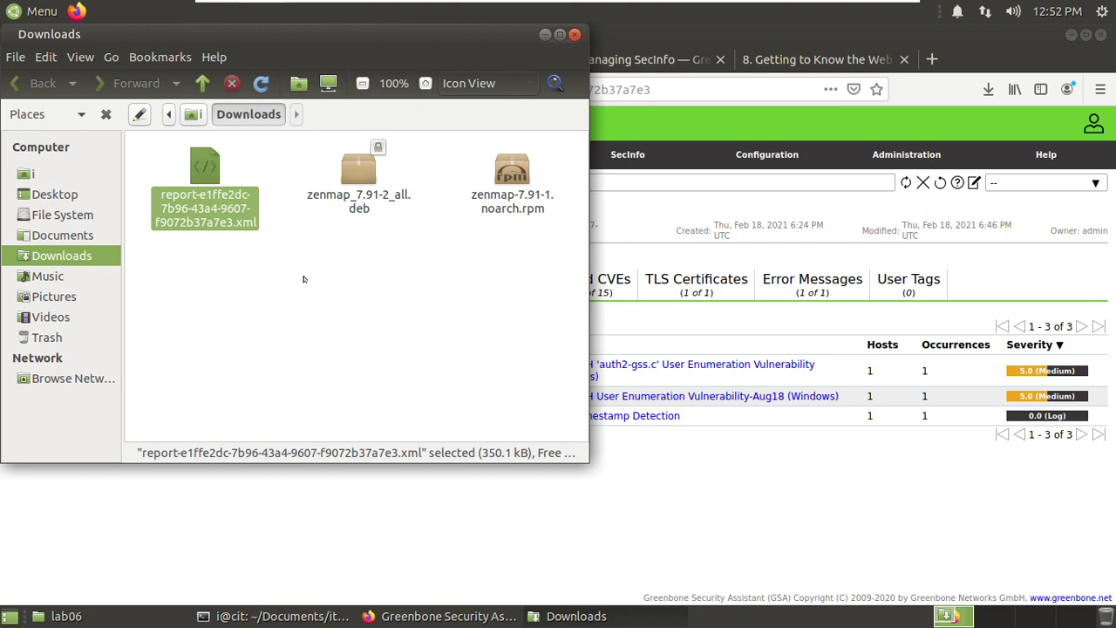
key(ctrl+x)
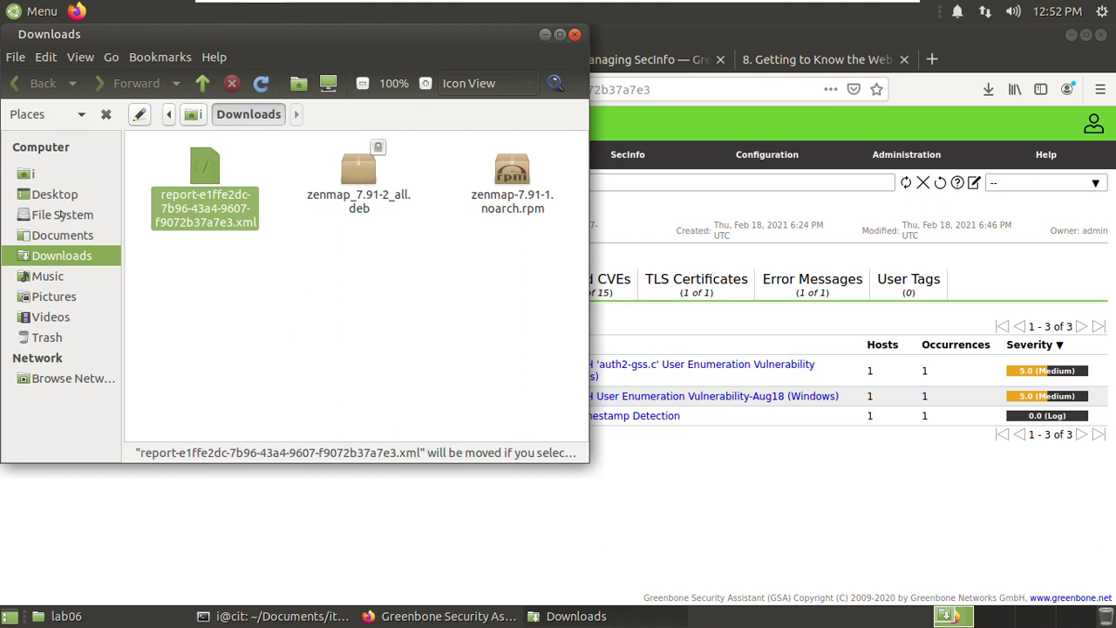
click(51, 177)
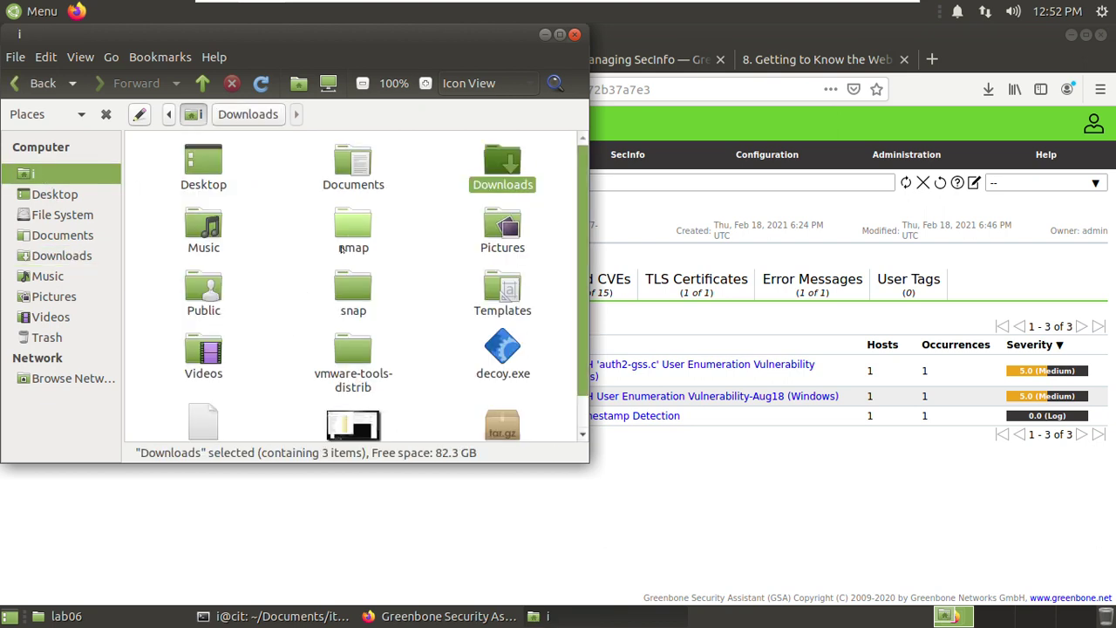
double_click(352, 167)
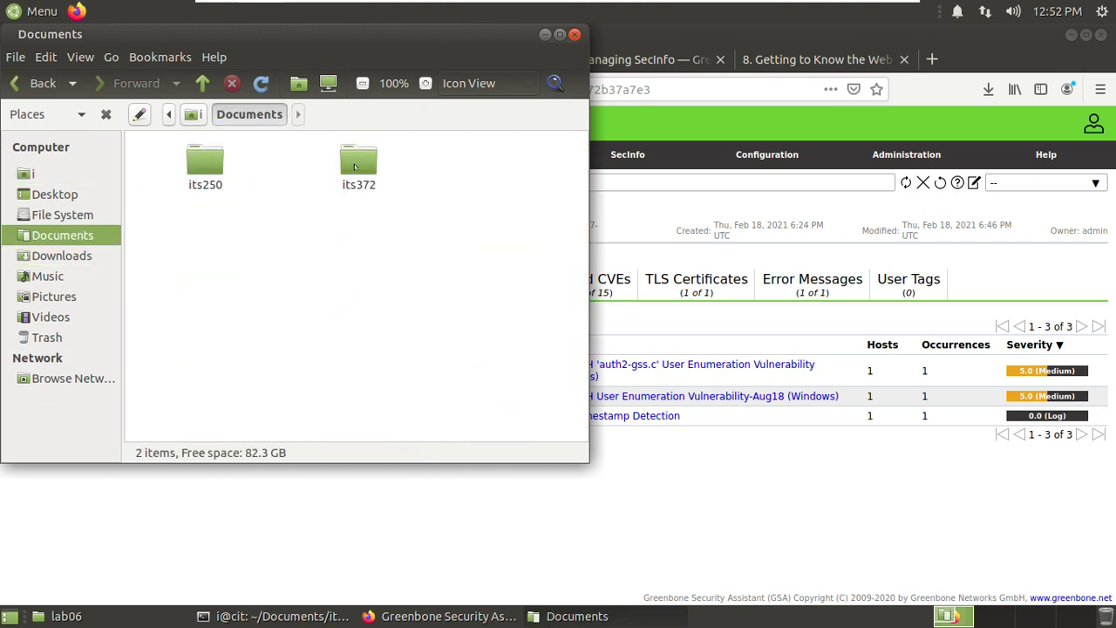
double_click(220, 157)
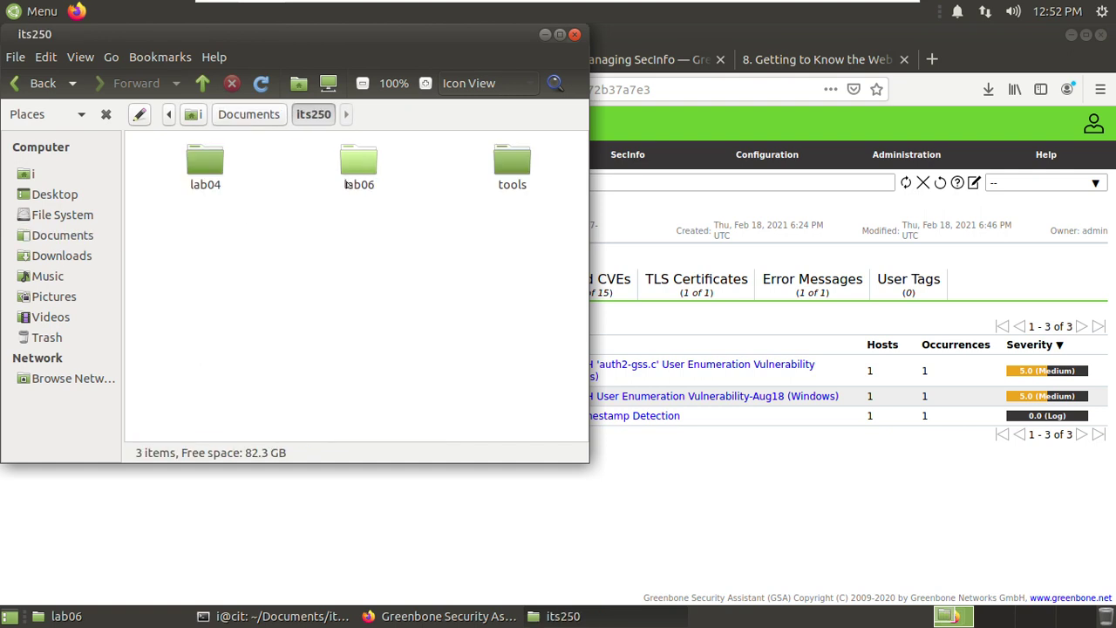
double_click(365, 165)
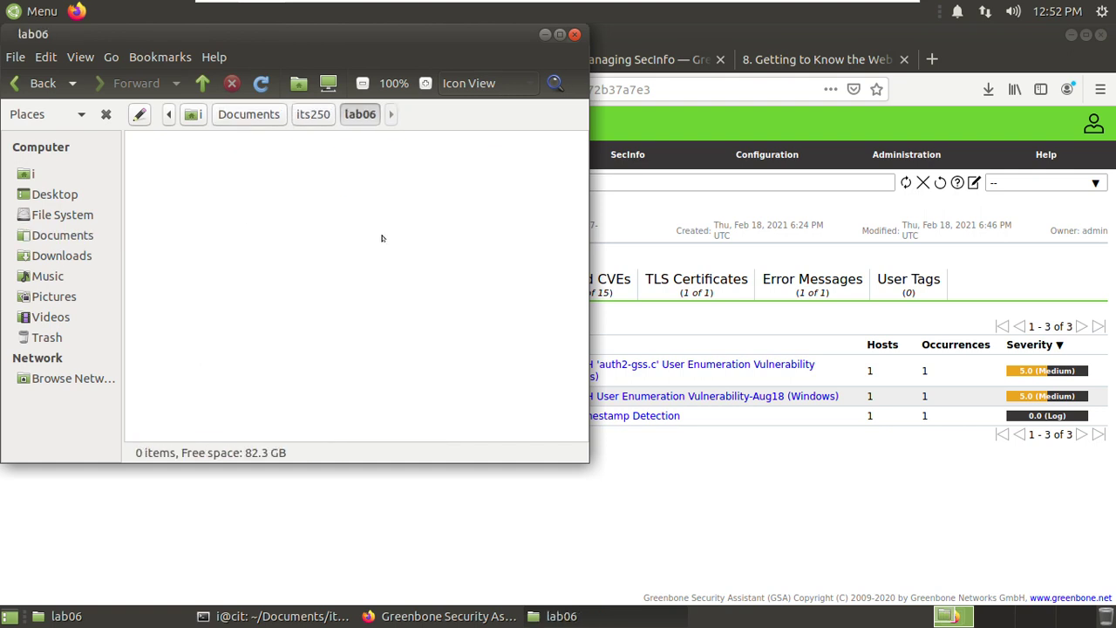
click(310, 290)
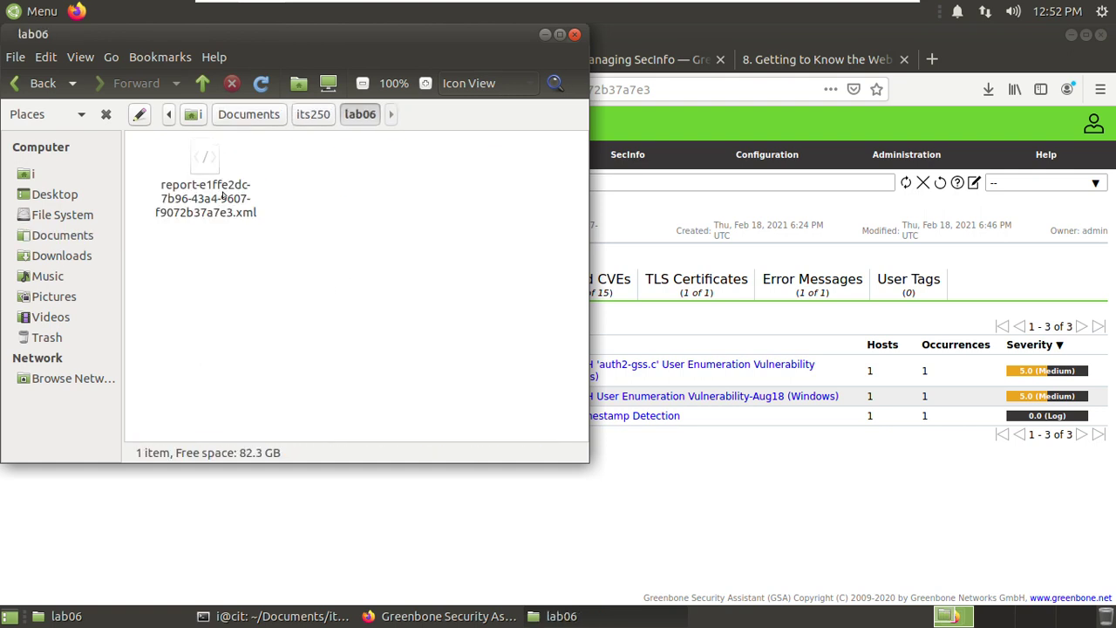
Open the XML report from the lab06 folder in Pluma, look through its contents, and close it
right_click(204, 165)
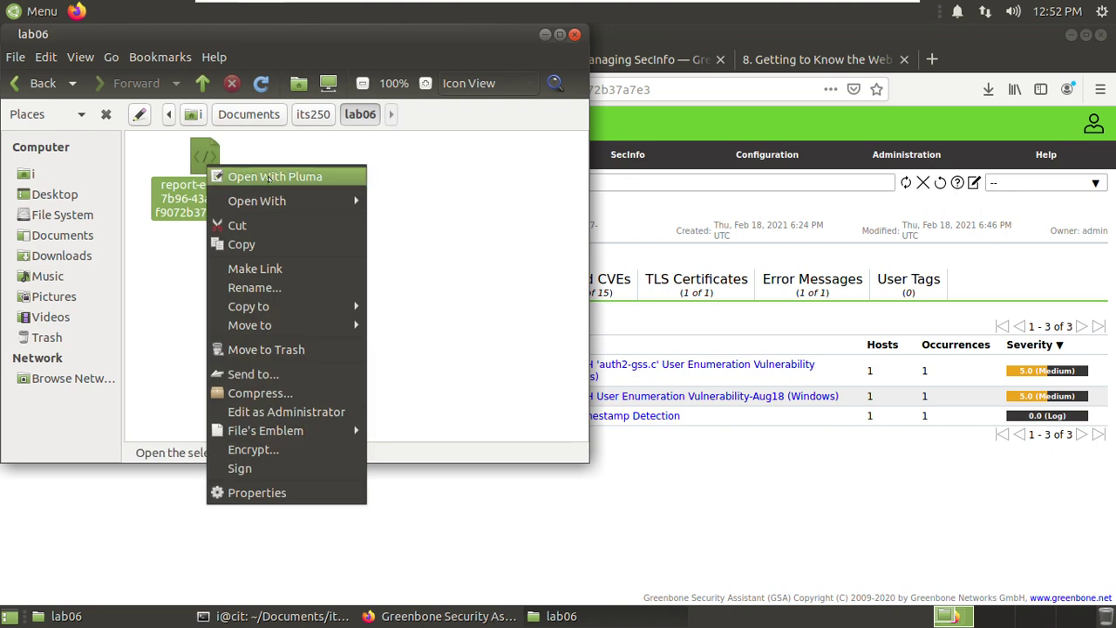
click(269, 178)
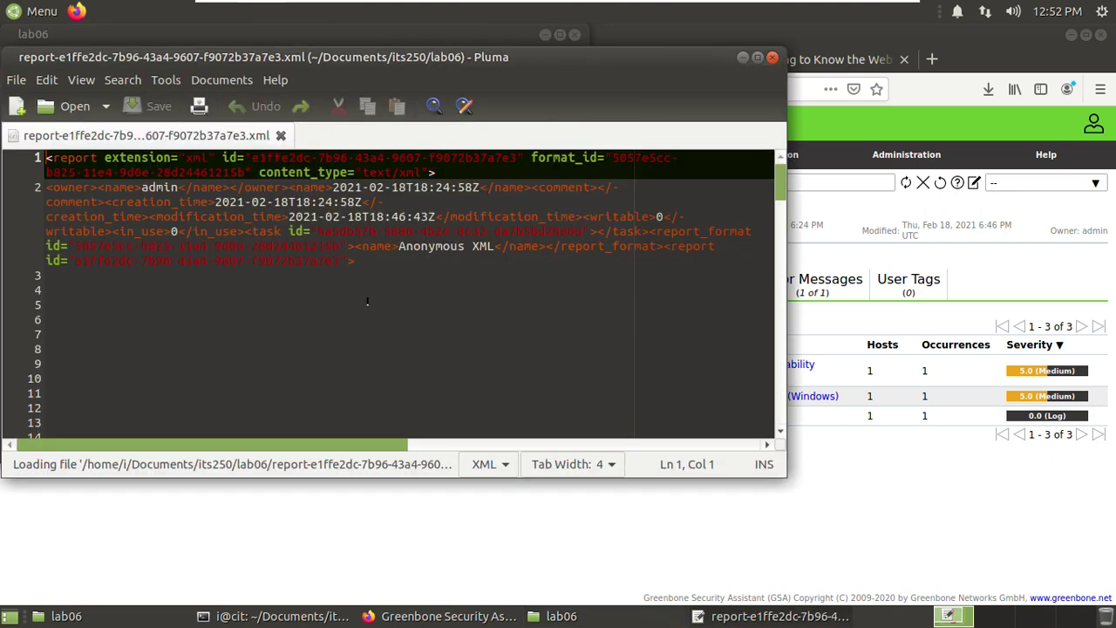
scroll(388, 262, down, 10)
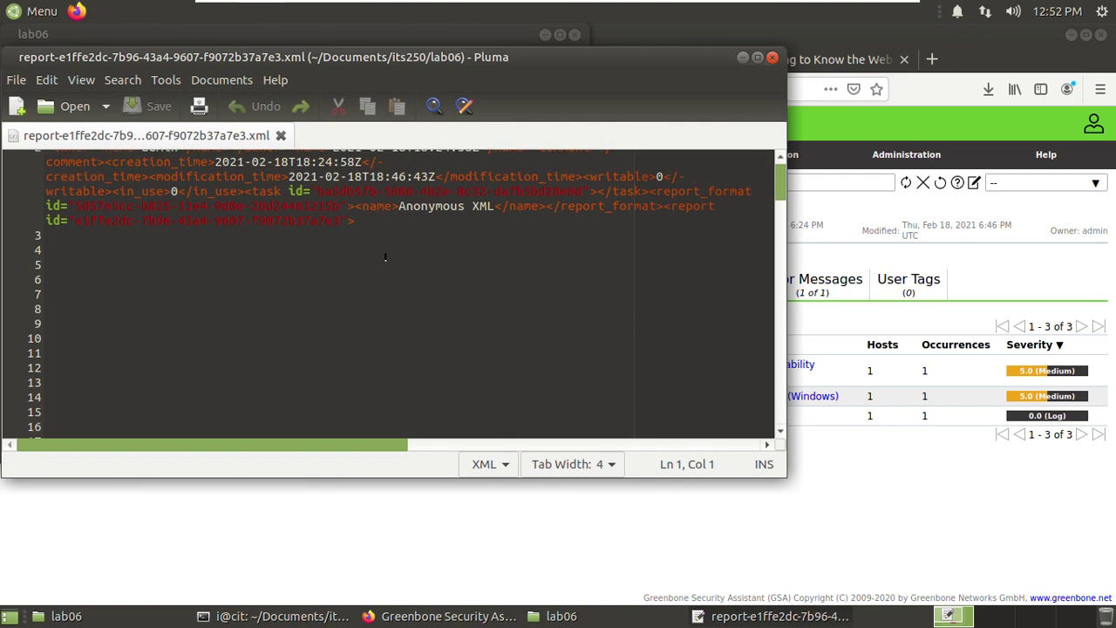
scroll(394, 275, down, 5)
scroll(398, 279, up, 5)
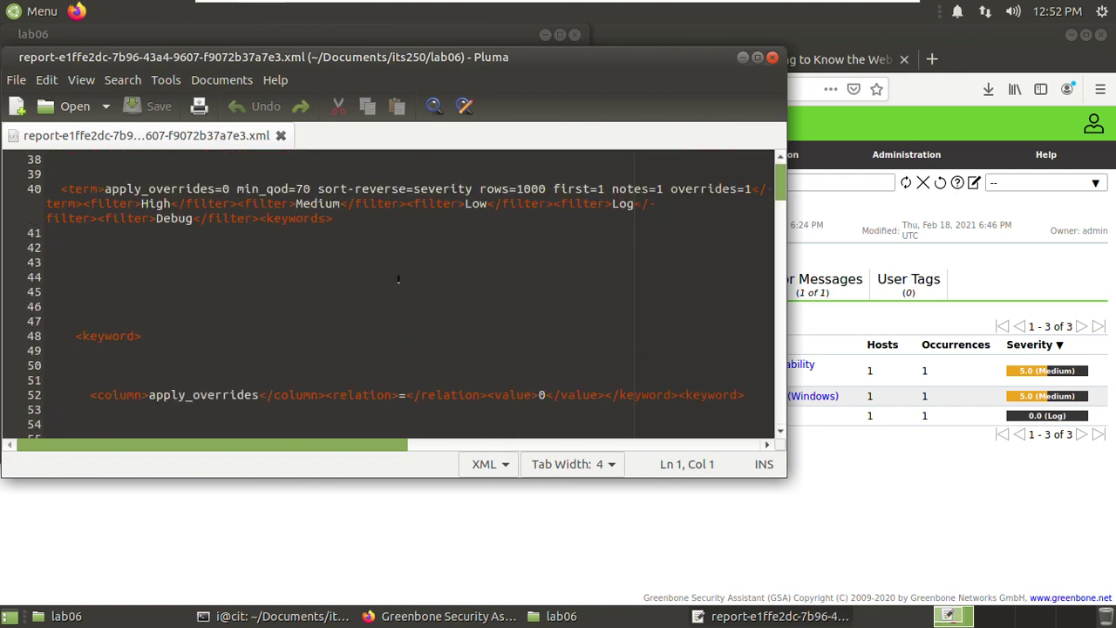
scroll(506, 327, up, 5)
scroll(570, 332, down, 7)
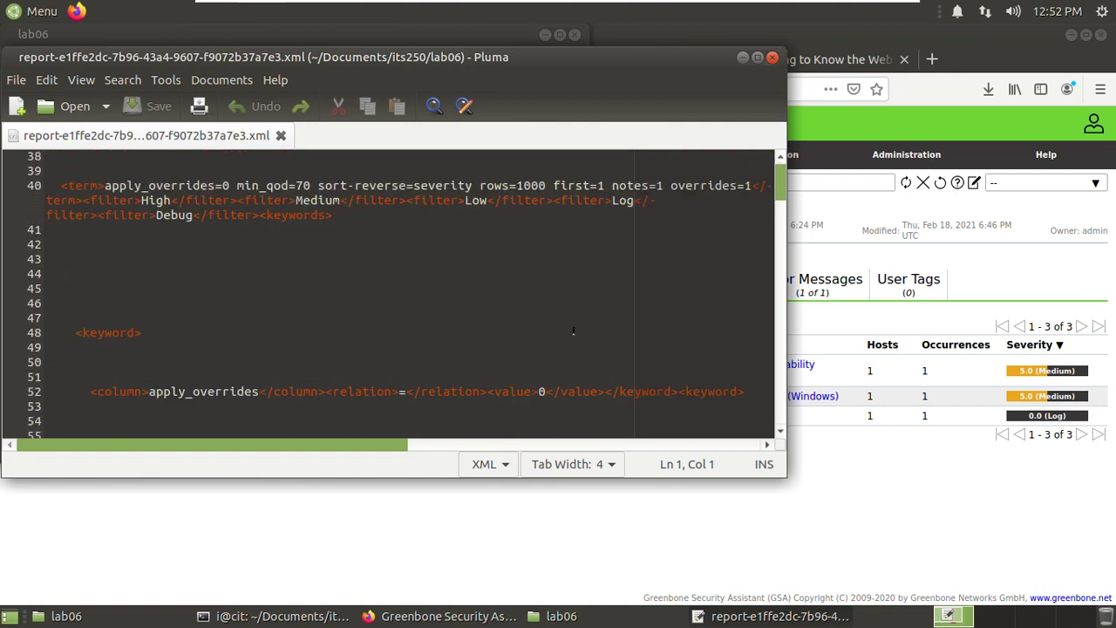
scroll(778, 197, up, 1)
drag(778, 195, 781, 207)
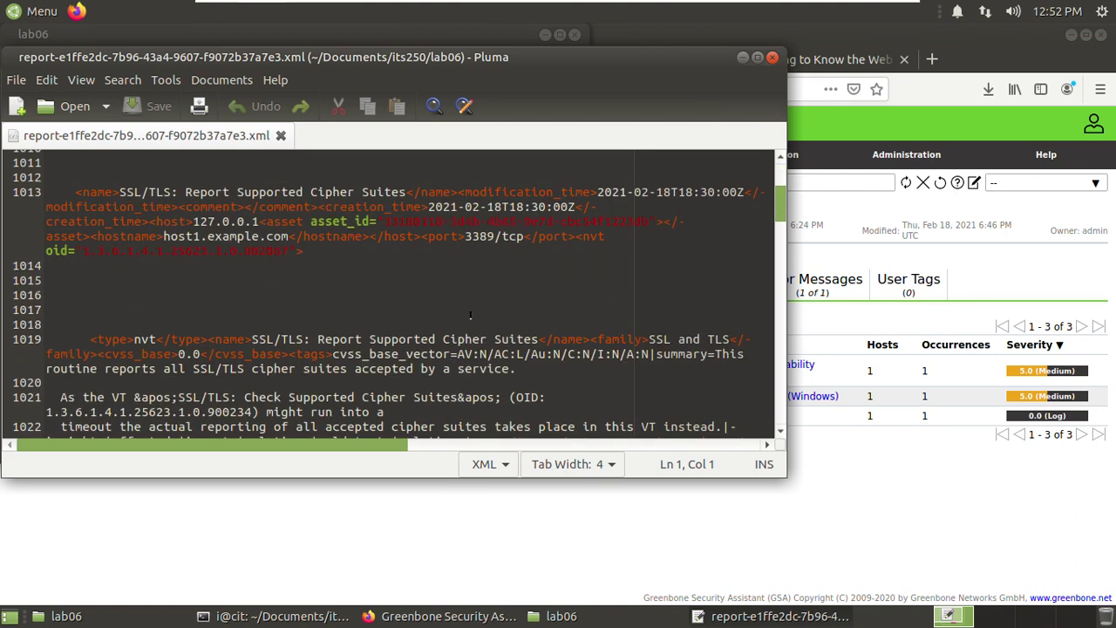
scroll(470, 315, down, 2)
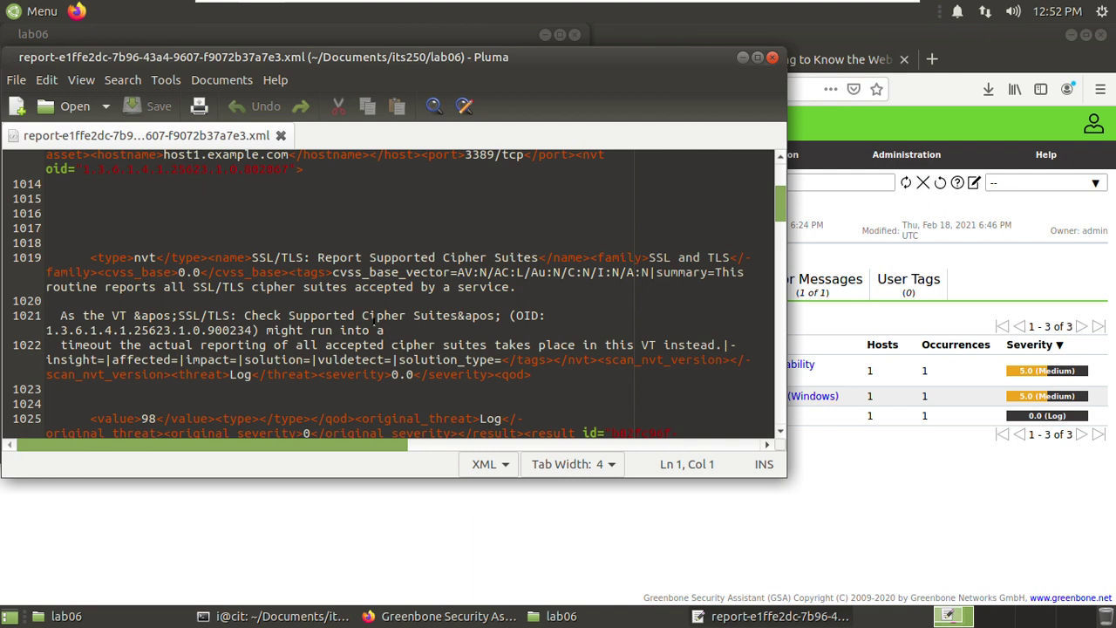
click(773, 58)
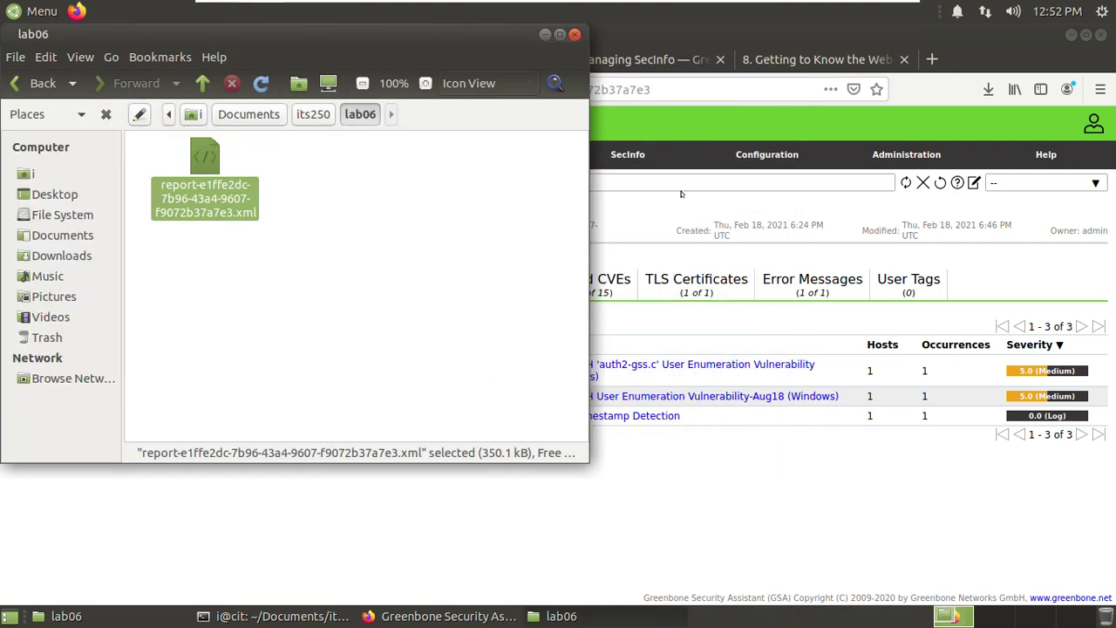
Set Firefox's download preference to always ask where to save files, and close the preferences
click(932, 61)
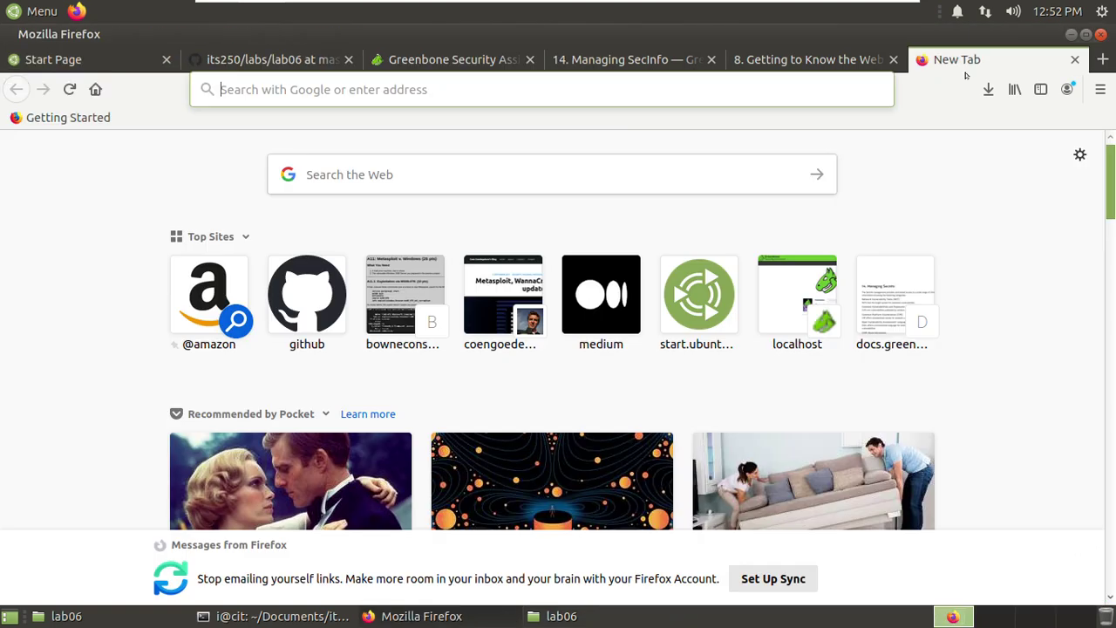
click(1101, 89)
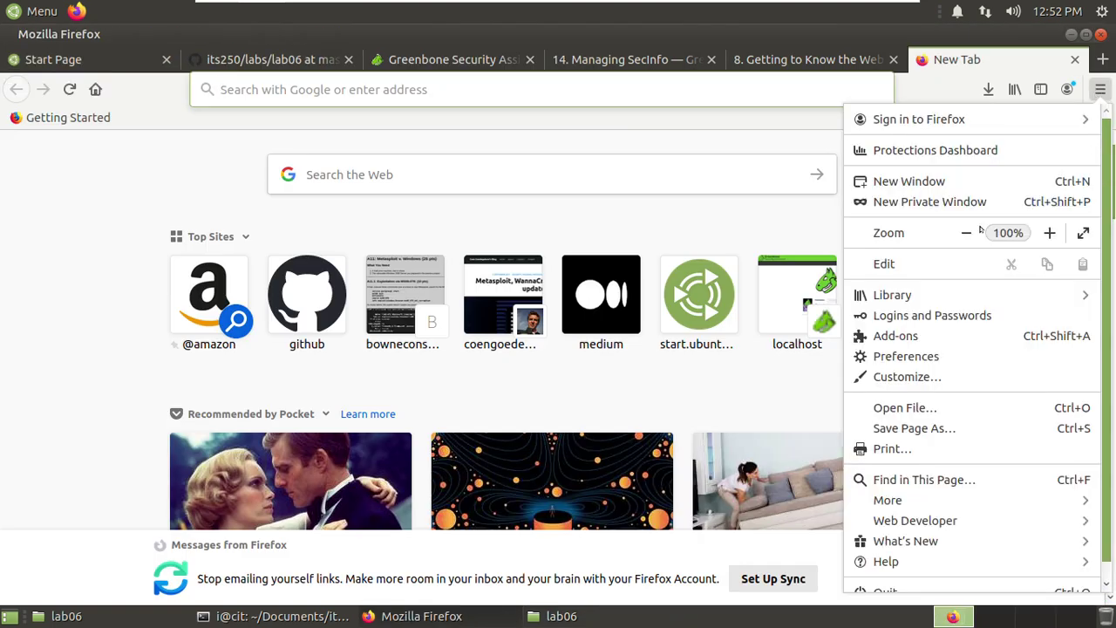
click(906, 357)
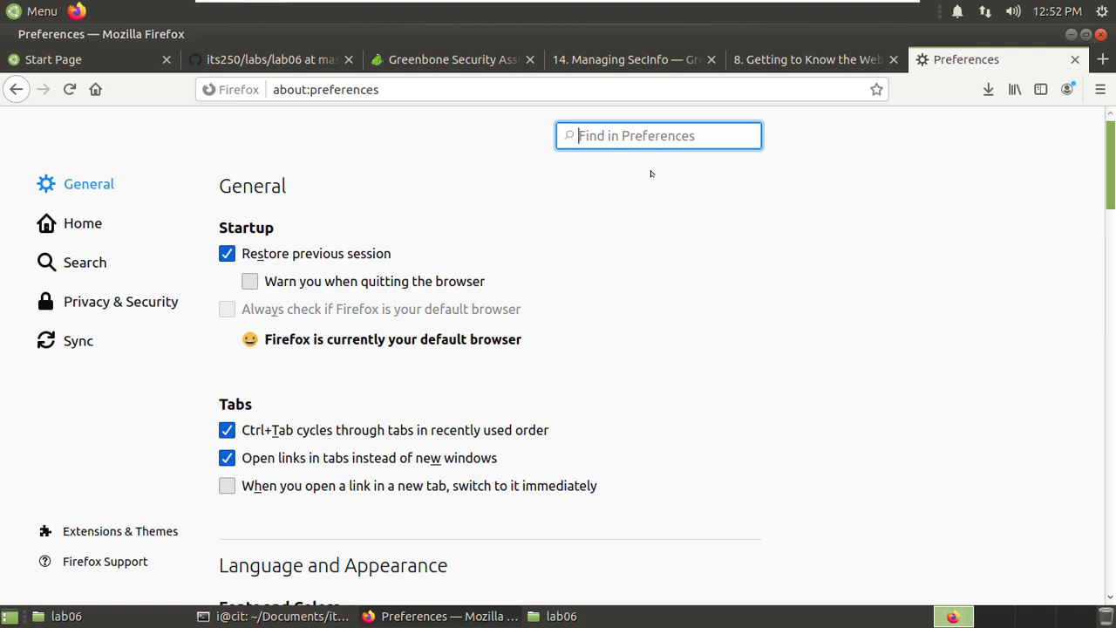
scroll(693, 305, down, 8)
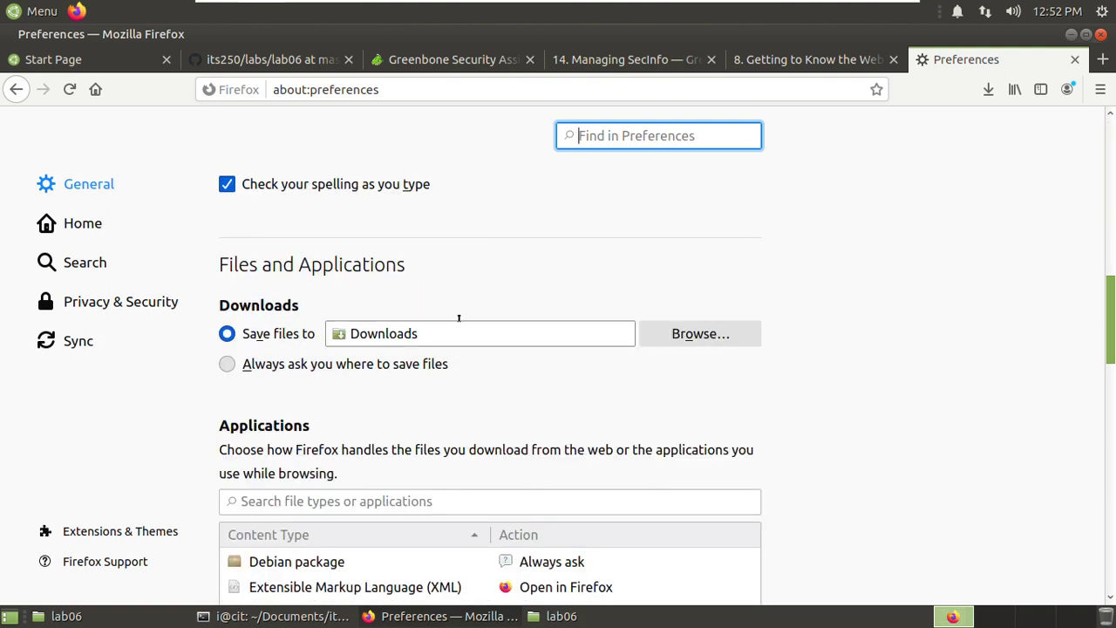
click(275, 366)
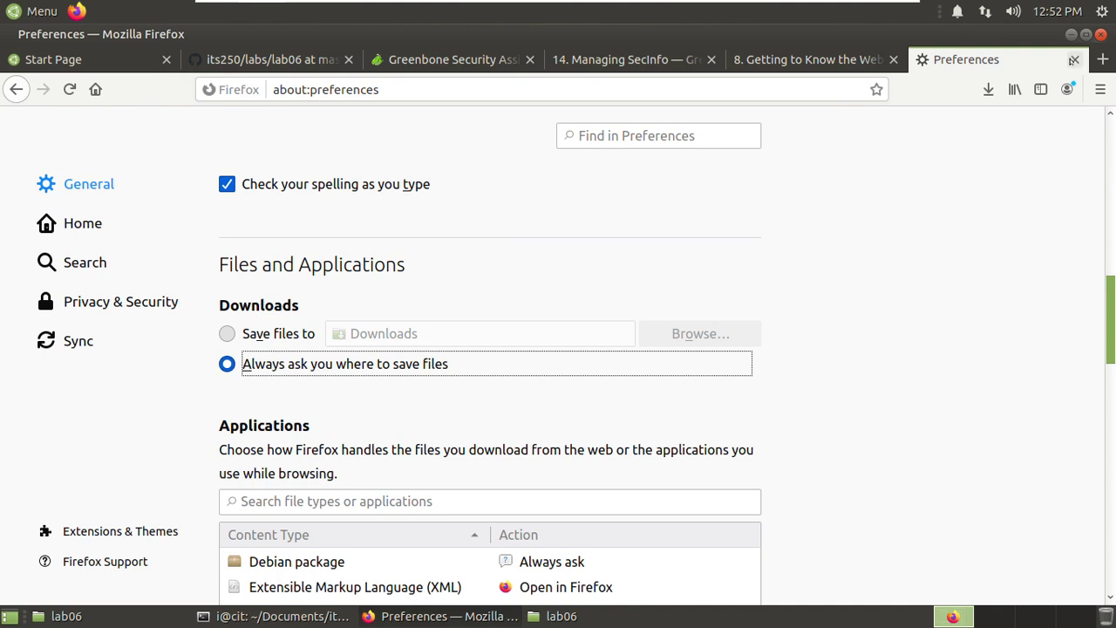
click(1075, 59)
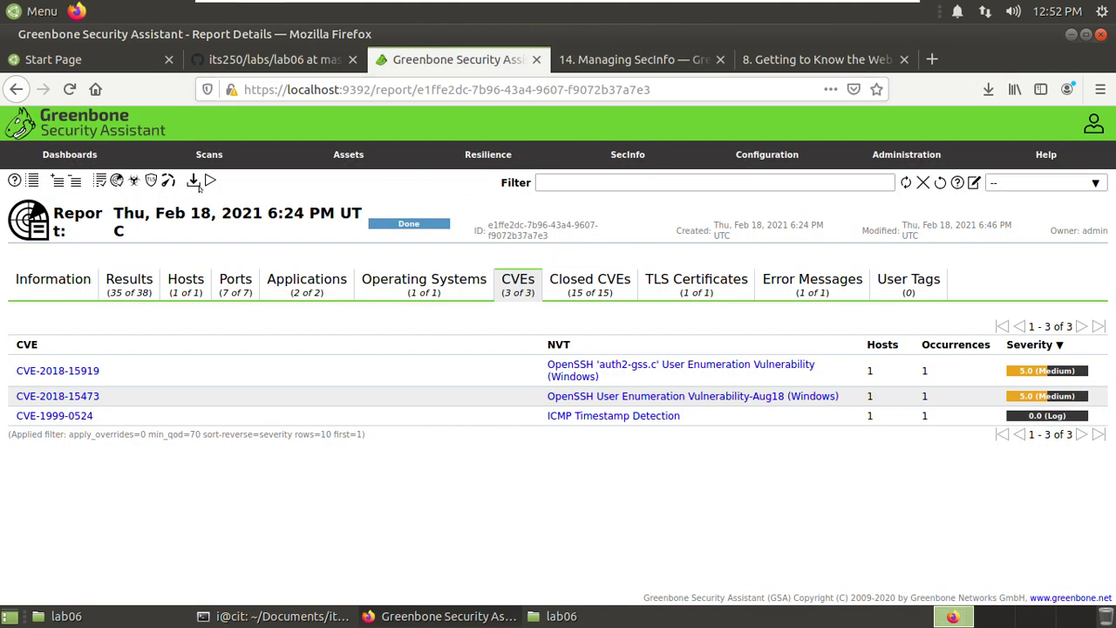
Try to export the filtered scan report in PDF format, check the size of the generated file, and cancel the download
mouse_move(198, 158)
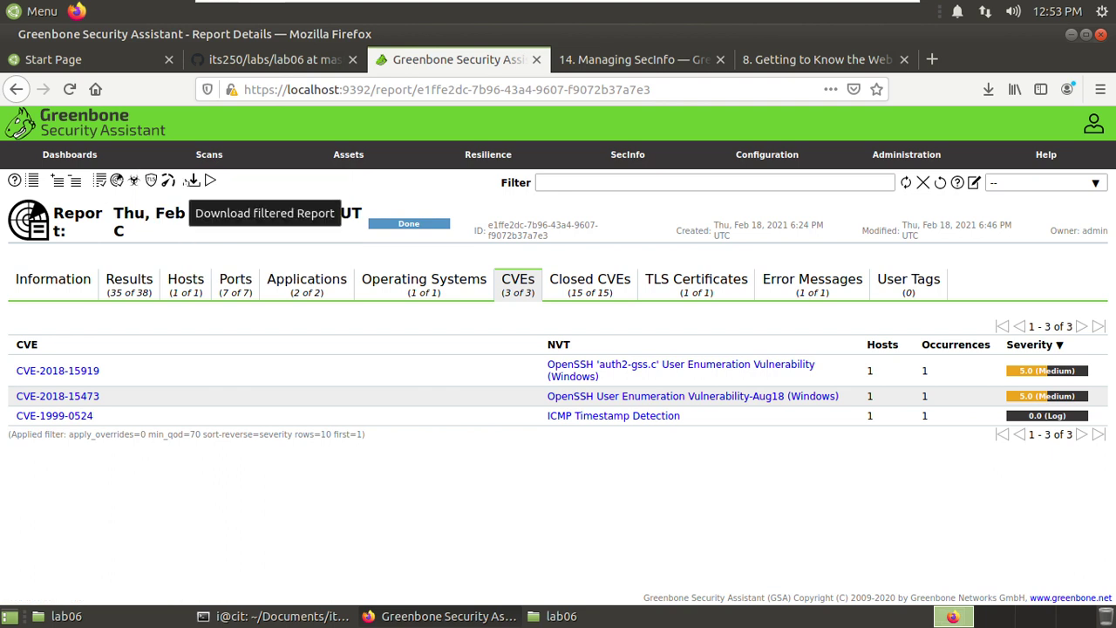
click(193, 180)
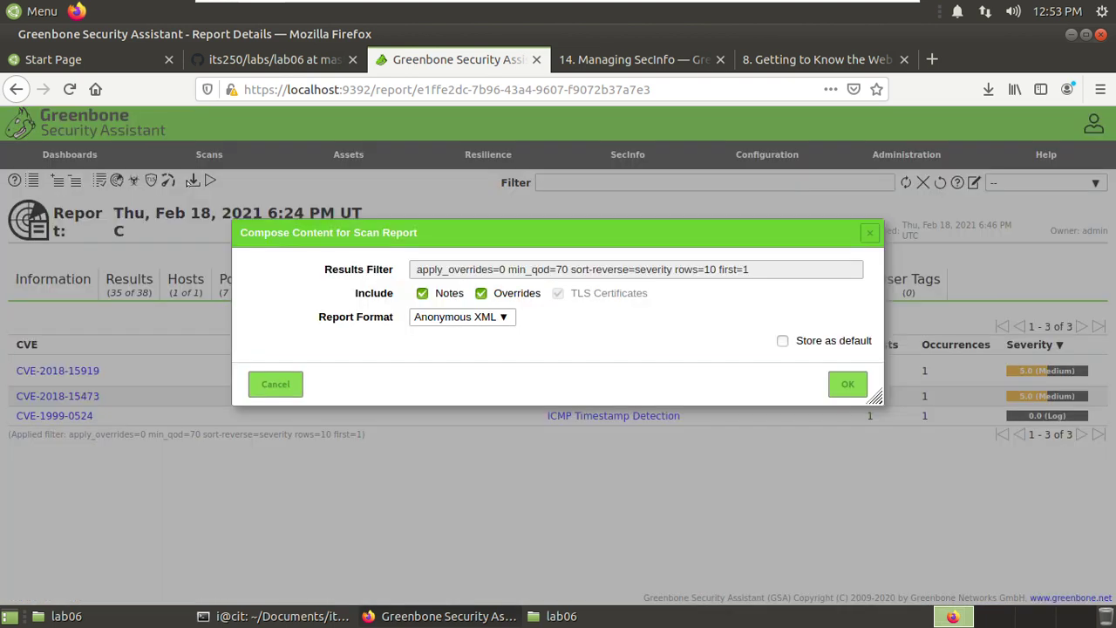
click(502, 319)
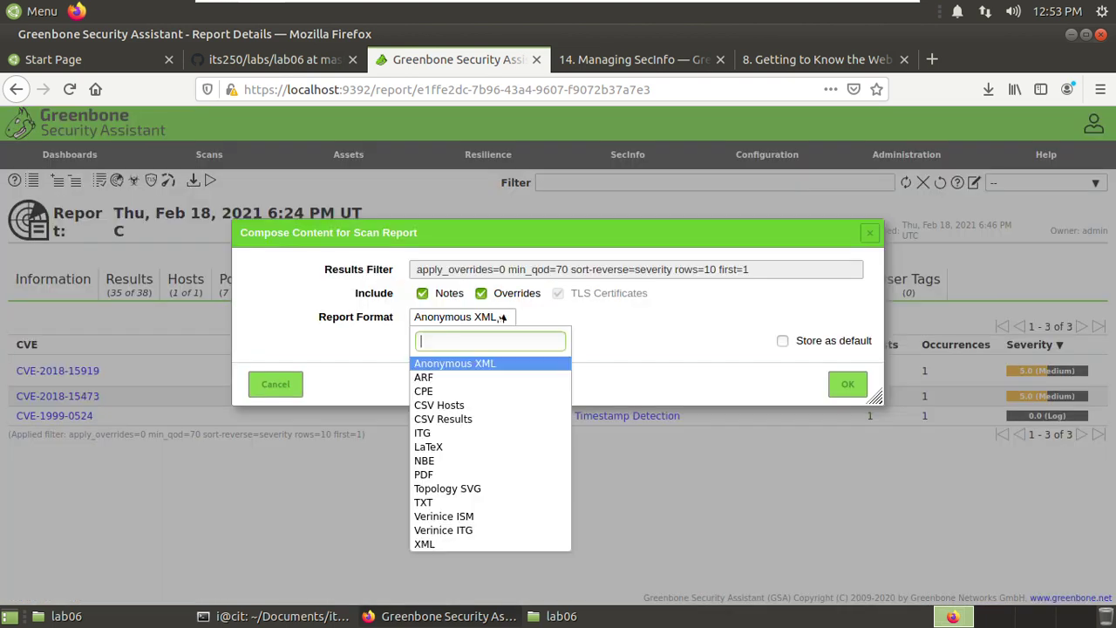
click(475, 476)
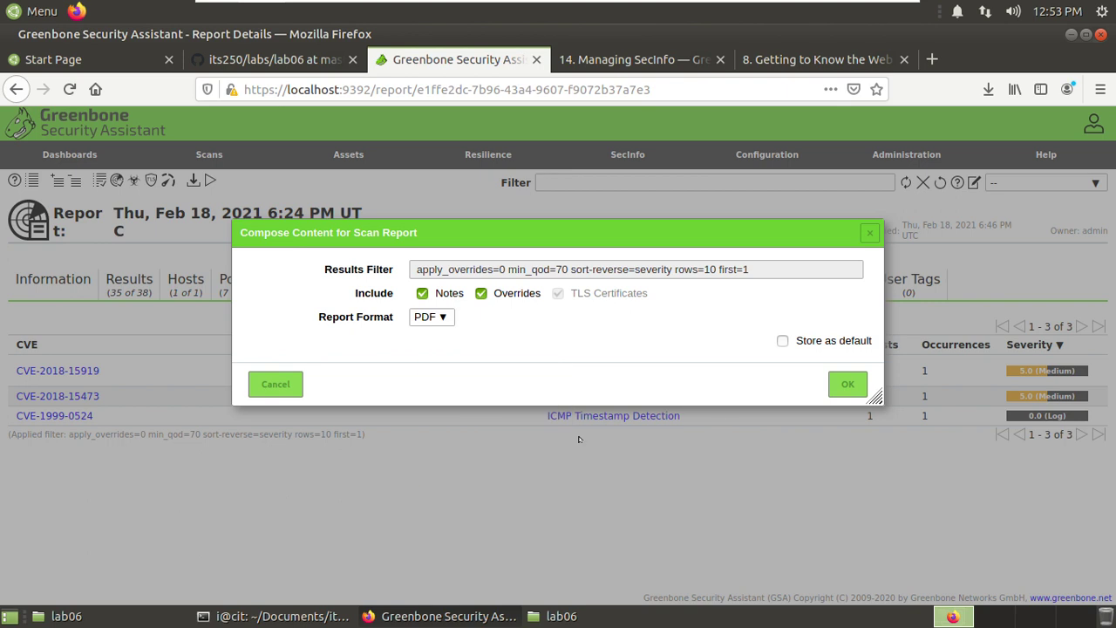
click(846, 385)
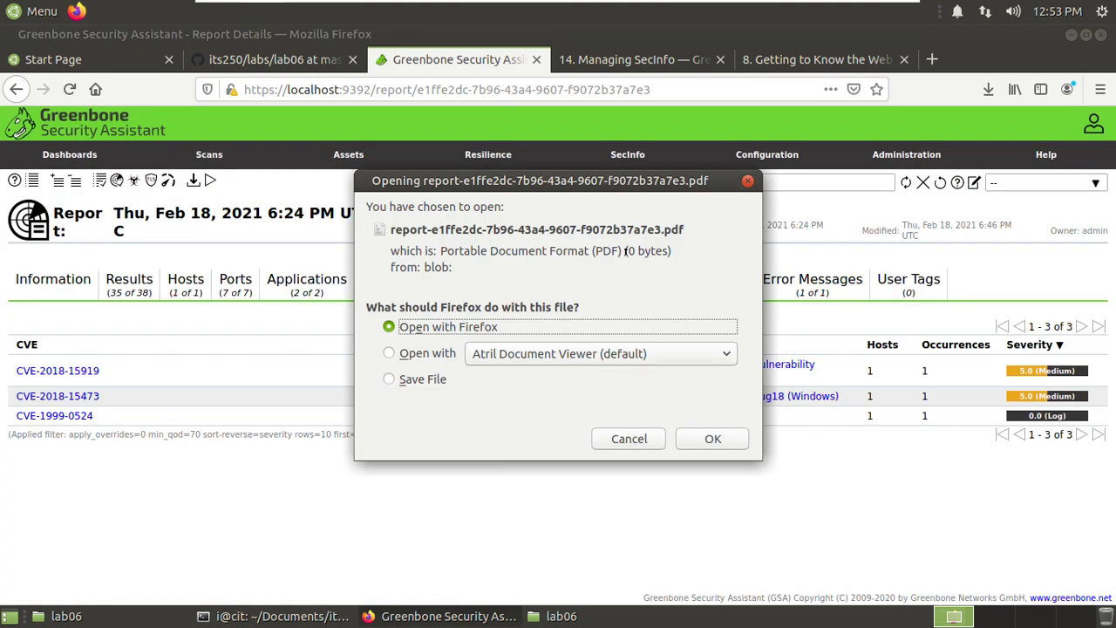
drag(624, 252, 670, 252)
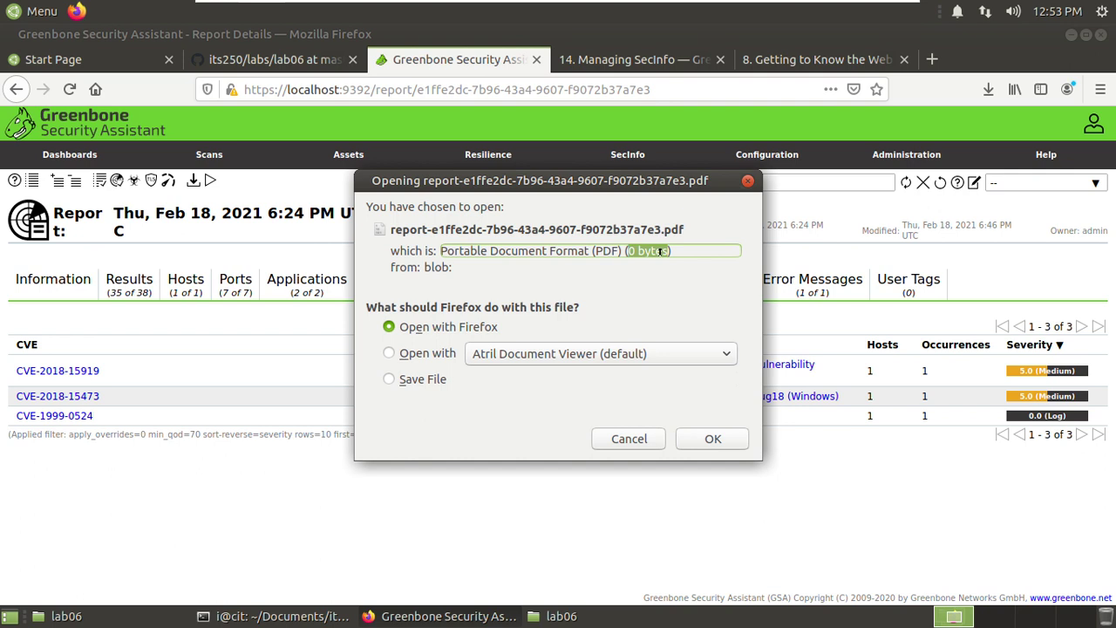
click(628, 439)
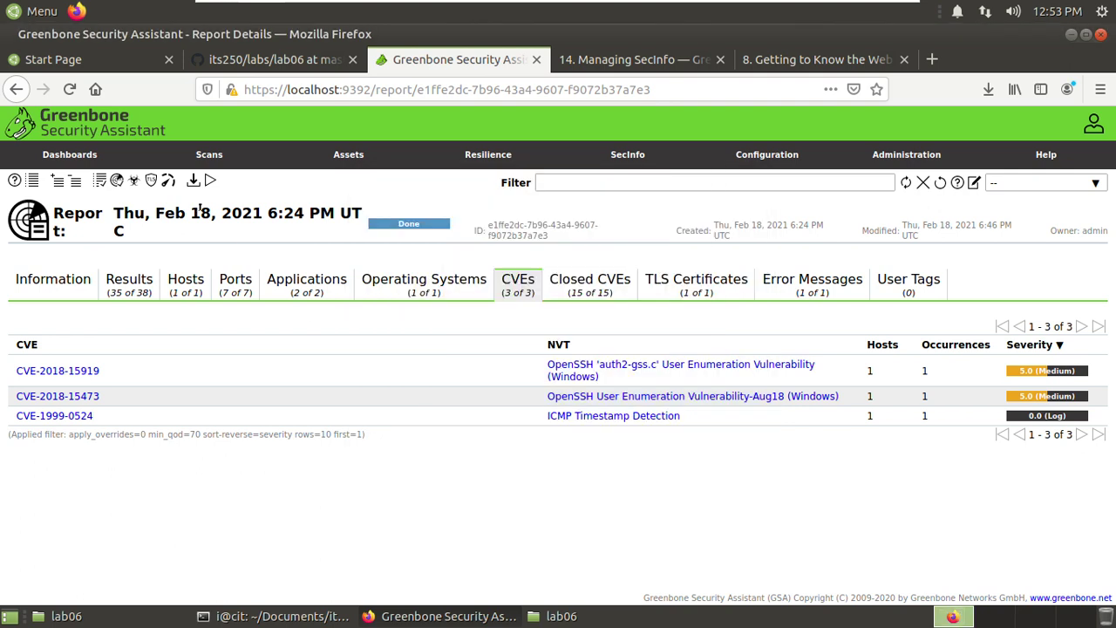
Export the filtered scan report in TXT format, with notes and overrides included, and save it in Documents/its250/tools
click(193, 180)
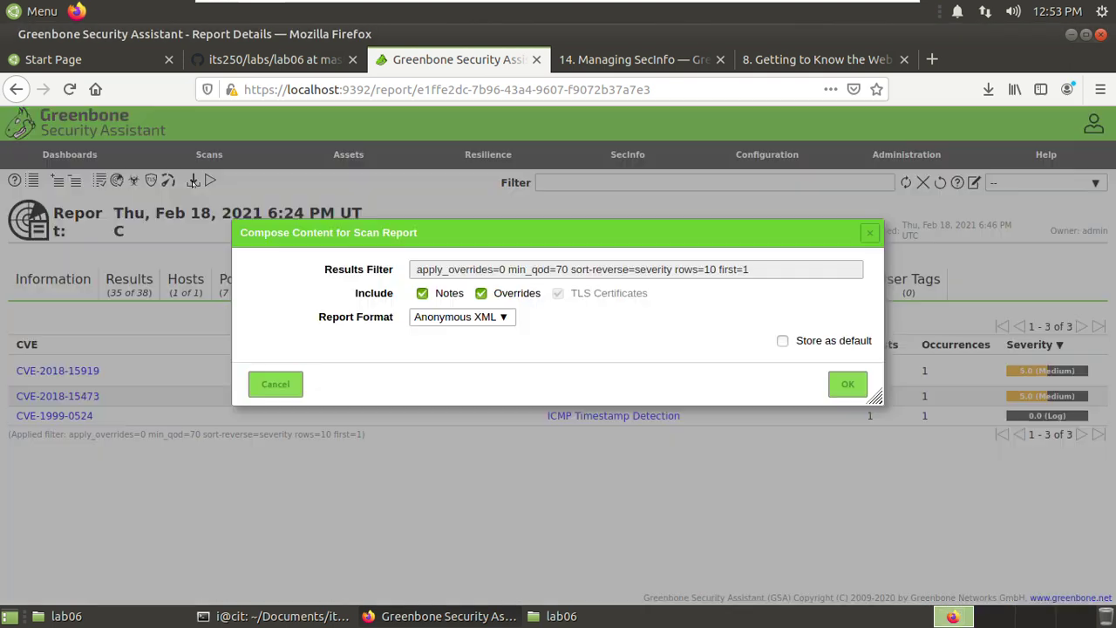
click(500, 317)
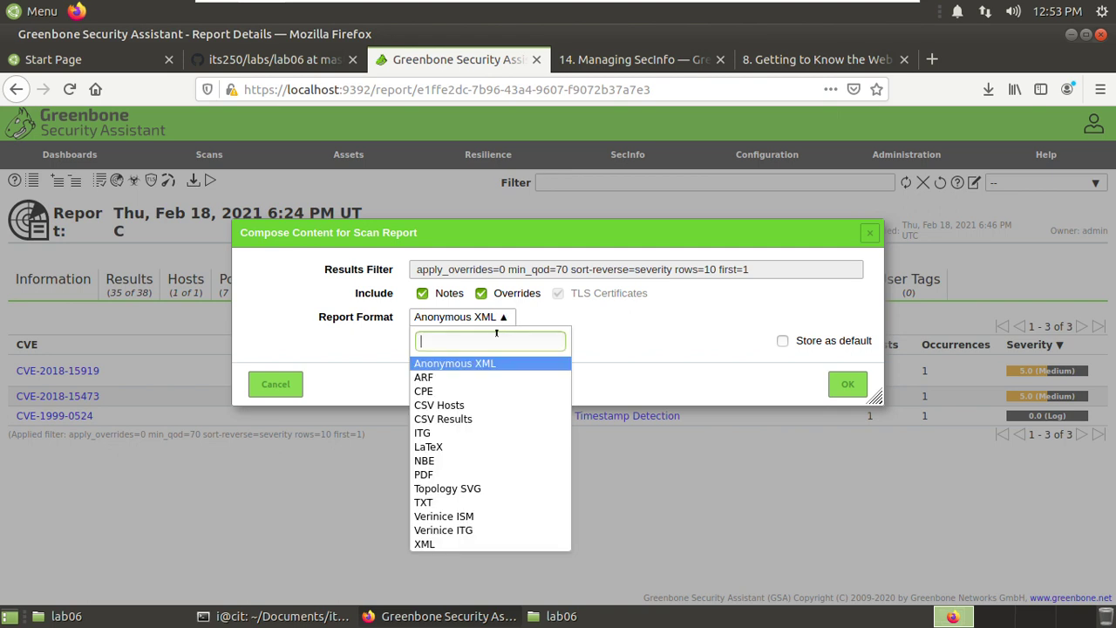
click(473, 503)
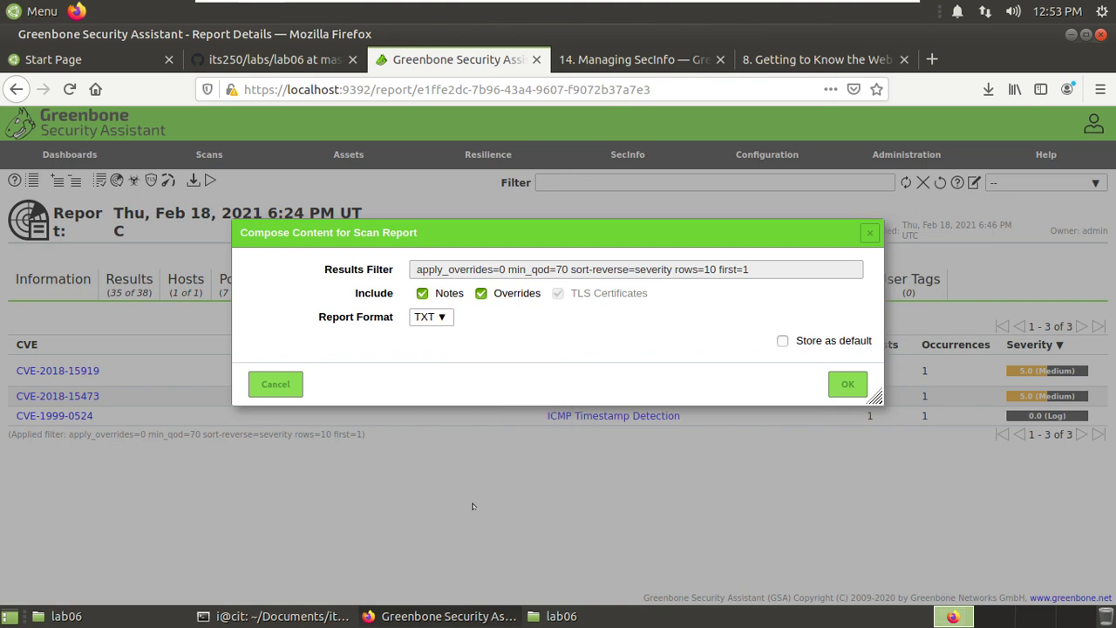
click(845, 389)
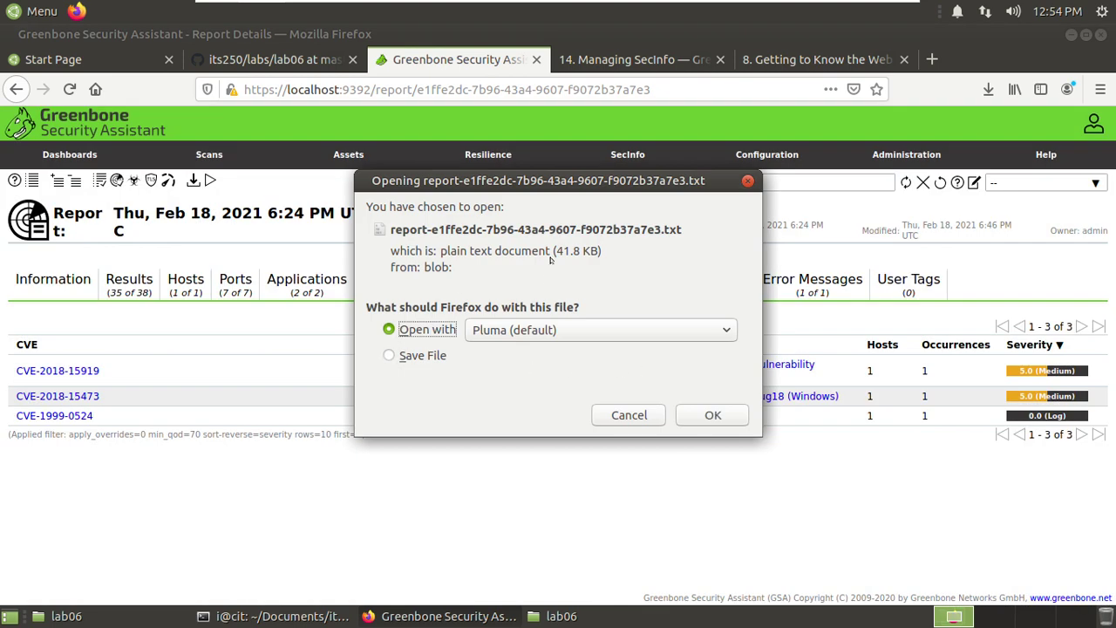
drag(553, 251, 583, 251)
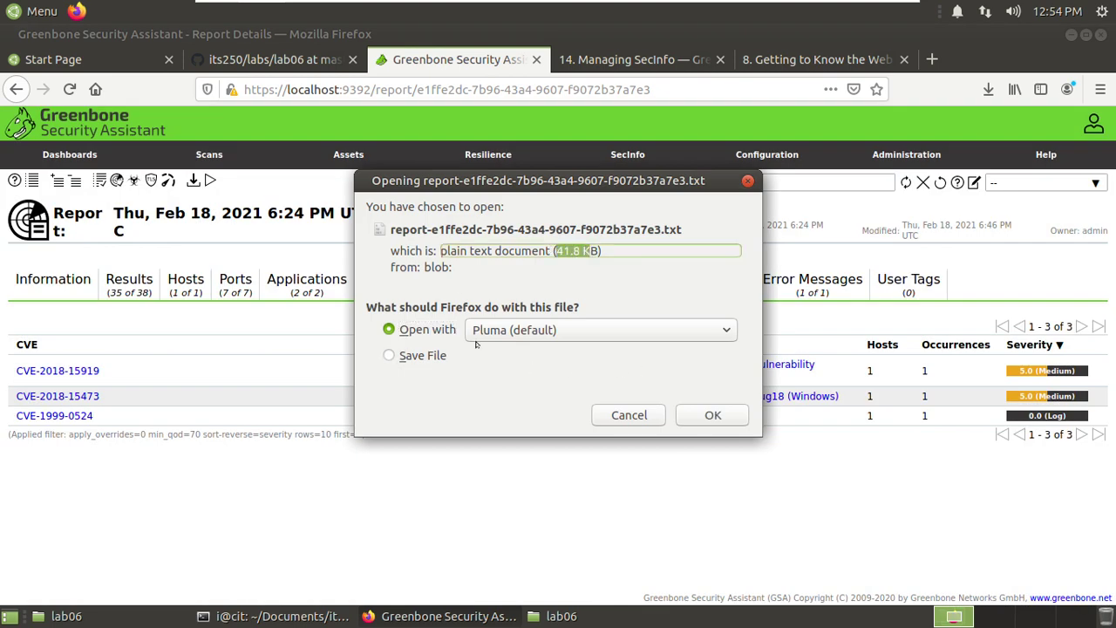
click(389, 356)
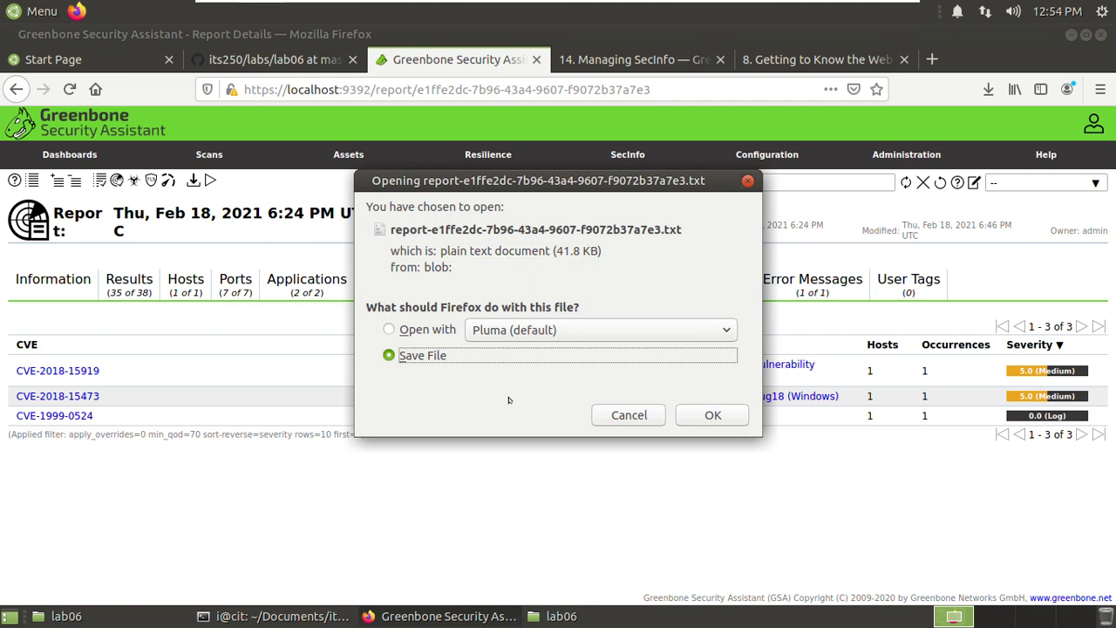
click(713, 415)
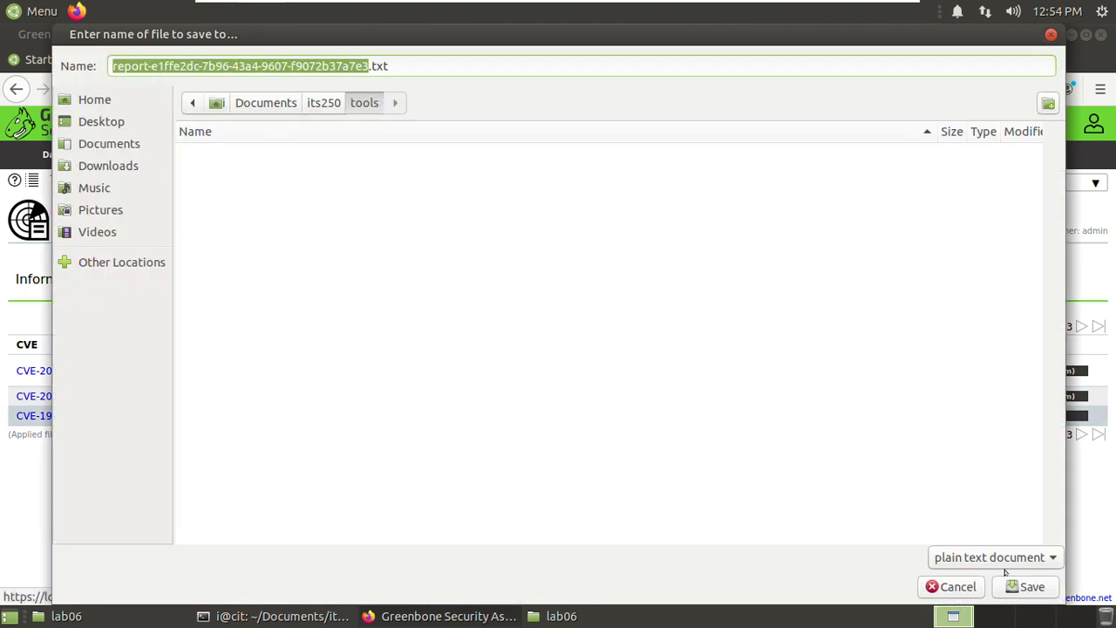
click(1028, 587)
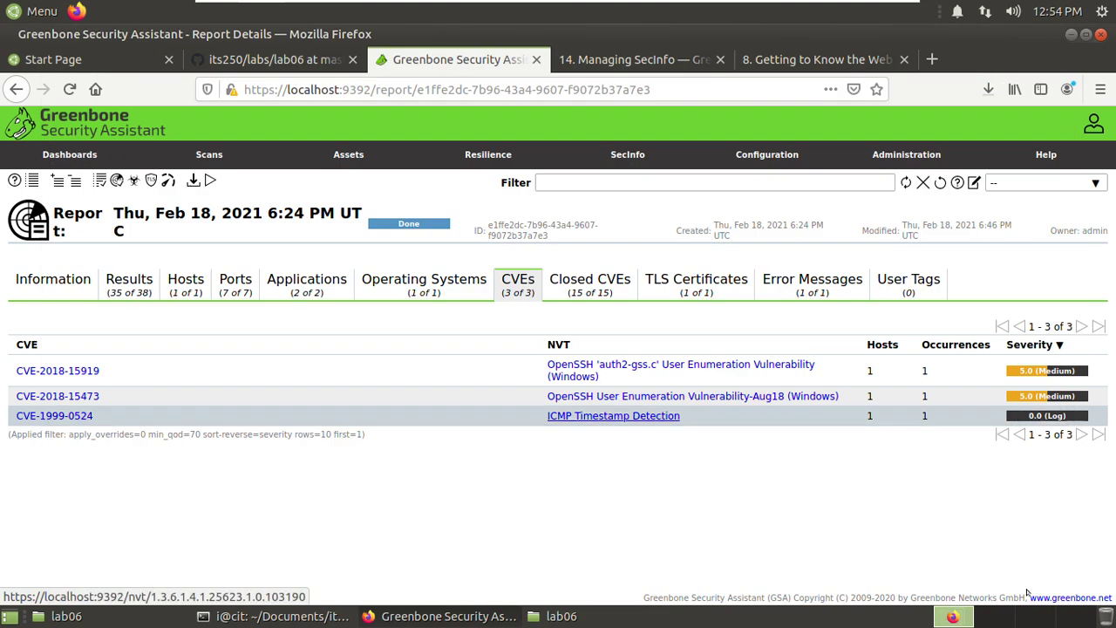
Check the lab06 folder for the TXT report, and open the file's containing folder from Firefox's recent downloads
click(565, 616)
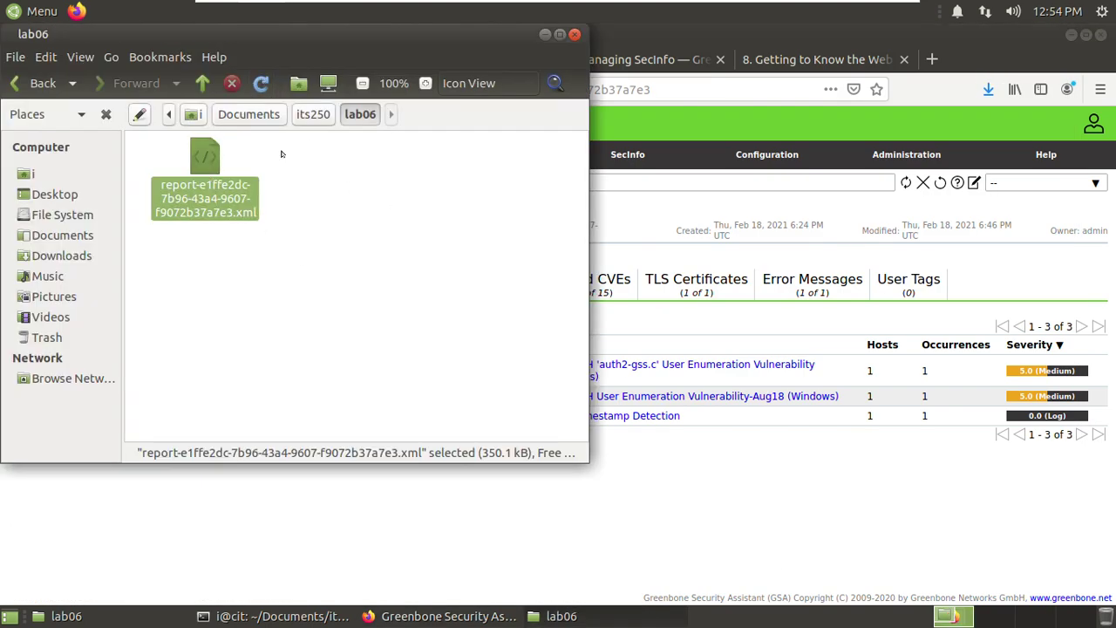
click(322, 219)
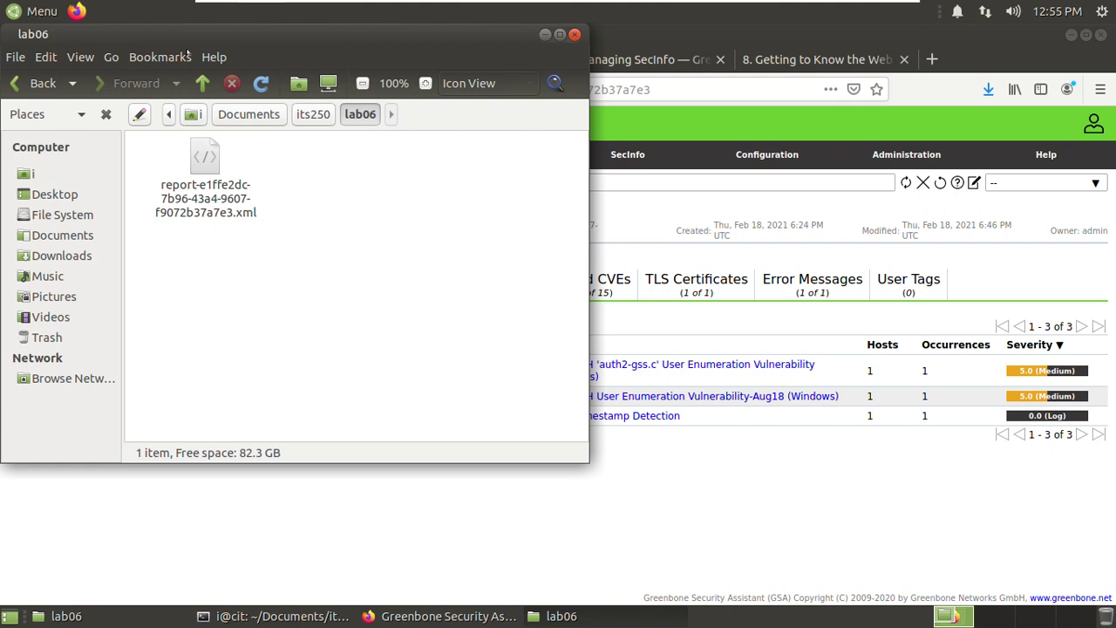
click(1011, 55)
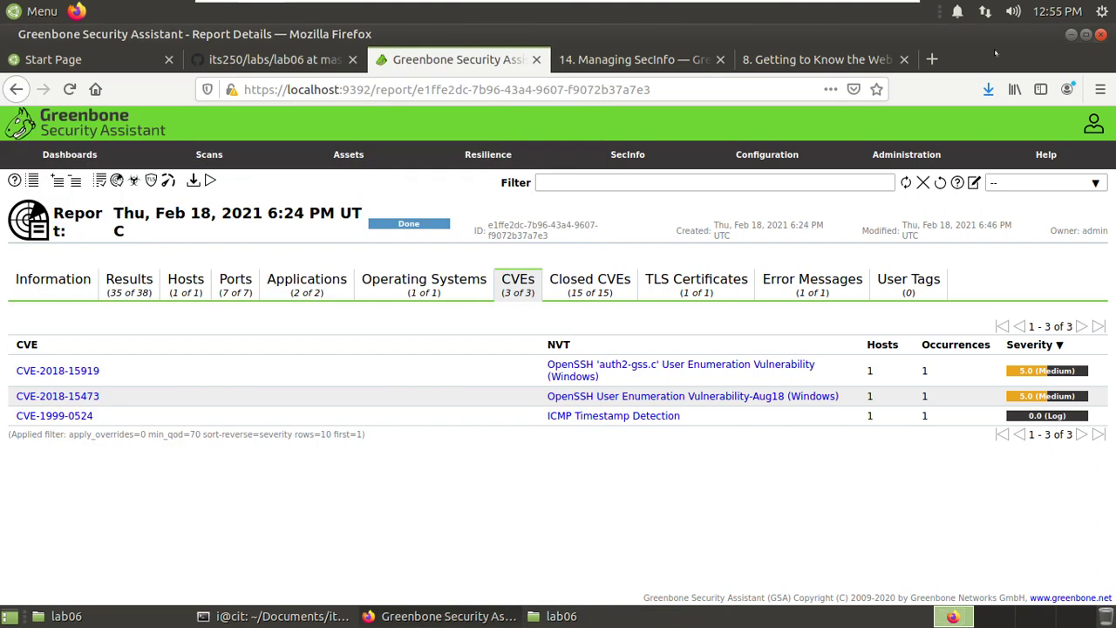
click(933, 60)
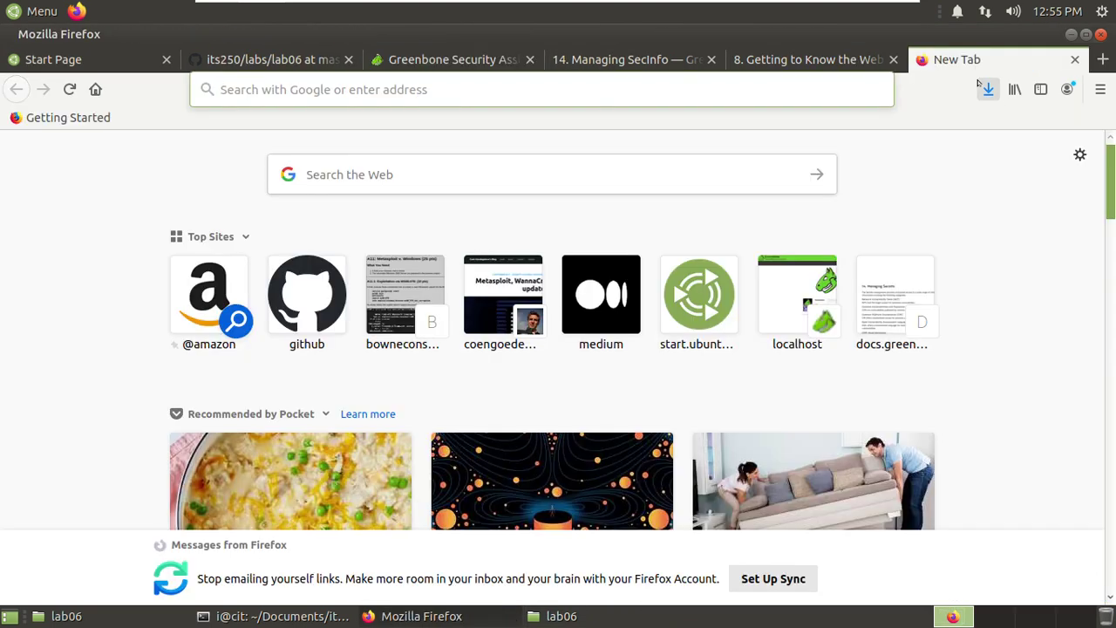
click(987, 92)
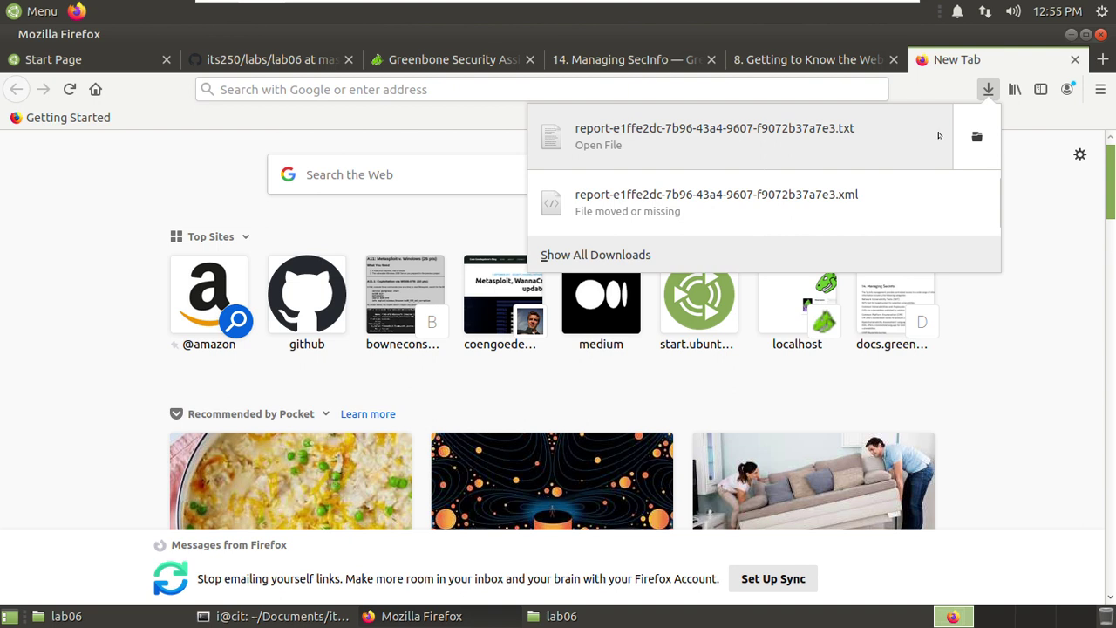
click(976, 137)
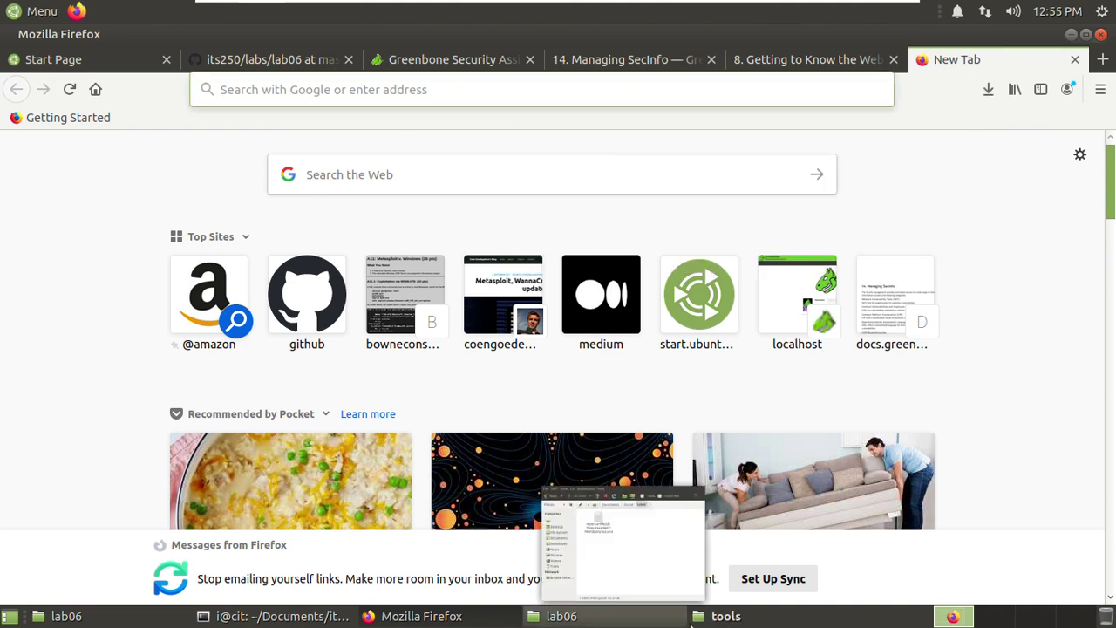
click(763, 621)
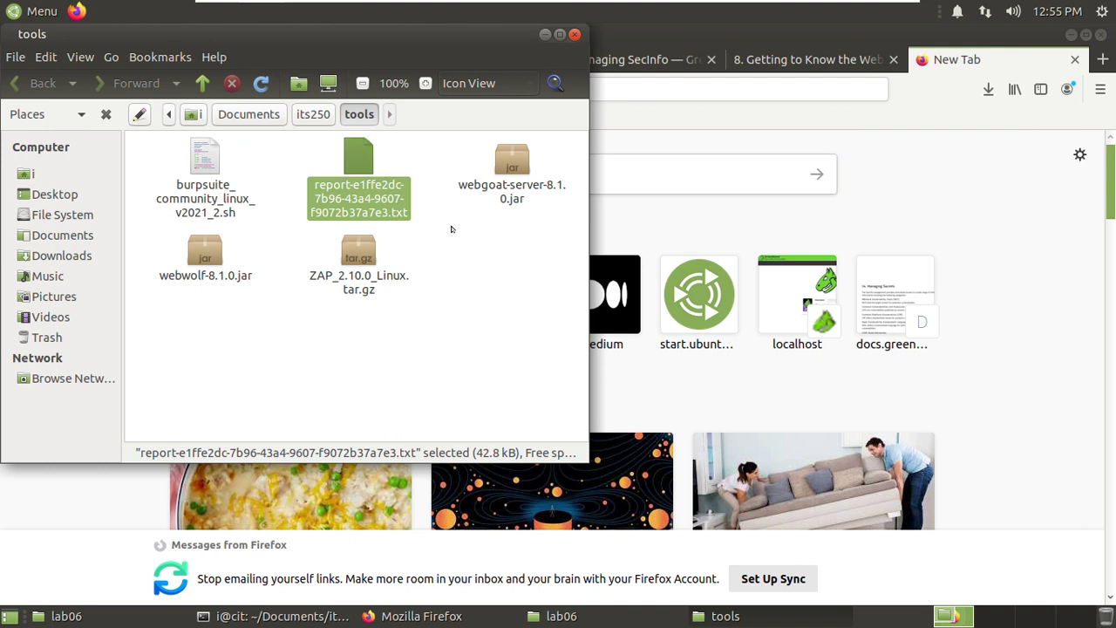
Move the TXT report from the tools folder into Documents/its250/lab06
key(ctrl+x)
key(alt+Up)
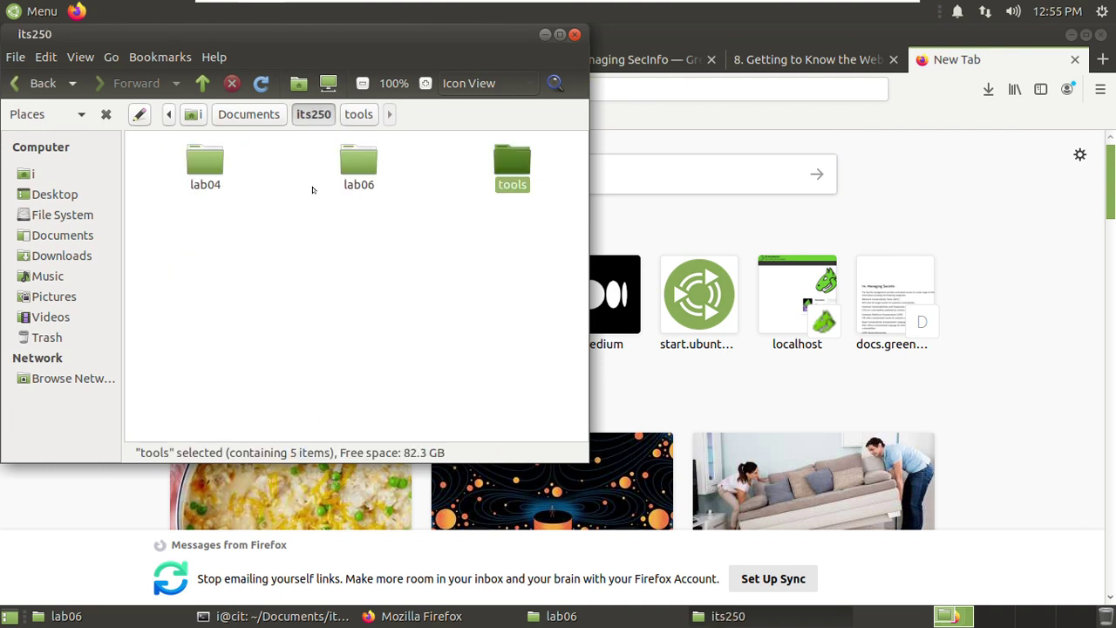
double_click(363, 166)
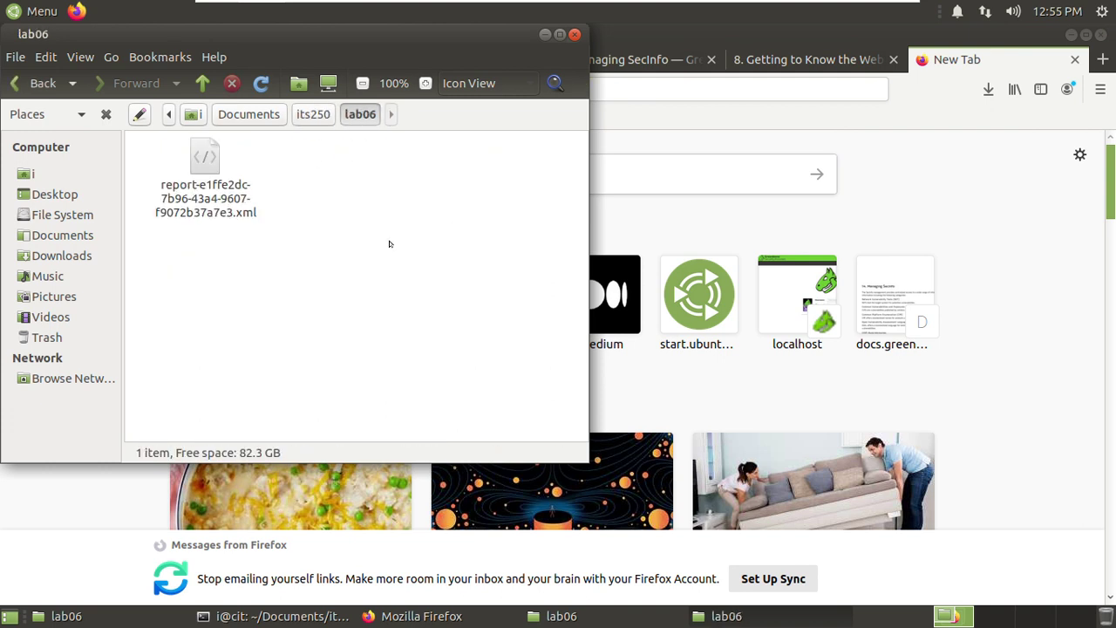
key(ctrl+v)
click(318, 267)
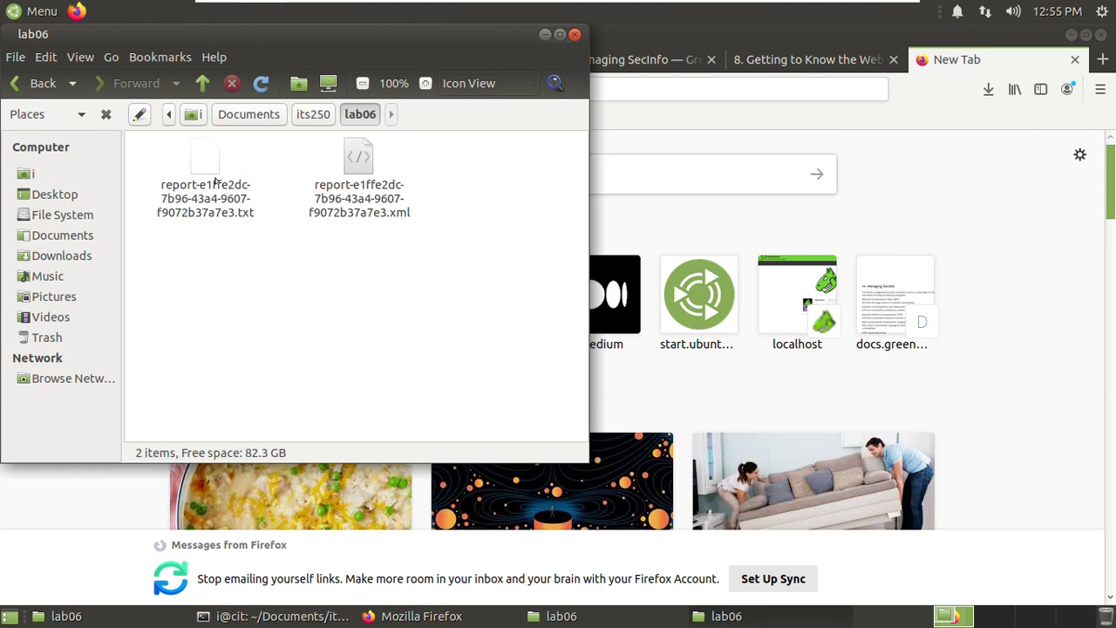
Open the TXT report from the lab06 folder in Pluma, look through its summary and port sections, and close it
right_click(208, 163)
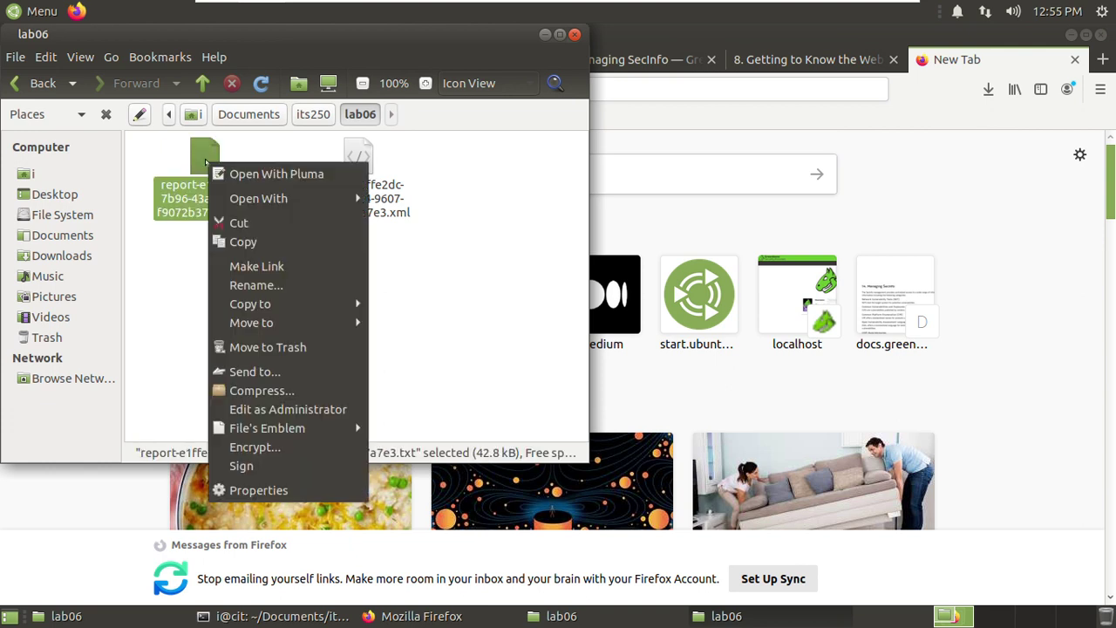
click(265, 175)
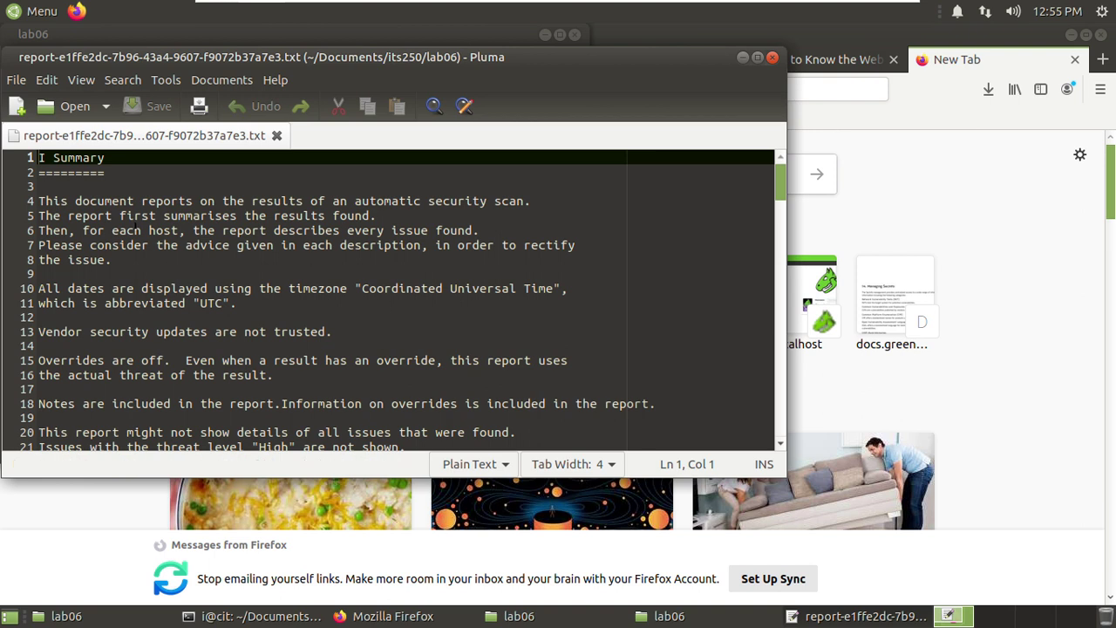
scroll(438, 301, down, 3)
scroll(493, 302, down, 3)
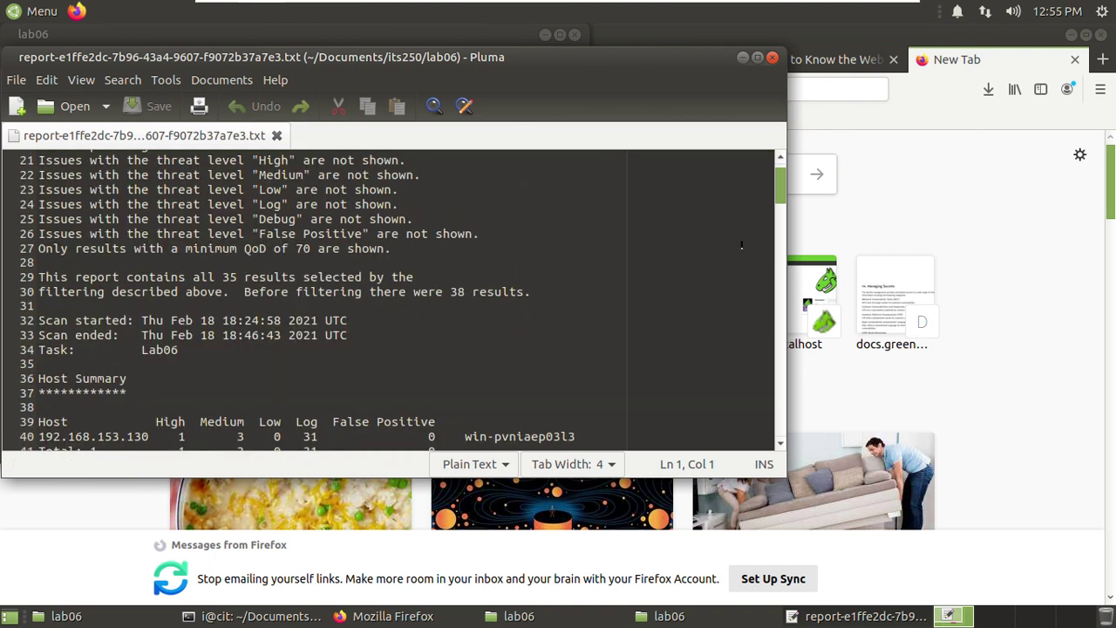
drag(775, 182, 777, 189)
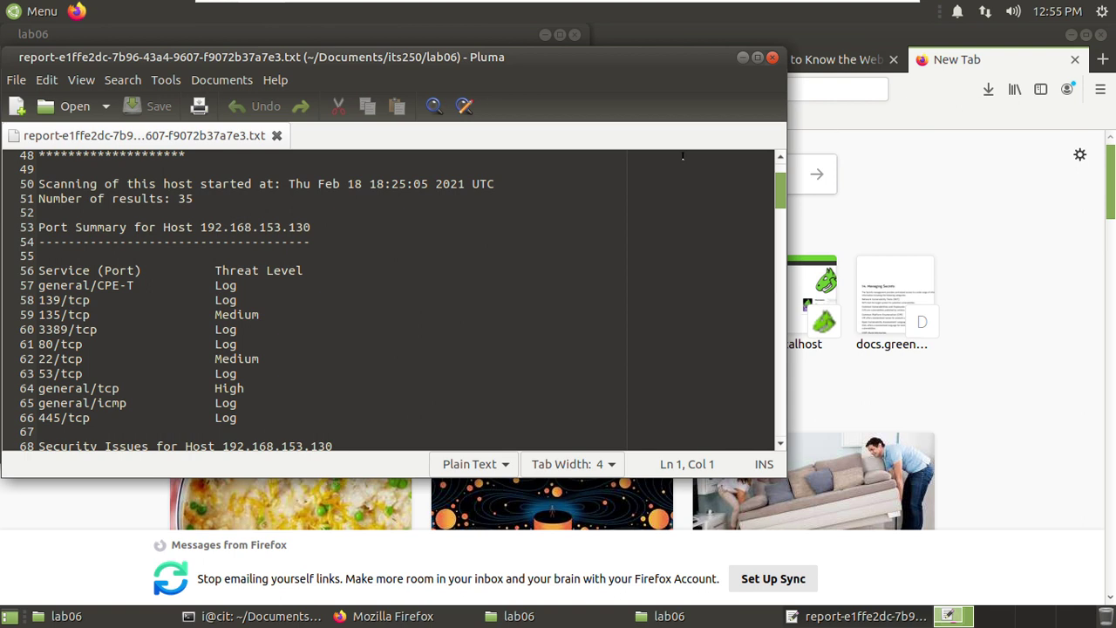
click(772, 58)
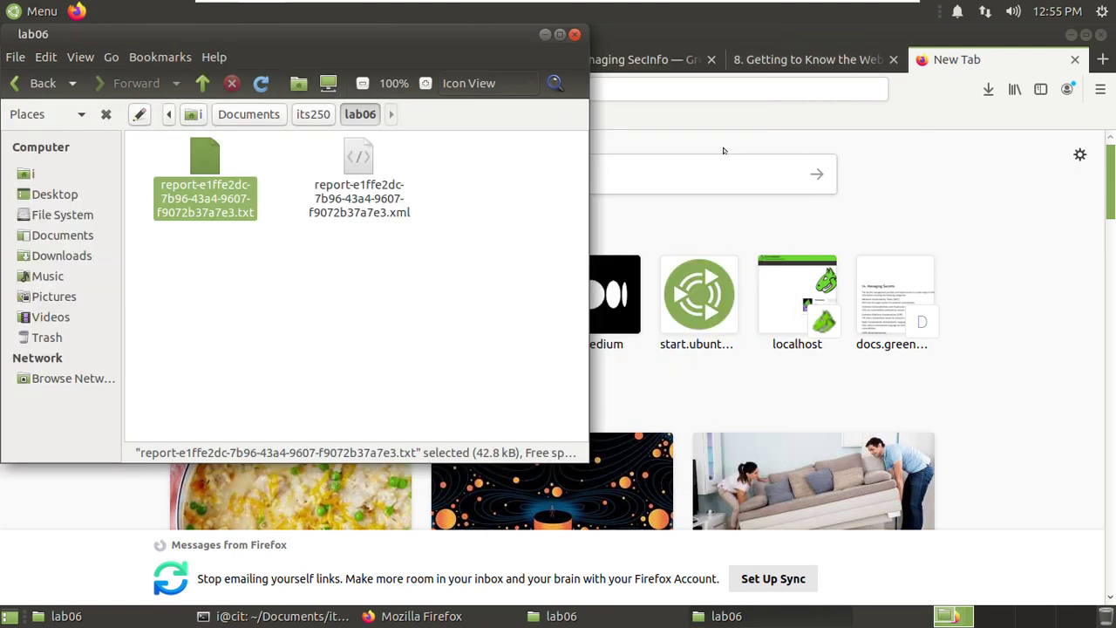
Read the export task and the CVSS calculator review question on the lab06 GitHub page, and return to the Greenbone report
click(919, 177)
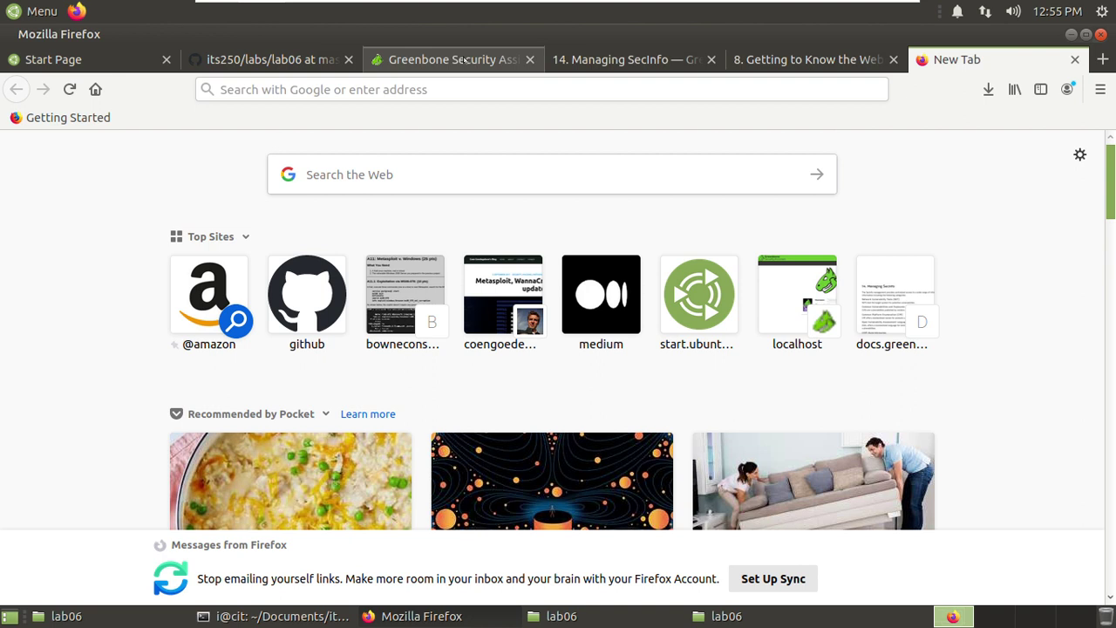
click(250, 64)
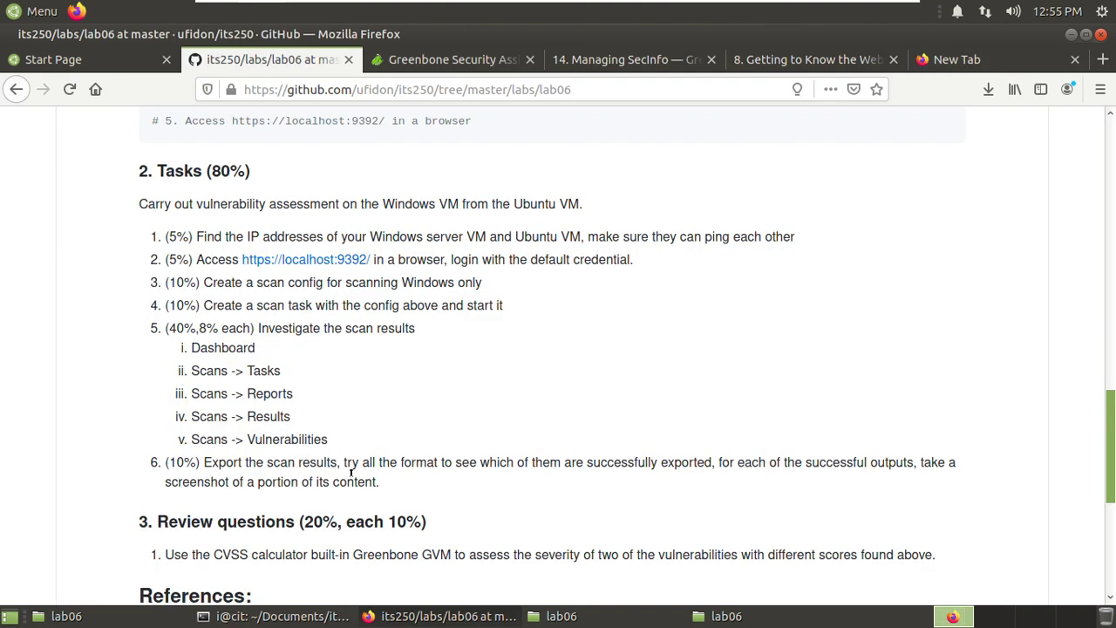
scroll(340, 463, down, 2)
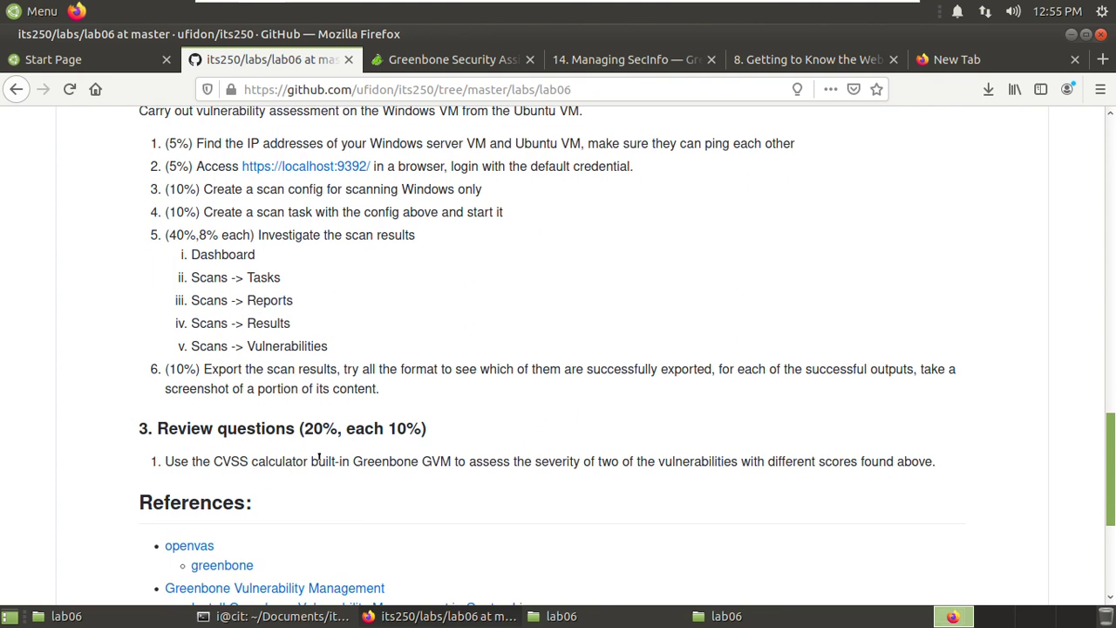
drag(319, 458, 368, 463)
click(536, 461)
click(465, 60)
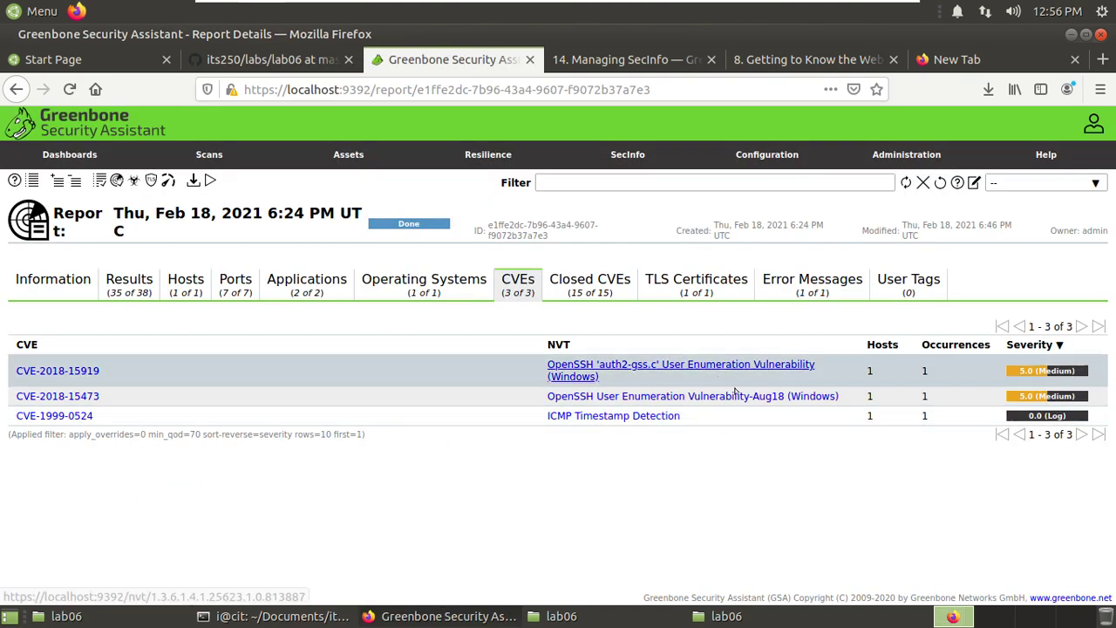